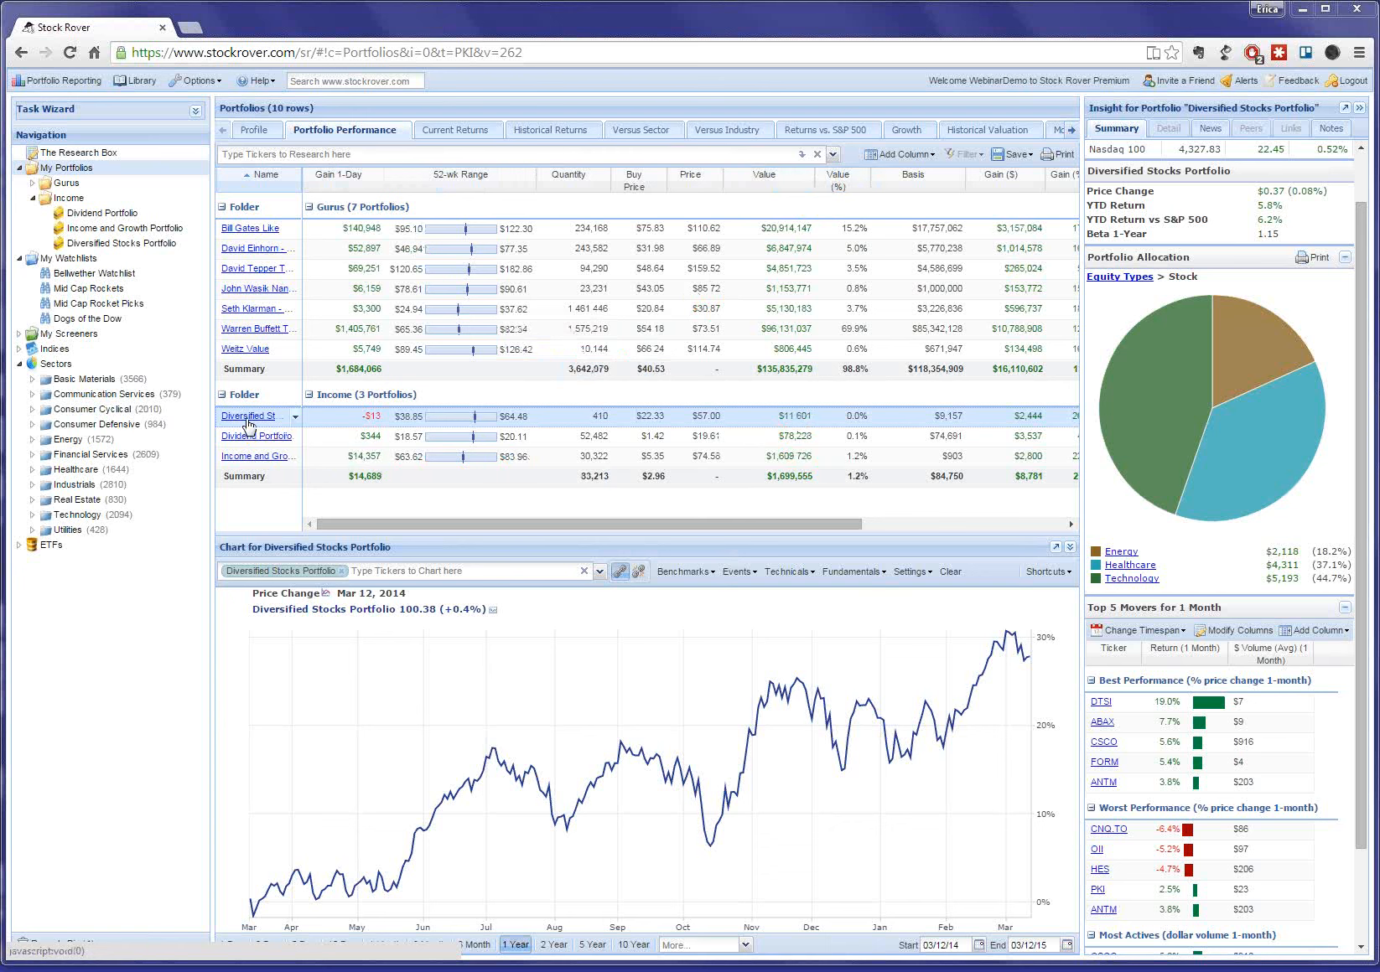
Explore the Diversified Stocks Portfolio allocation pie, going up to Equity Types and drilling down through Stock into Technology.
mouse_move(248, 425)
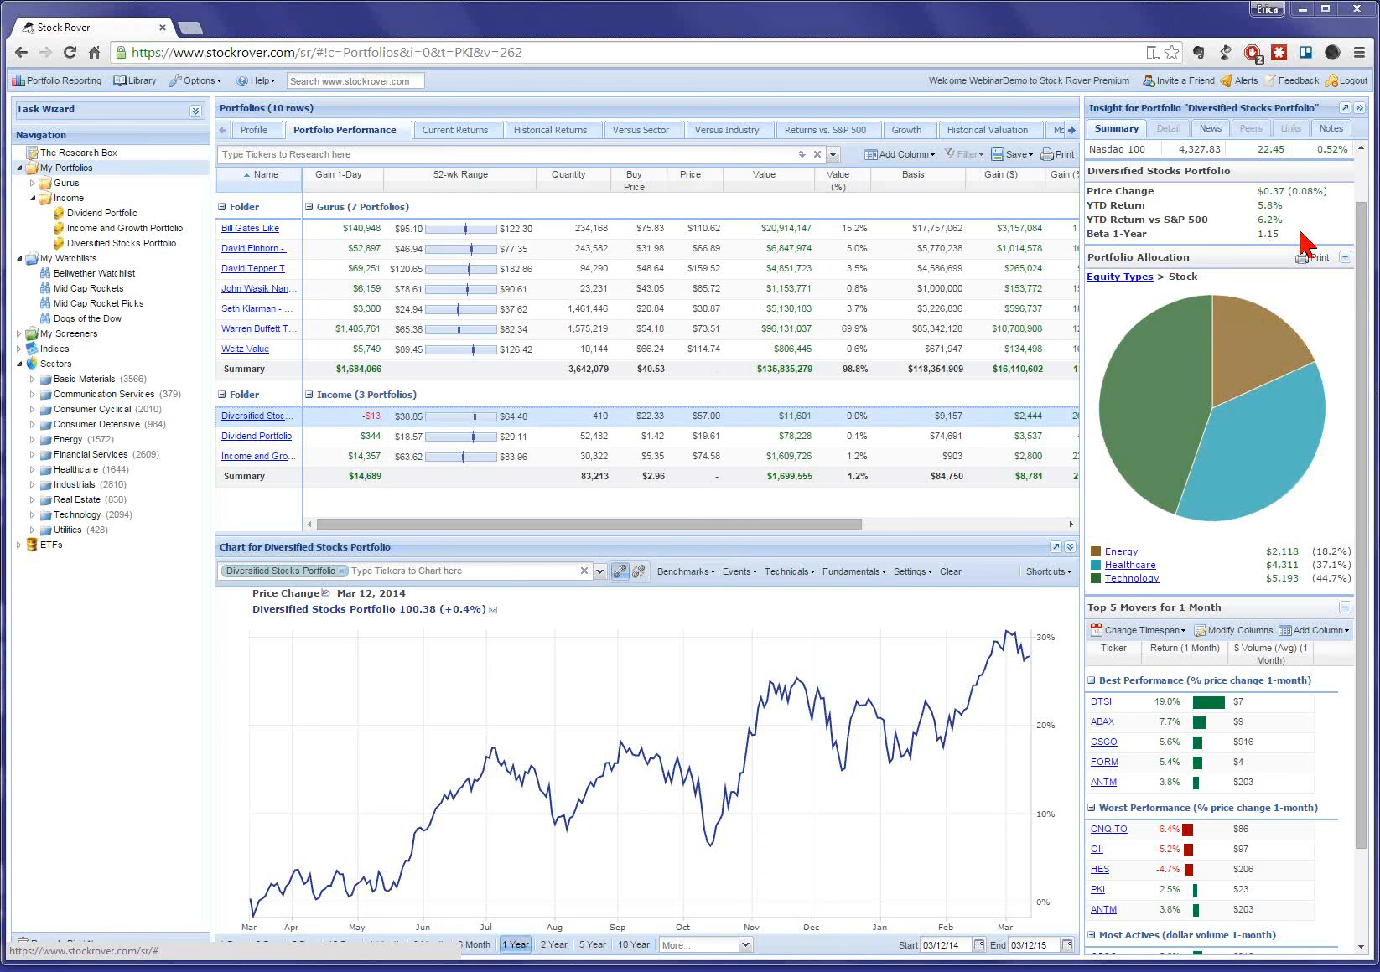
mouse_move(1264, 321)
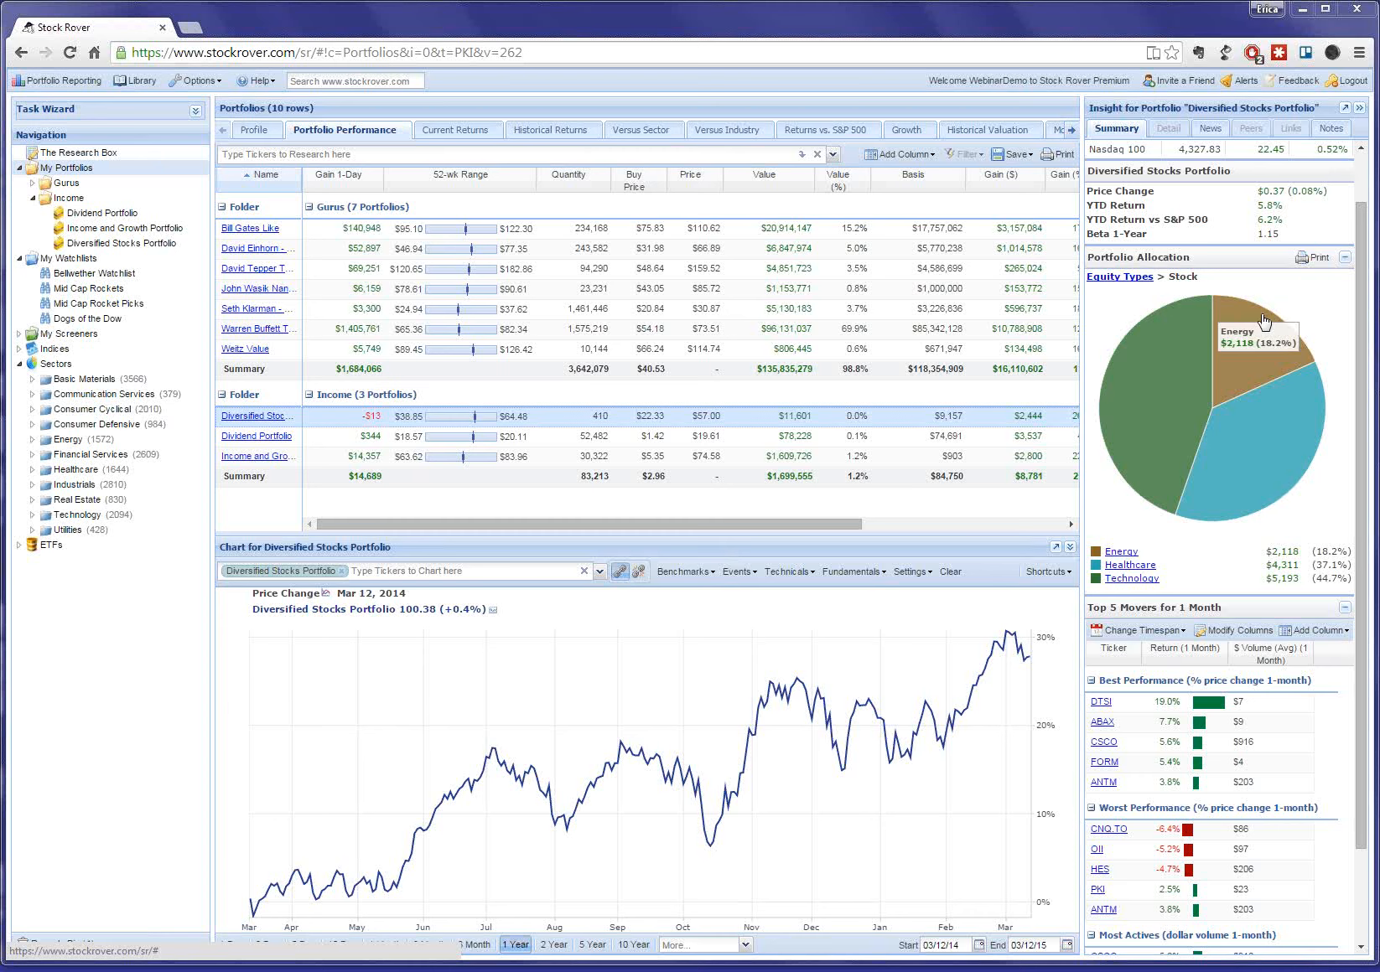
left_click(1131, 280)
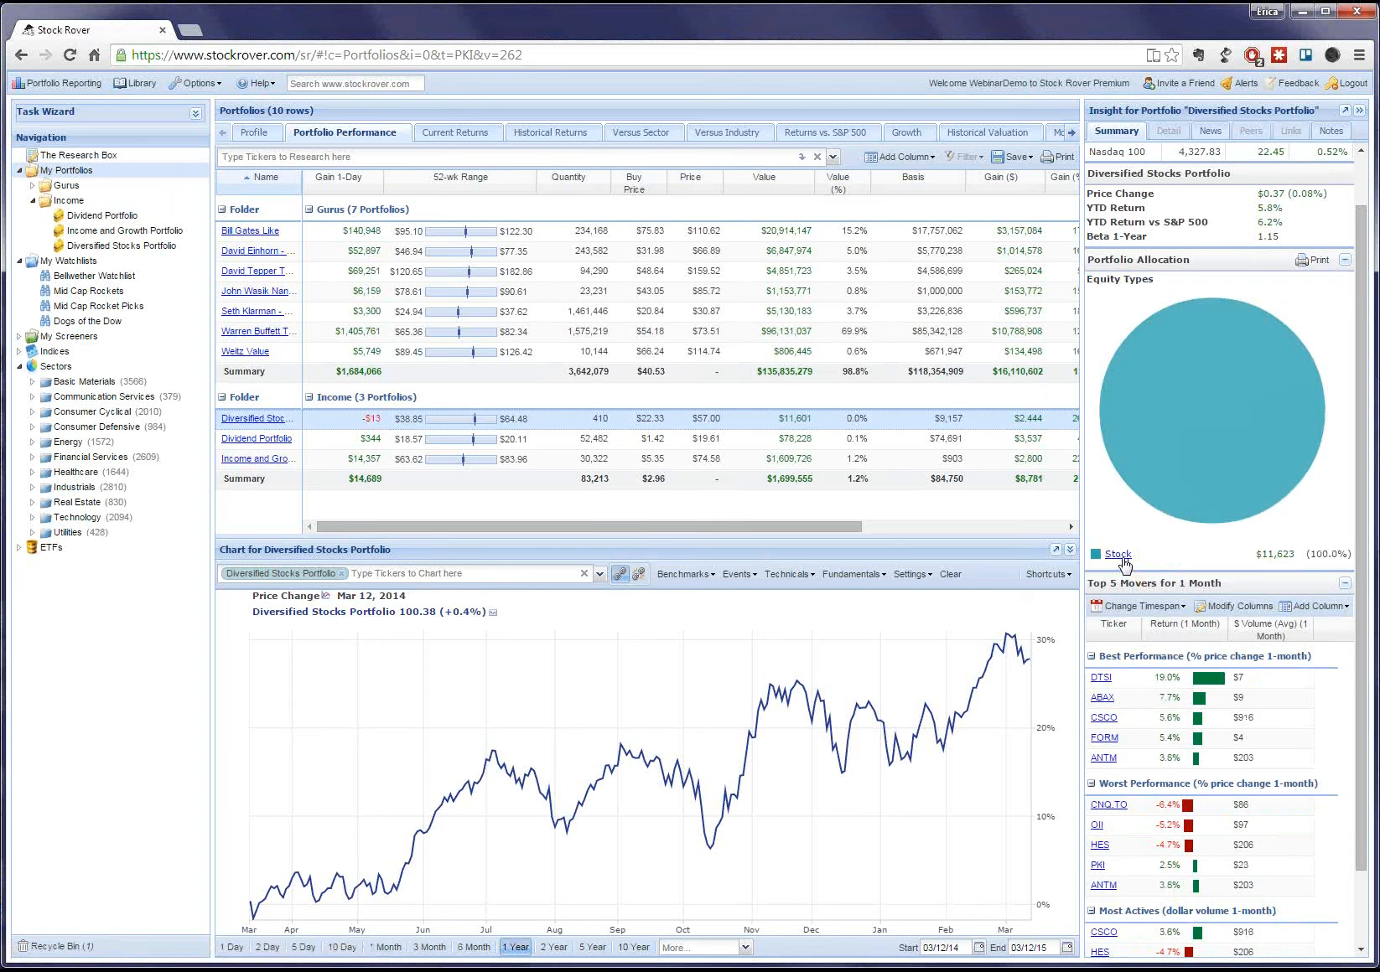
left_click(1119, 556)
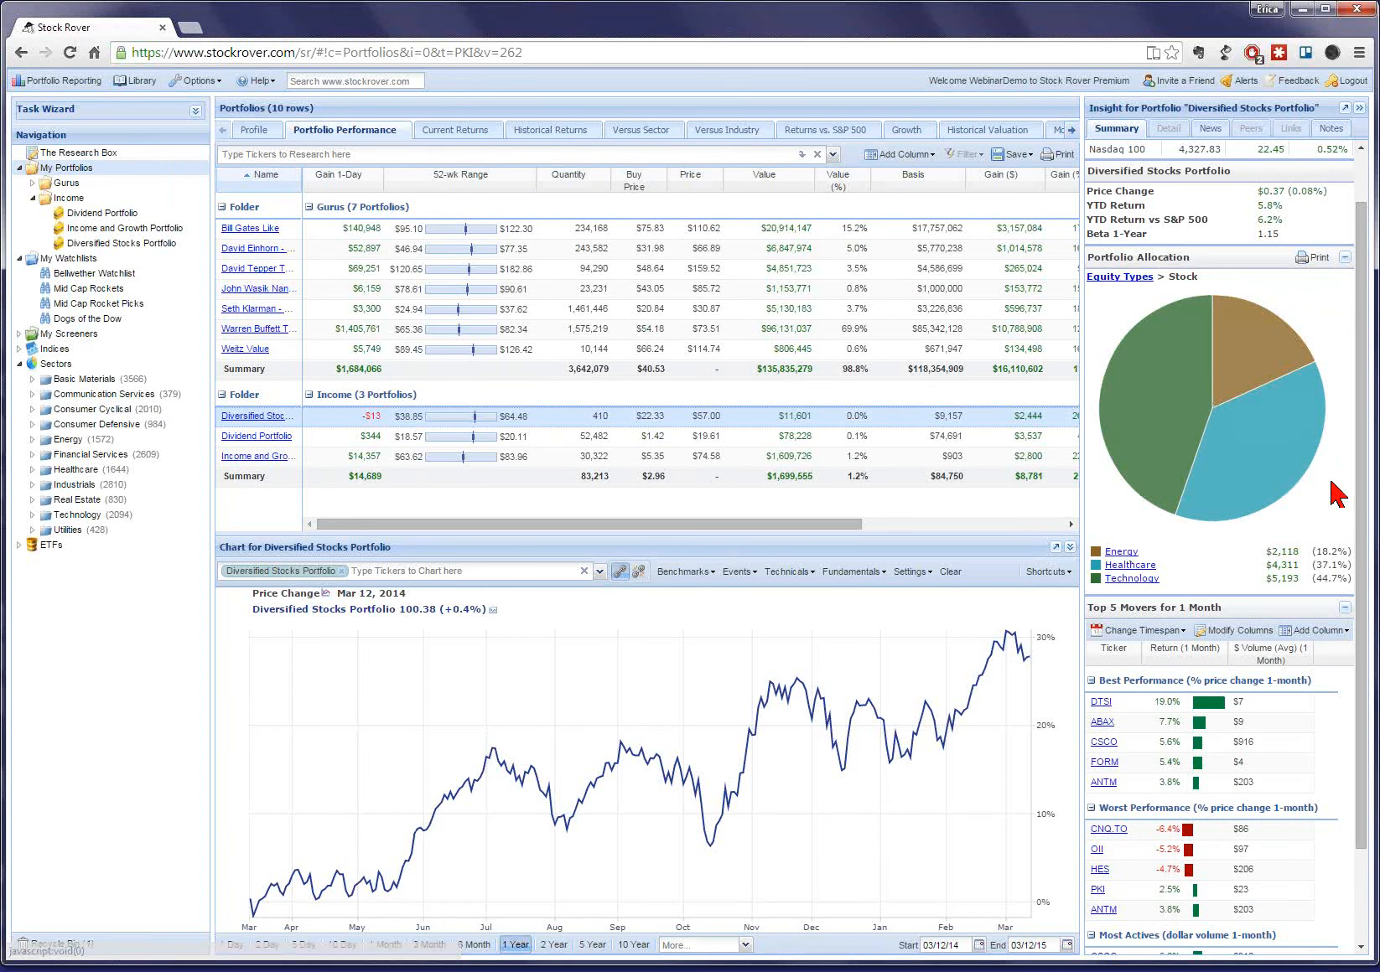
mouse_move(1136, 427)
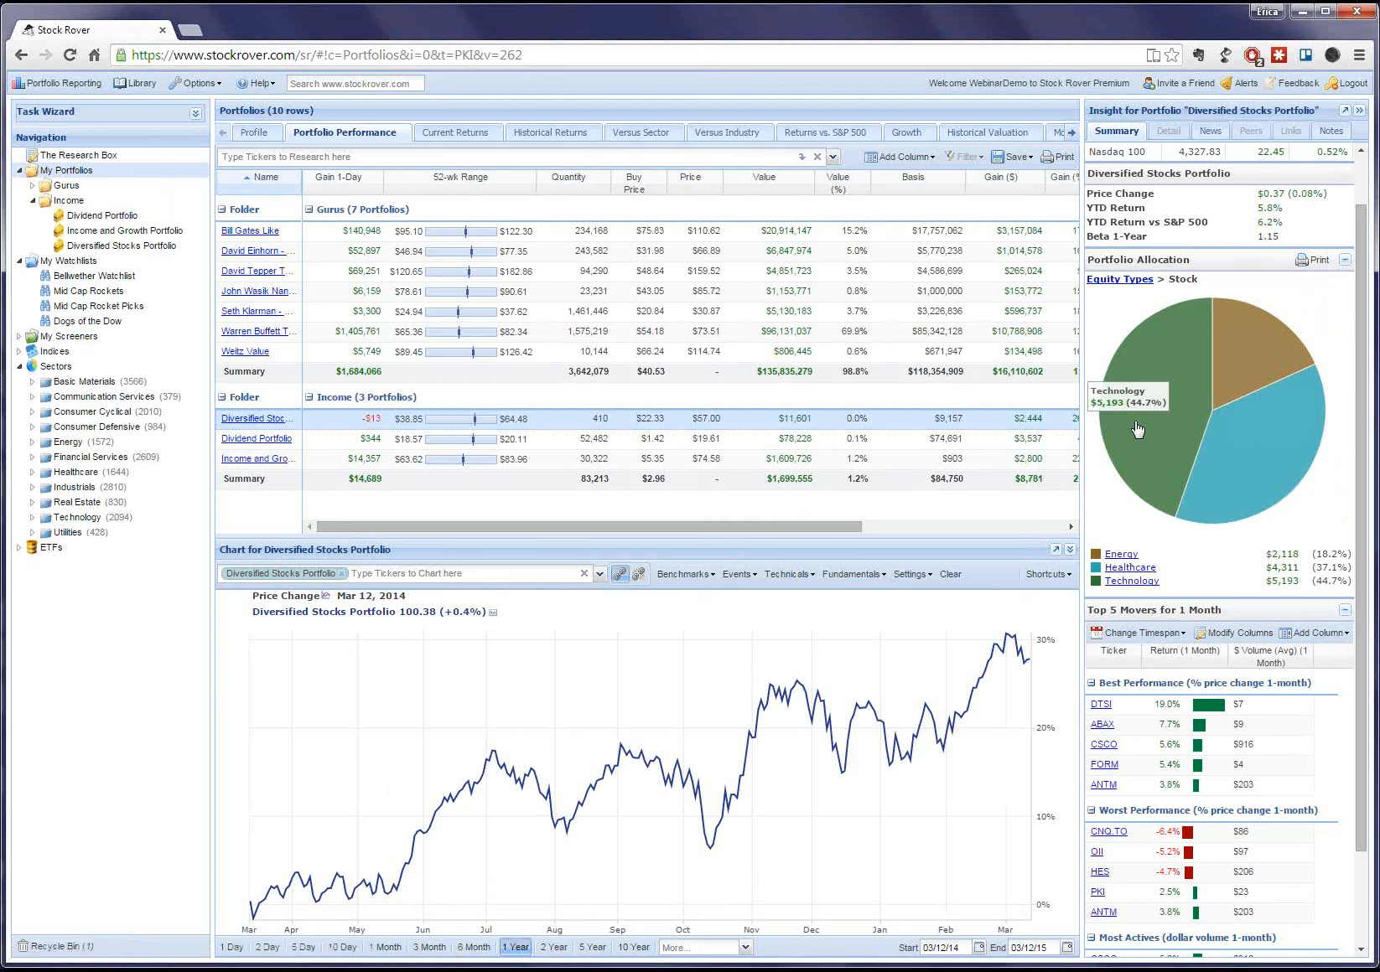
left_click(1136, 429)
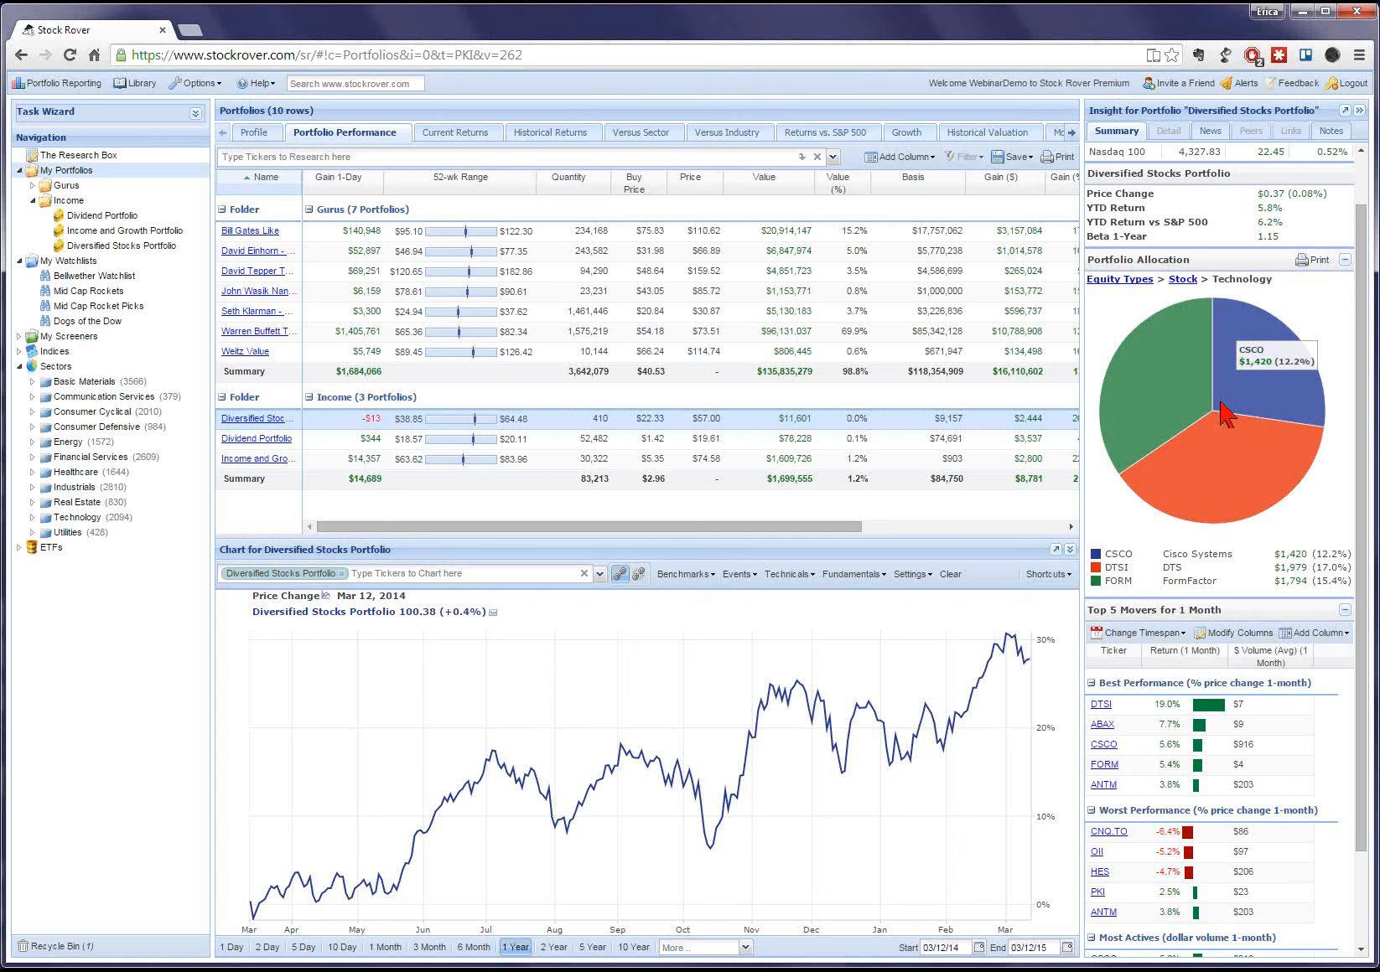
Change the timespan of the Top 5 Movers table to 3 months.
scroll(1363, 482, "down", 3)
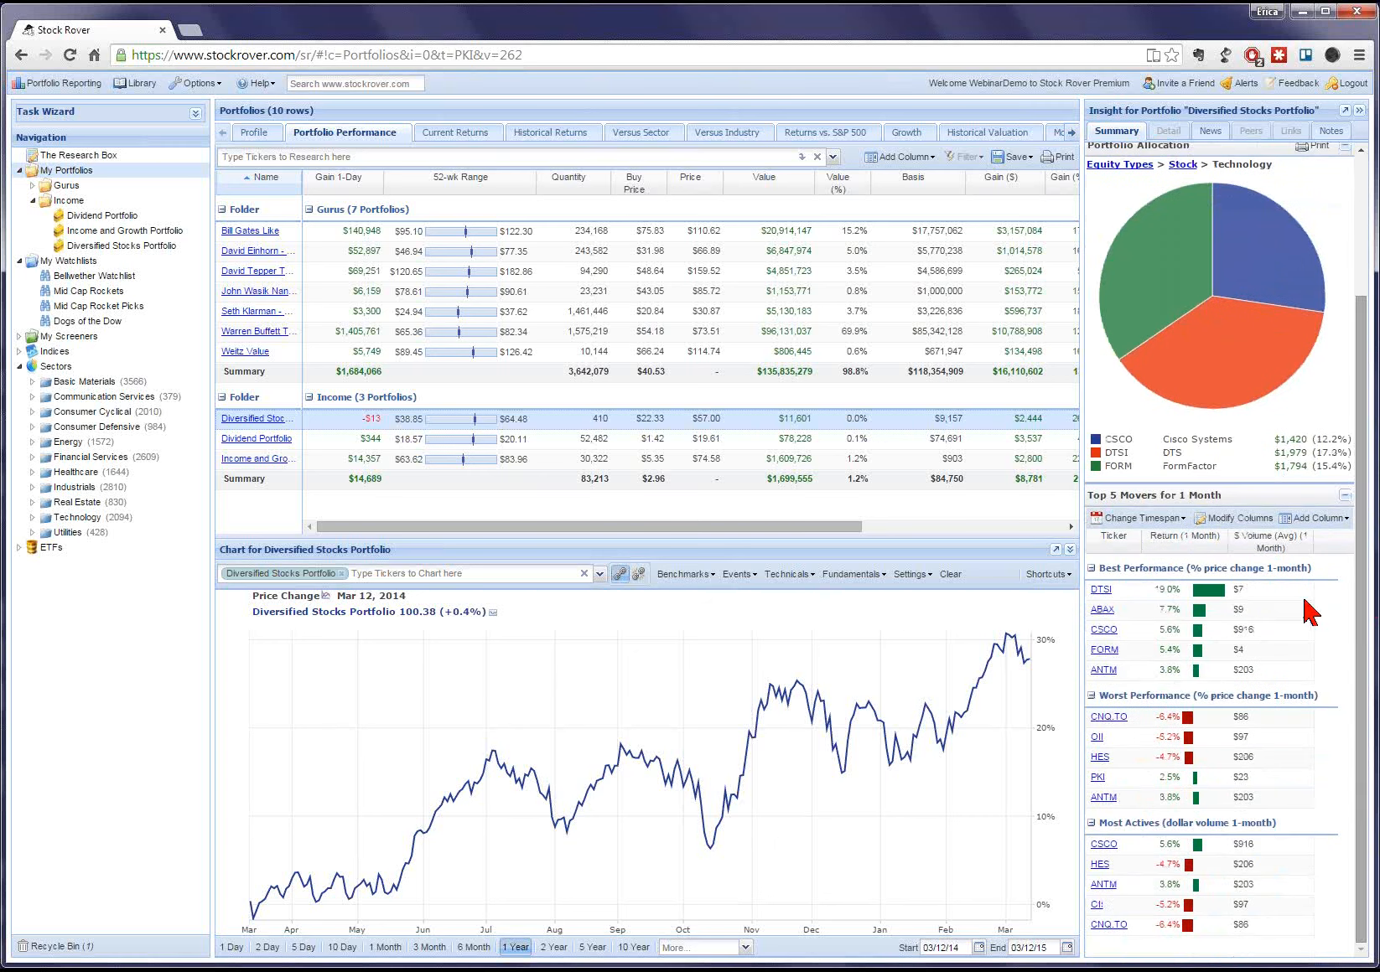
left_click(1142, 520)
left_click(1137, 635)
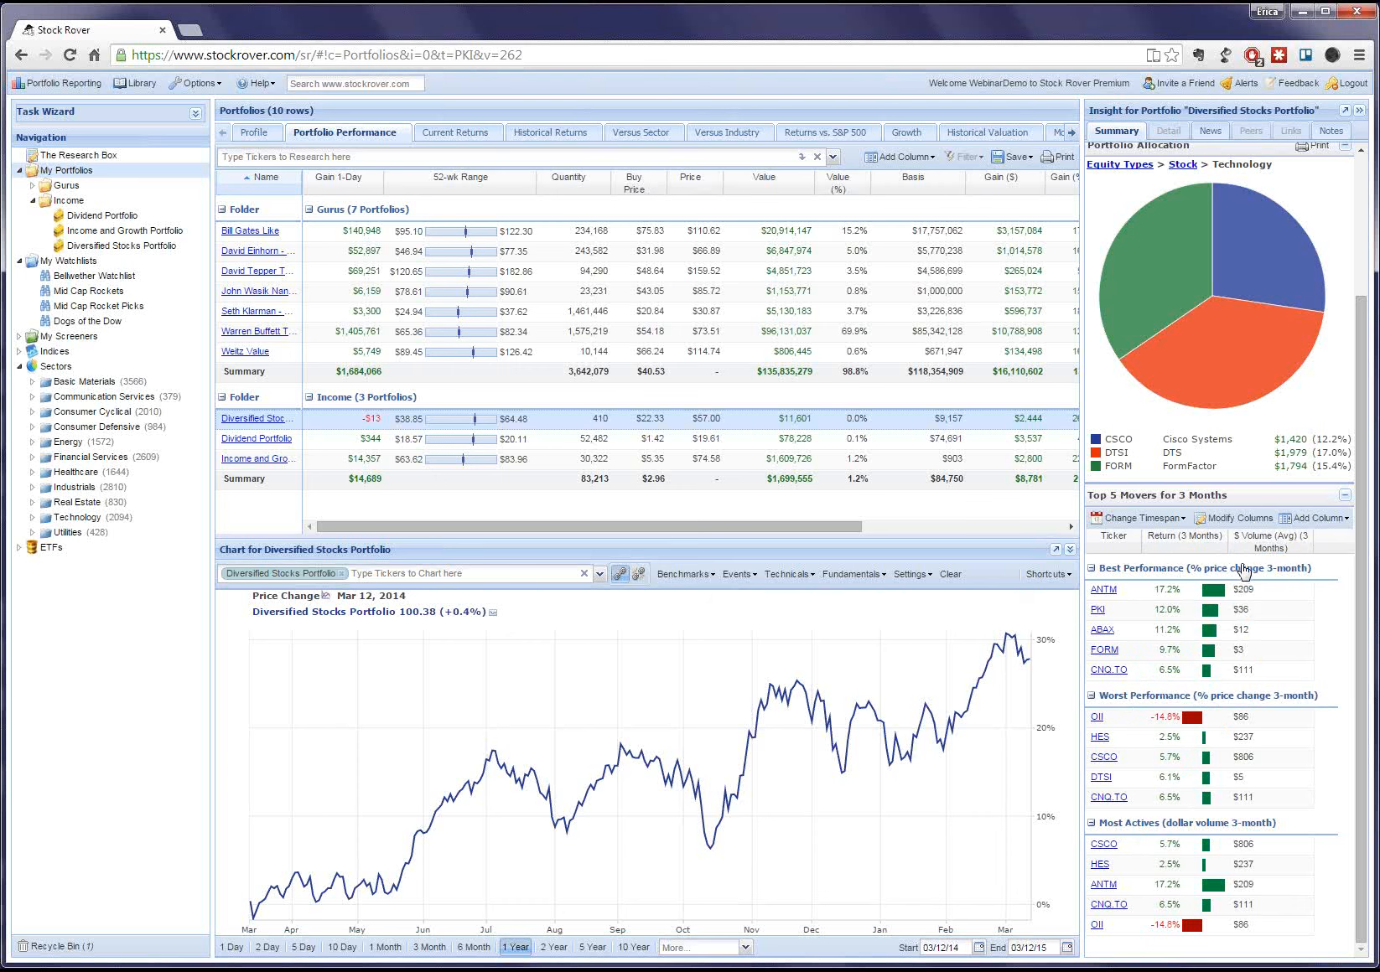
Add the EPS Next Year Estimate Trends column to the Top 5 Movers table.
left_click(1299, 520)
type("estimate")
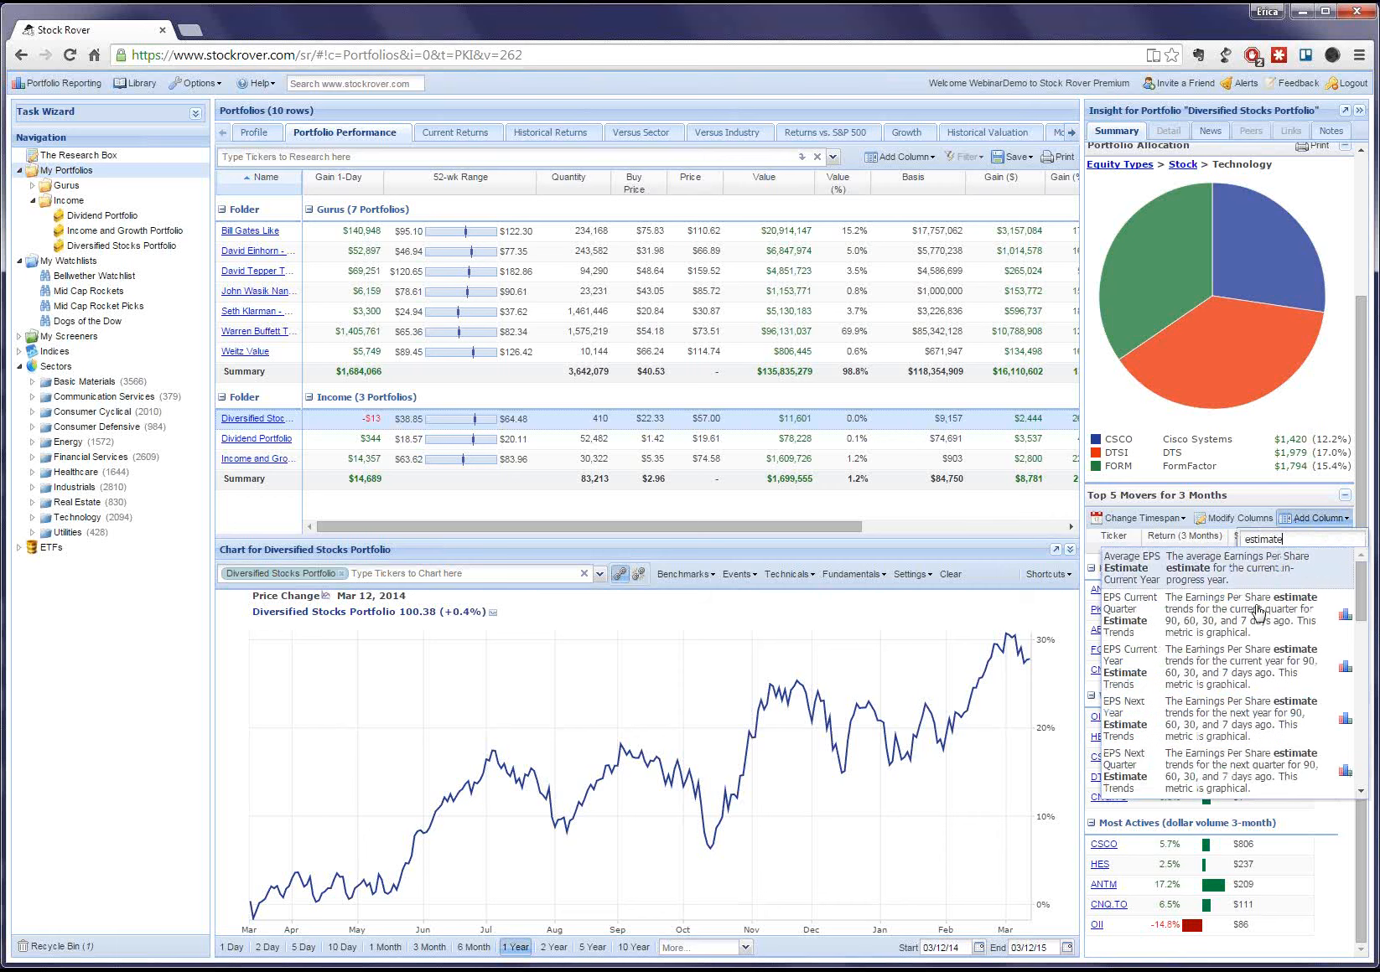
left_click(1188, 719)
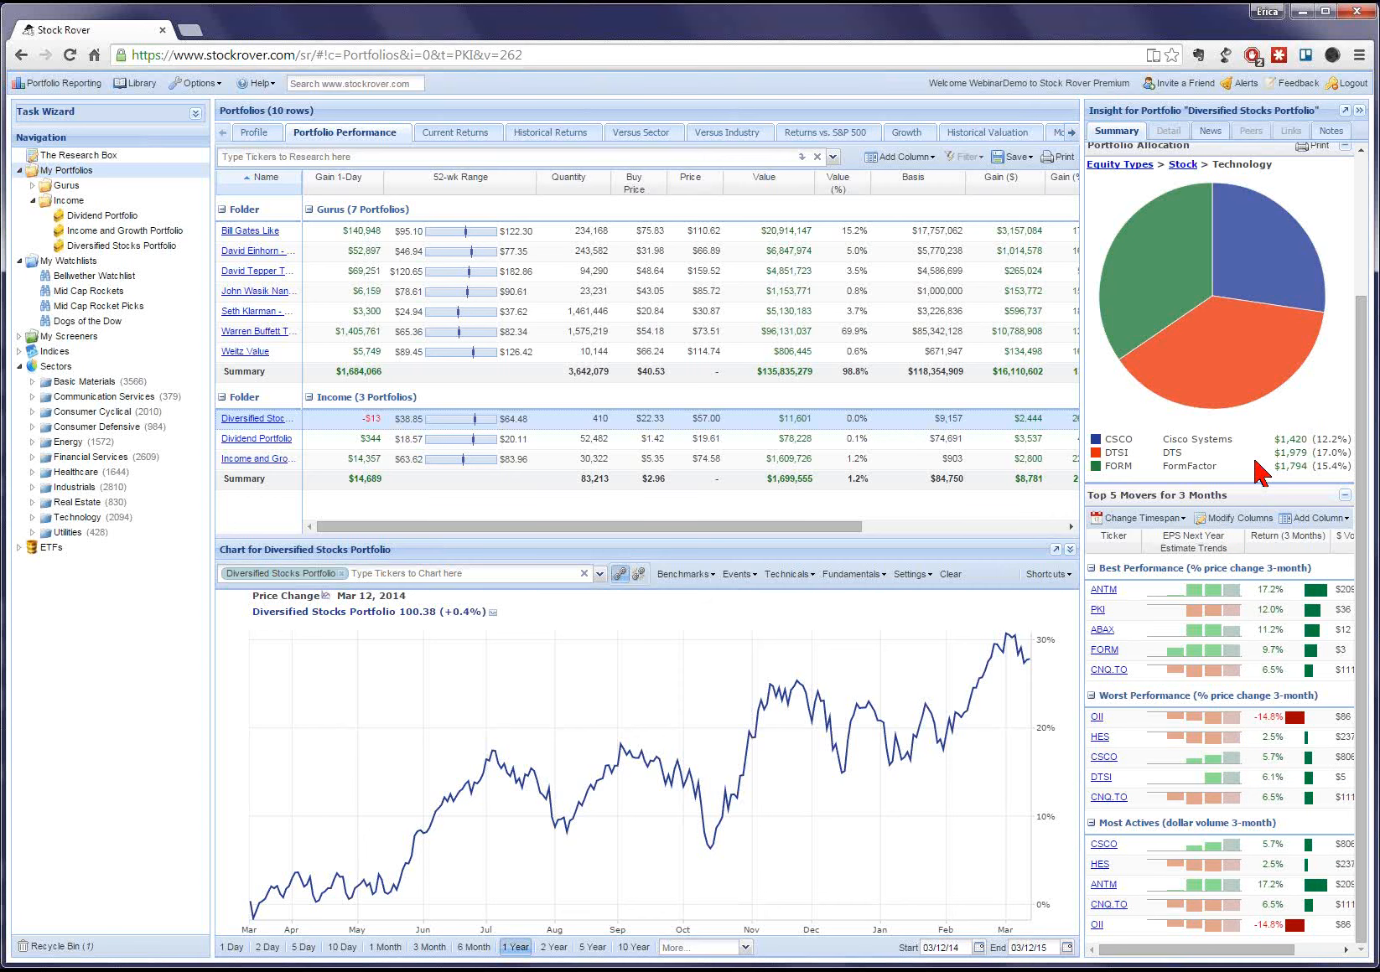
View the news for the Diversified Stocks Portfolio and check which ticker and market news feeds are available.
left_click(1212, 134)
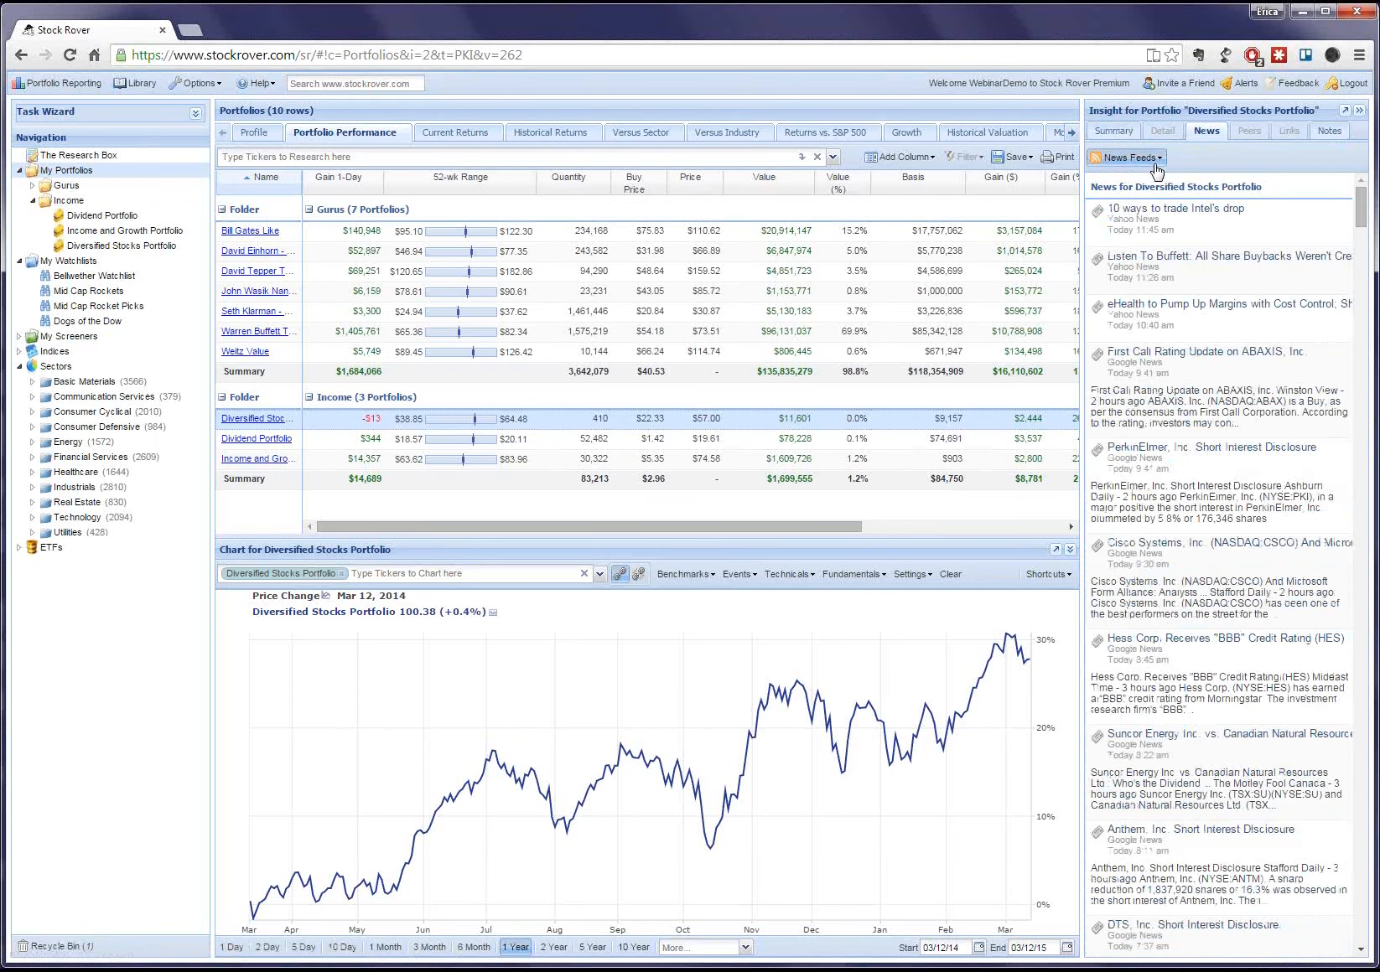
left_click(1154, 164)
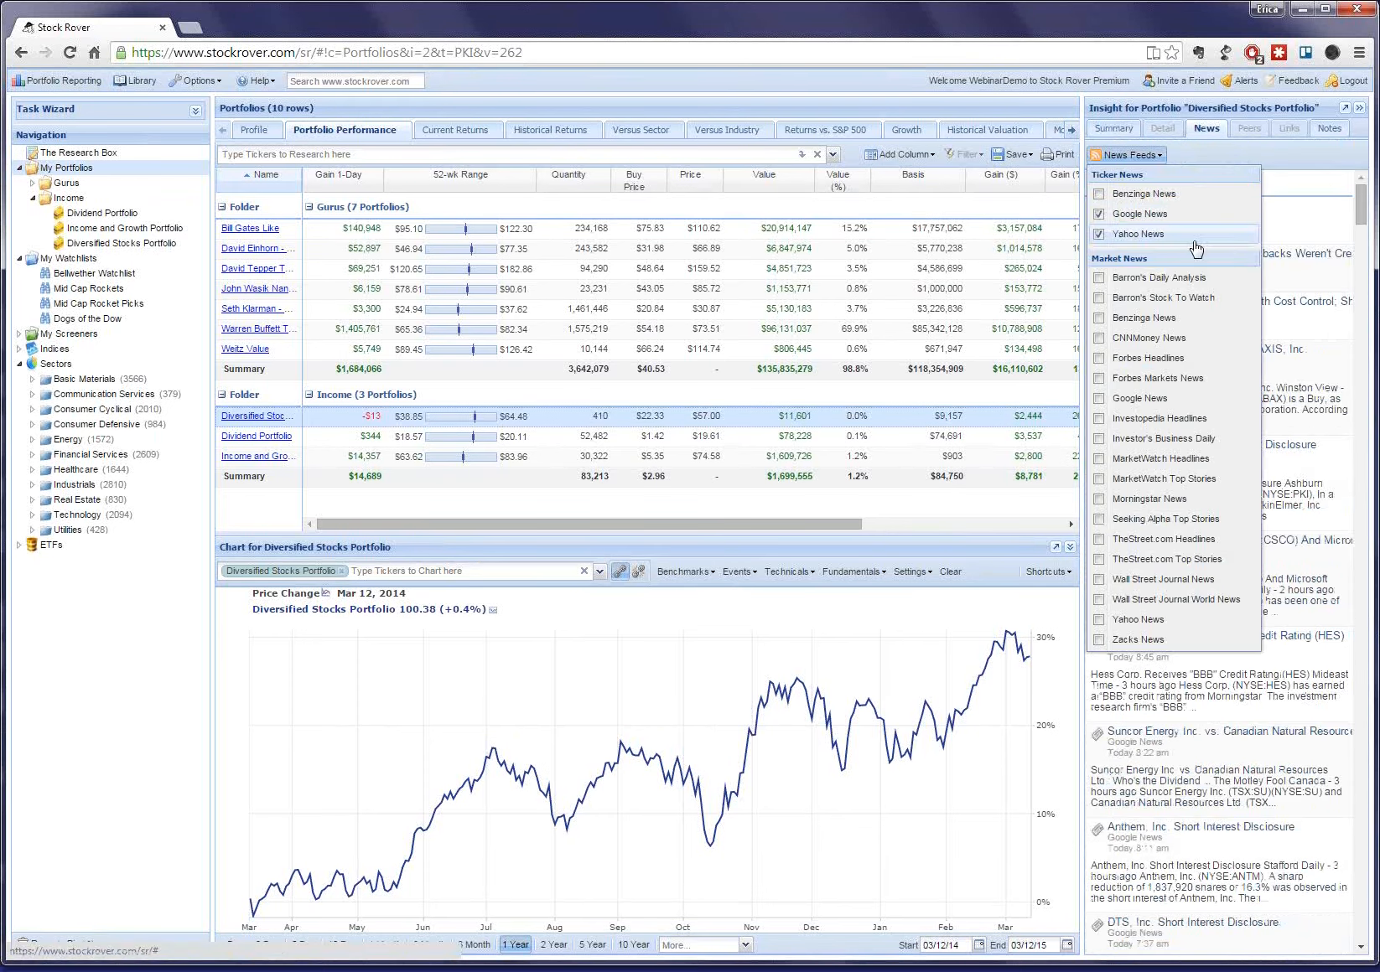
left_click(1202, 152)
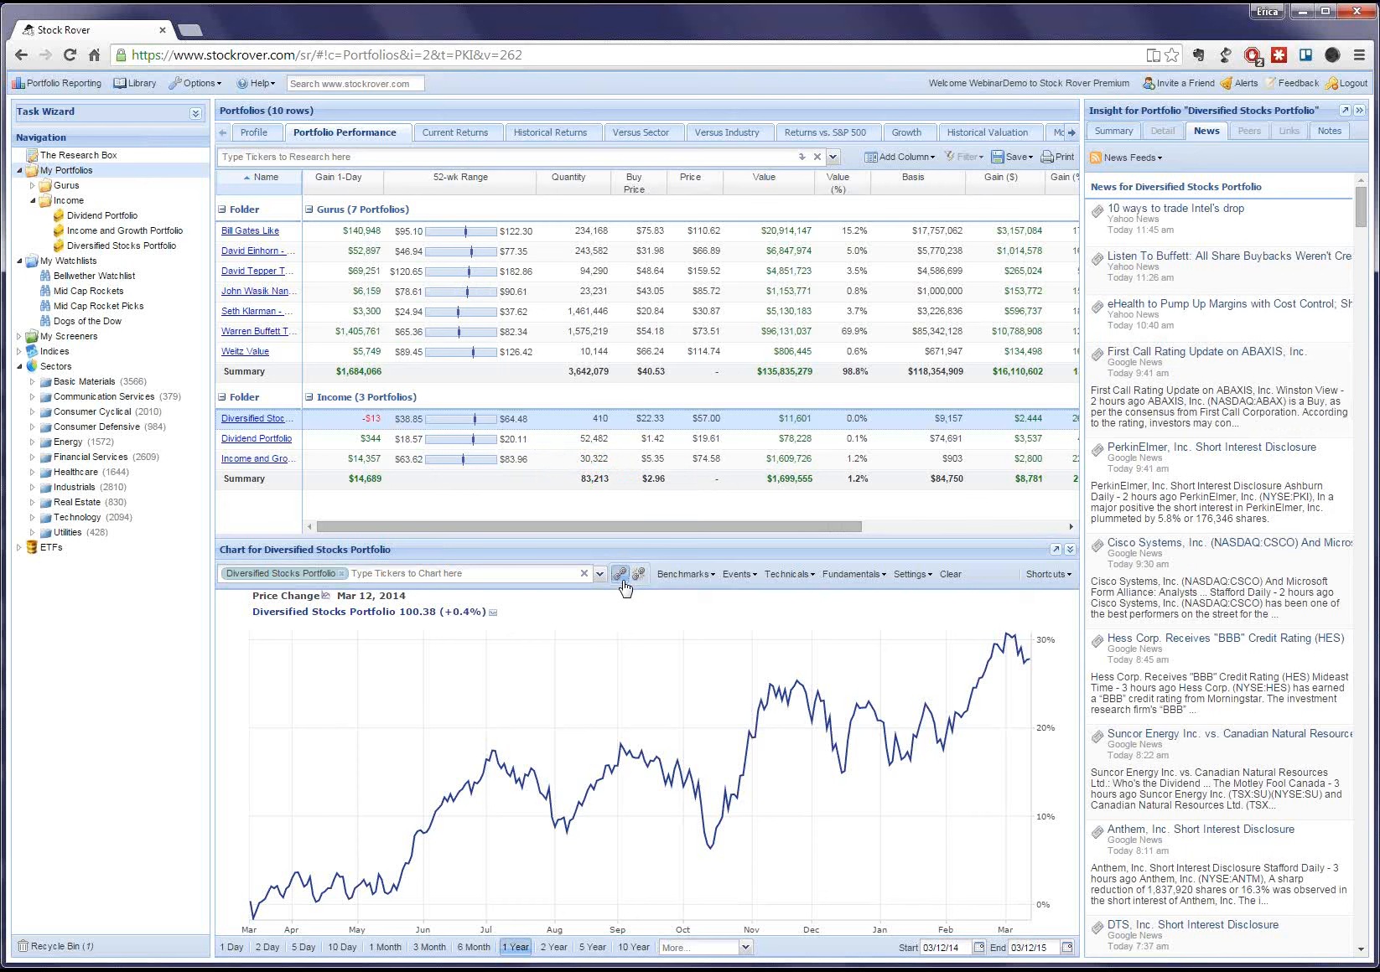
Switch the portfolio chart to a 2-year range and return it to 1 year.
mouse_move(534, 417)
left_click(553, 950)
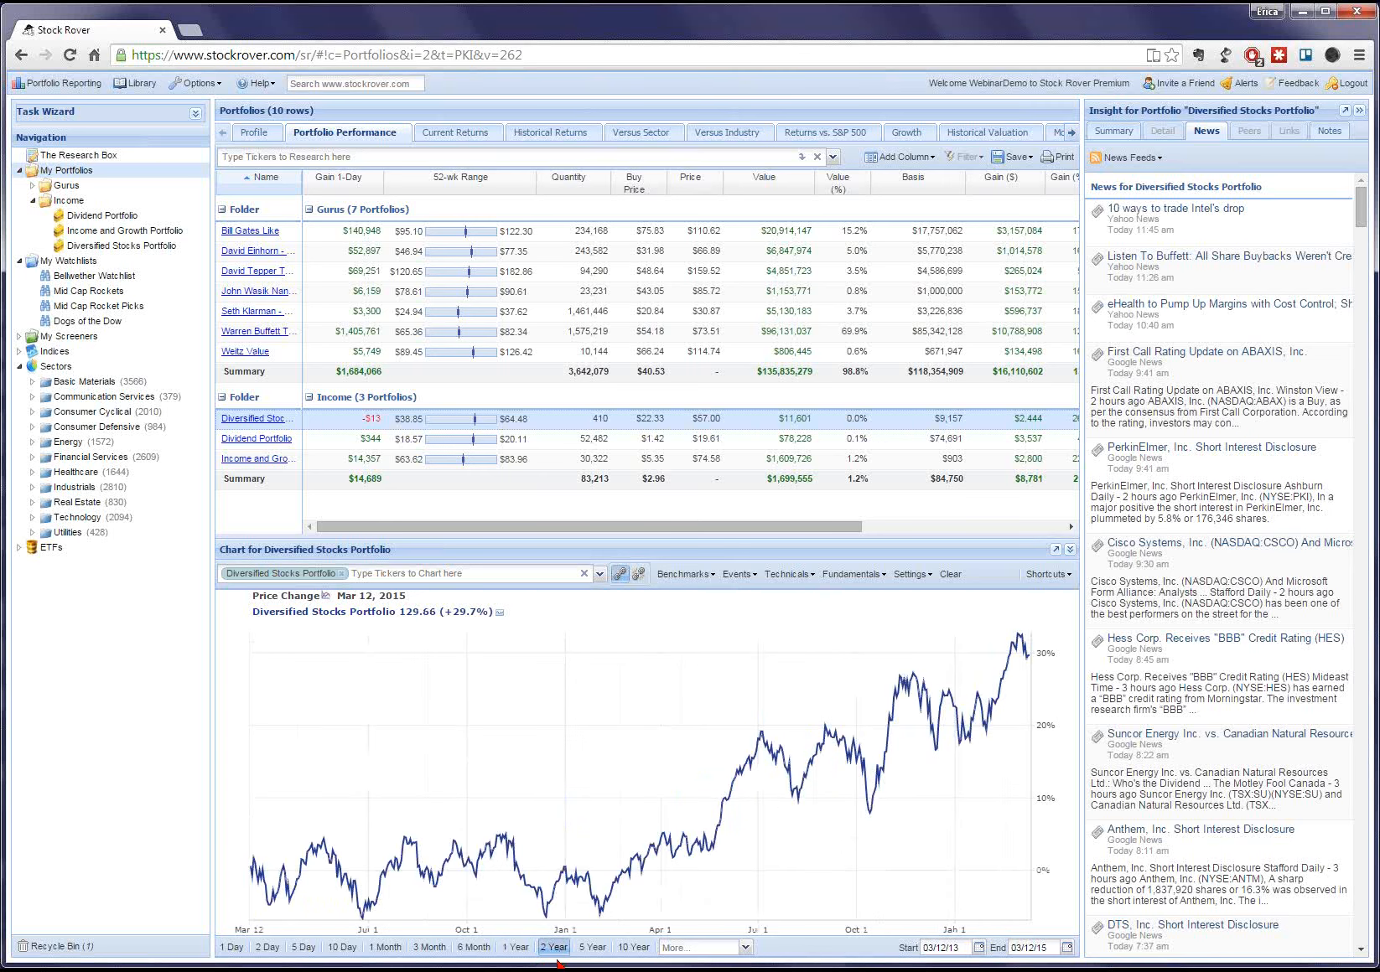
left_click(517, 947)
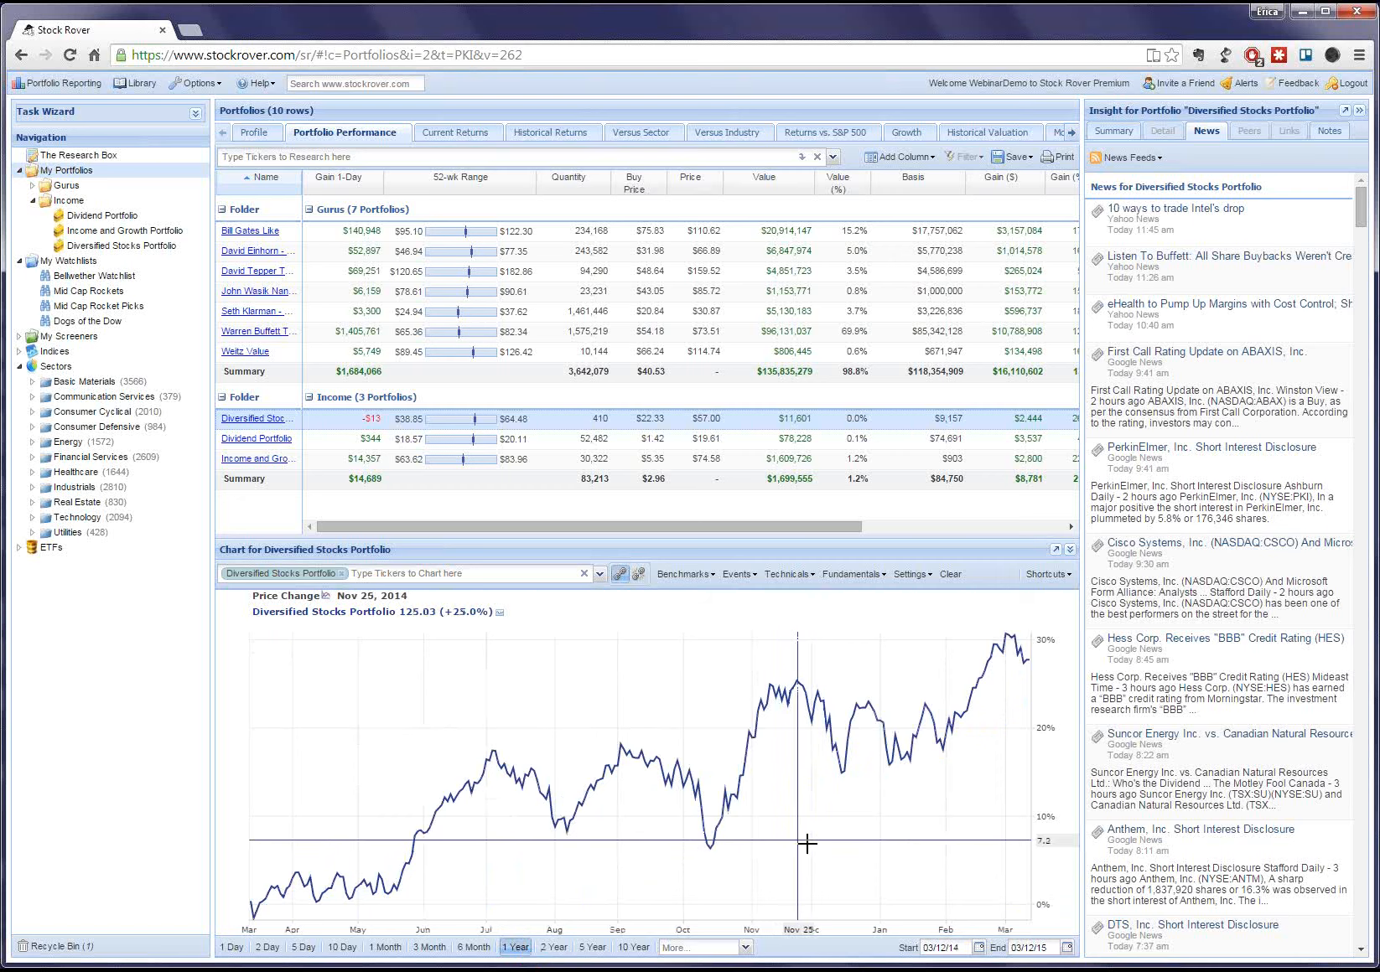
Add the S&P 500 benchmark to the portfolio chart and toggle it on and off as the comparison baseline.
left_click(683, 575)
left_click(701, 676)
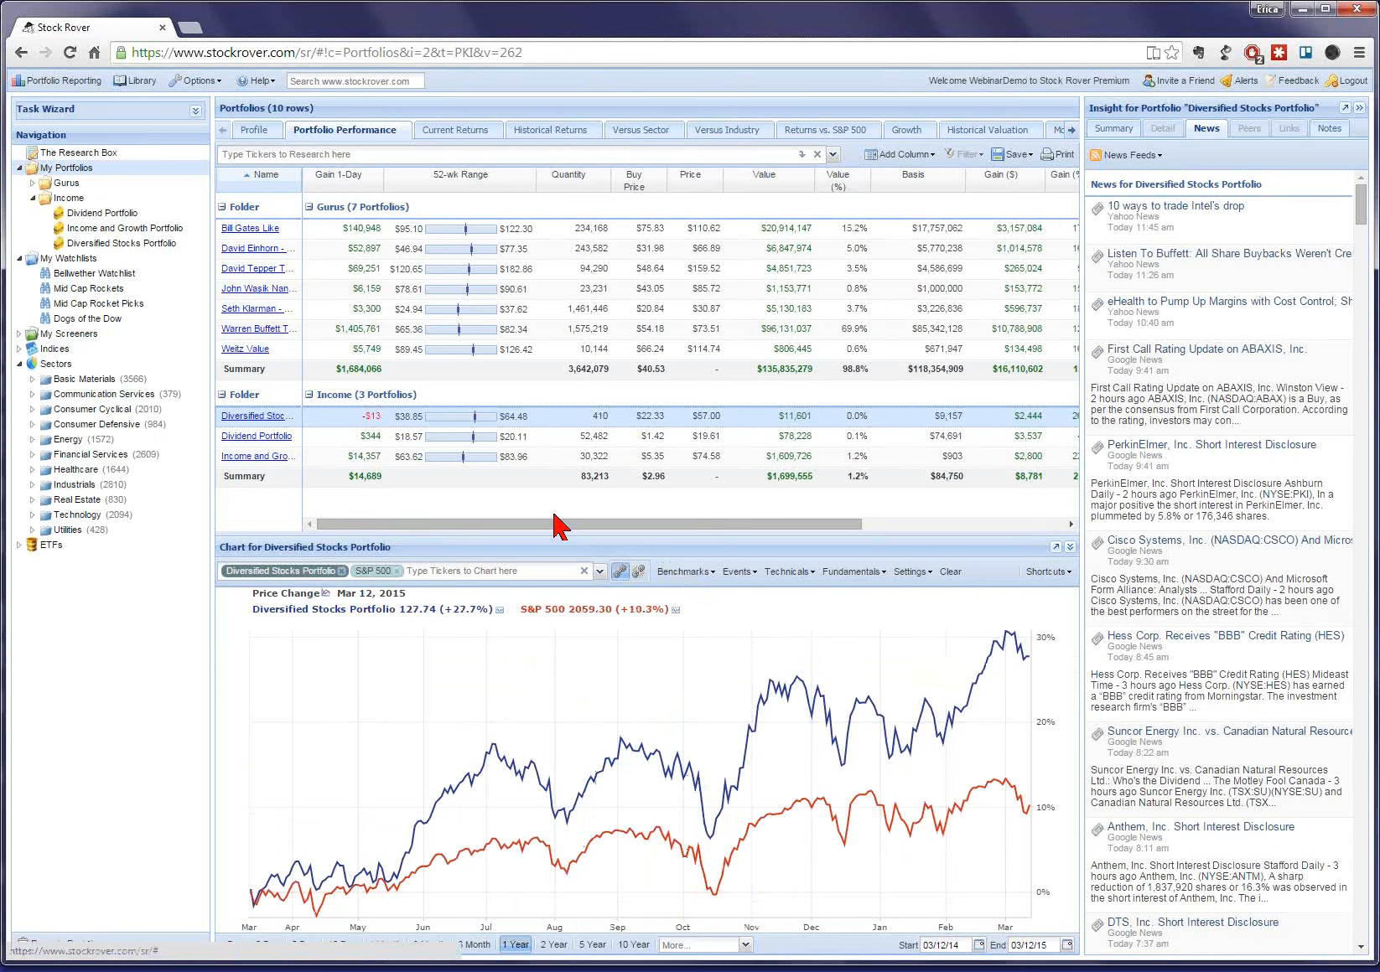
left_click(676, 612)
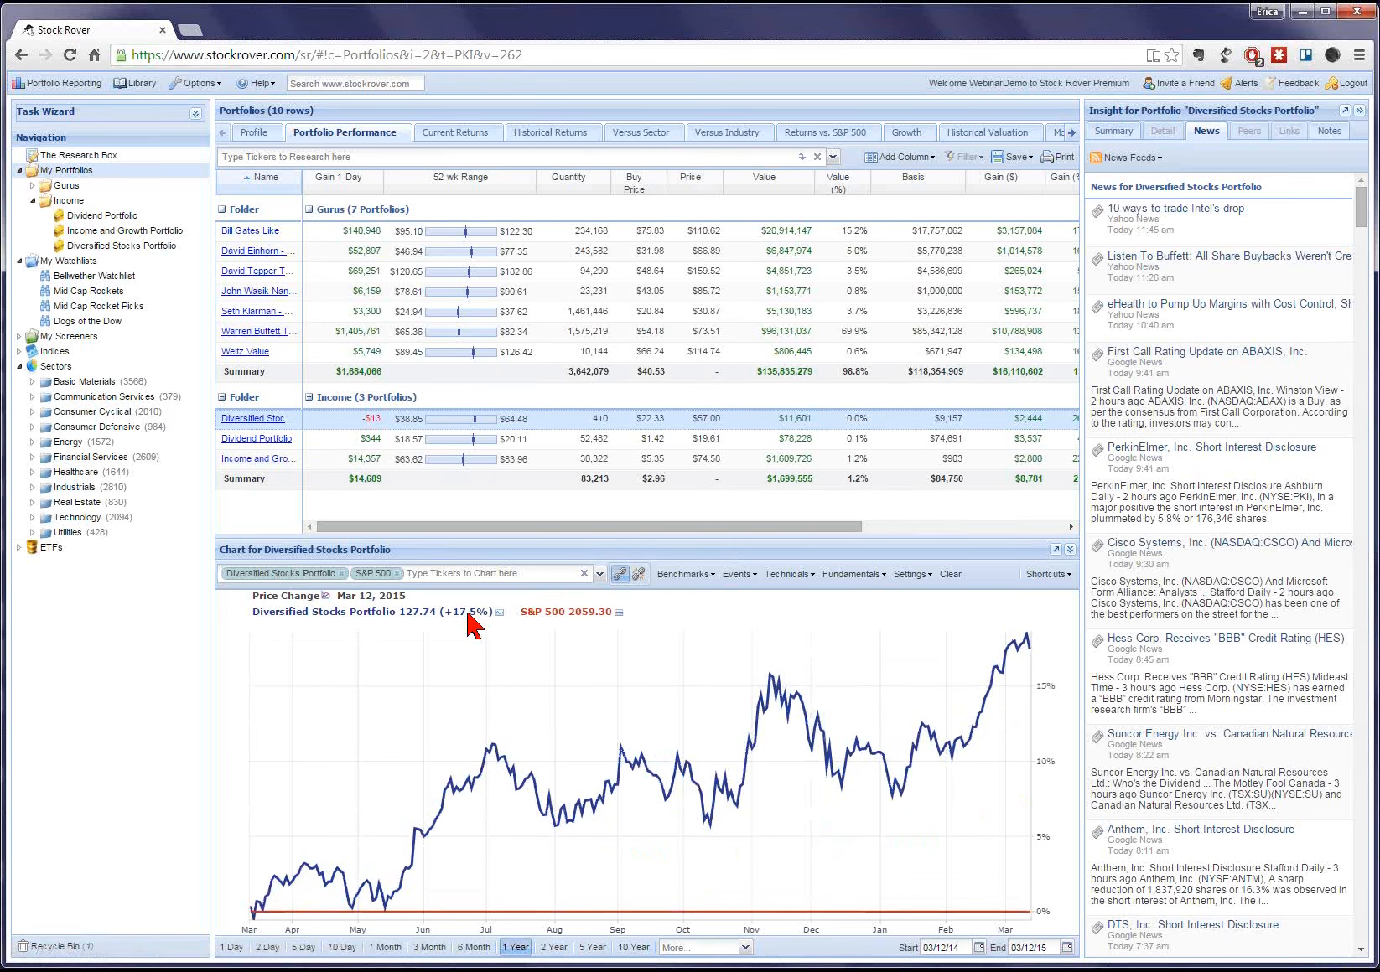
left_click(619, 613)
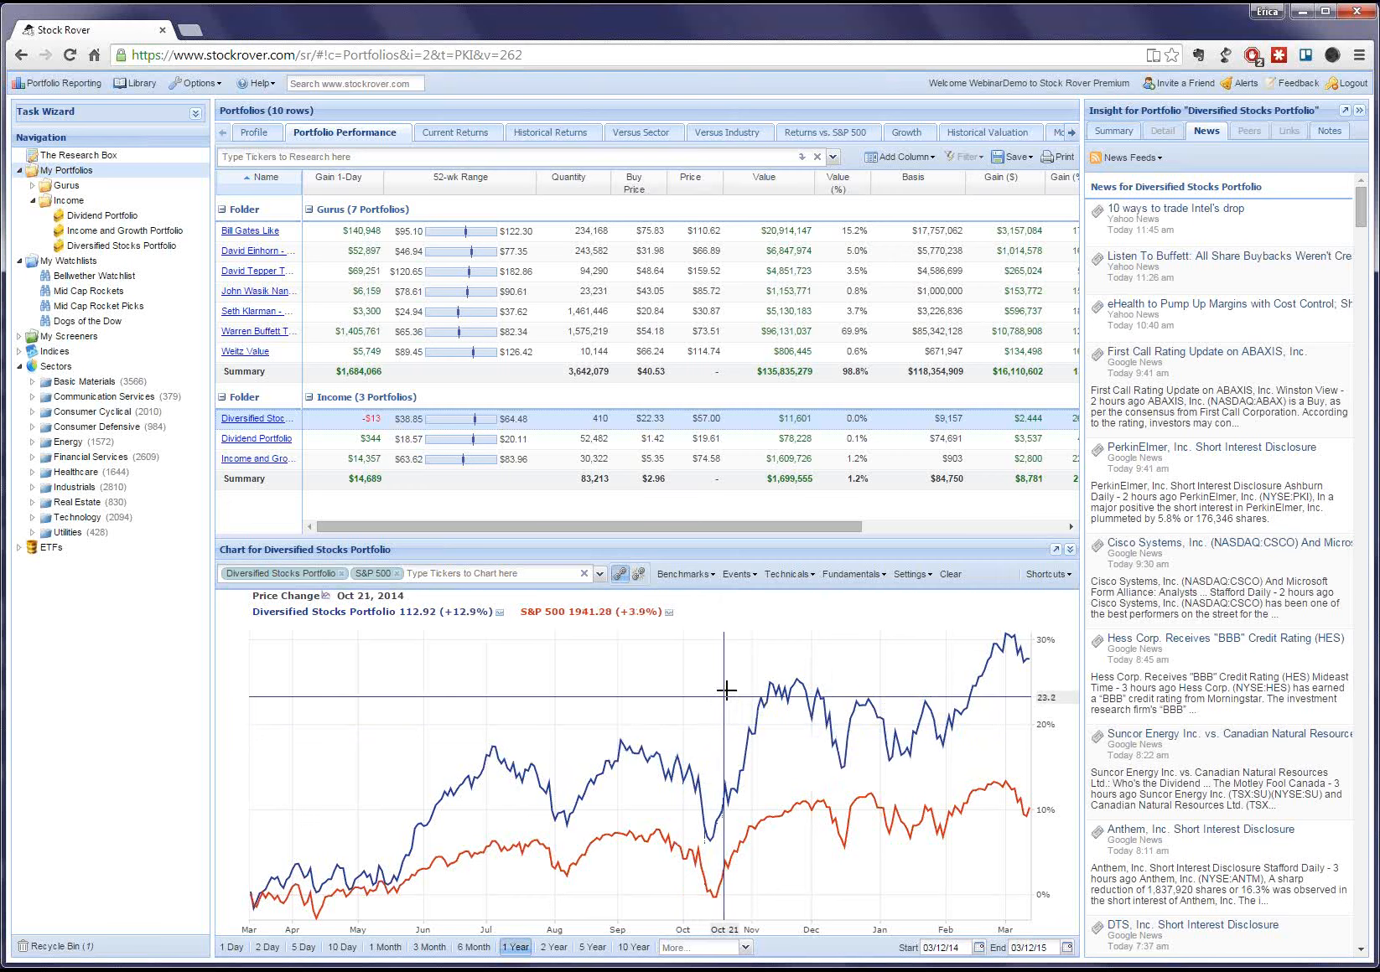
Show Max Drawdown events on the chart and inspect the markers on the portfolio and S&P 500 lines.
left_click(742, 575)
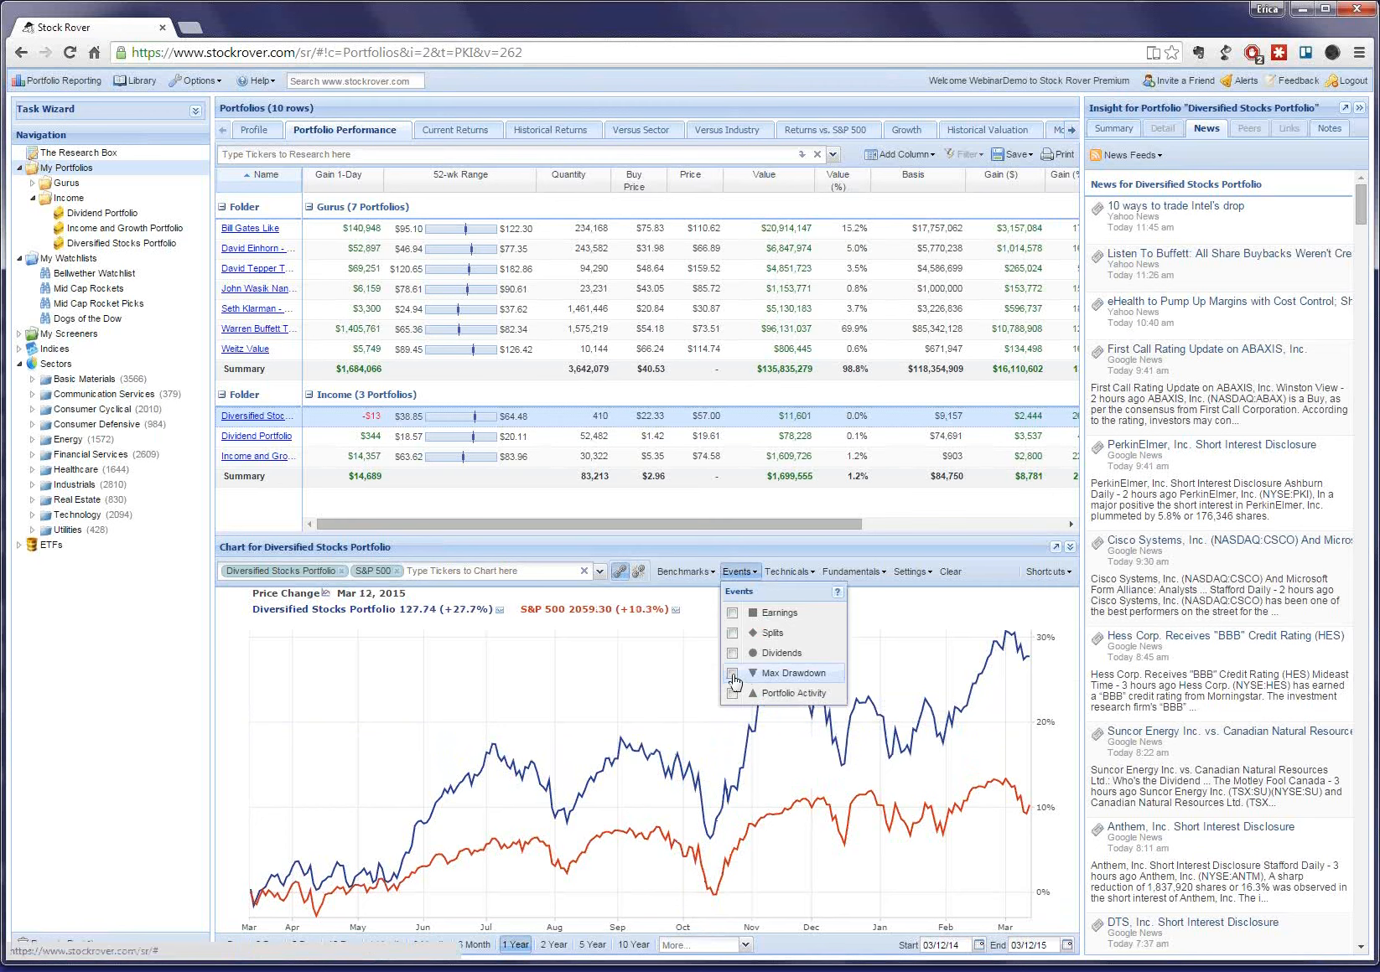
left_click(732, 676)
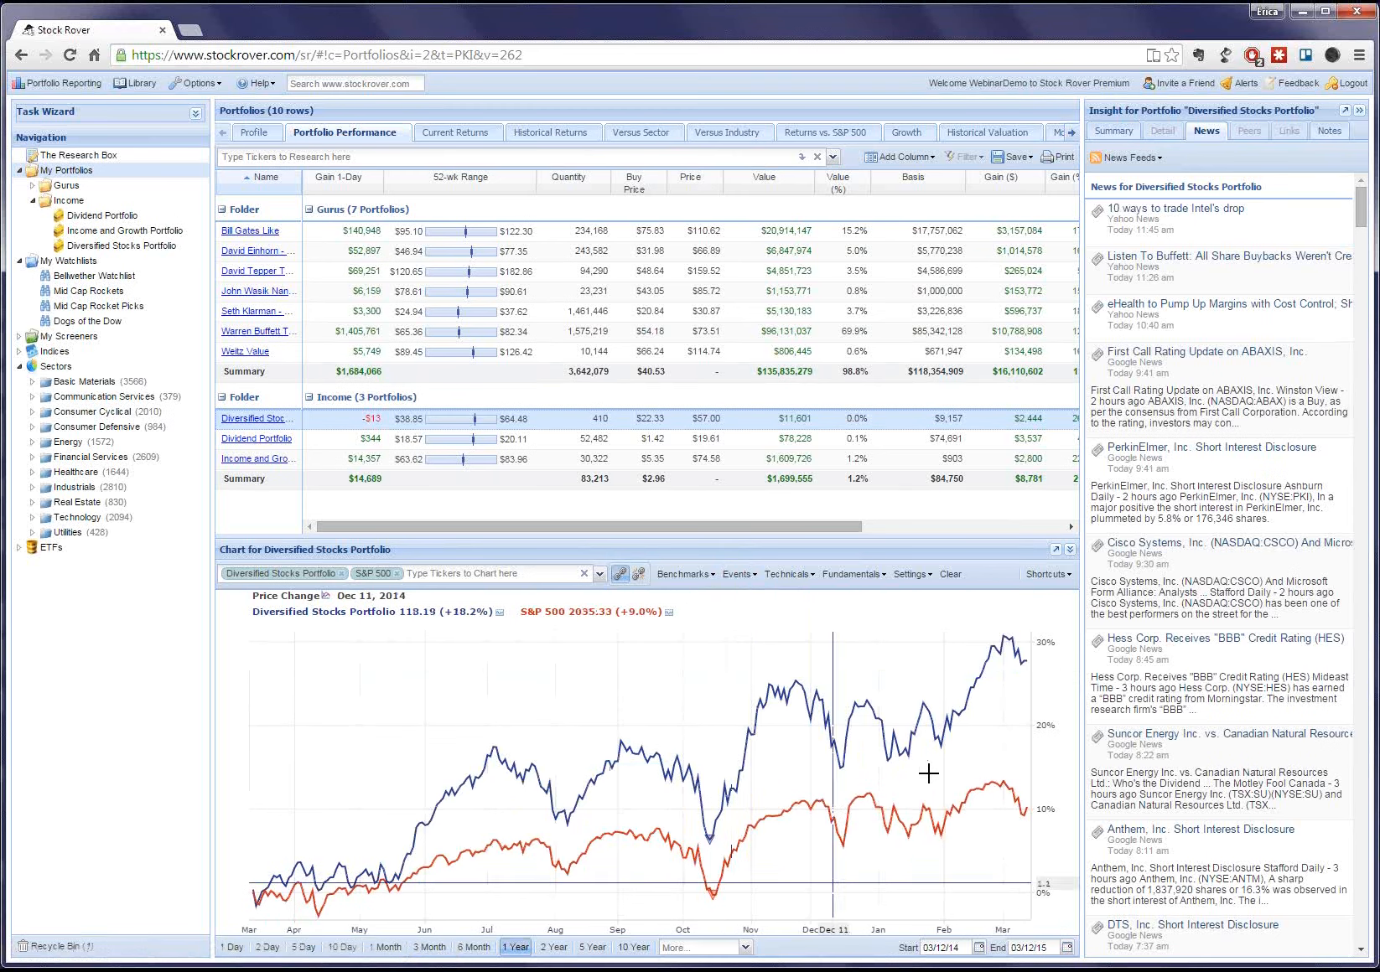
mouse_move(710, 842)
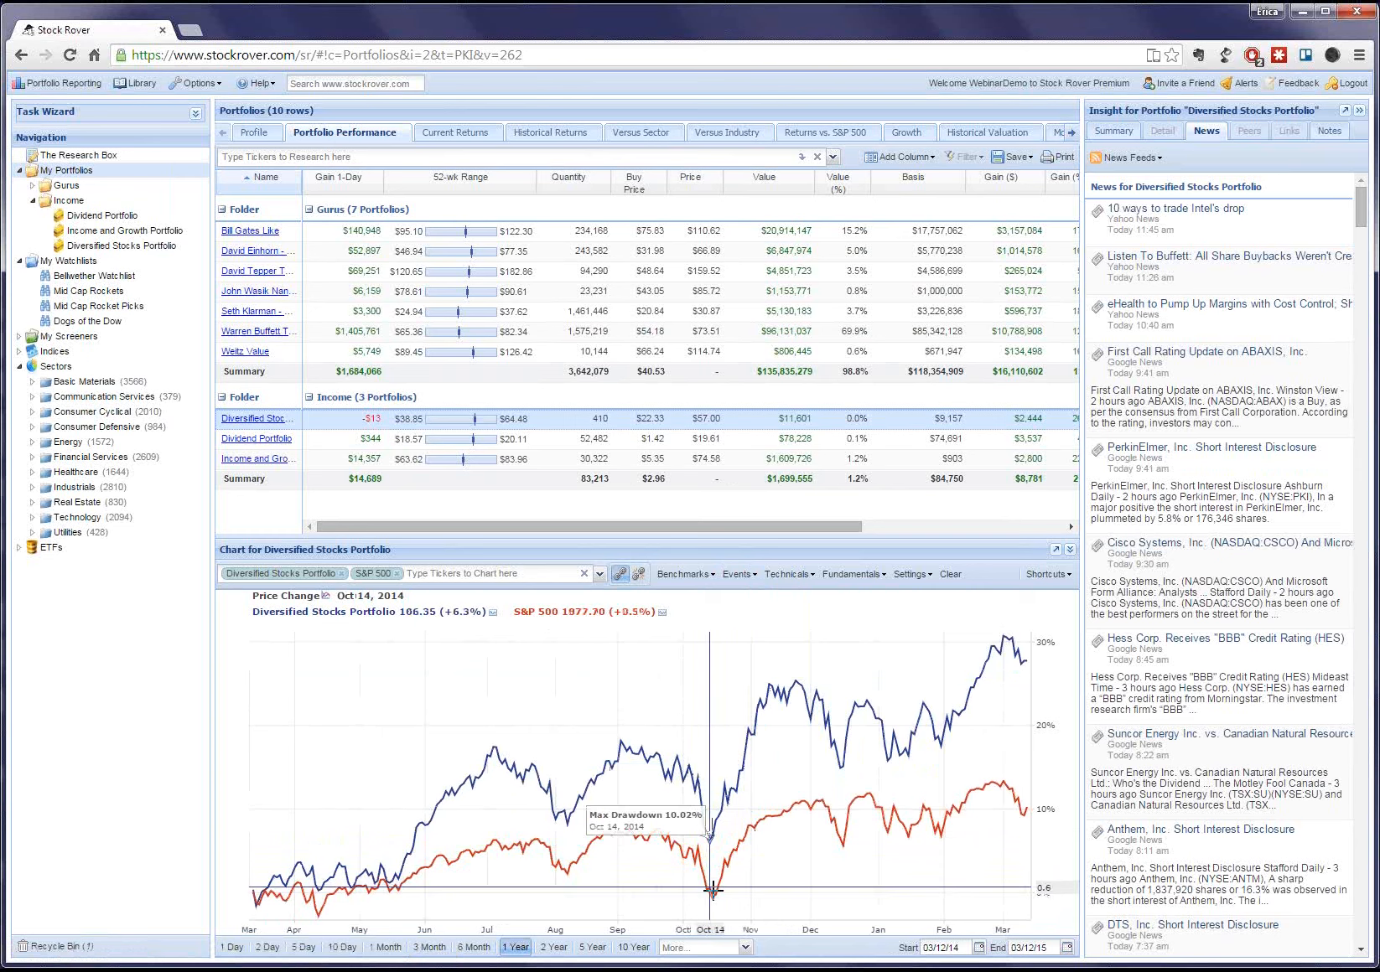
mouse_move(711, 893)
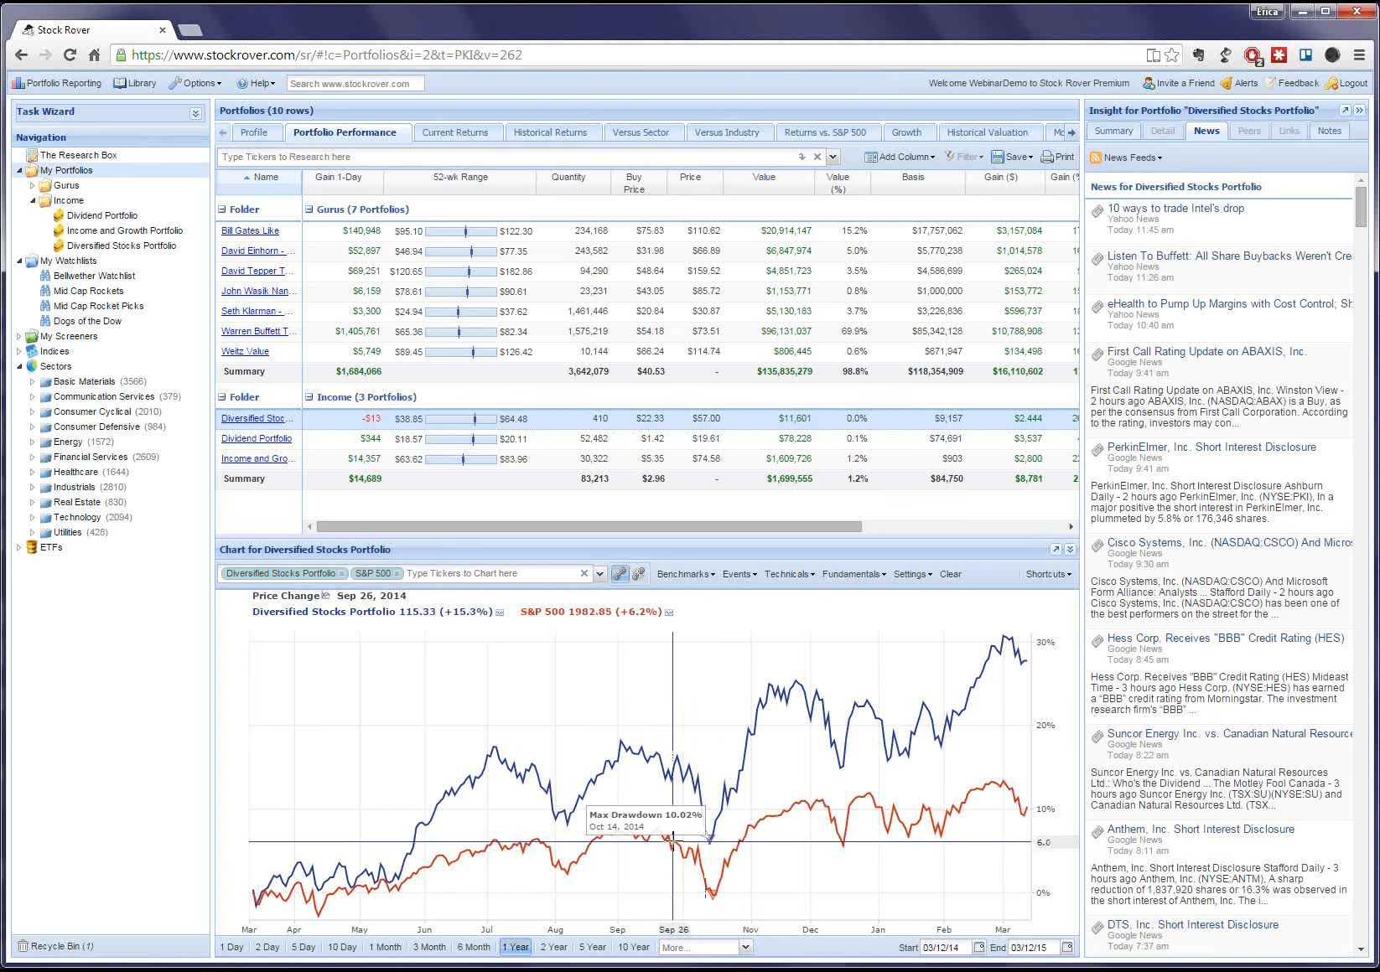
mouse_move(275, 433)
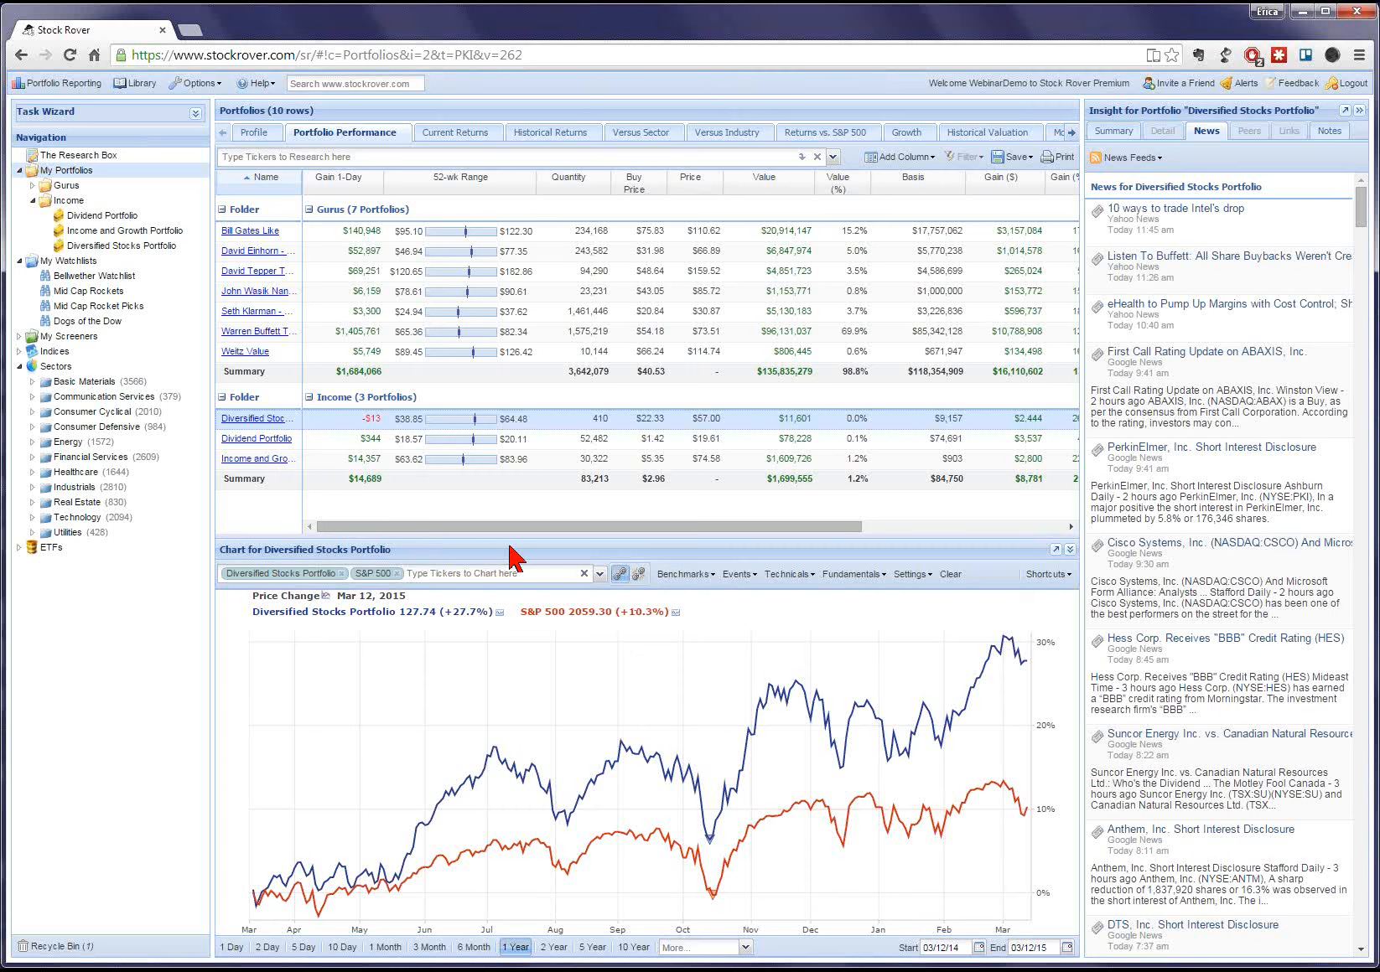
Remove the Diversified Stocks Portfolio from the chart and turn off the Max Drawdown events.
left_click(342, 574)
left_click(737, 574)
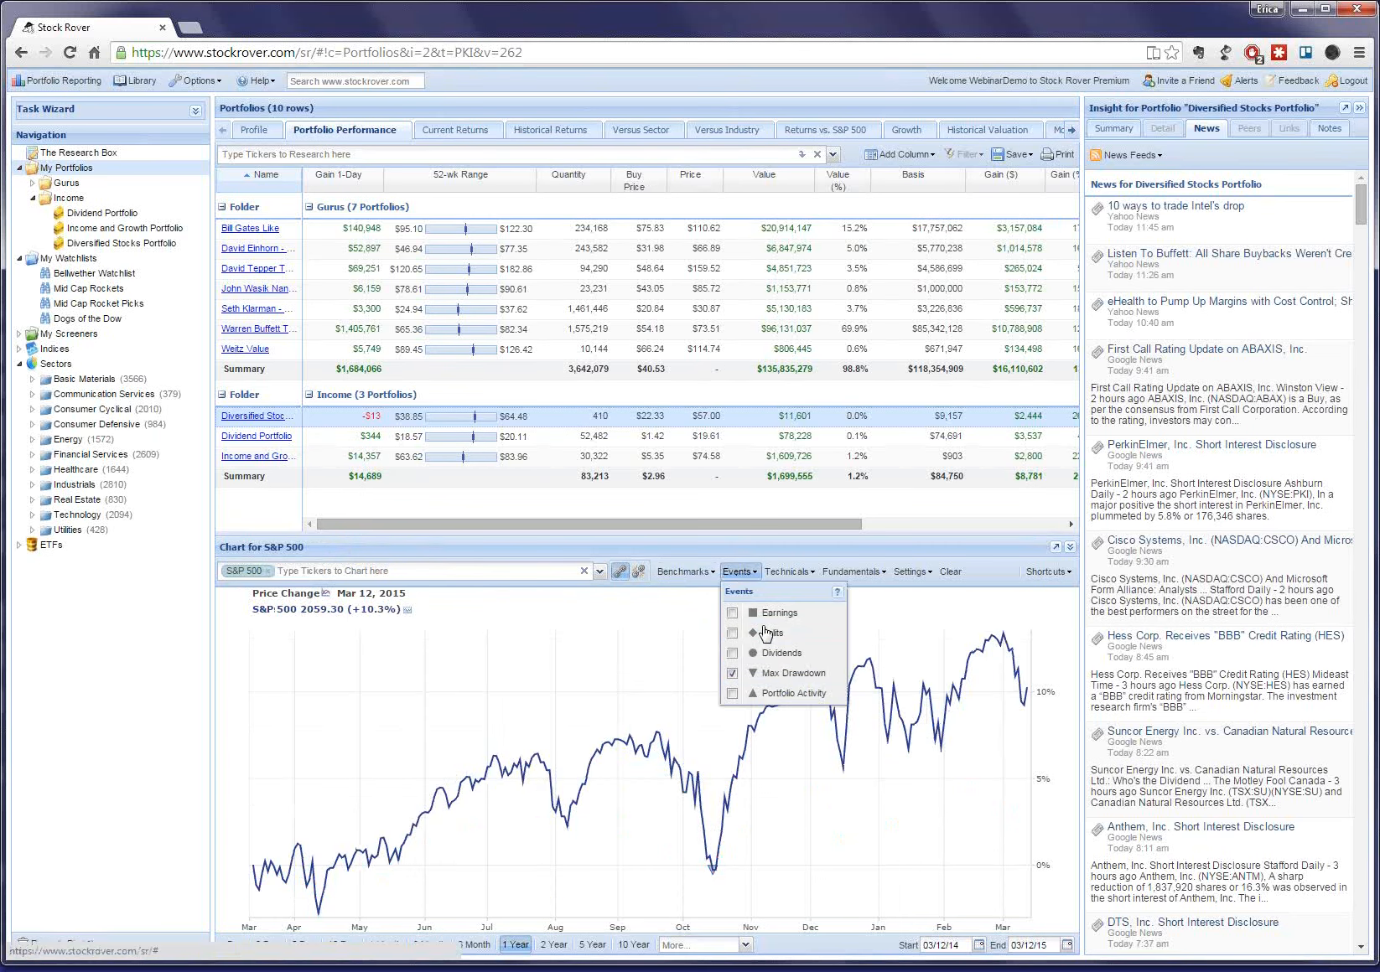
left_click(792, 673)
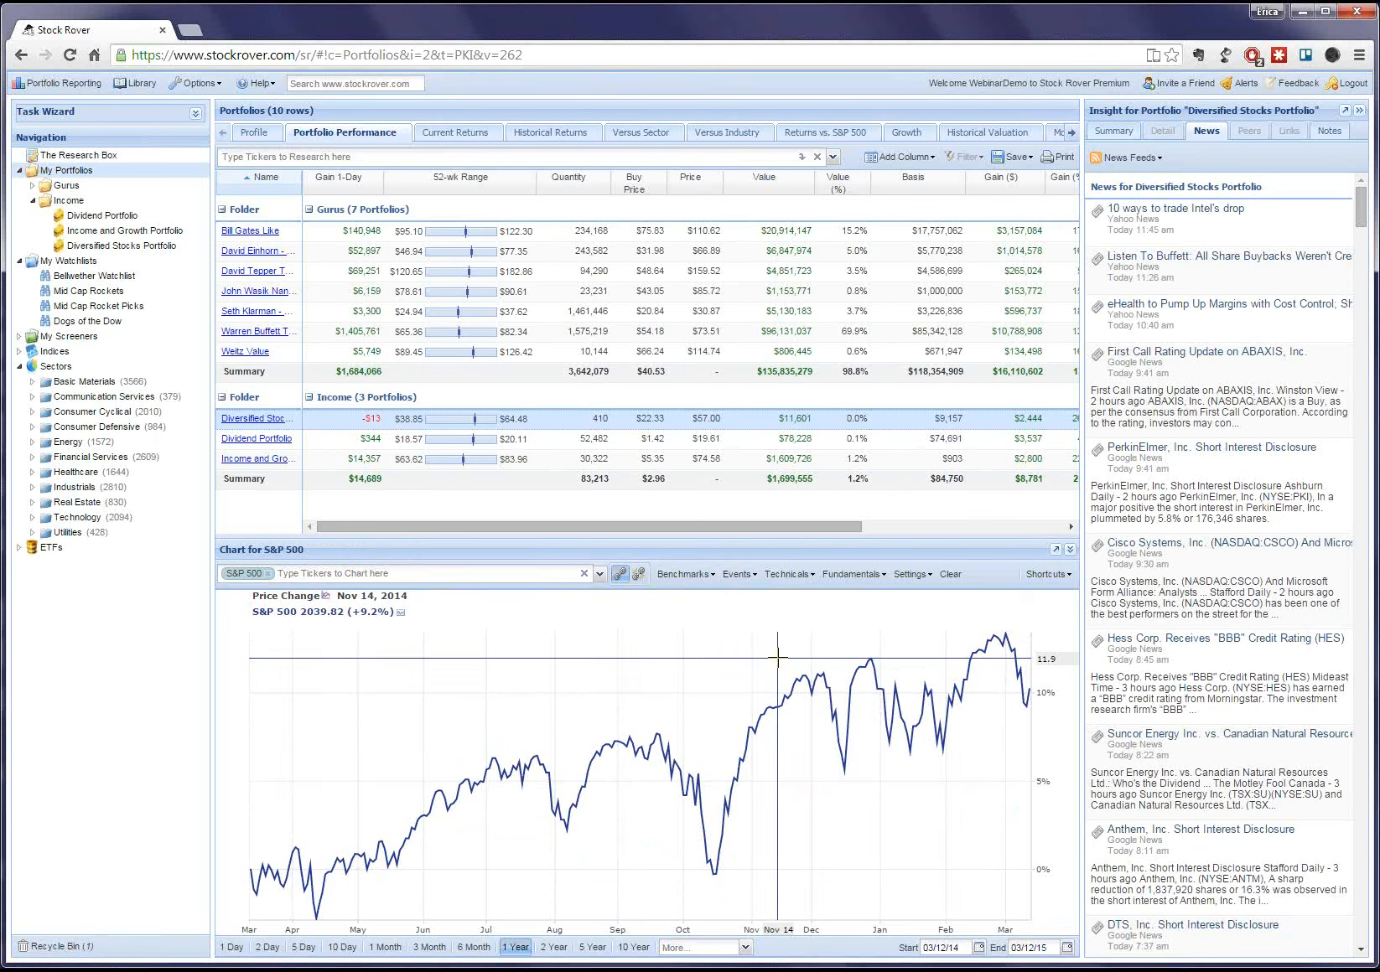
Set the S&P 500 chart range to 2 years and add Simple Moving Average lines with periods 50 and 150.
left_click(555, 948)
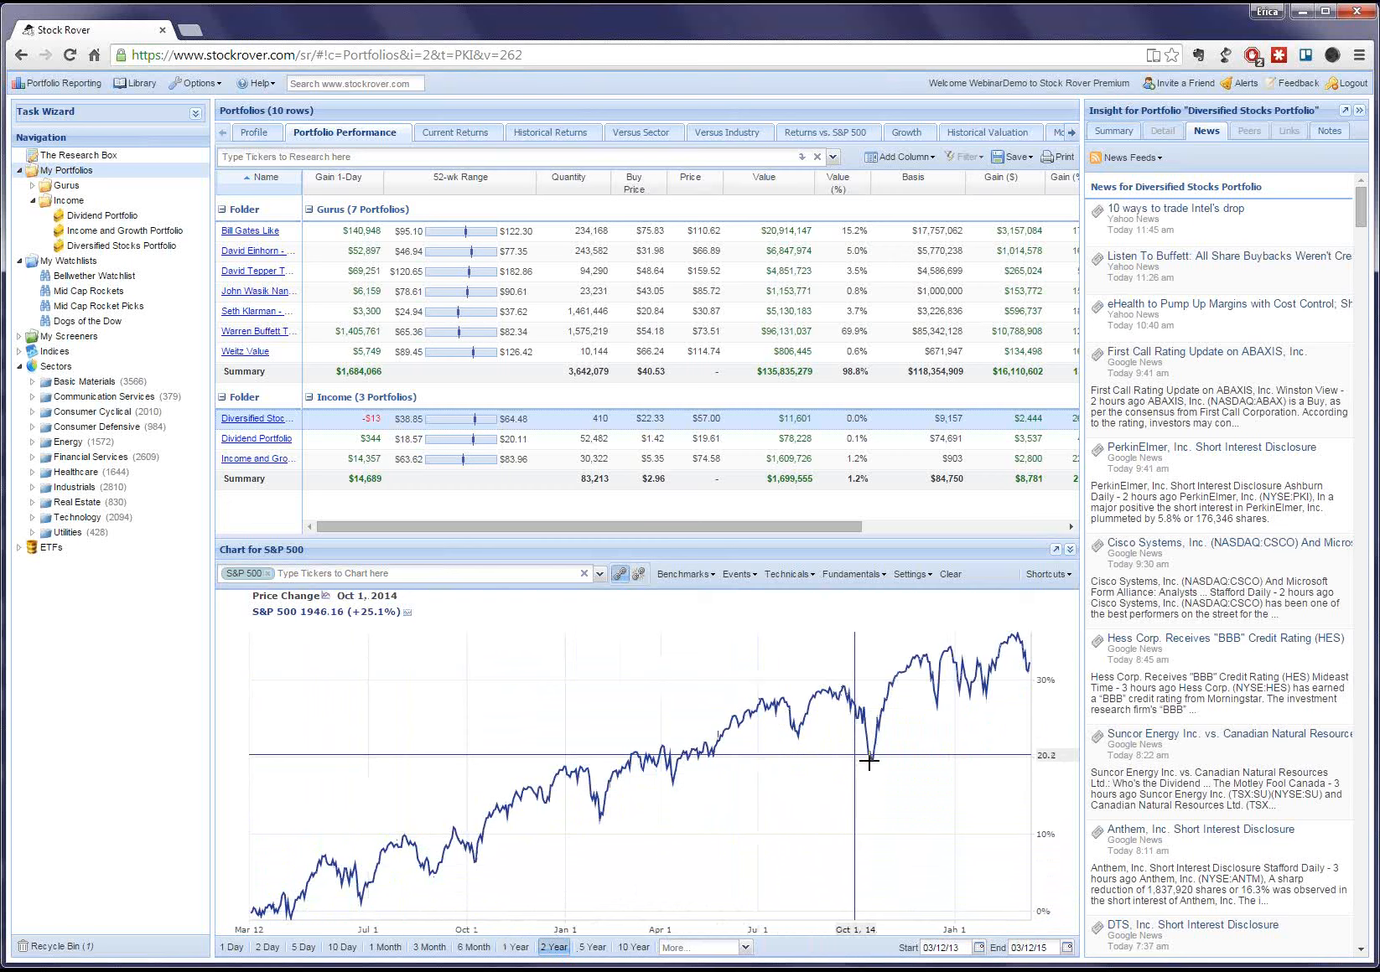
left_click(790, 583)
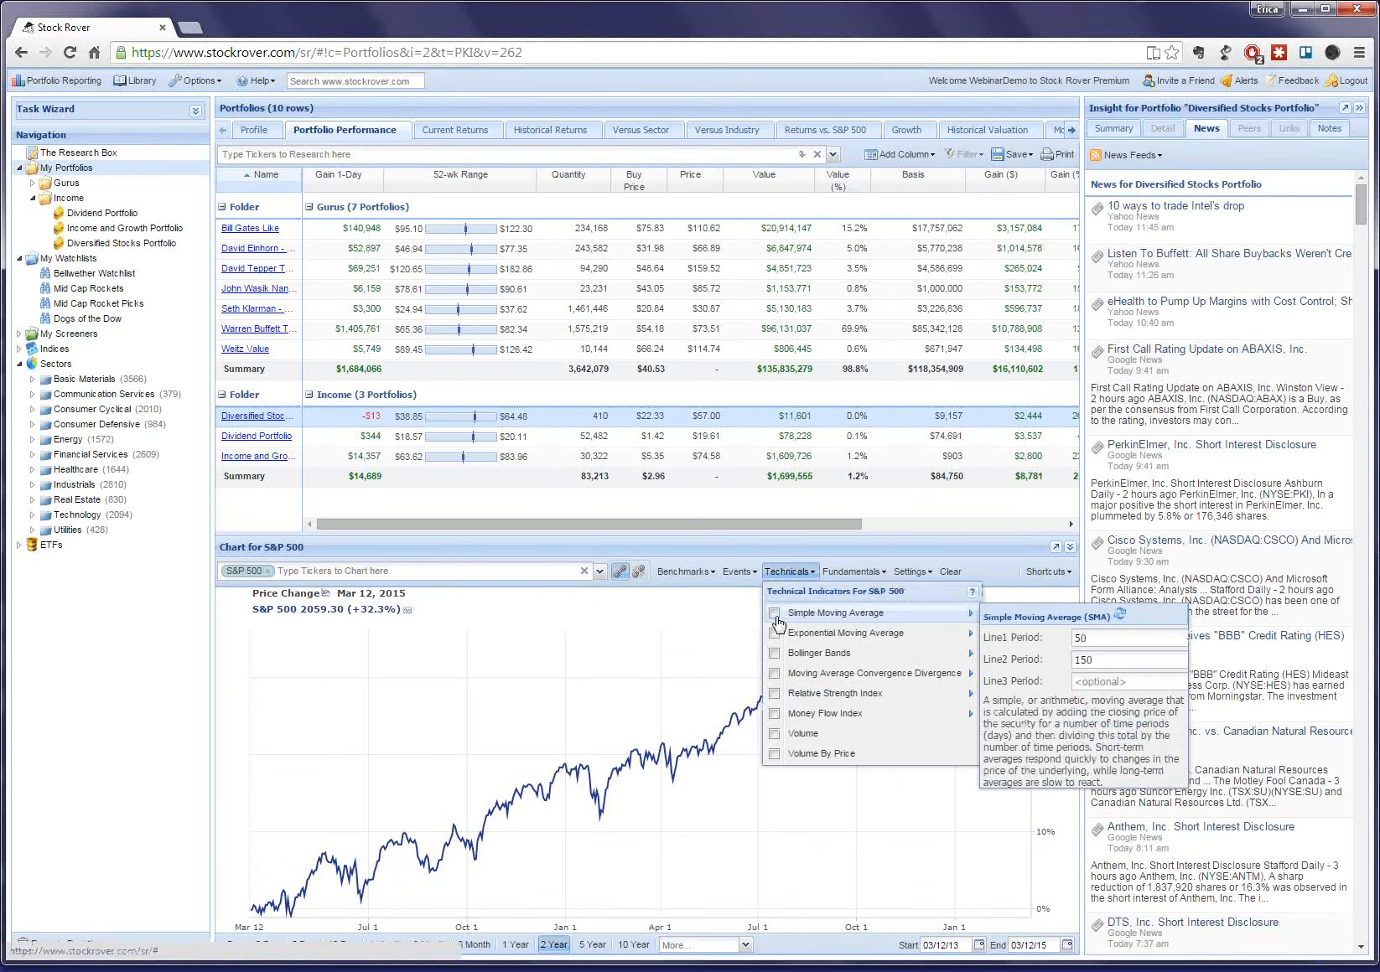
left_click(776, 618)
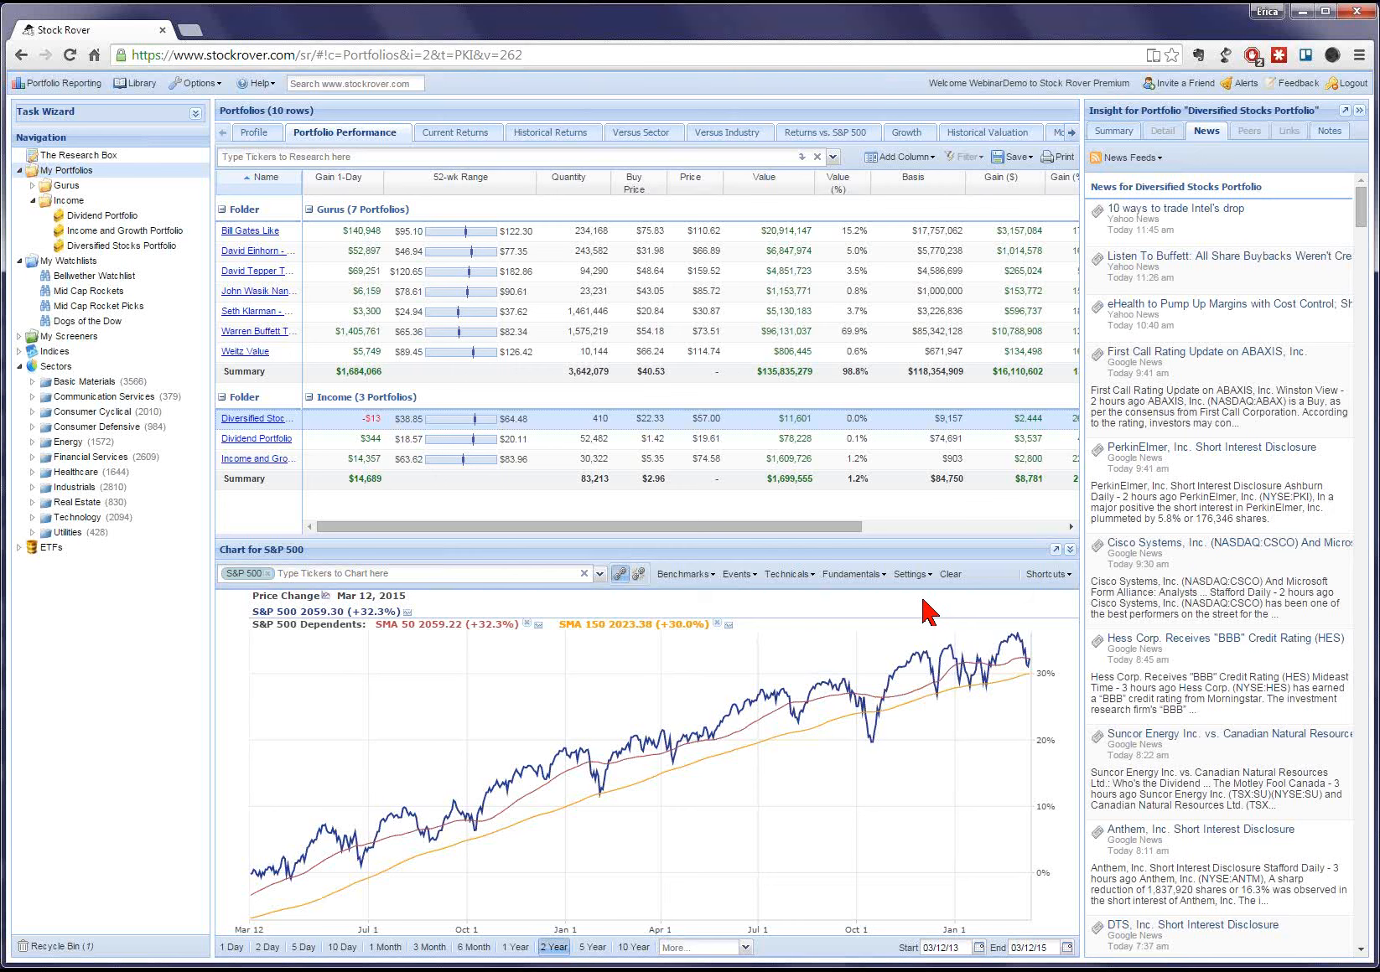
Remove the SMA 150 and SMA 50 lines from the S&P 500 chart.
left_click(718, 625)
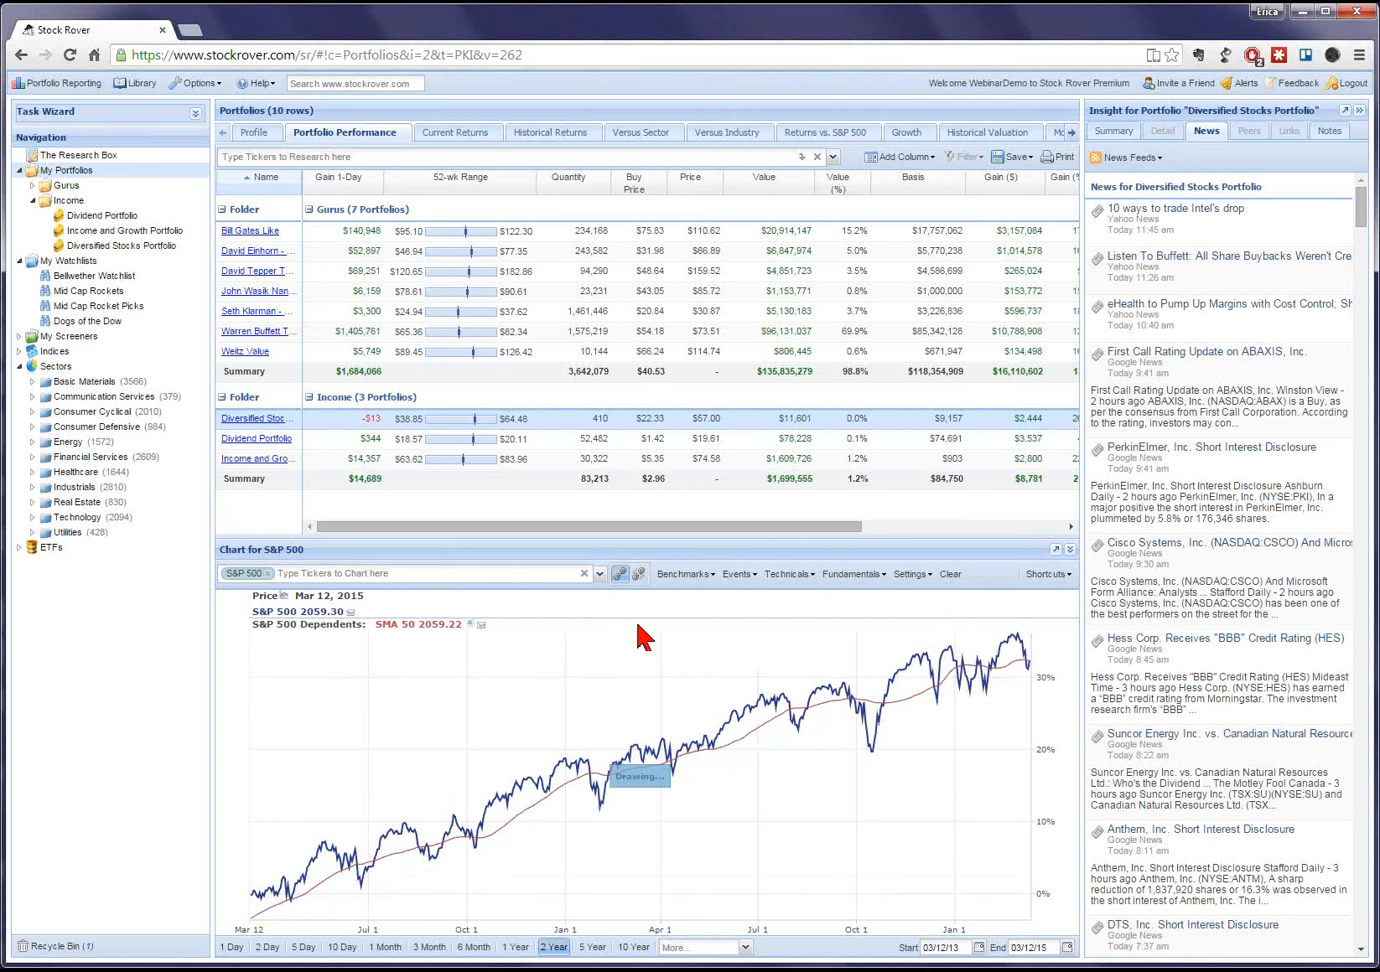
left_click(471, 625)
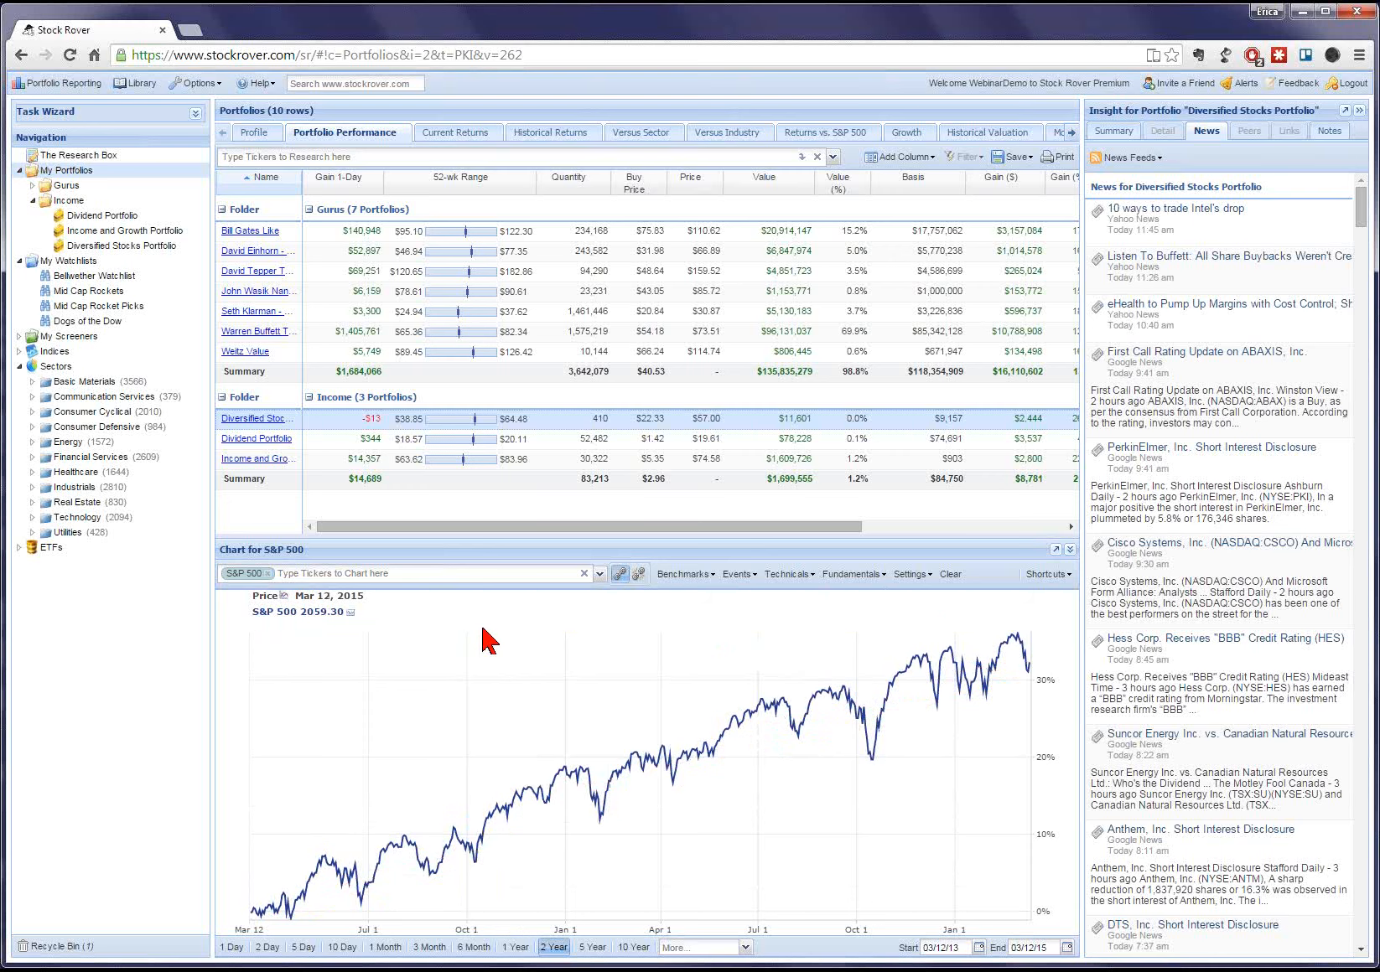
Group the tickers within the Diversified Stocks Portfolio by Sector and collapse the Technology group.
left_click(256, 418)
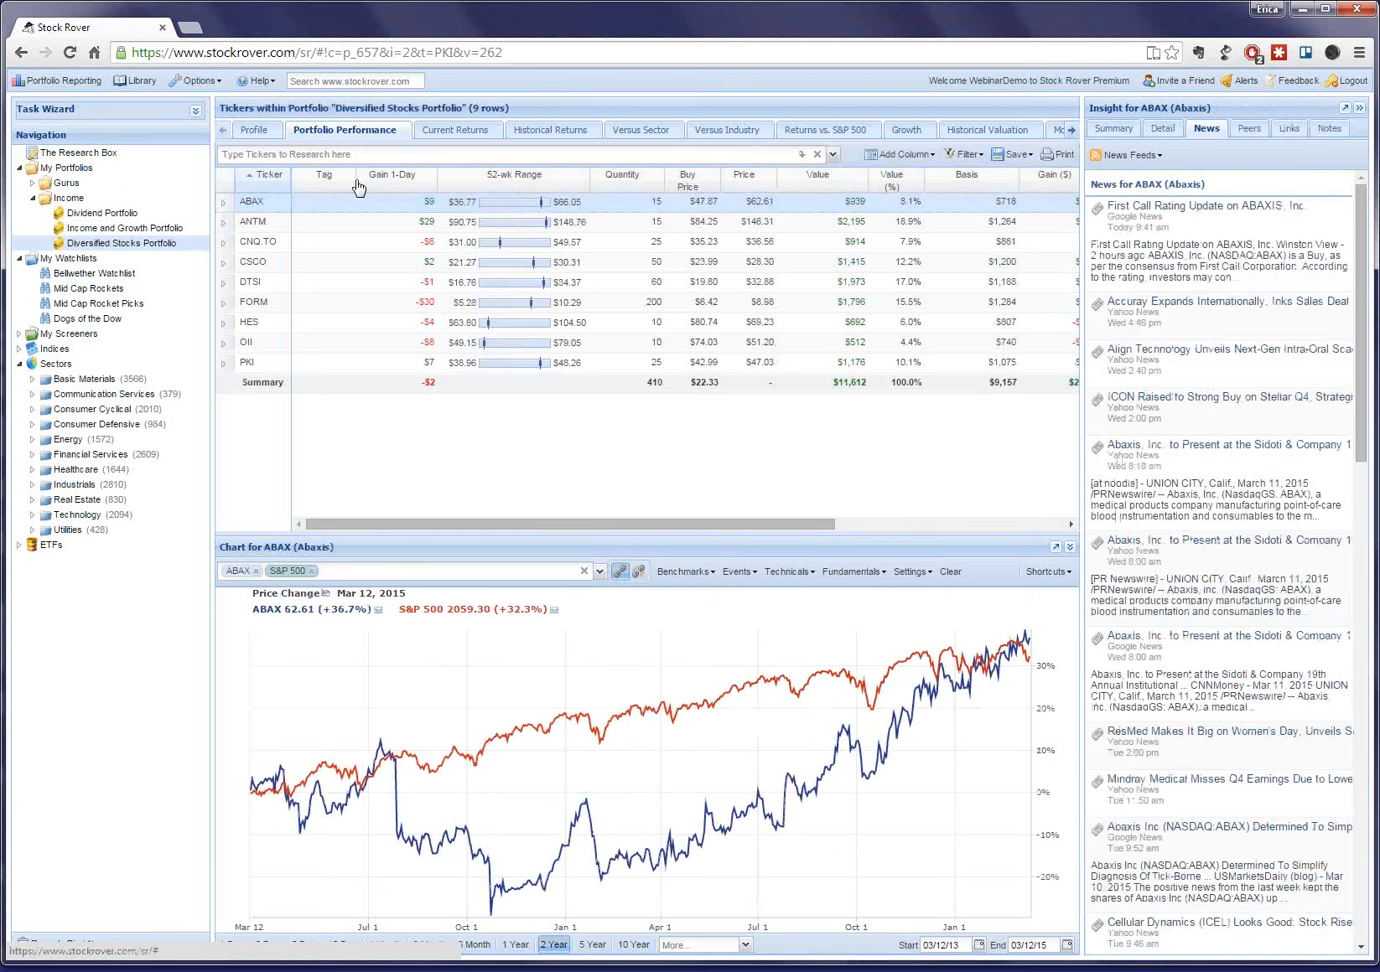
left_click(430, 182)
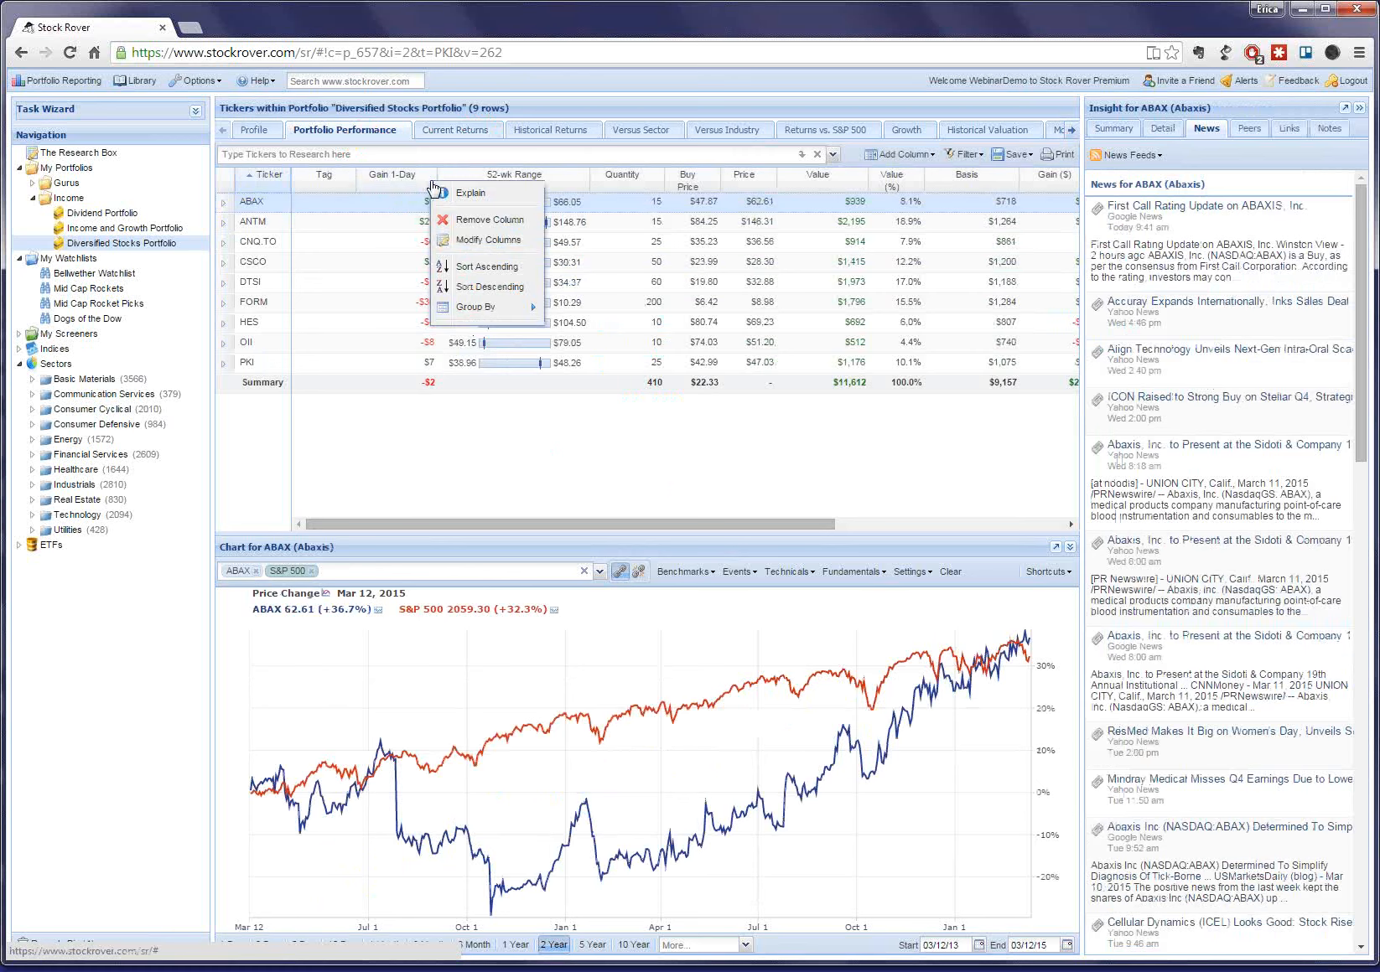
mouse_move(499, 308)
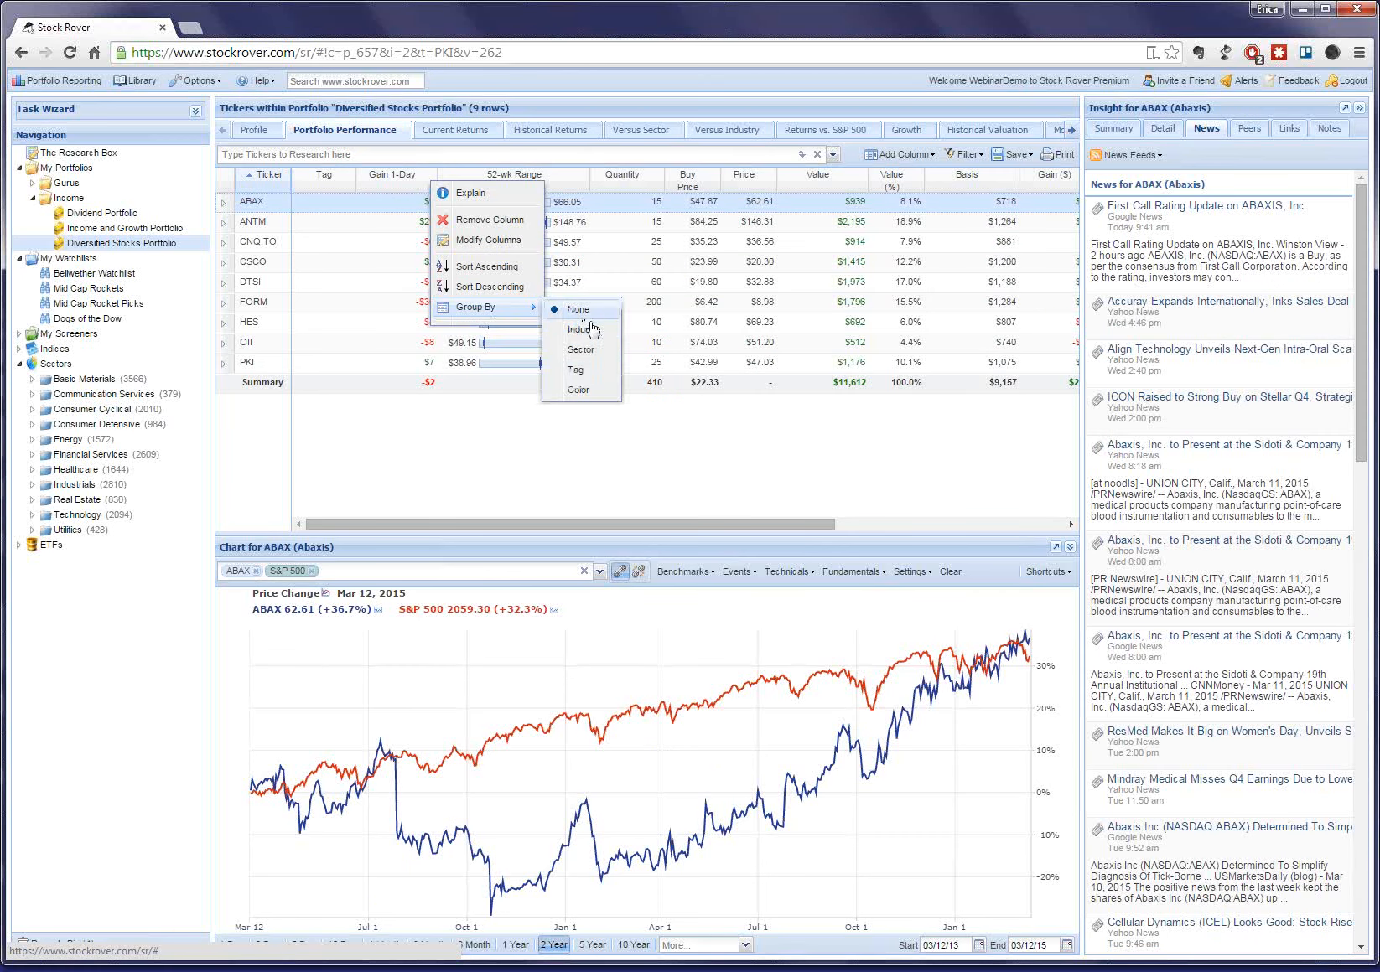
left_click(594, 355)
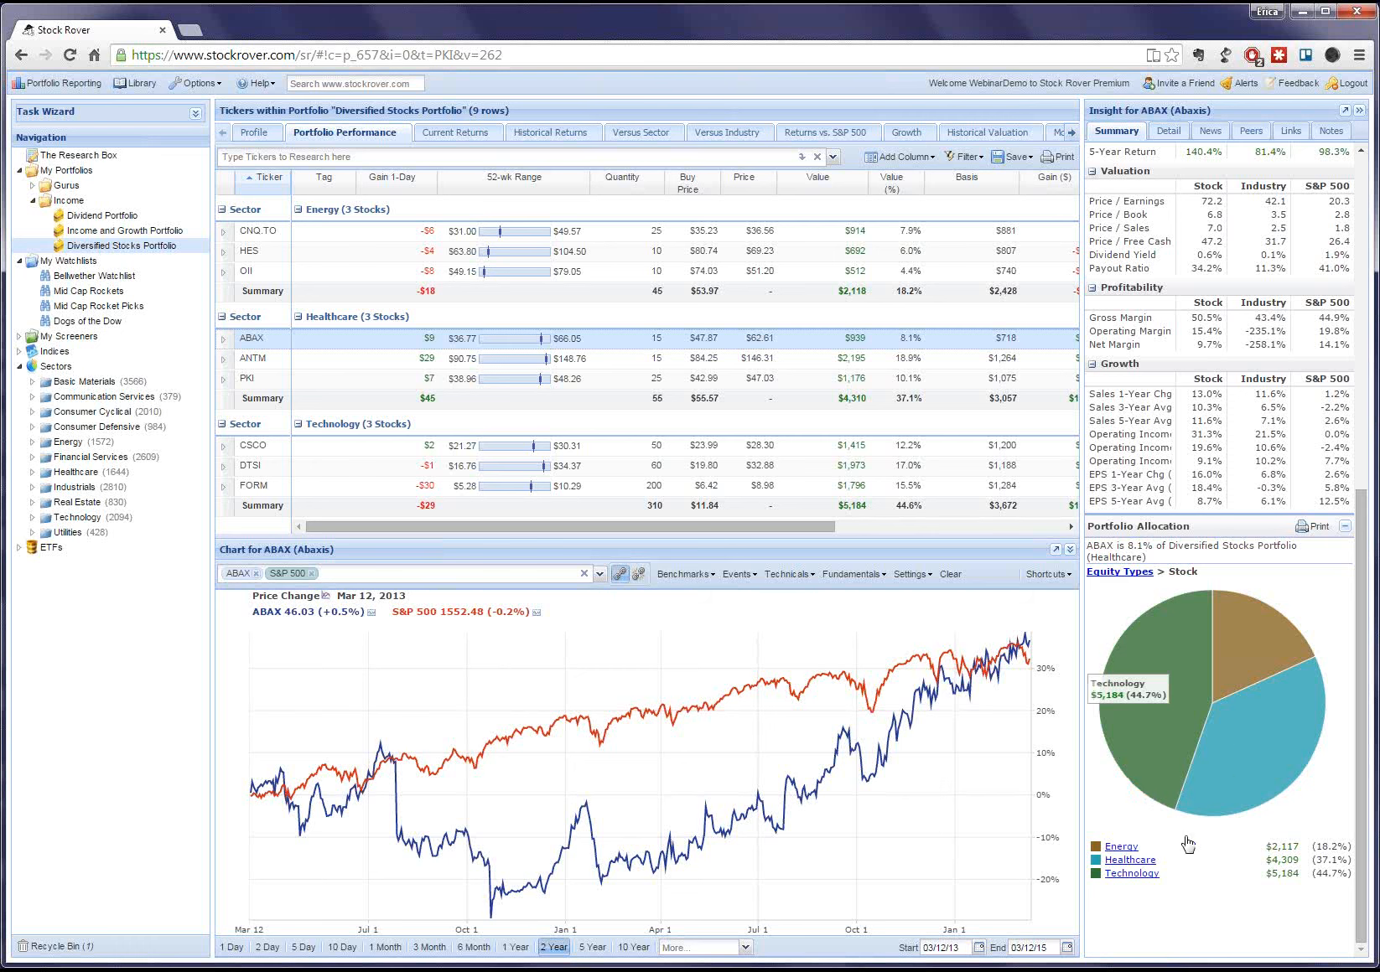
left_click(222, 424)
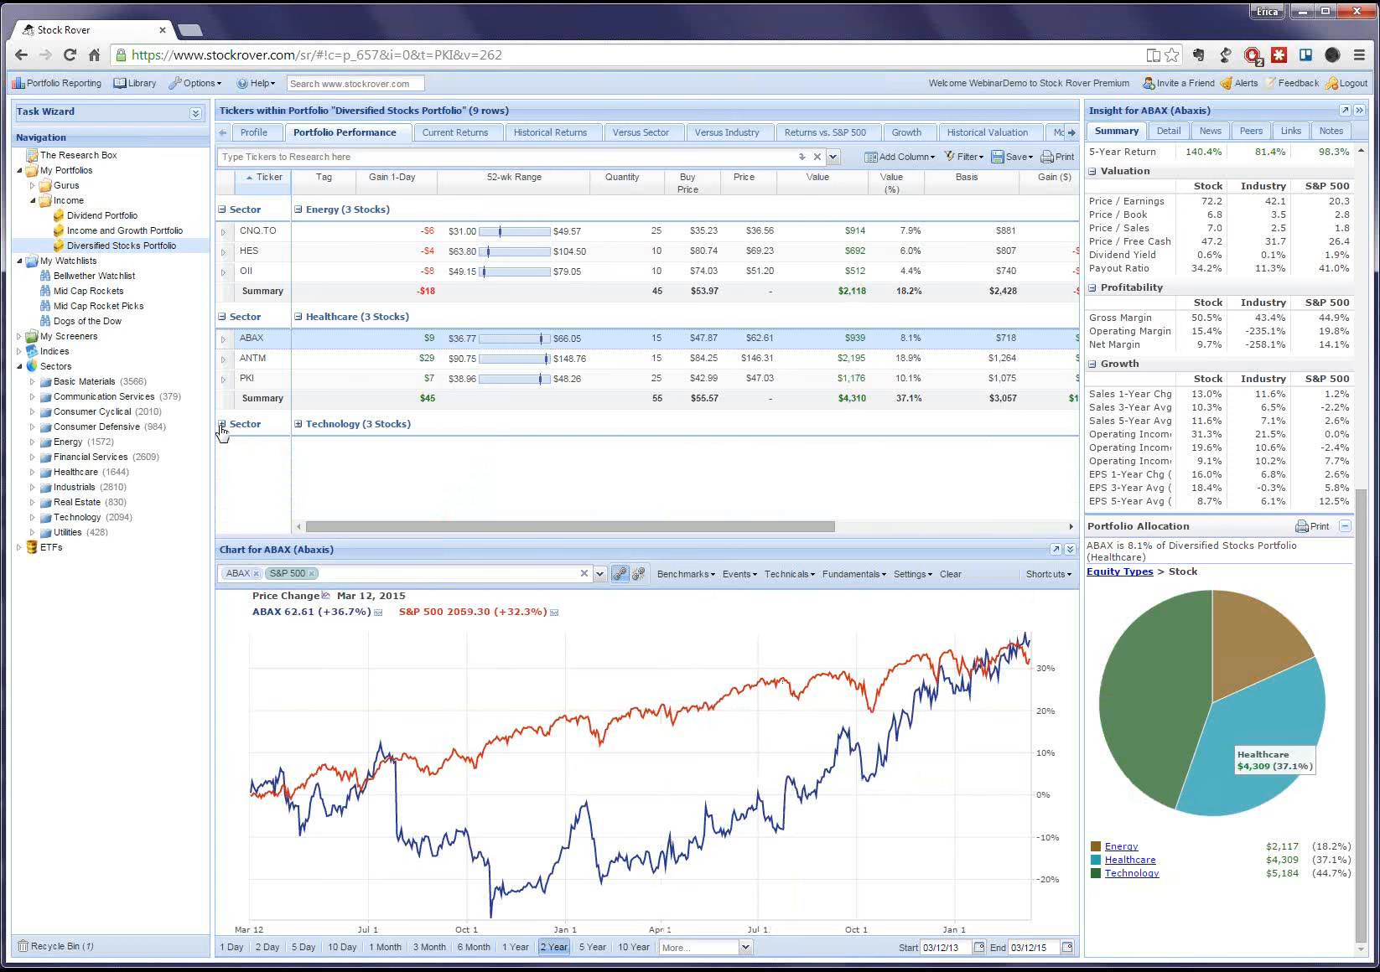
Collapse the Healthcare group and chart the Energy sector with a 1-year range.
left_click(223, 318)
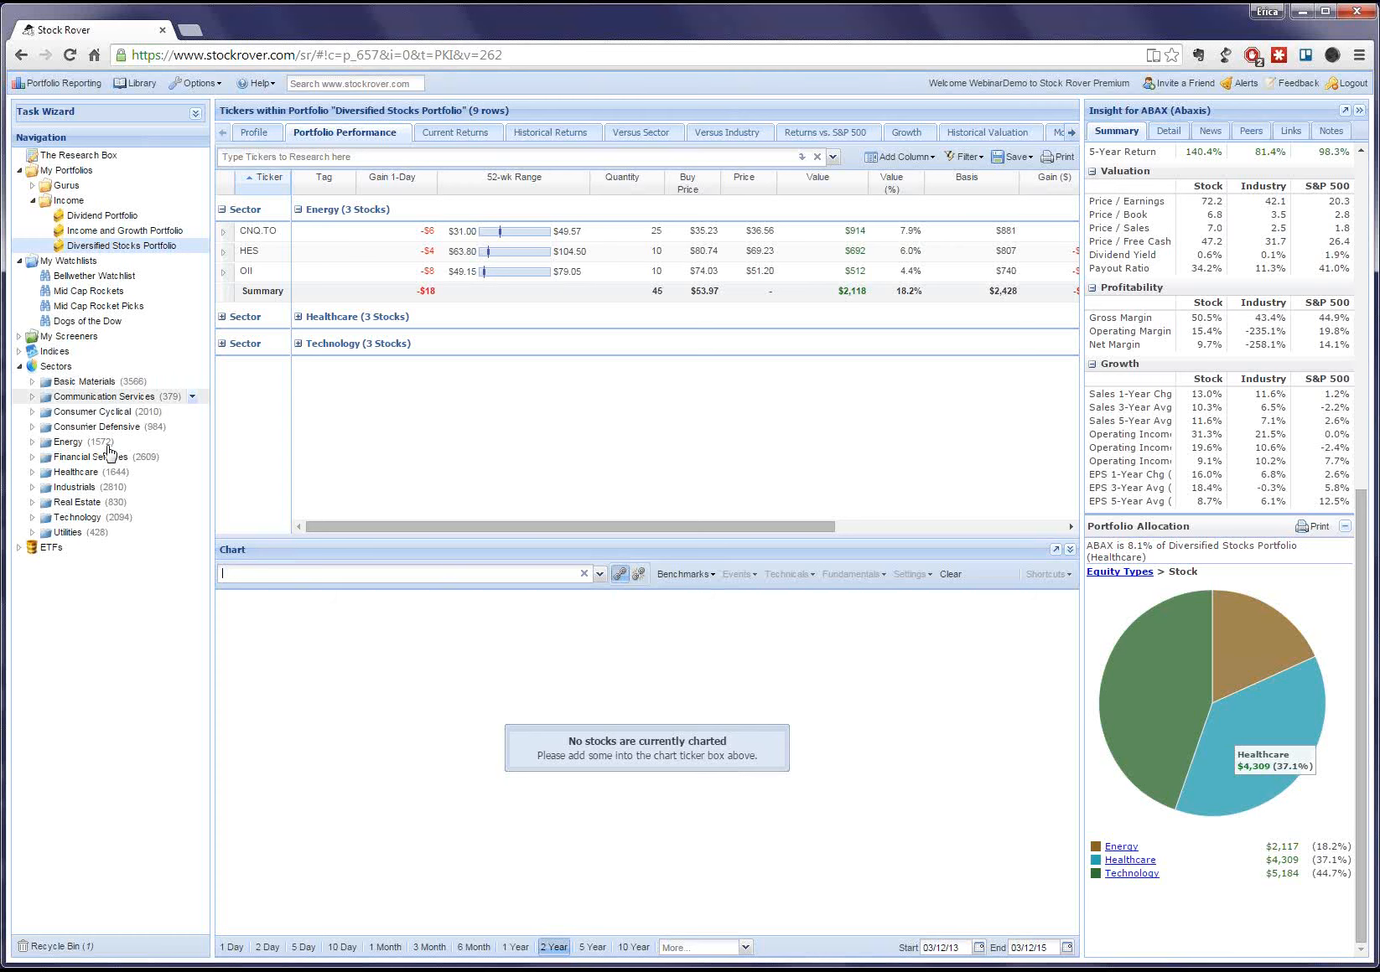
left_click(124, 442)
left_click(161, 471)
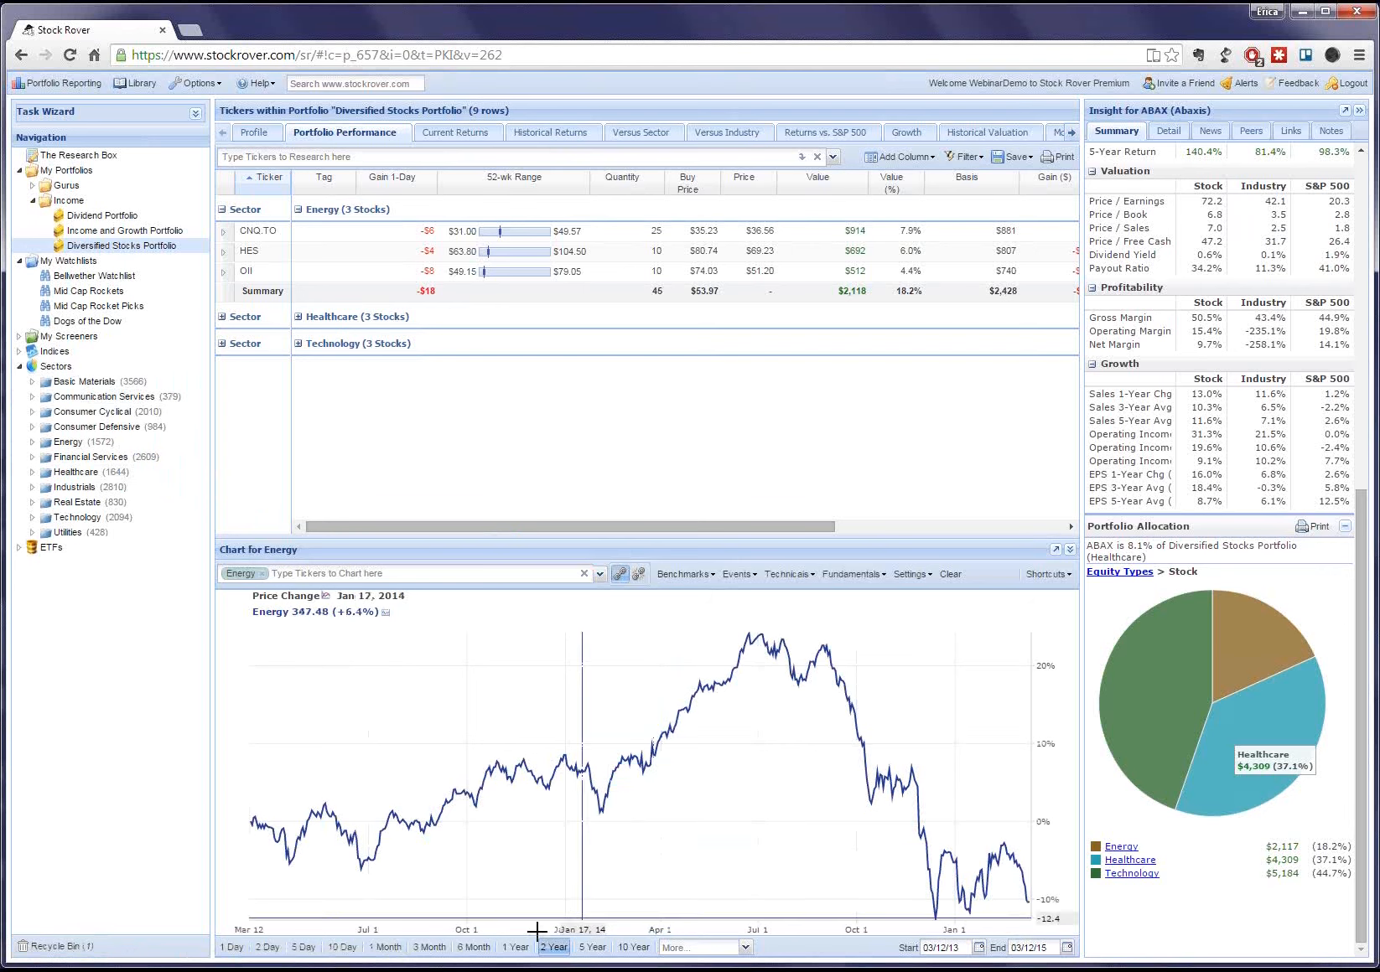
left_click(516, 948)
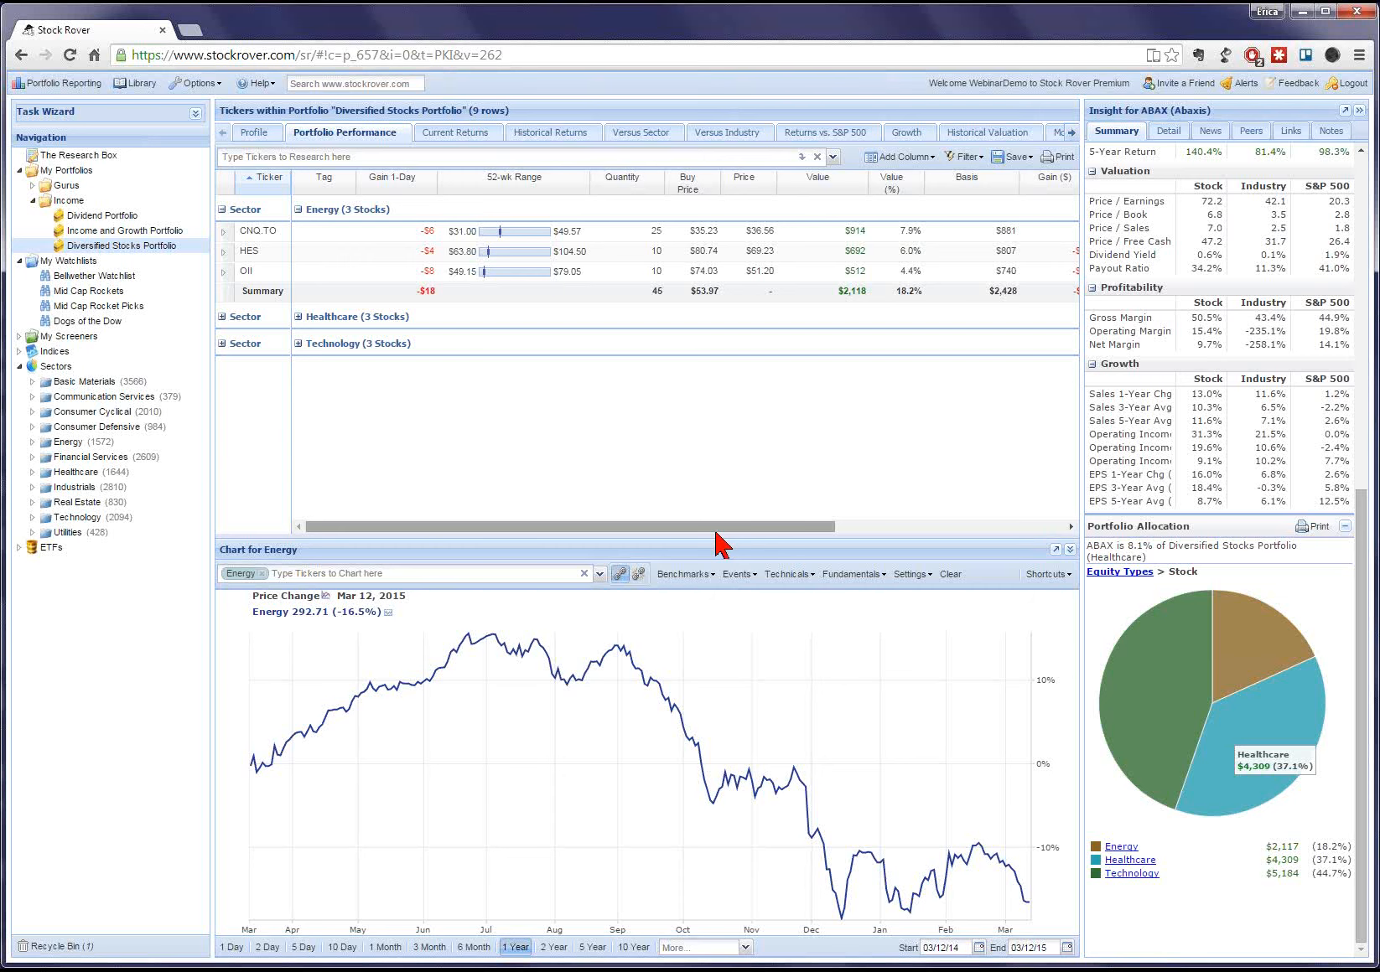
Chart CNQ.TO, HES and OII together against the Energy sector and color their rows red.
left_click(389, 234)
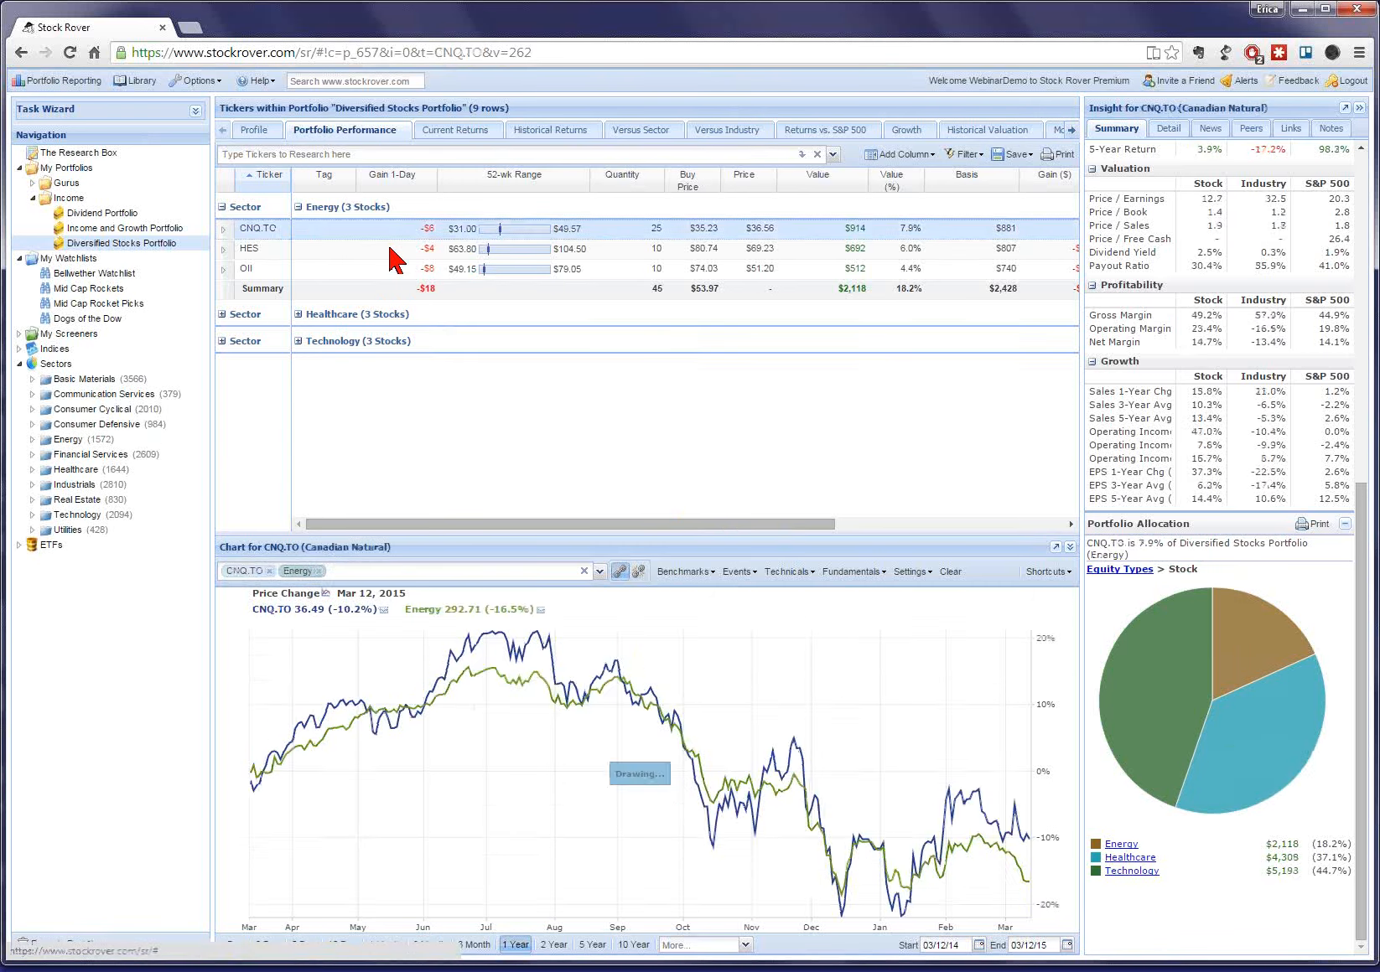
left_click(386, 273, "shift")
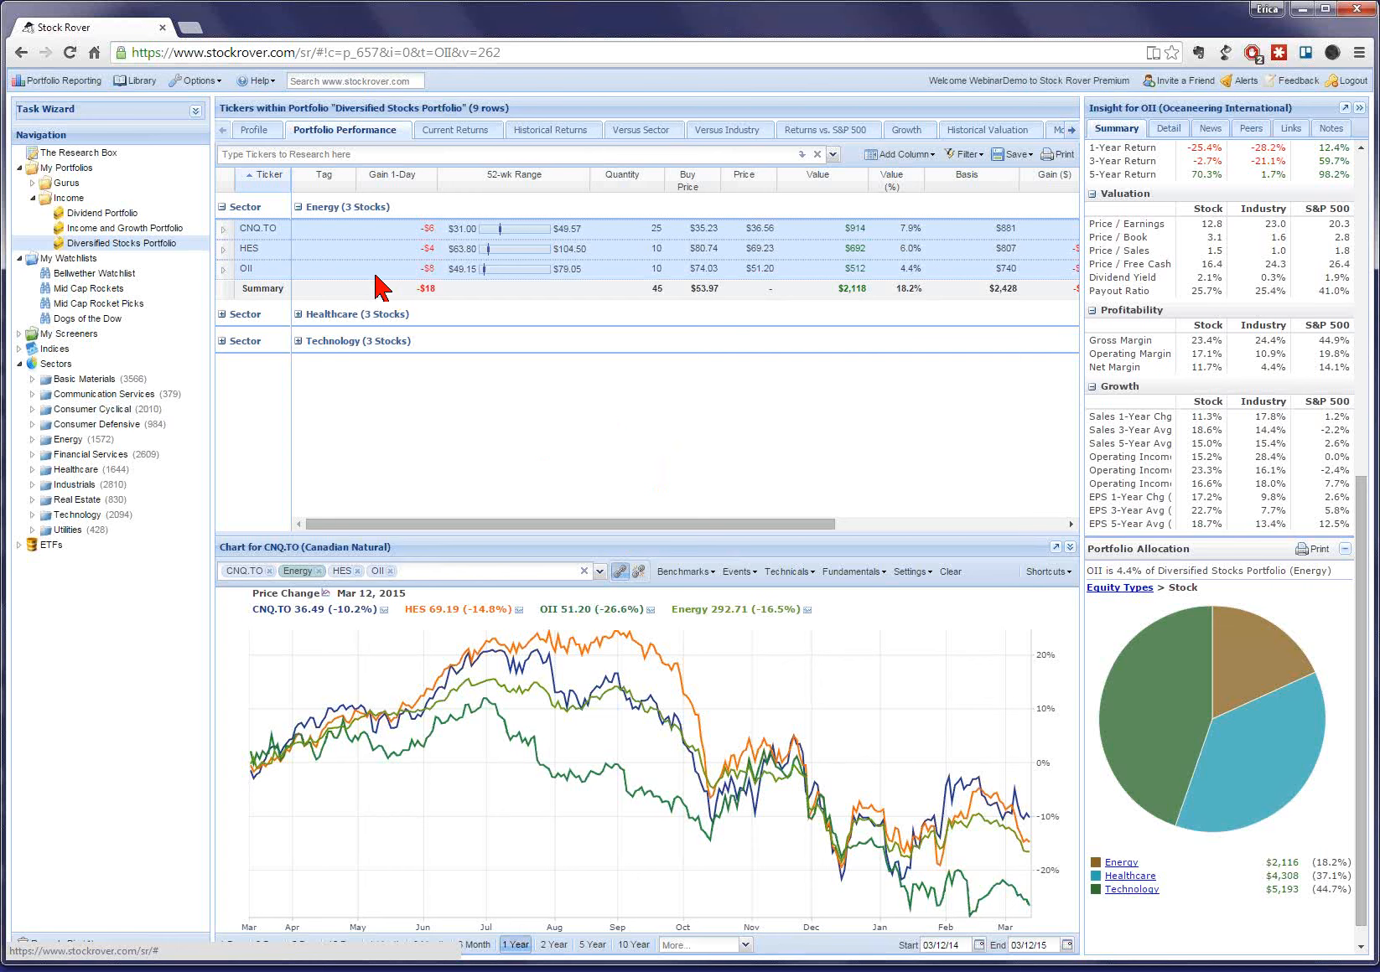
left_click(295, 245)
right_click(293, 239)
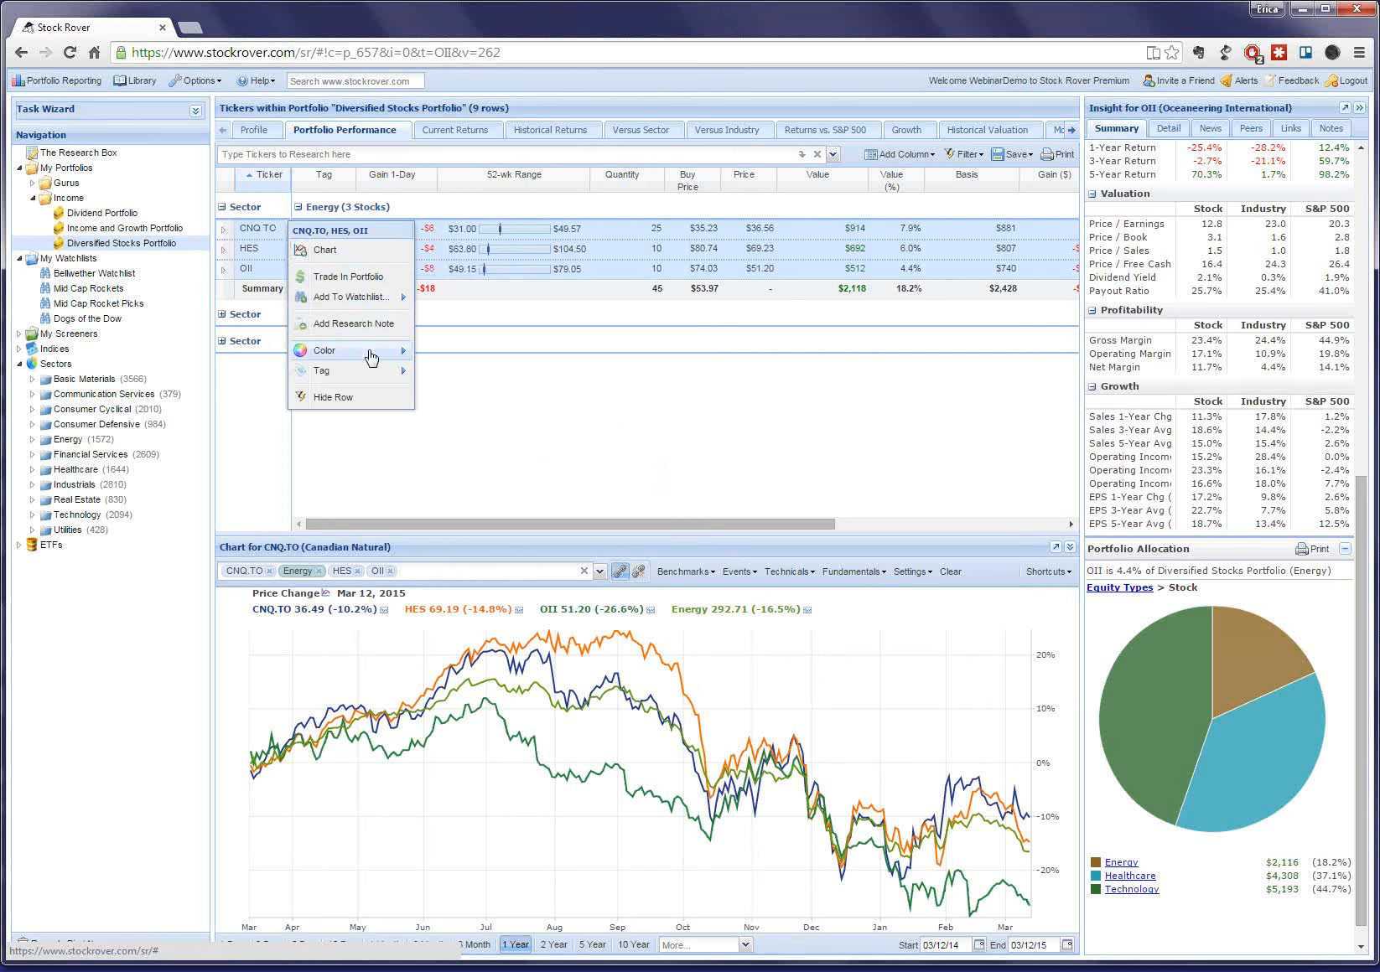
mouse_move(379, 359)
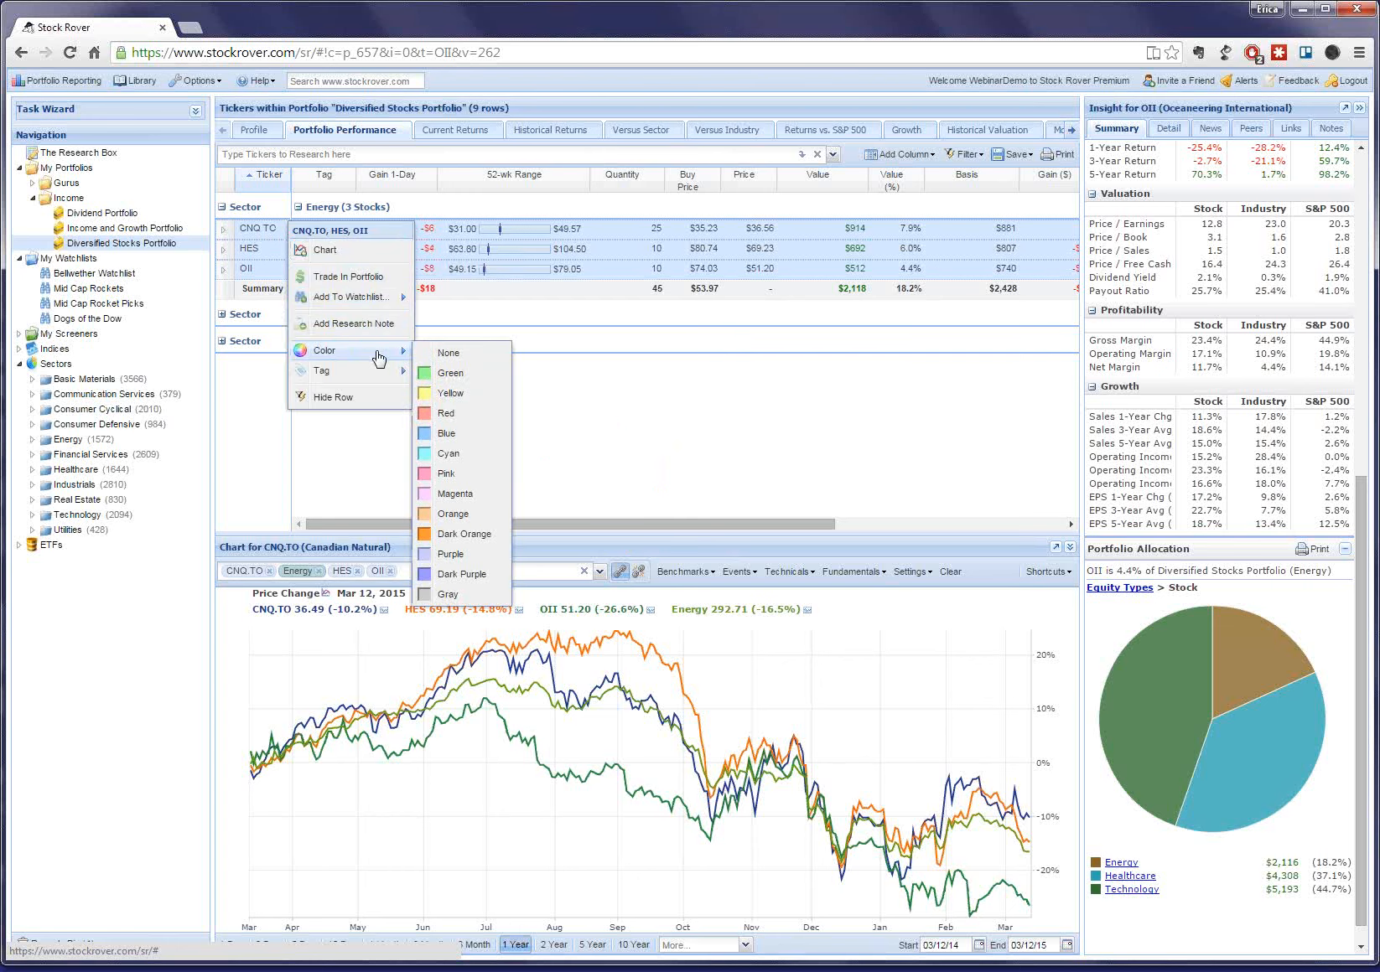
left_click(466, 416)
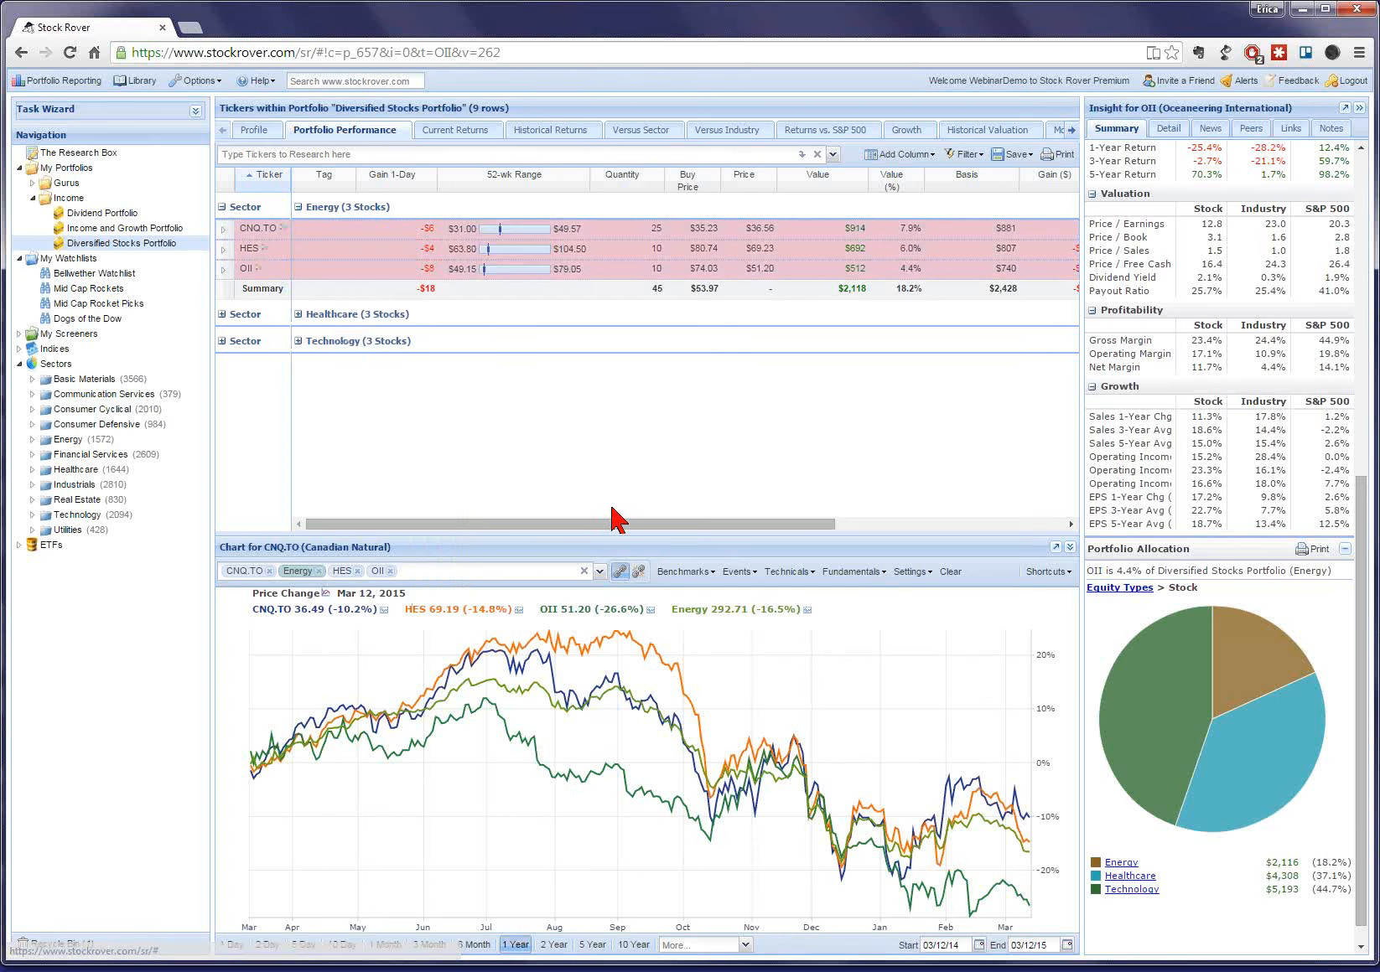
Chart CNQ.TO alone against the Energy sector and review its performance, valuation and growth figures.
left_click(293, 238)
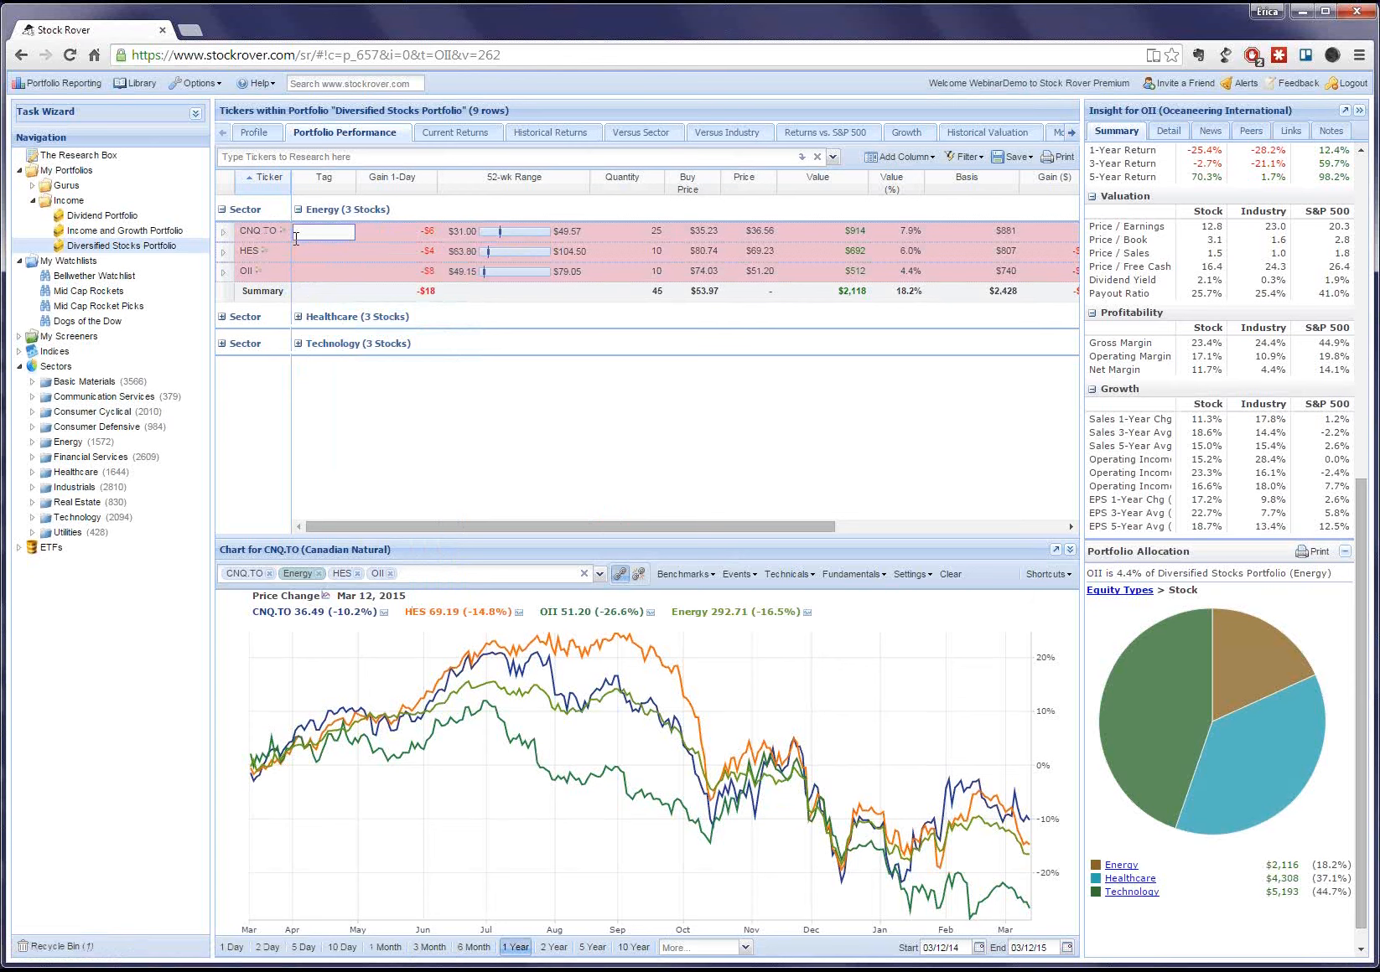
left_click(601, 233)
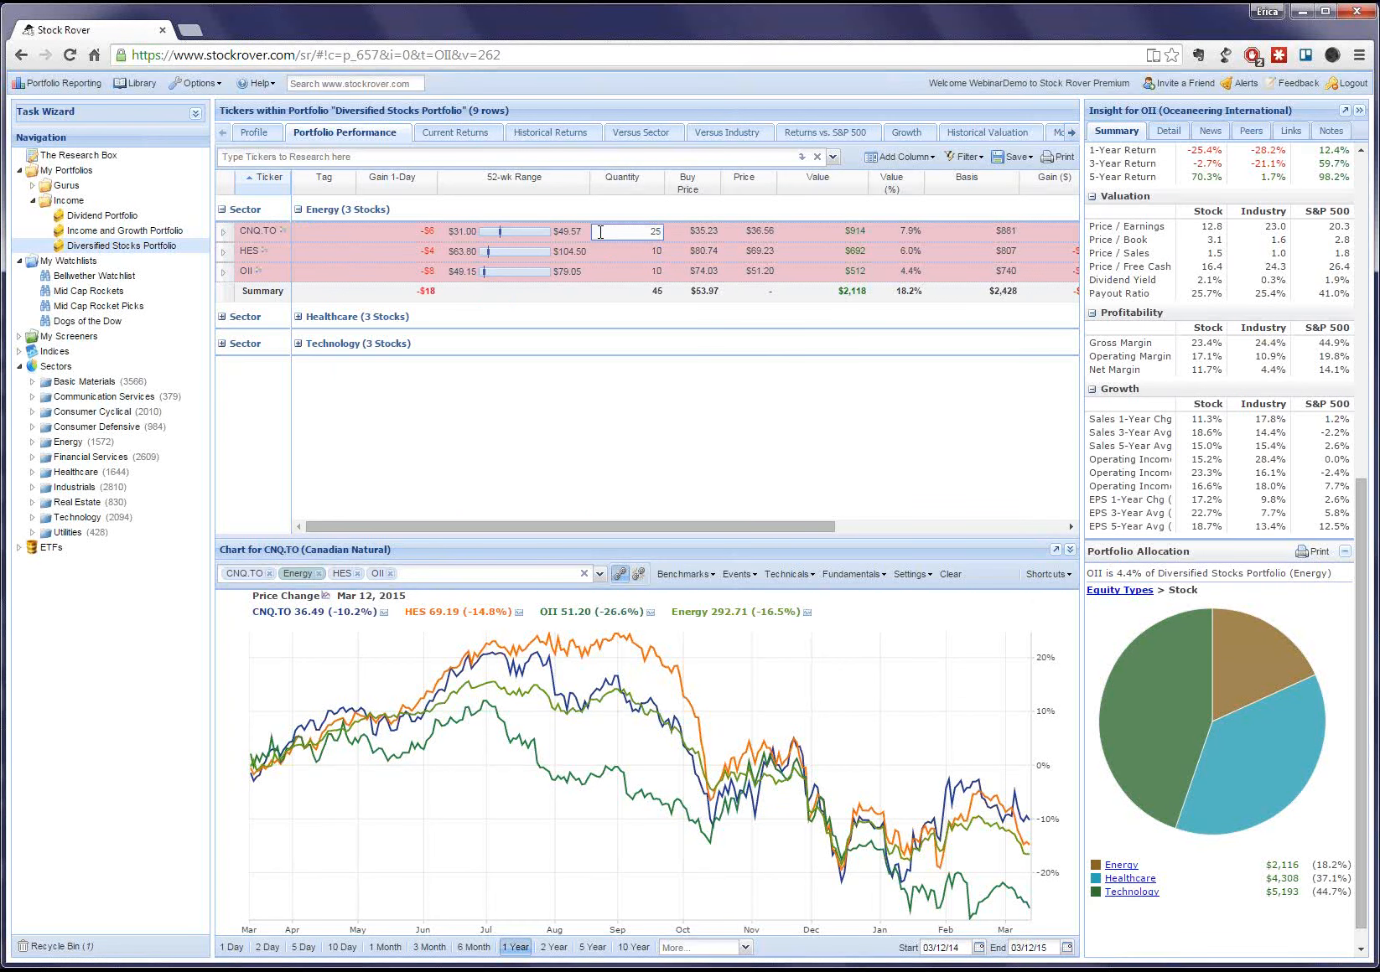
key("Return")
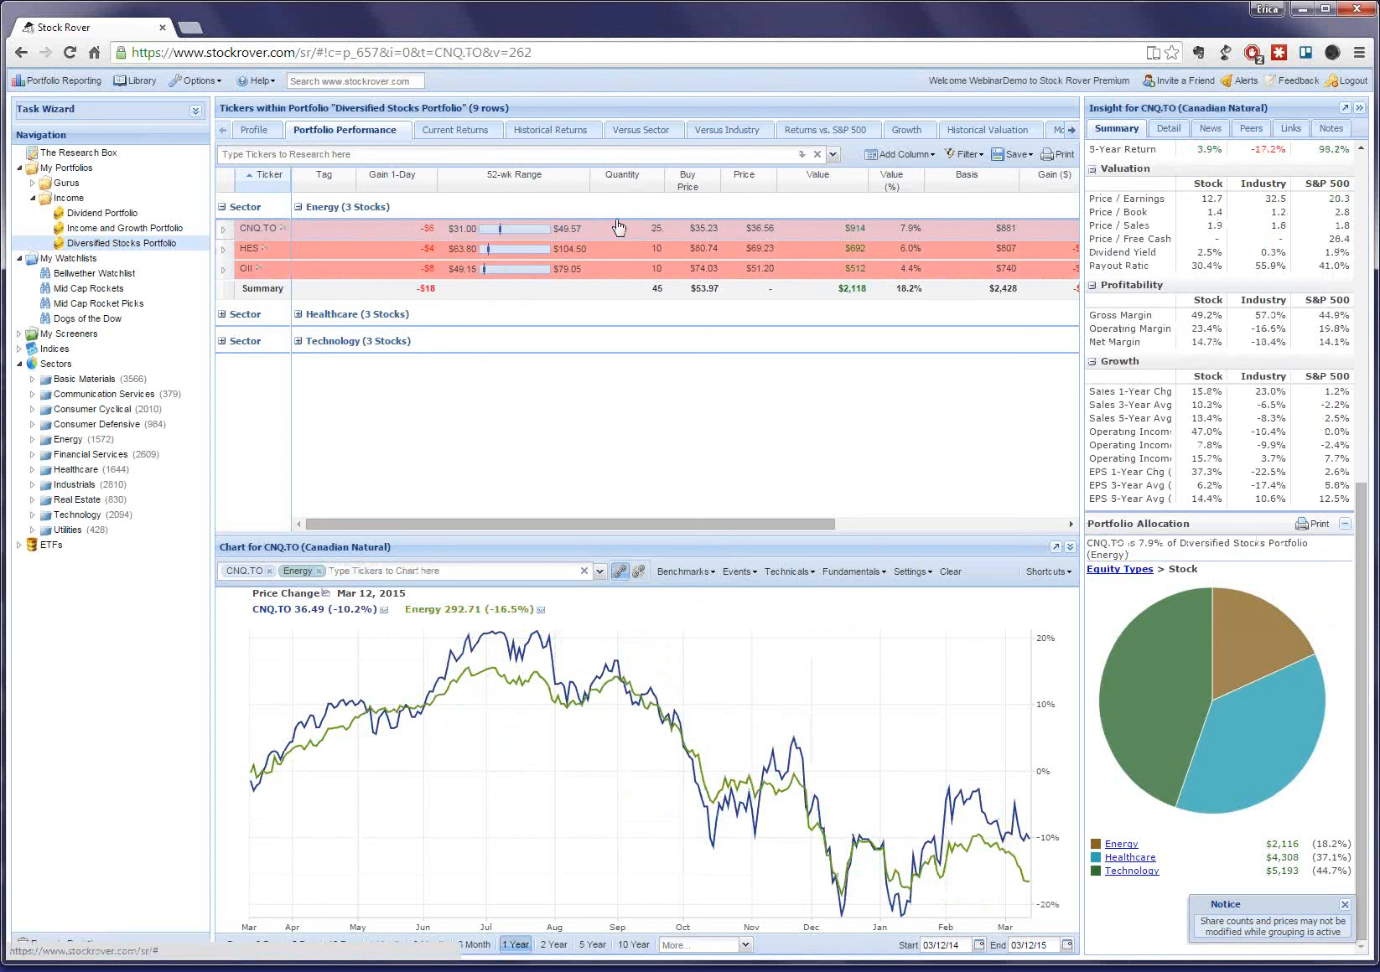
left_click(619, 225)
left_click(673, 230)
left_click(660, 246)
left_click(675, 248)
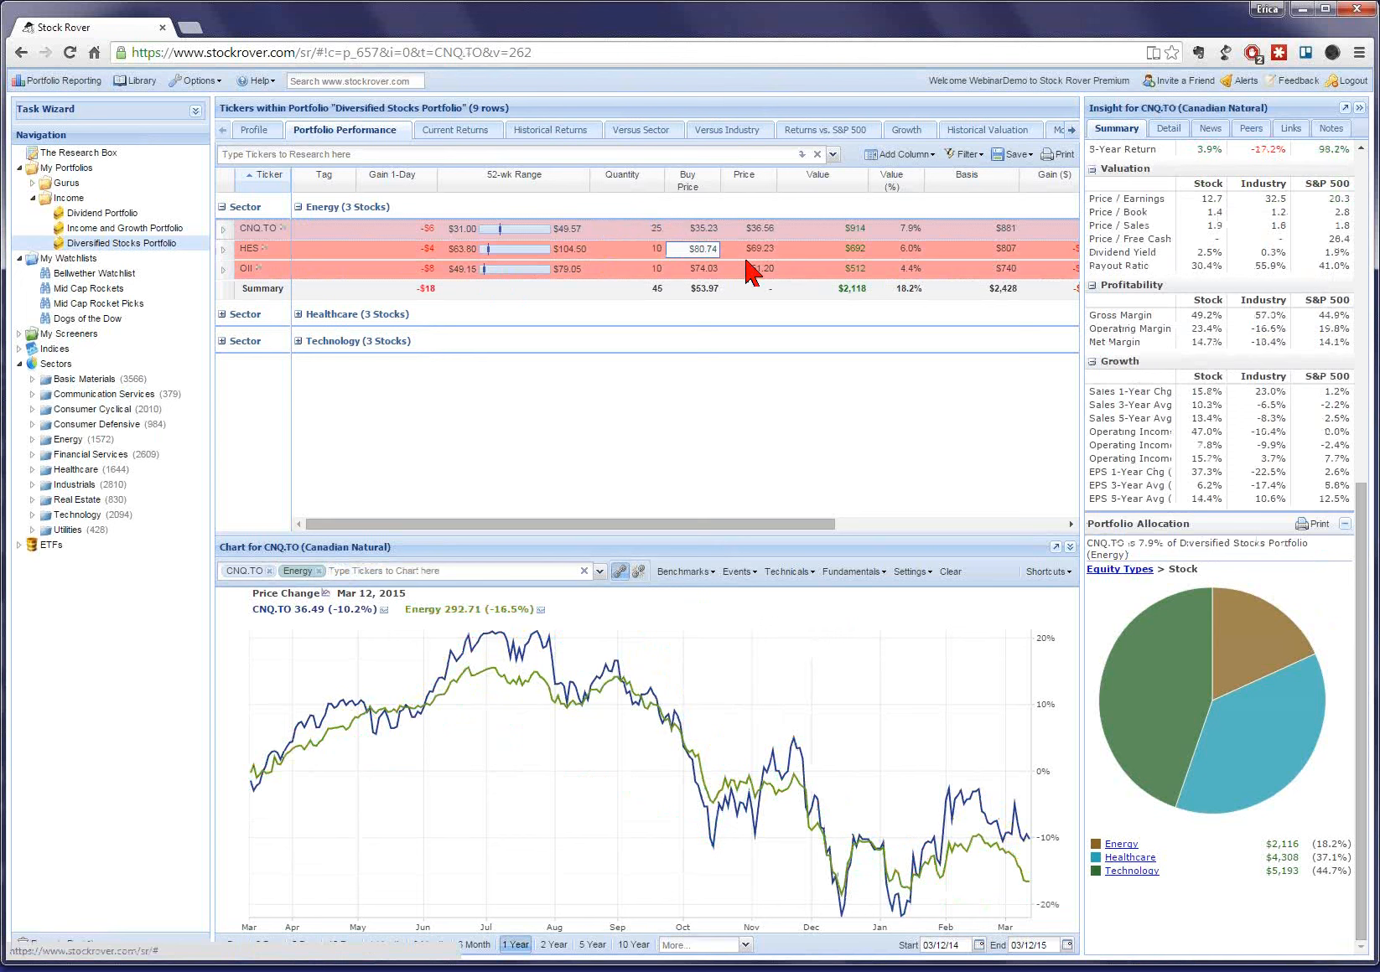
left_click(750, 259)
scroll(1358, 459, "up", 2)
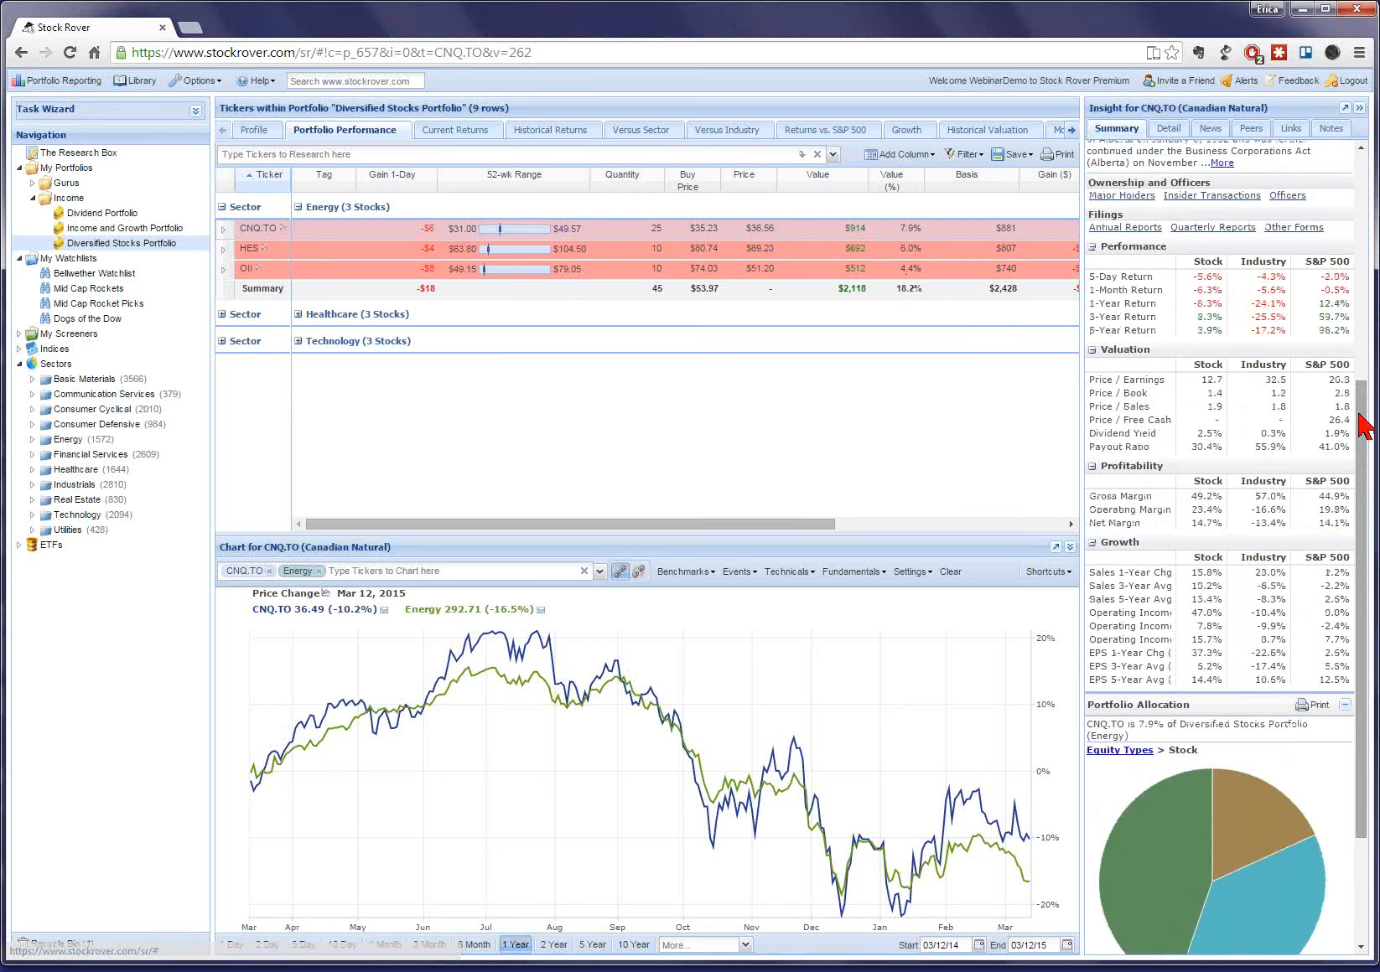
scroll(1362, 426, "down", 2)
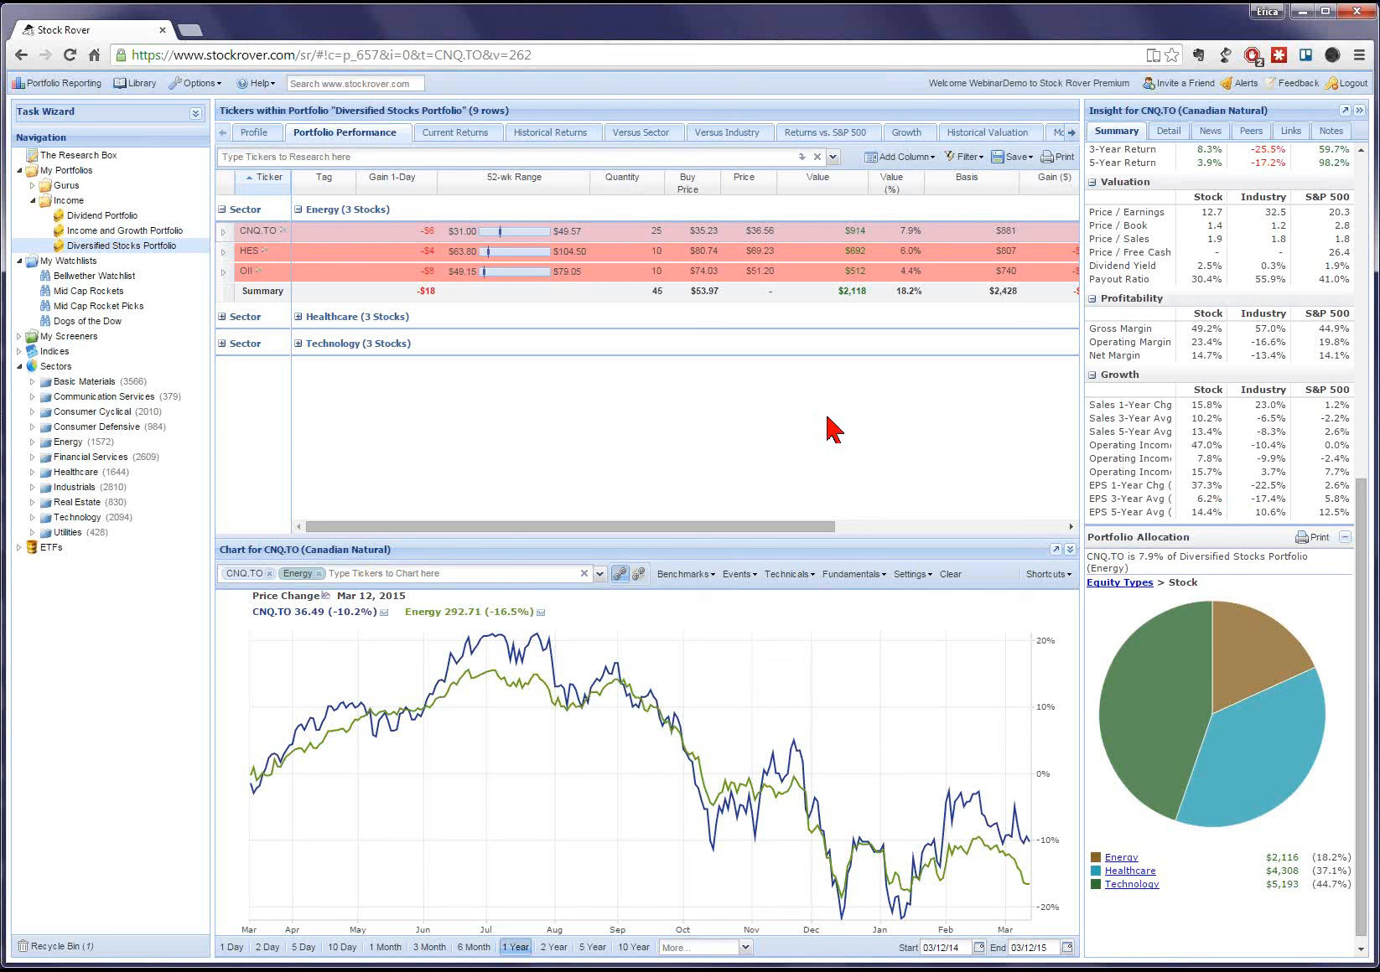
Remove the red color from the CNQ.TO row and widen the Ticker column.
left_click(284, 237)
mouse_move(369, 373)
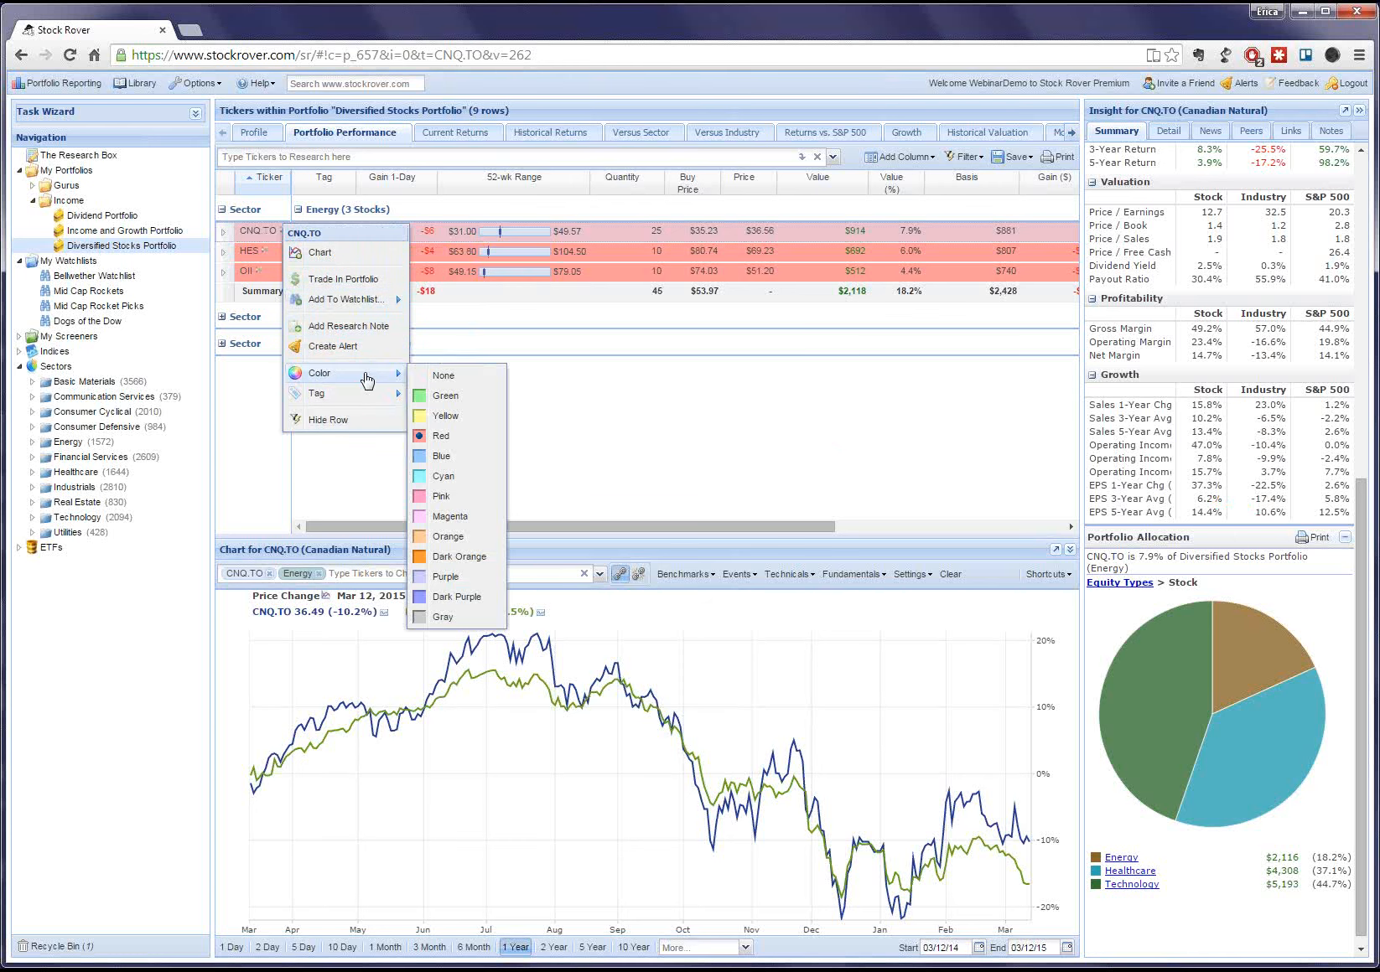
left_click(442, 378)
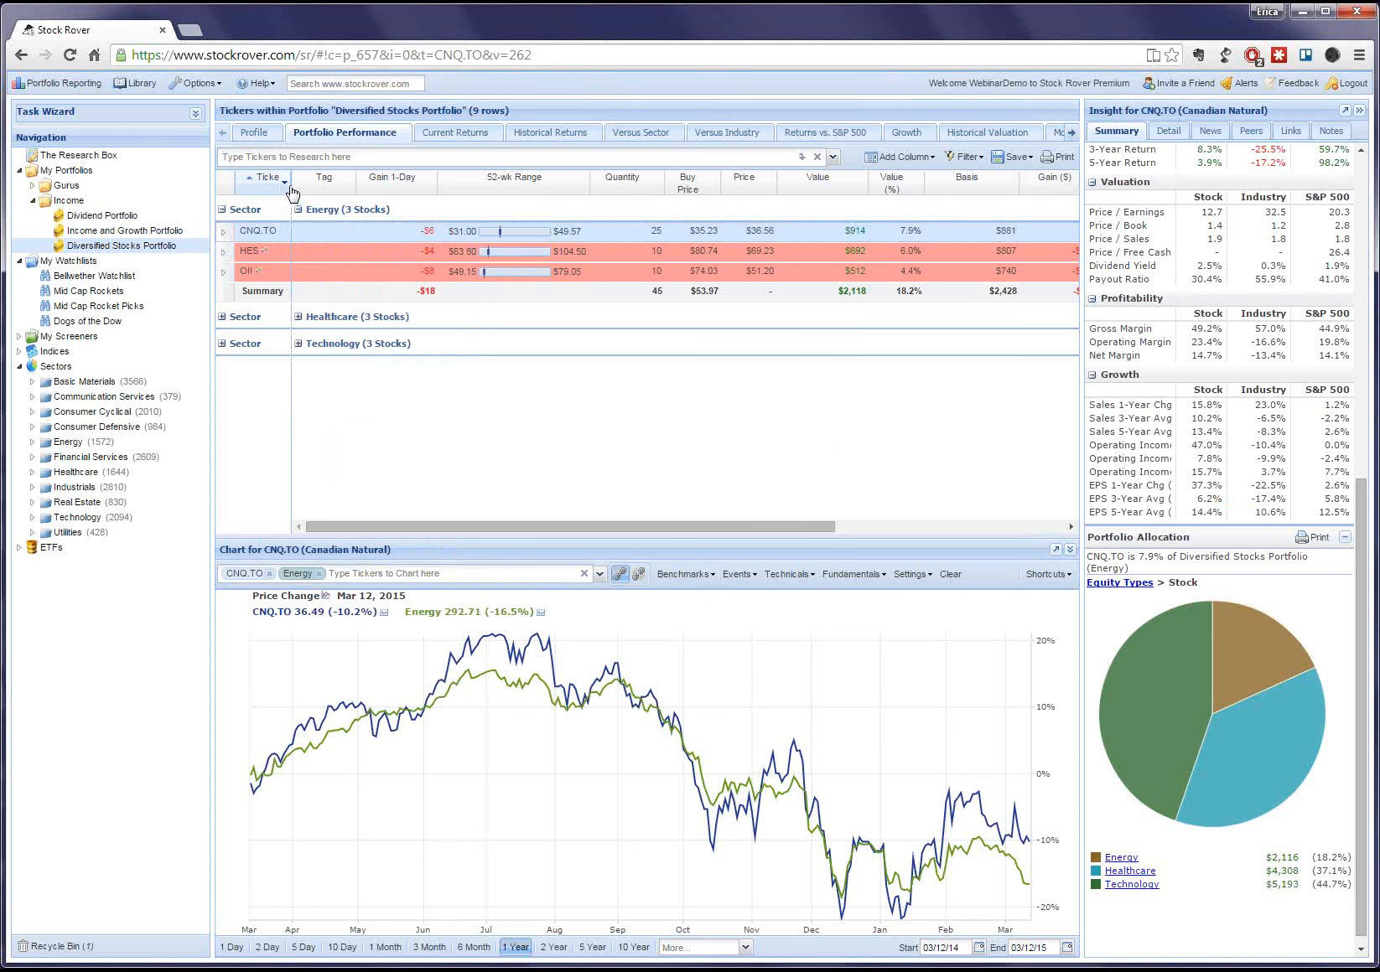
left_click_drag(291, 182, 335, 183)
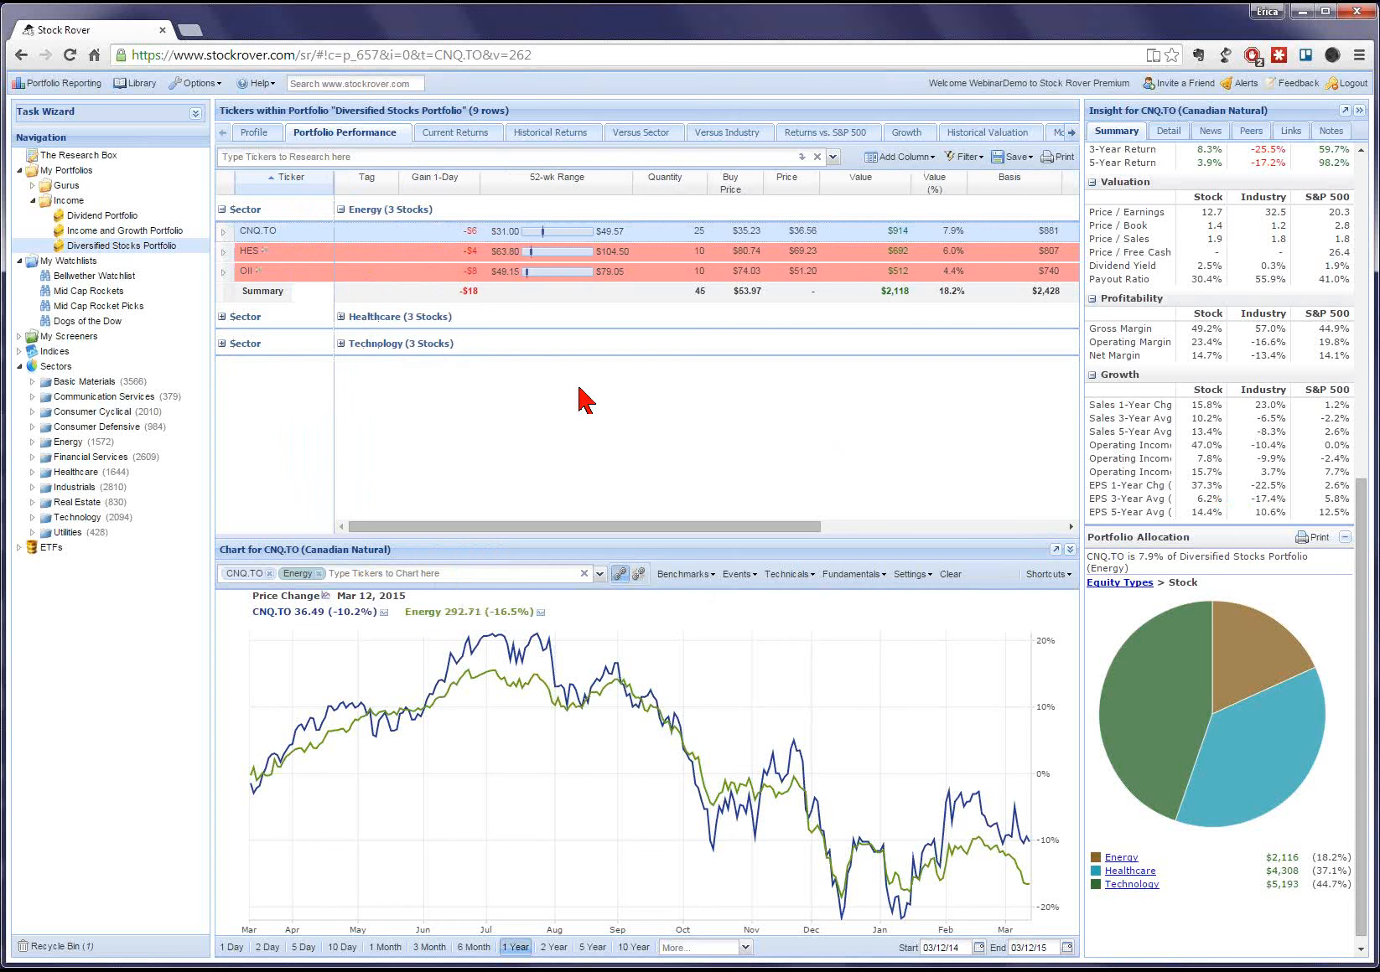
Compare HES and OII one after the other with the Energy sector on the chart.
left_click(642, 254)
key("Return")
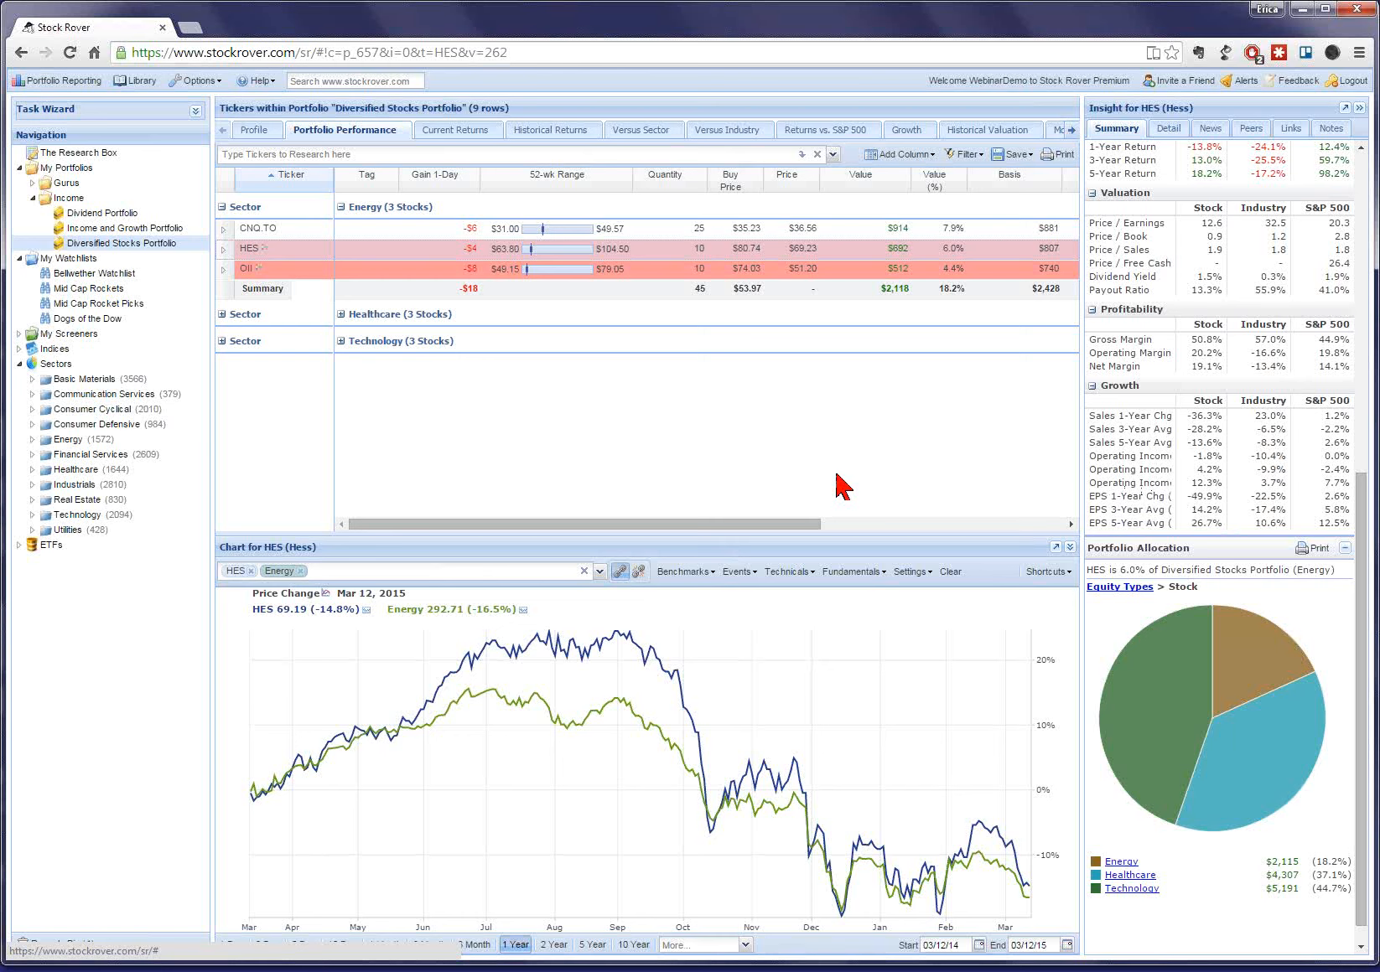
left_click(648, 269)
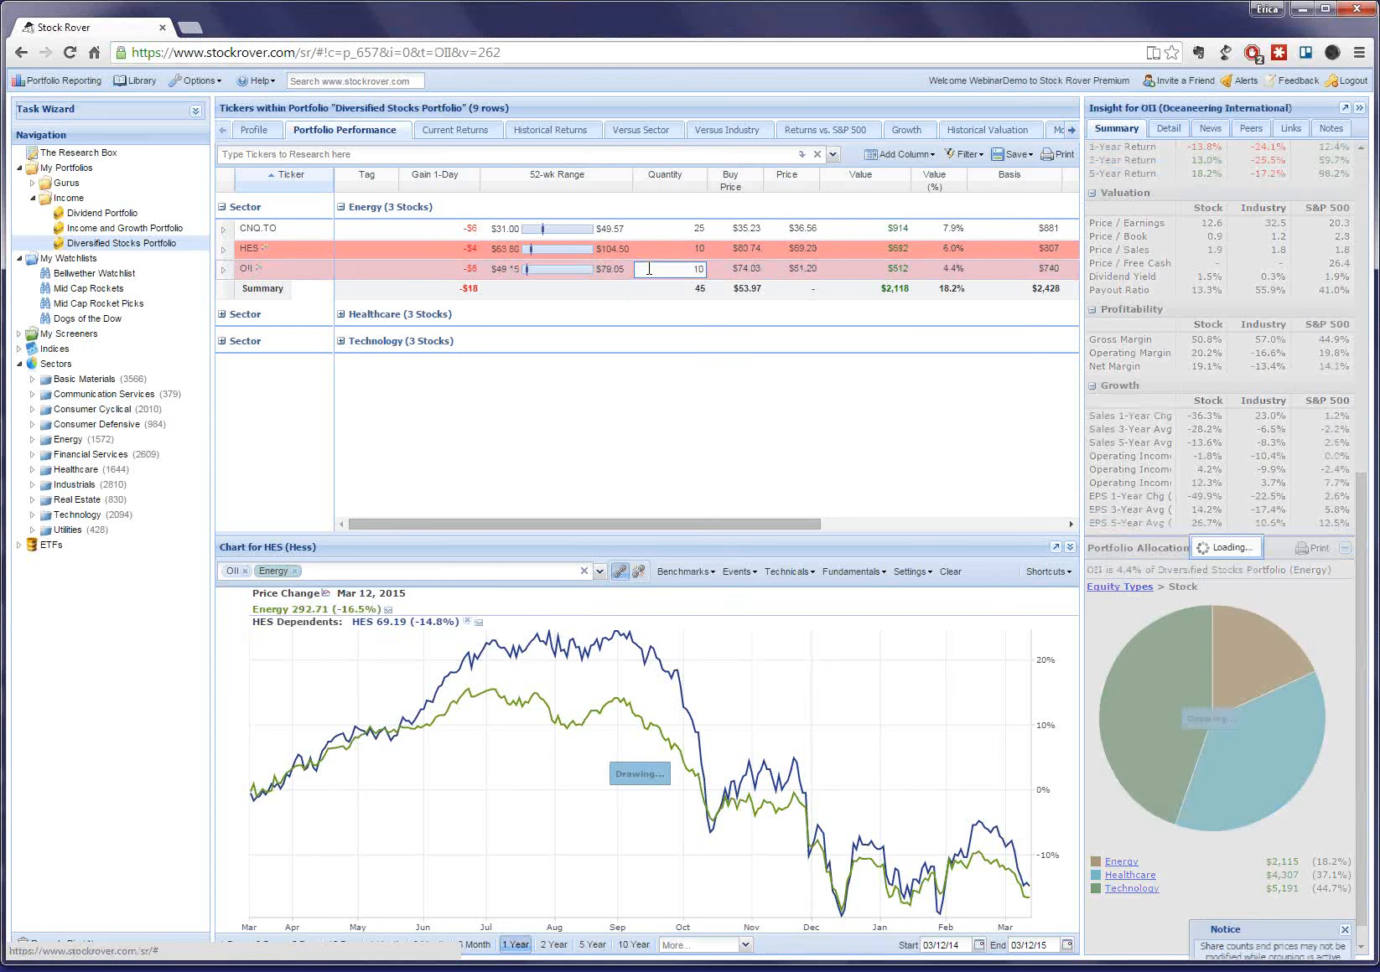
left_click(748, 314)
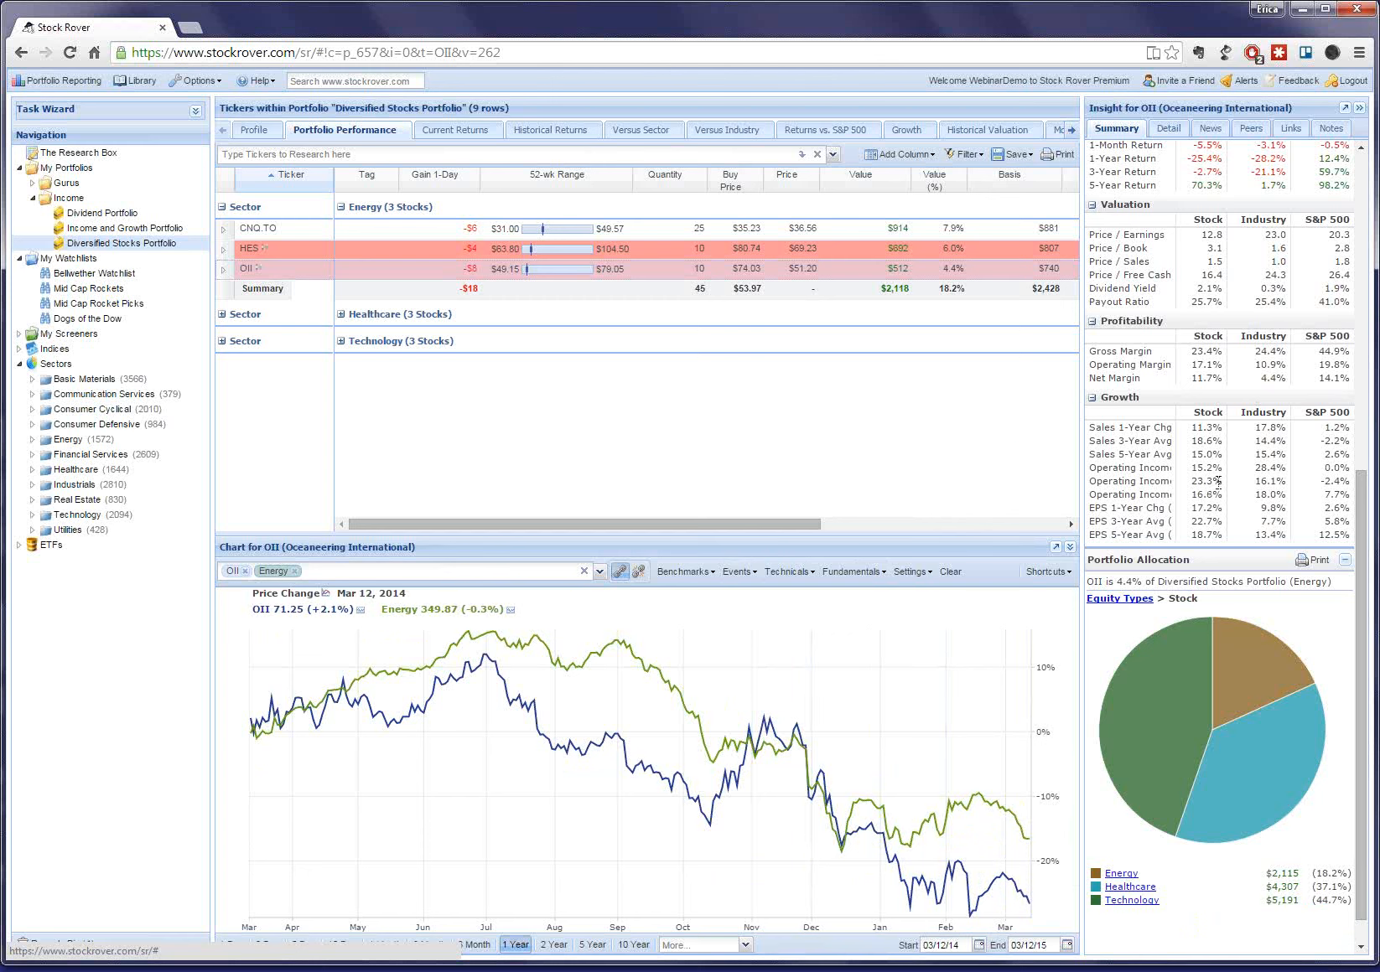
Remove the red color from the OII row and take OII off the chart.
left_click(259, 269)
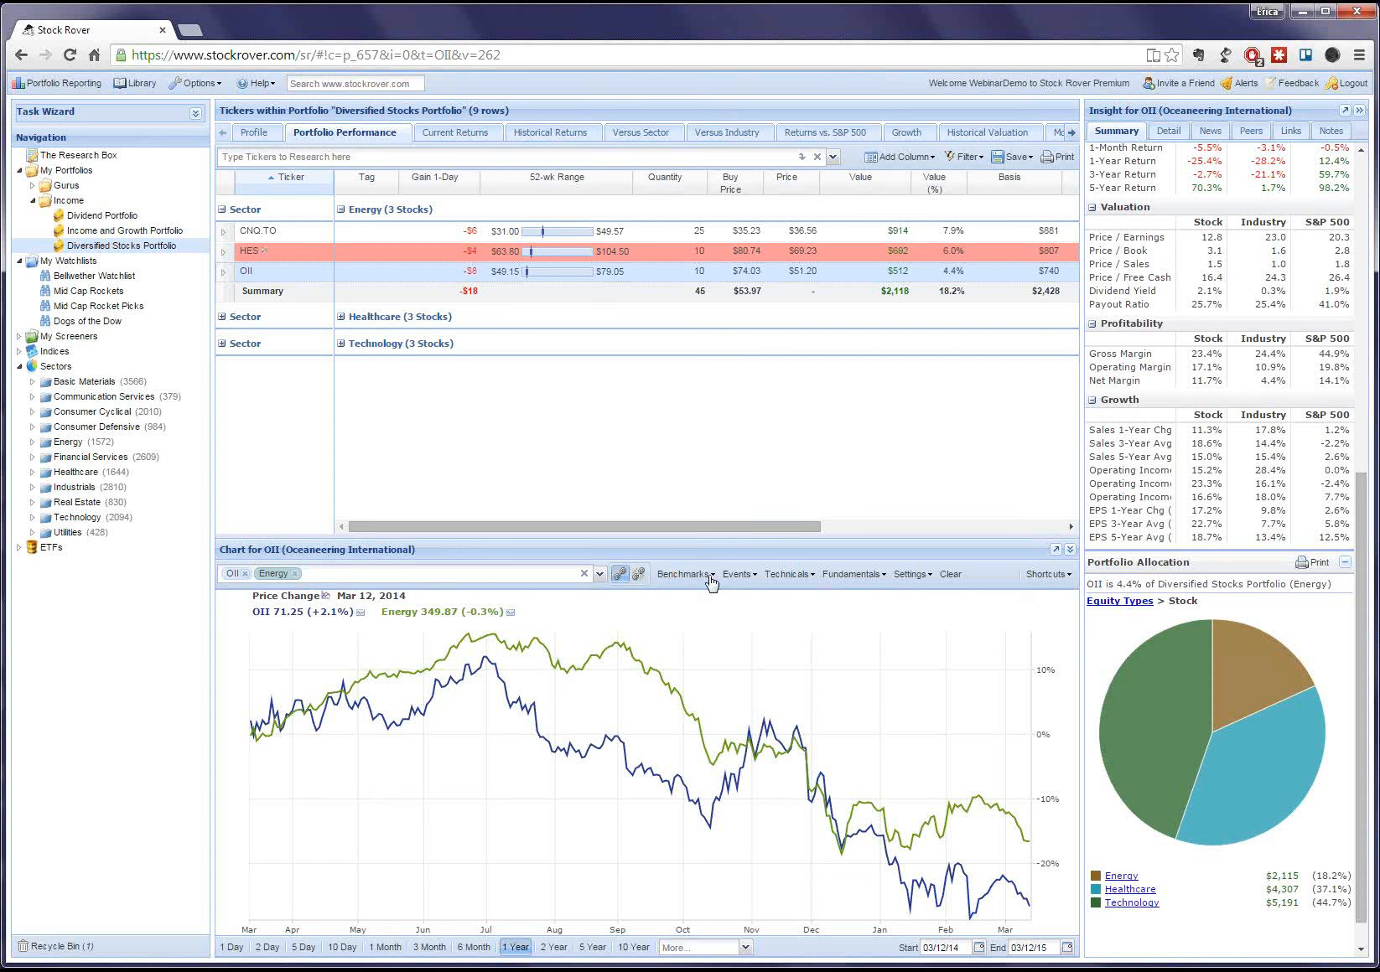
left_click(246, 575)
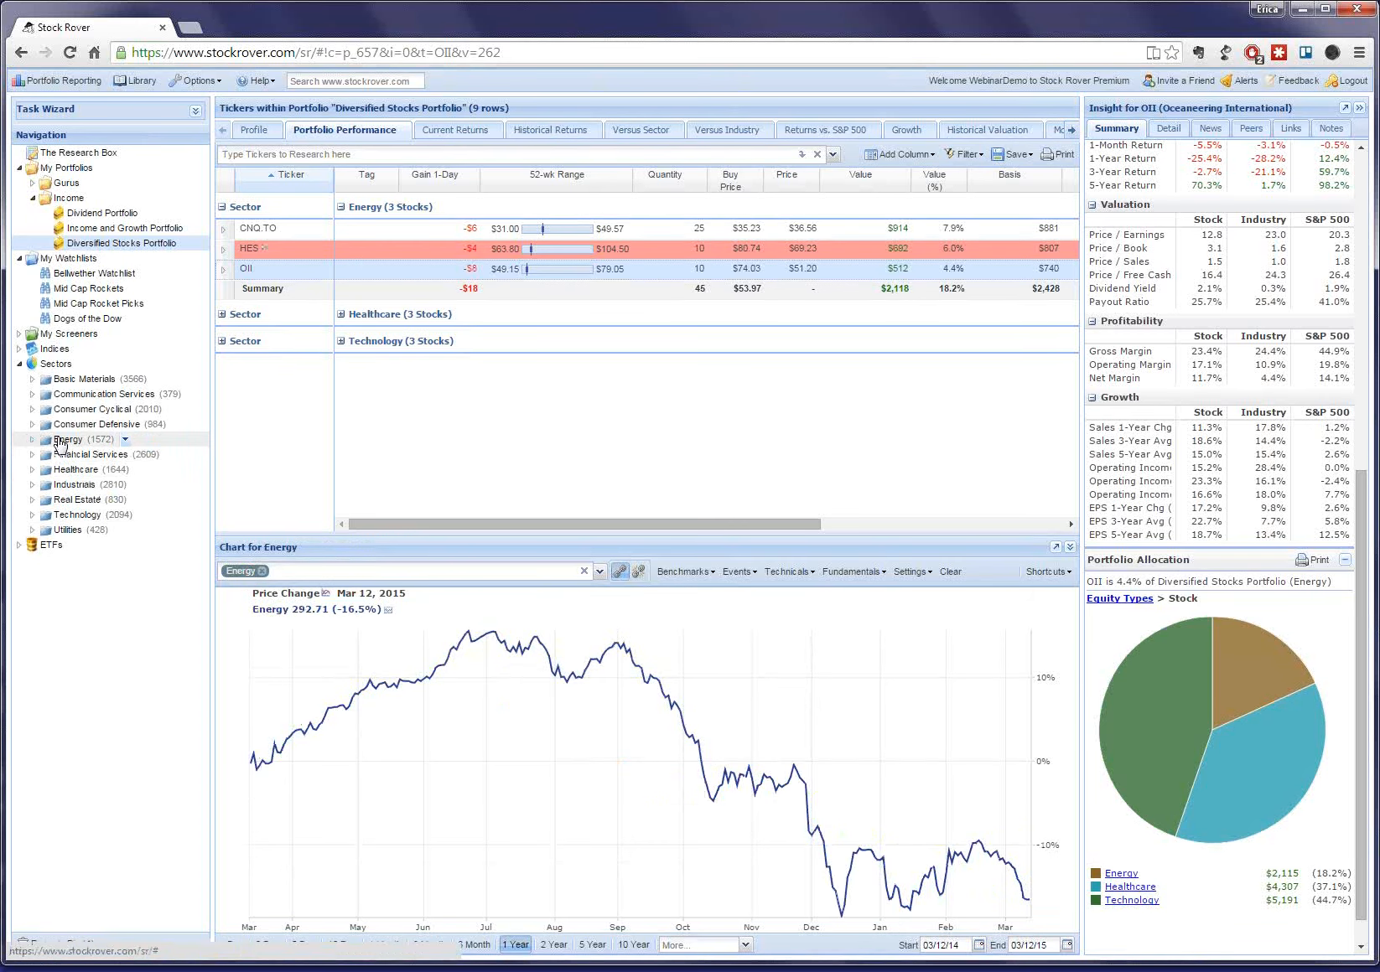
Open the Energy sector, chart all six of its oil and gas industries and make Energy the chart baseline.
left_click(61, 442)
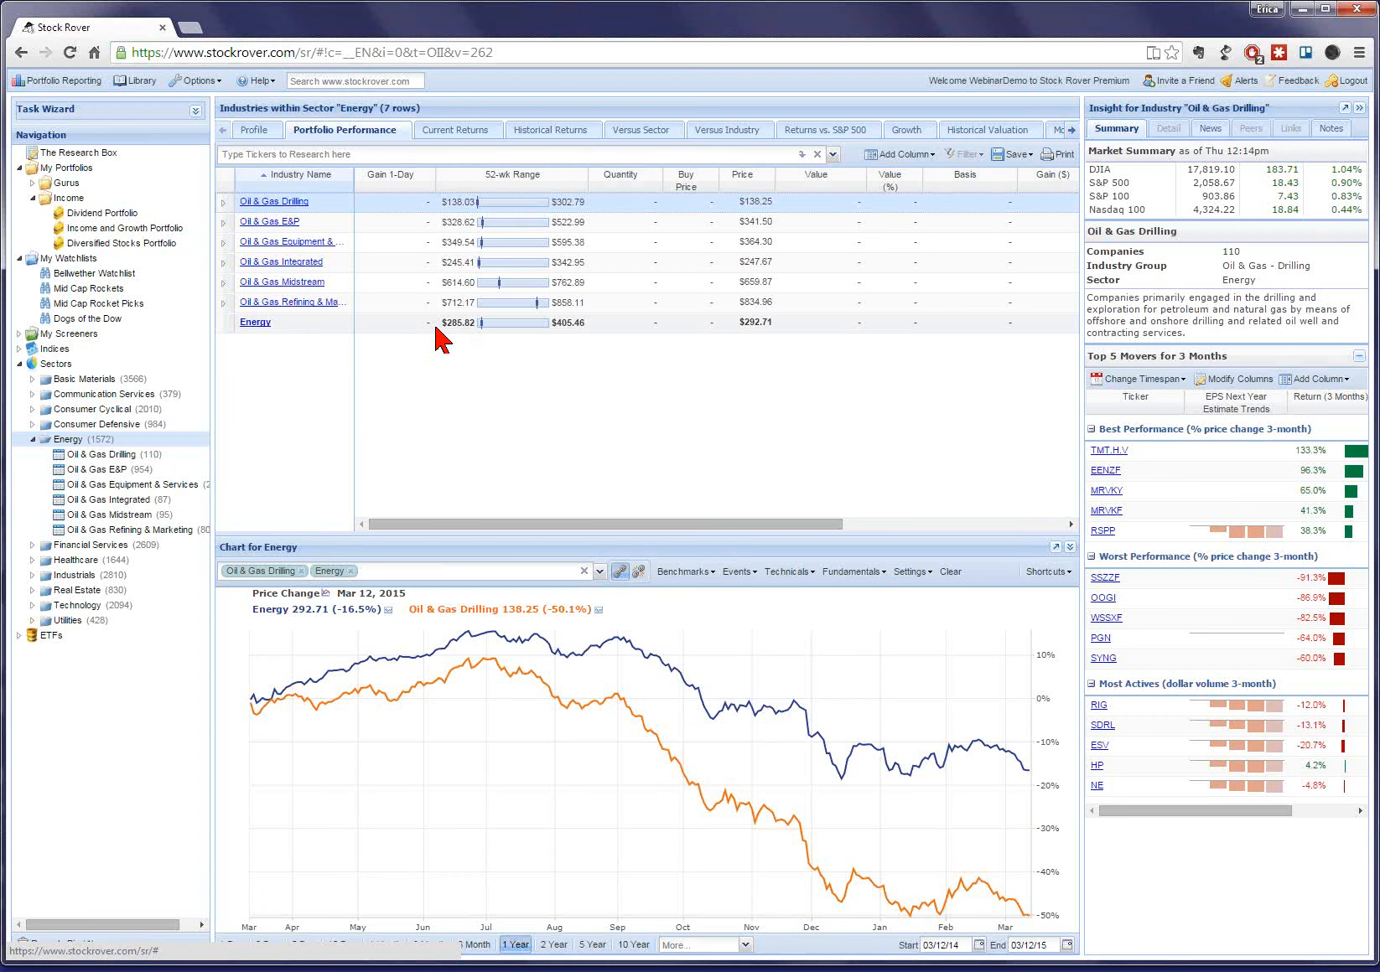
left_click(387, 303, "shift")
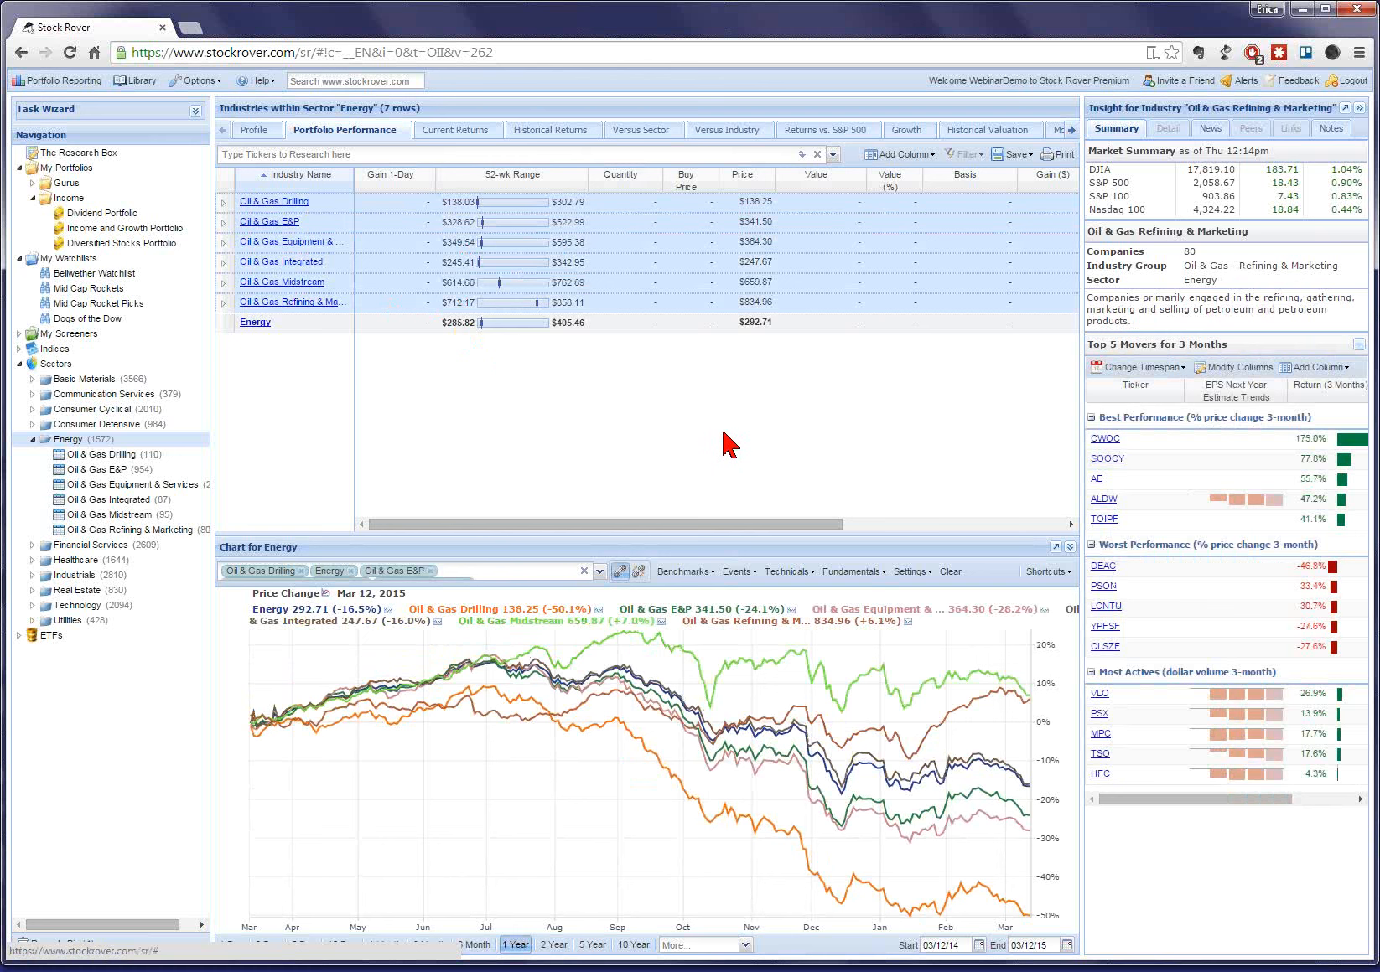
left_click(388, 611)
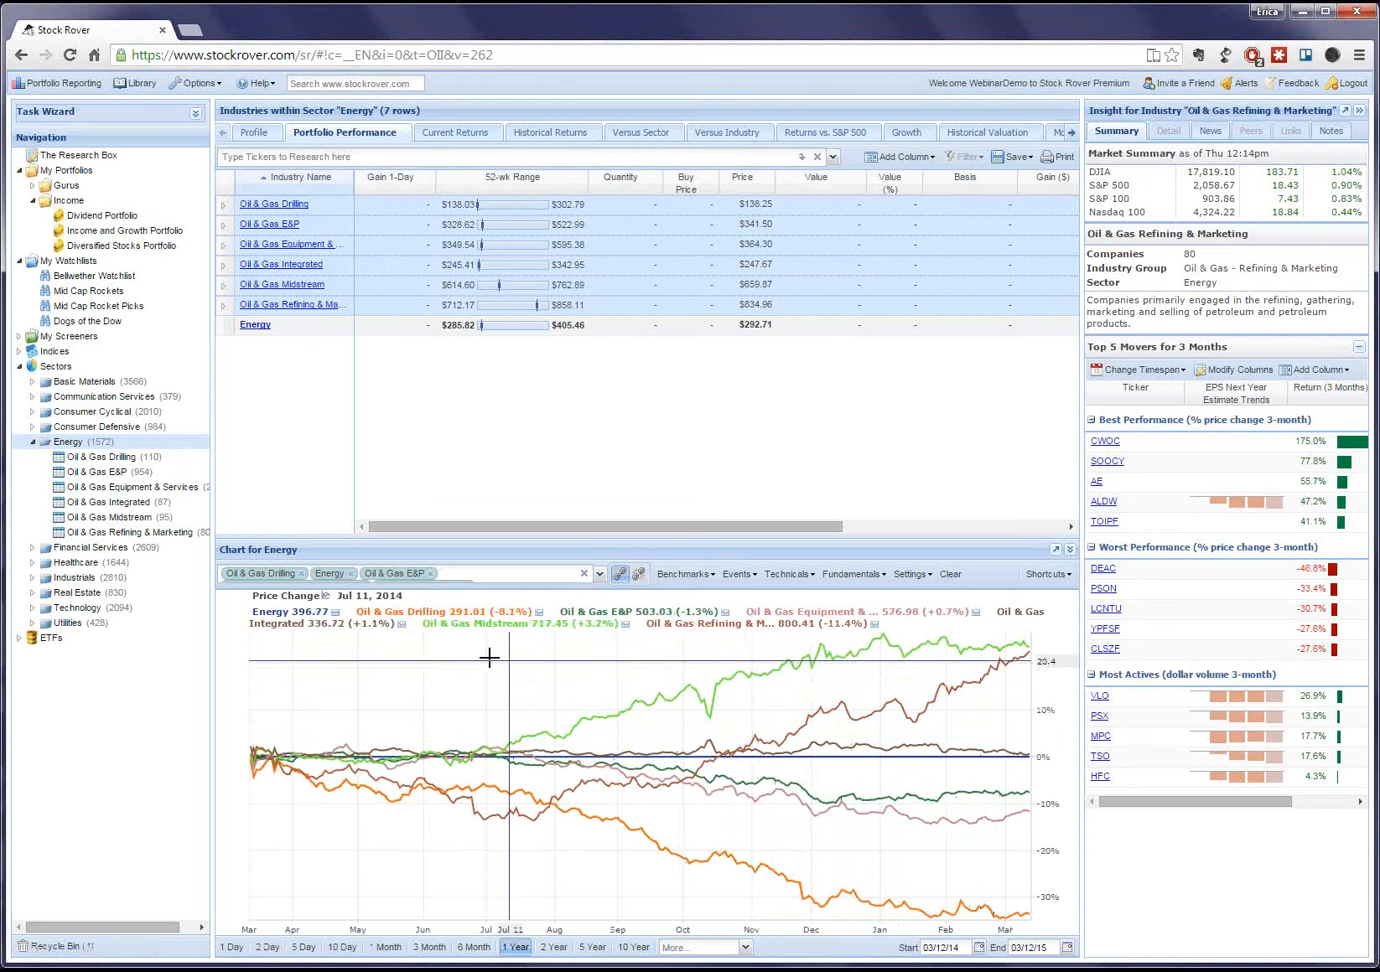
Replace Energy with the S&P 500 benchmark on the industries chart and make the S&P 500 the baseline.
left_click(350, 575)
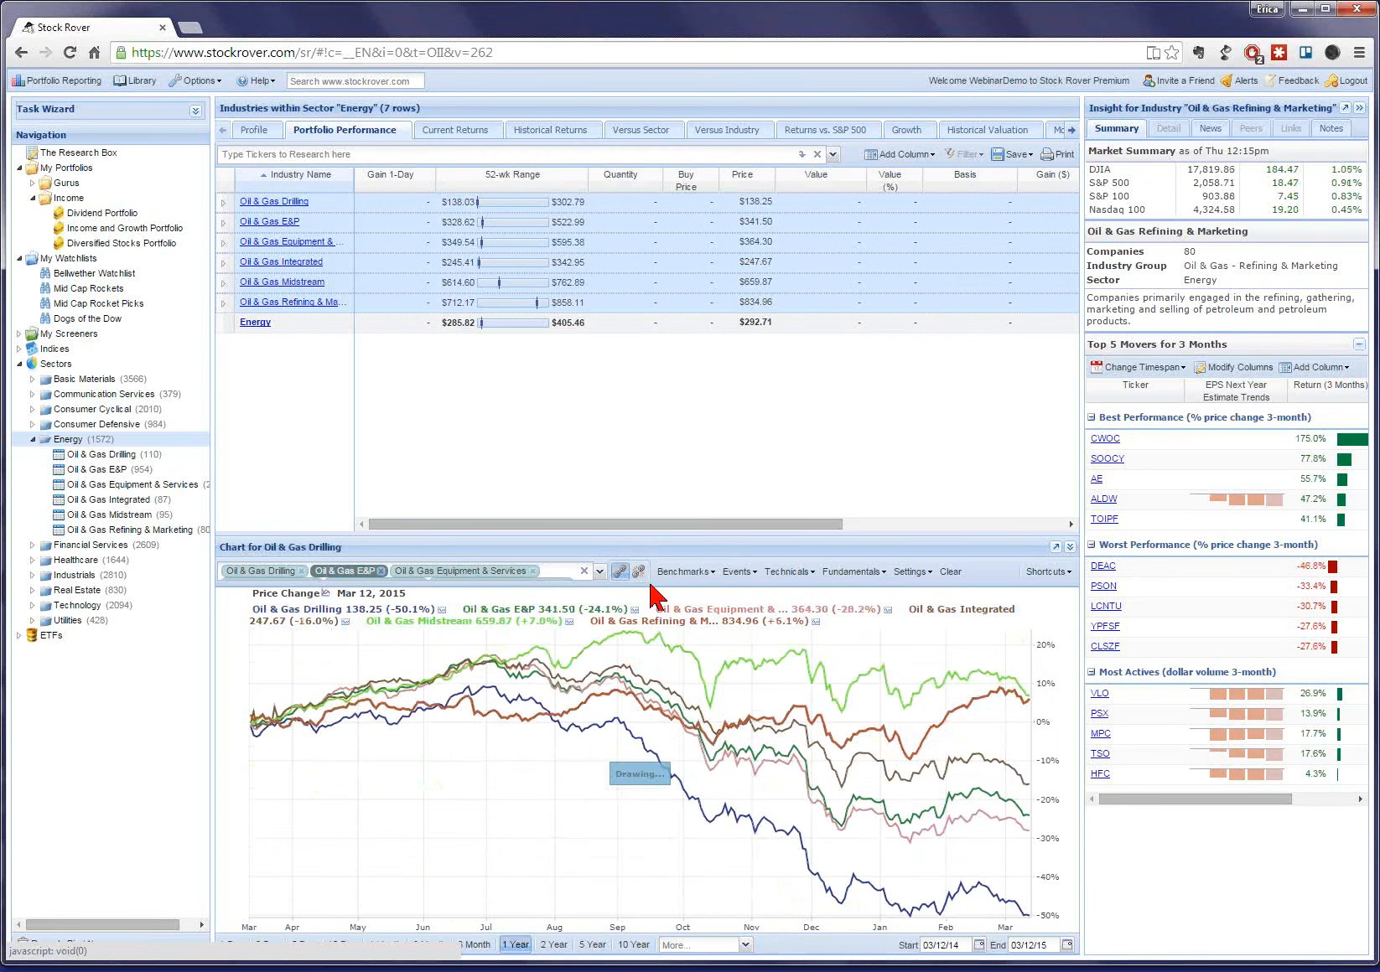
left_click(683, 574)
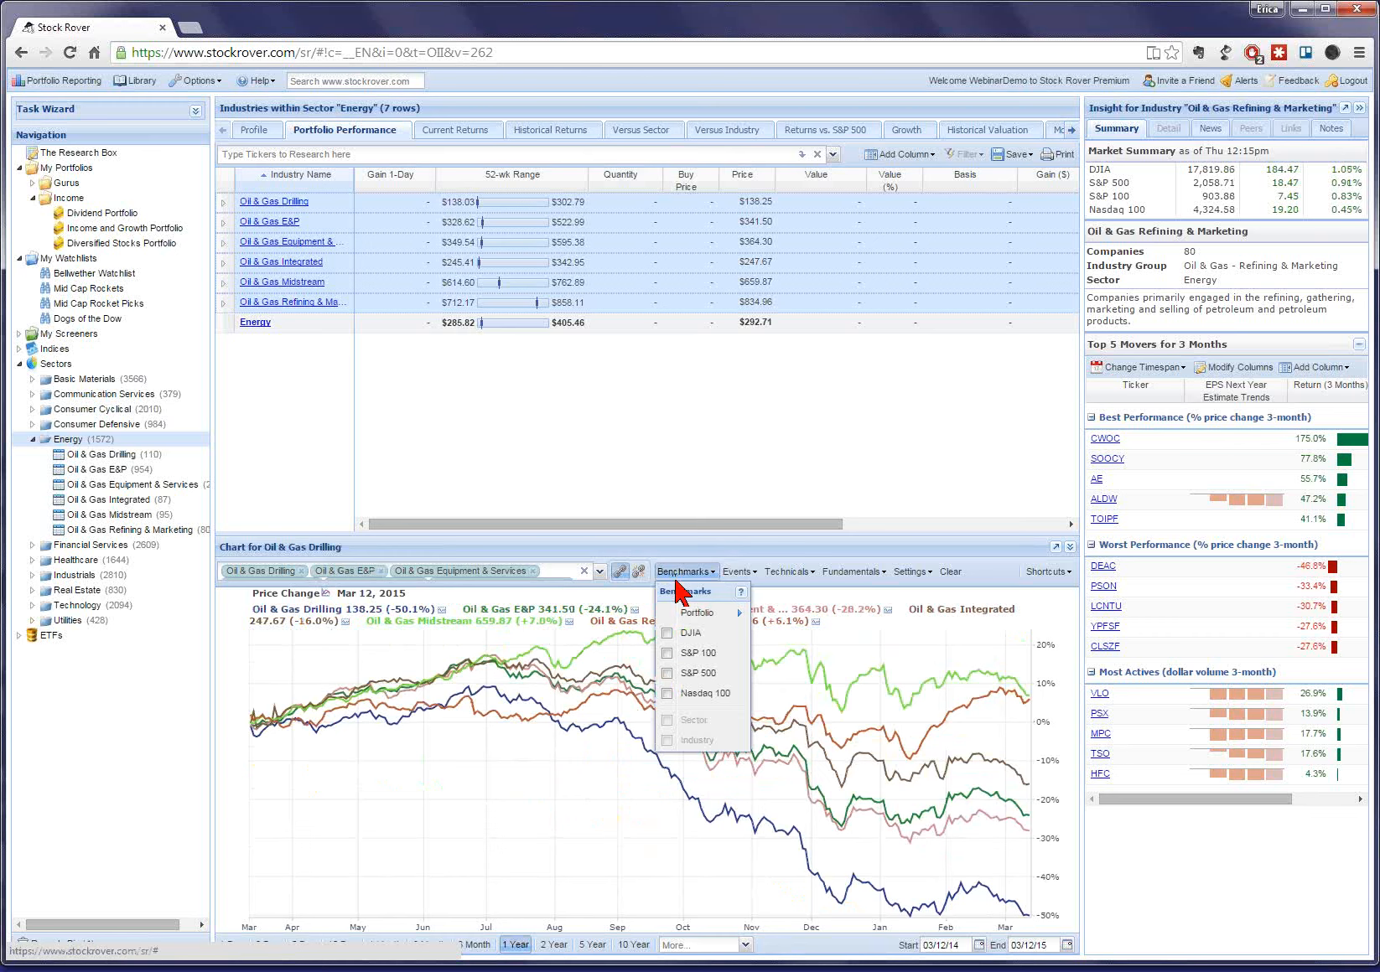
left_click(704, 673)
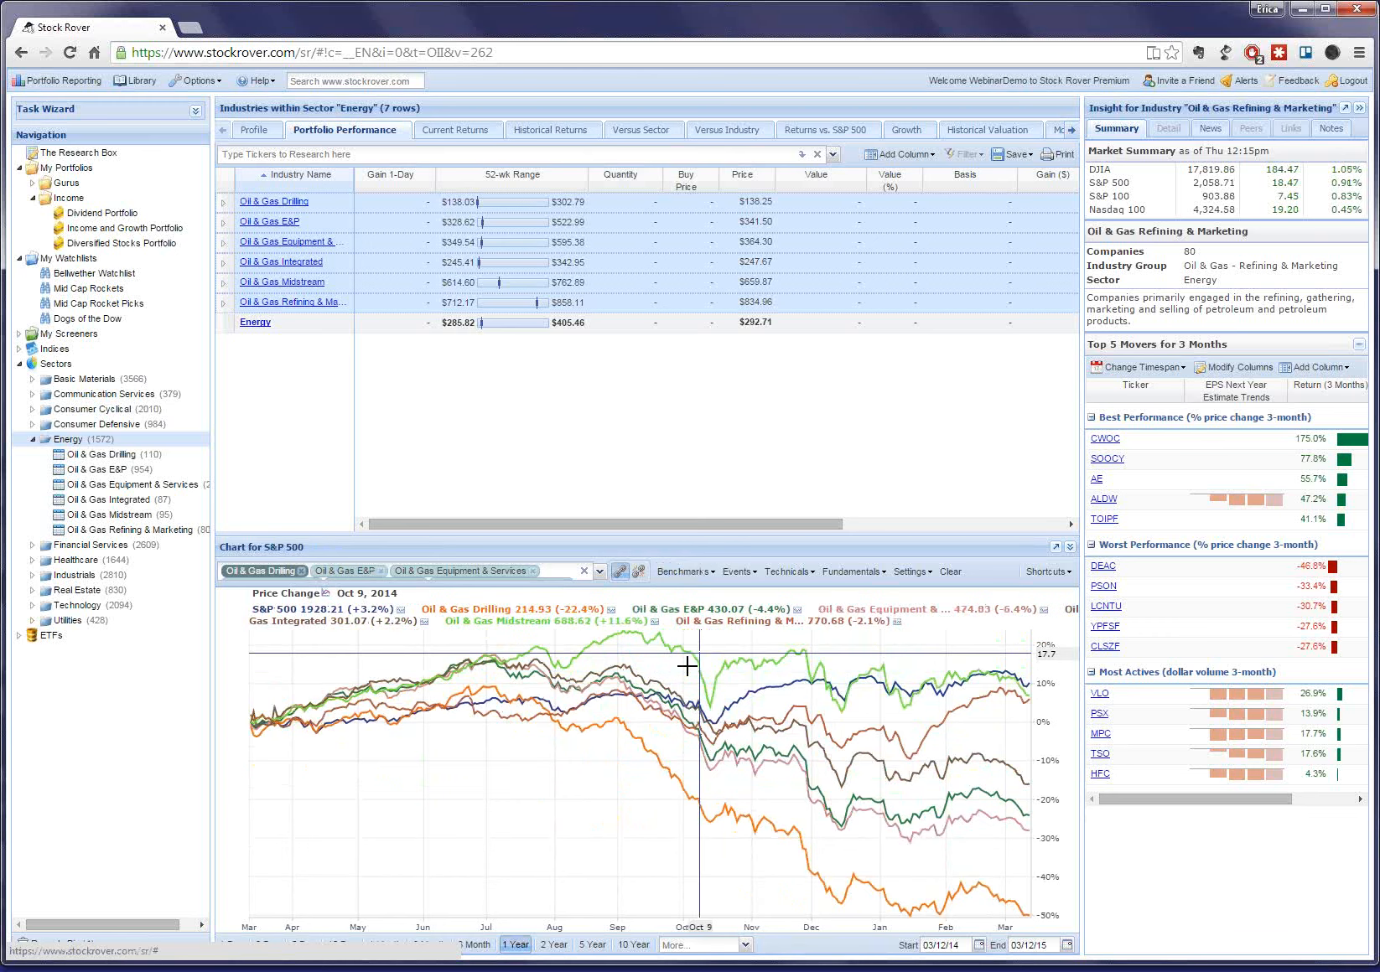
left_click(408, 610)
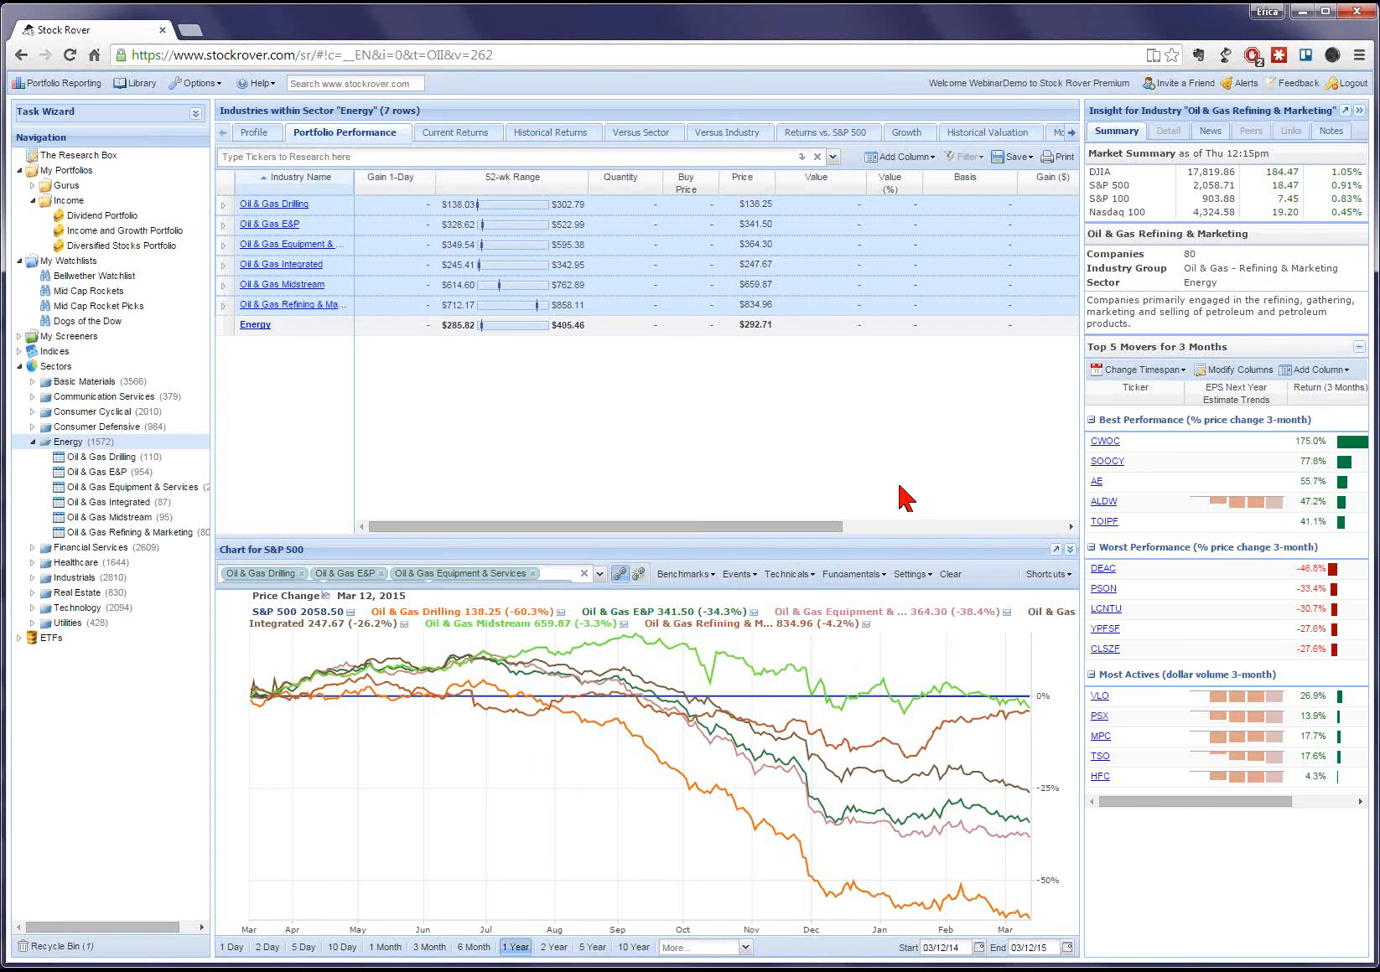
Read the saved note on the best industries in Energy and return to the industry summary.
left_click(1323, 132)
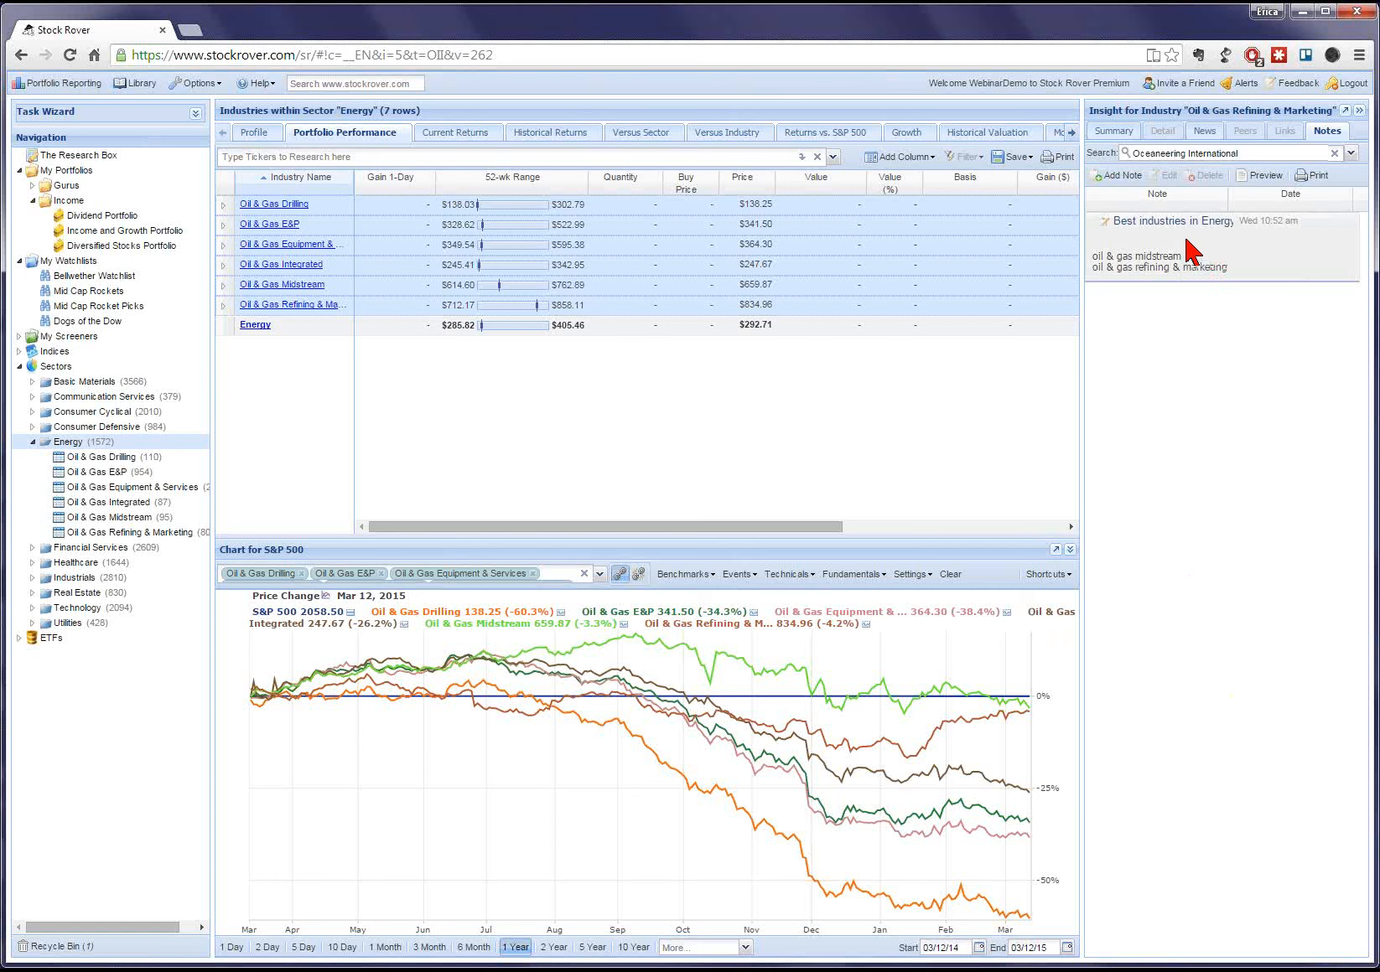
left_click(1112, 138)
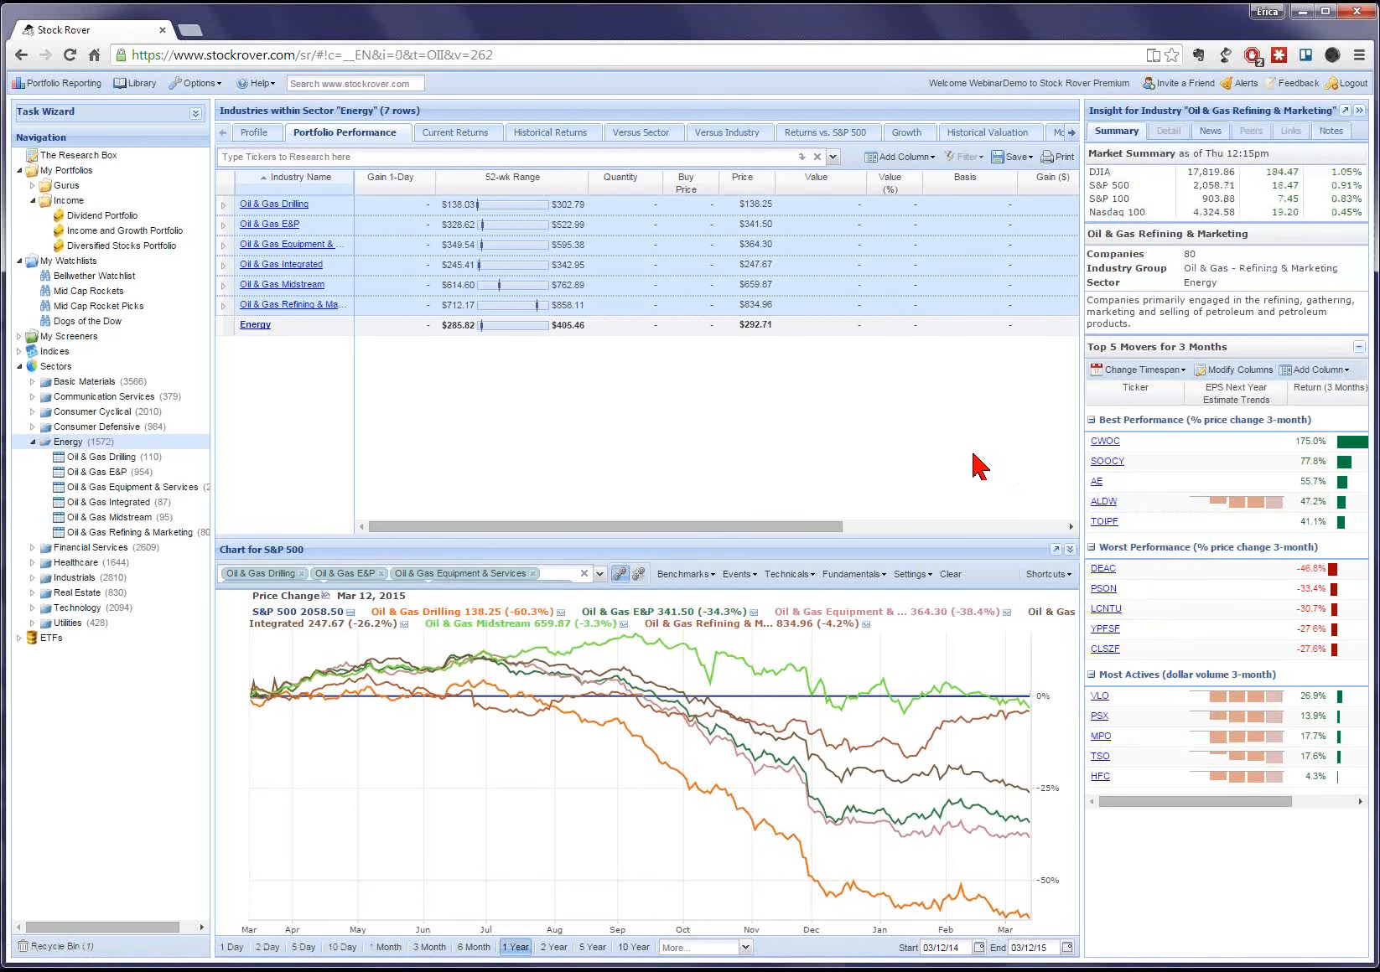
Clear the chart, reopen the Diversified Stocks Portfolio and group its tickers by Sector.
left_click(952, 575)
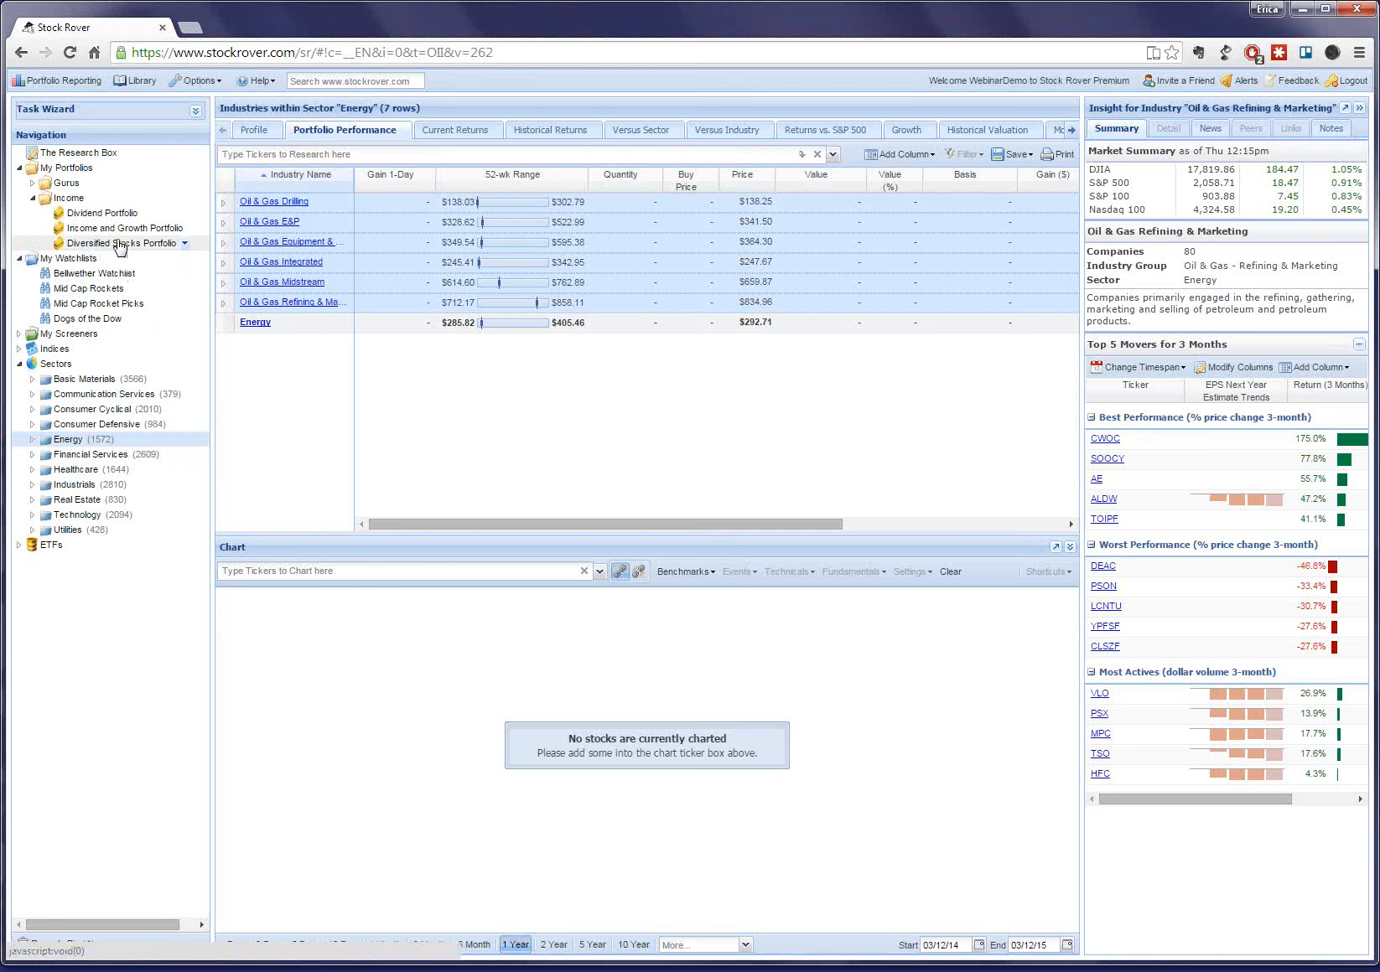
left_click(159, 245)
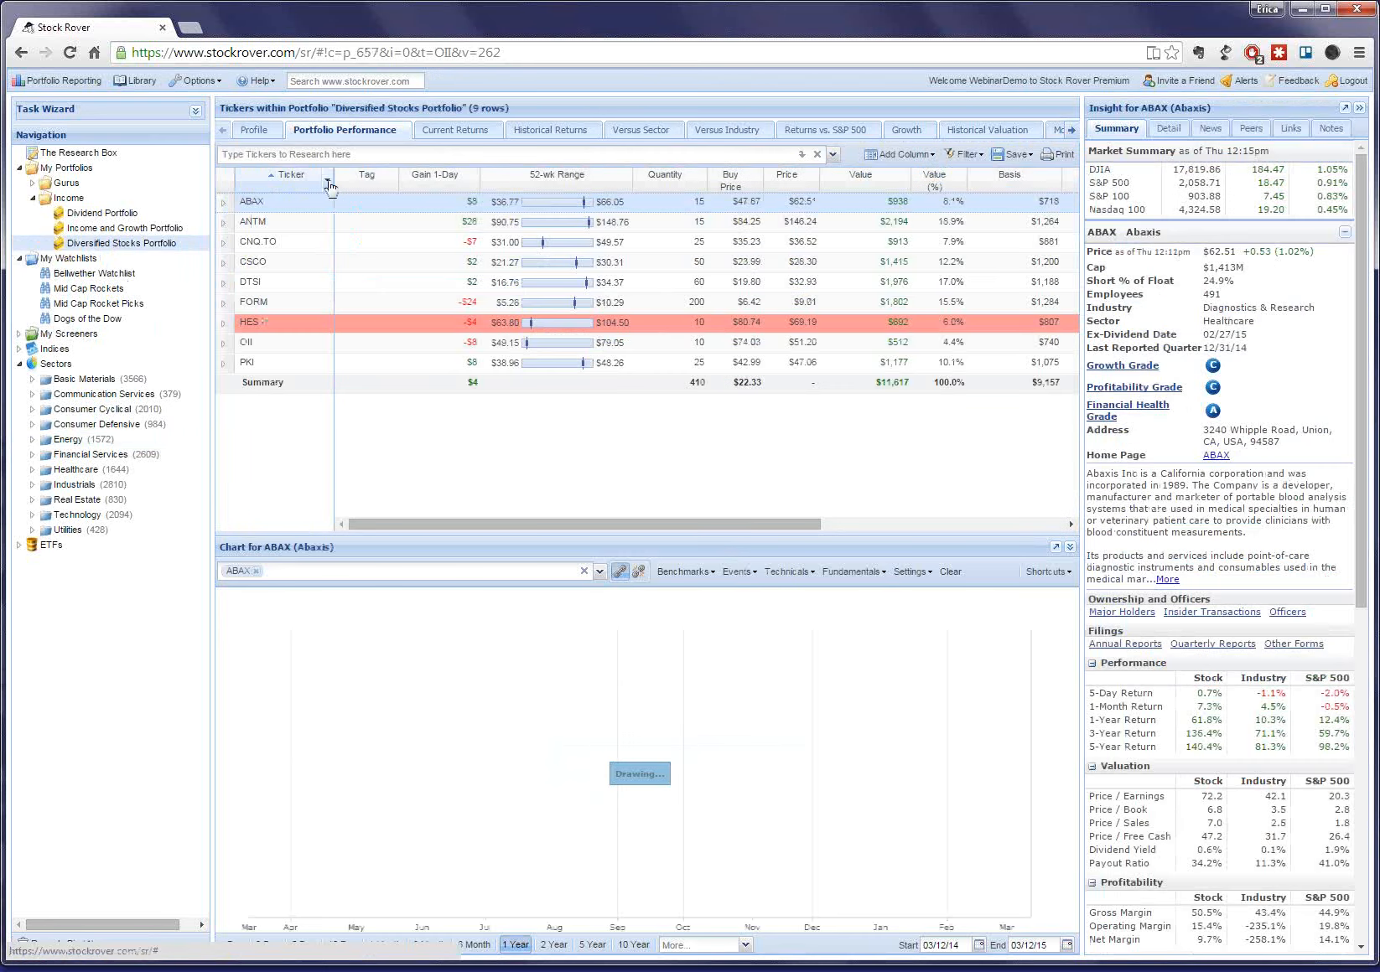
left_click(329, 178)
mouse_move(398, 312)
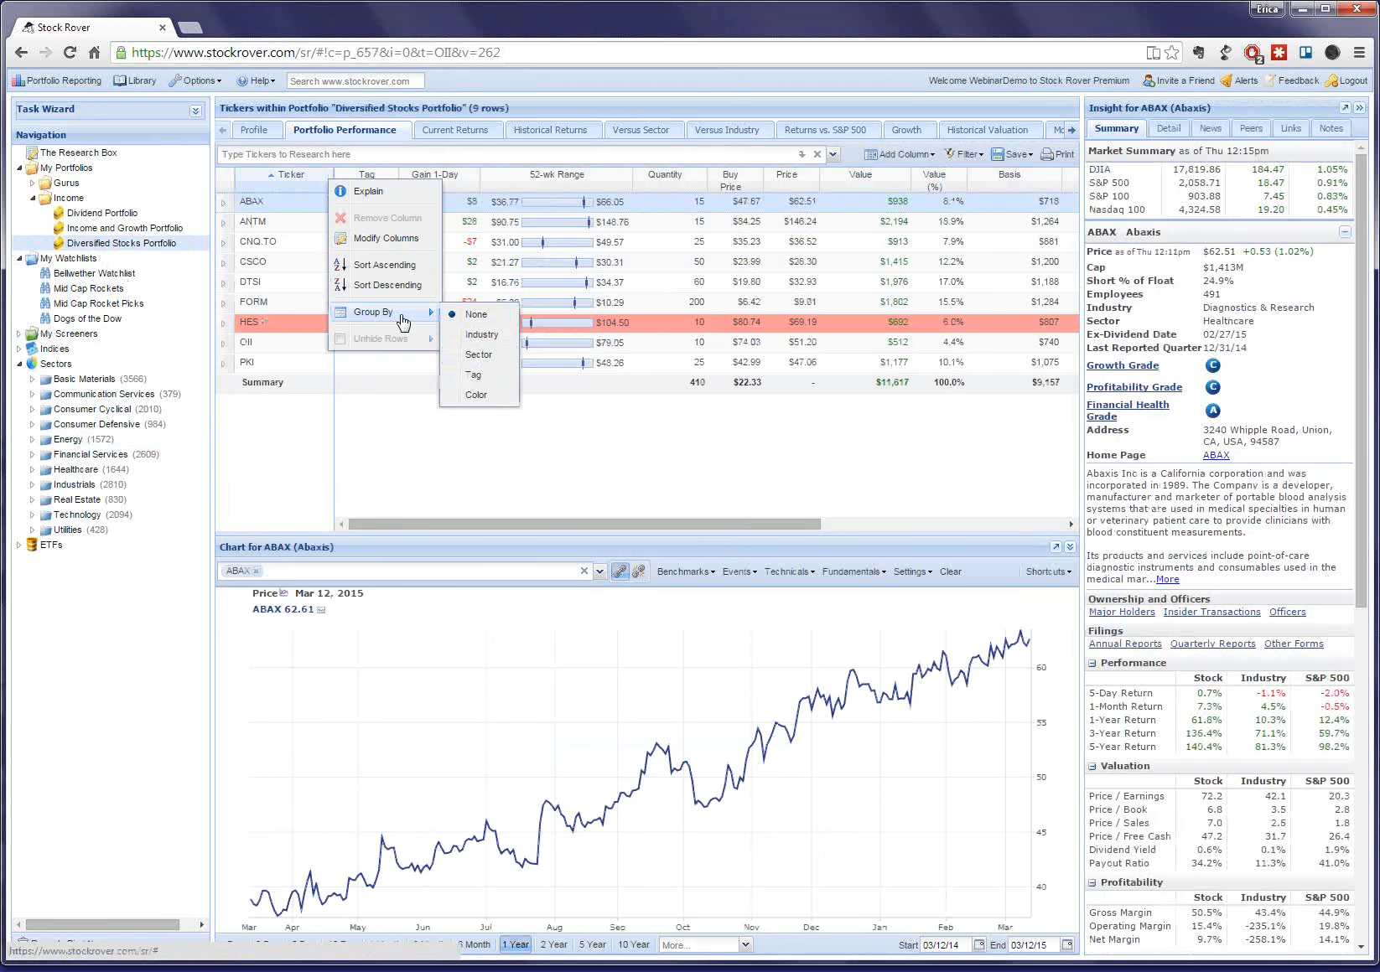
left_click(478, 354)
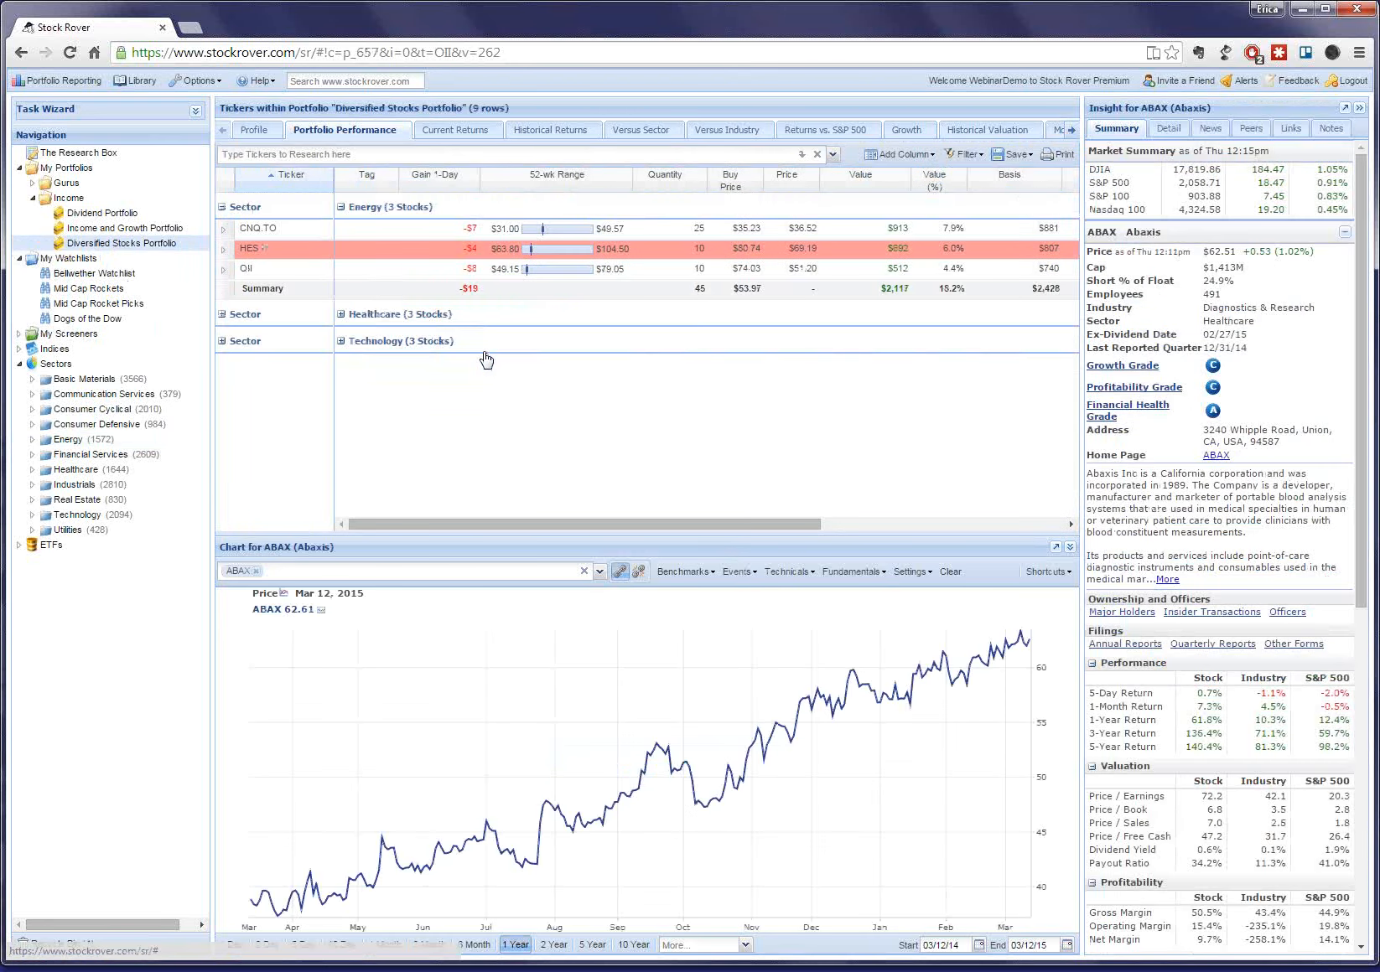
Collapse the Energy group, expand the Healthcare group and chart the Healthcare sector.
left_click(222, 207)
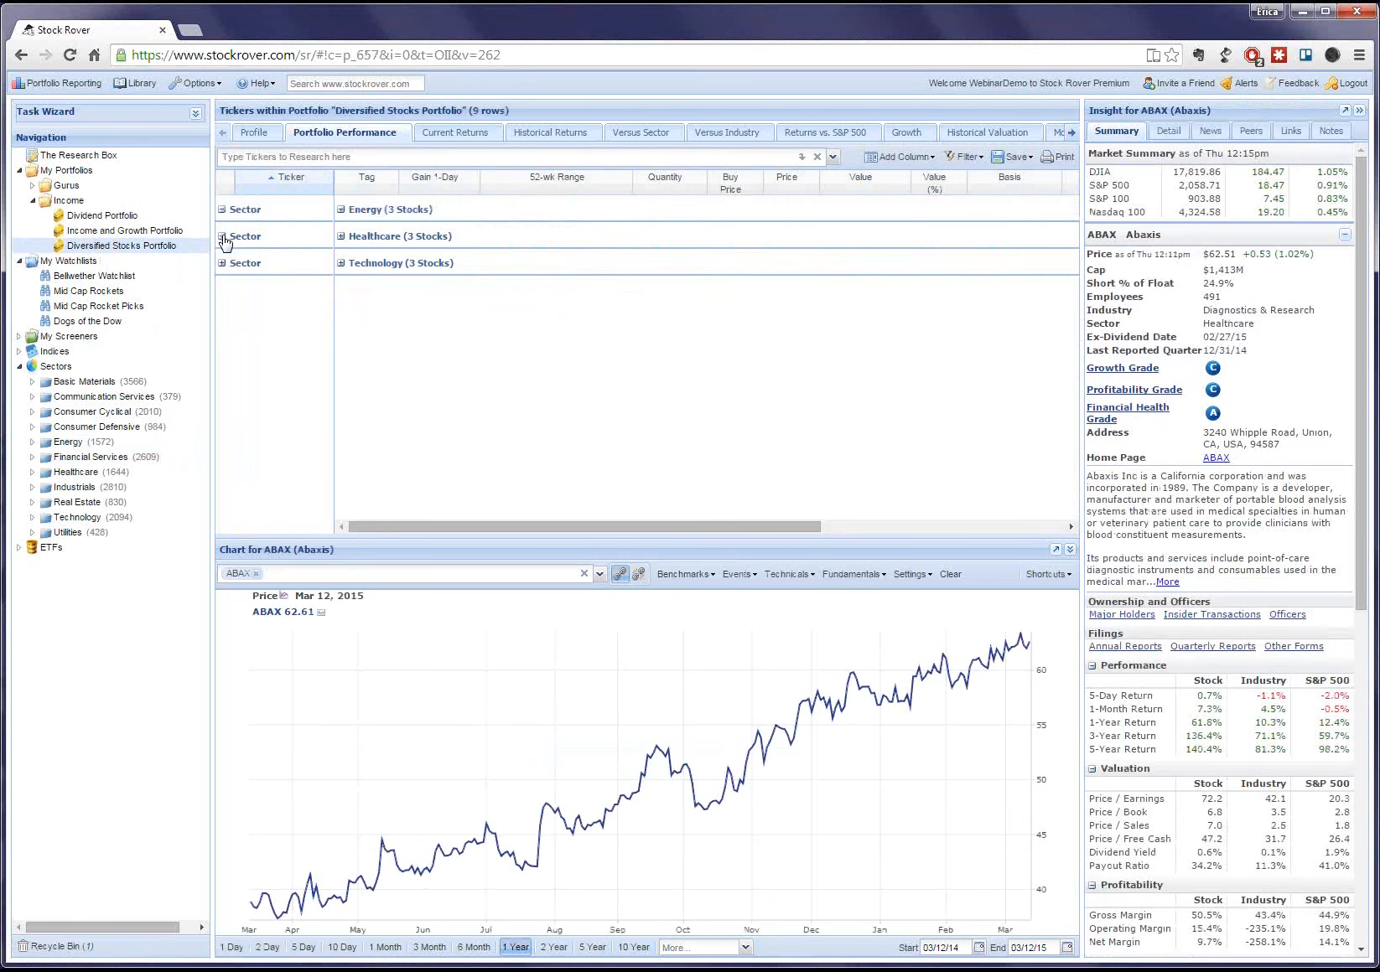
left_click(223, 234)
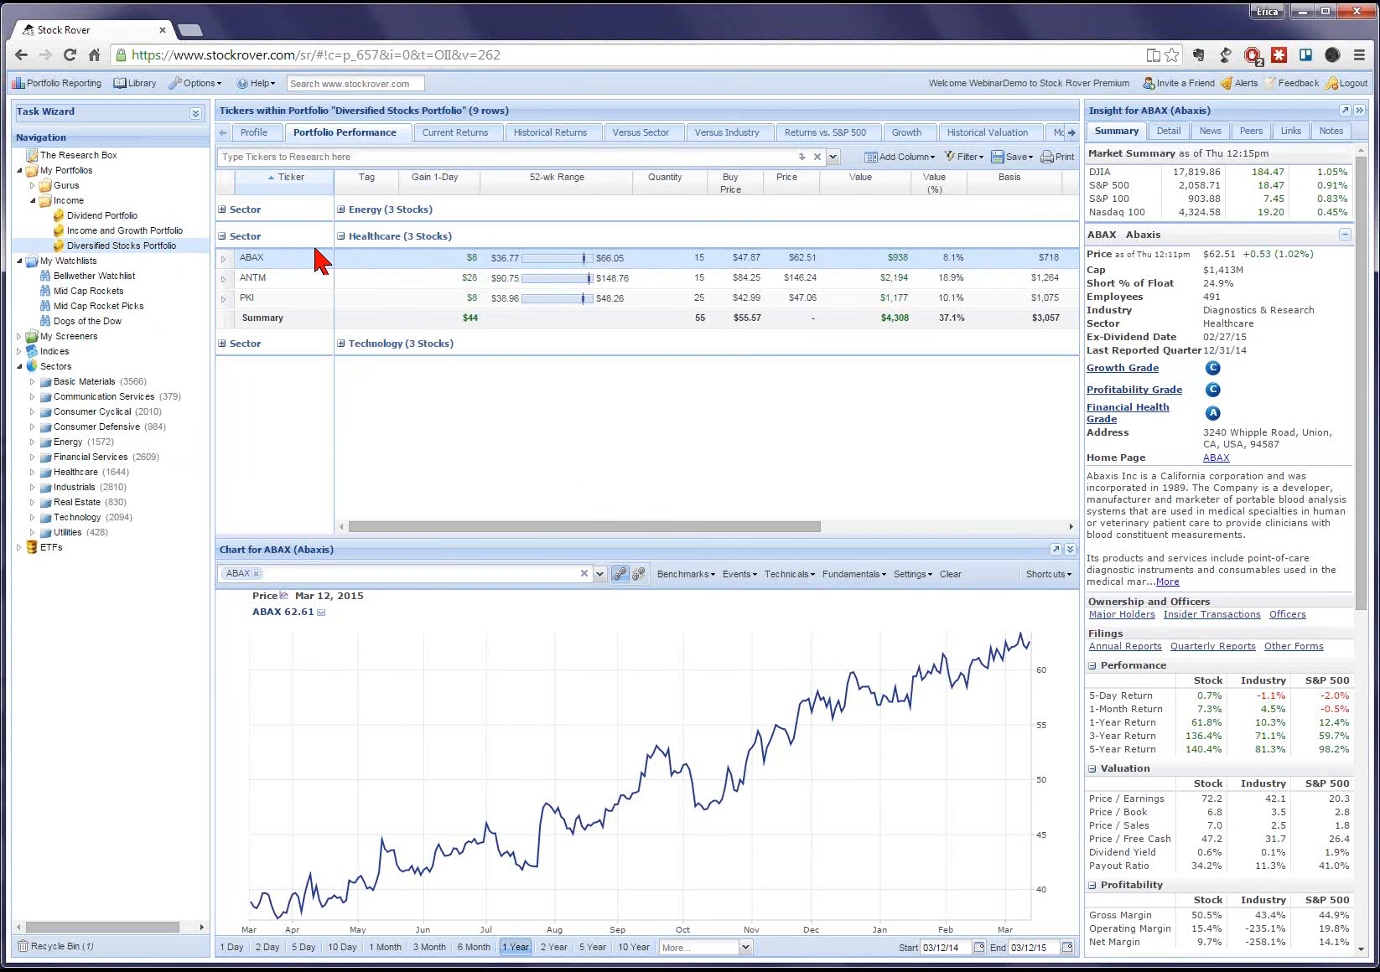
mouse_move(318, 268)
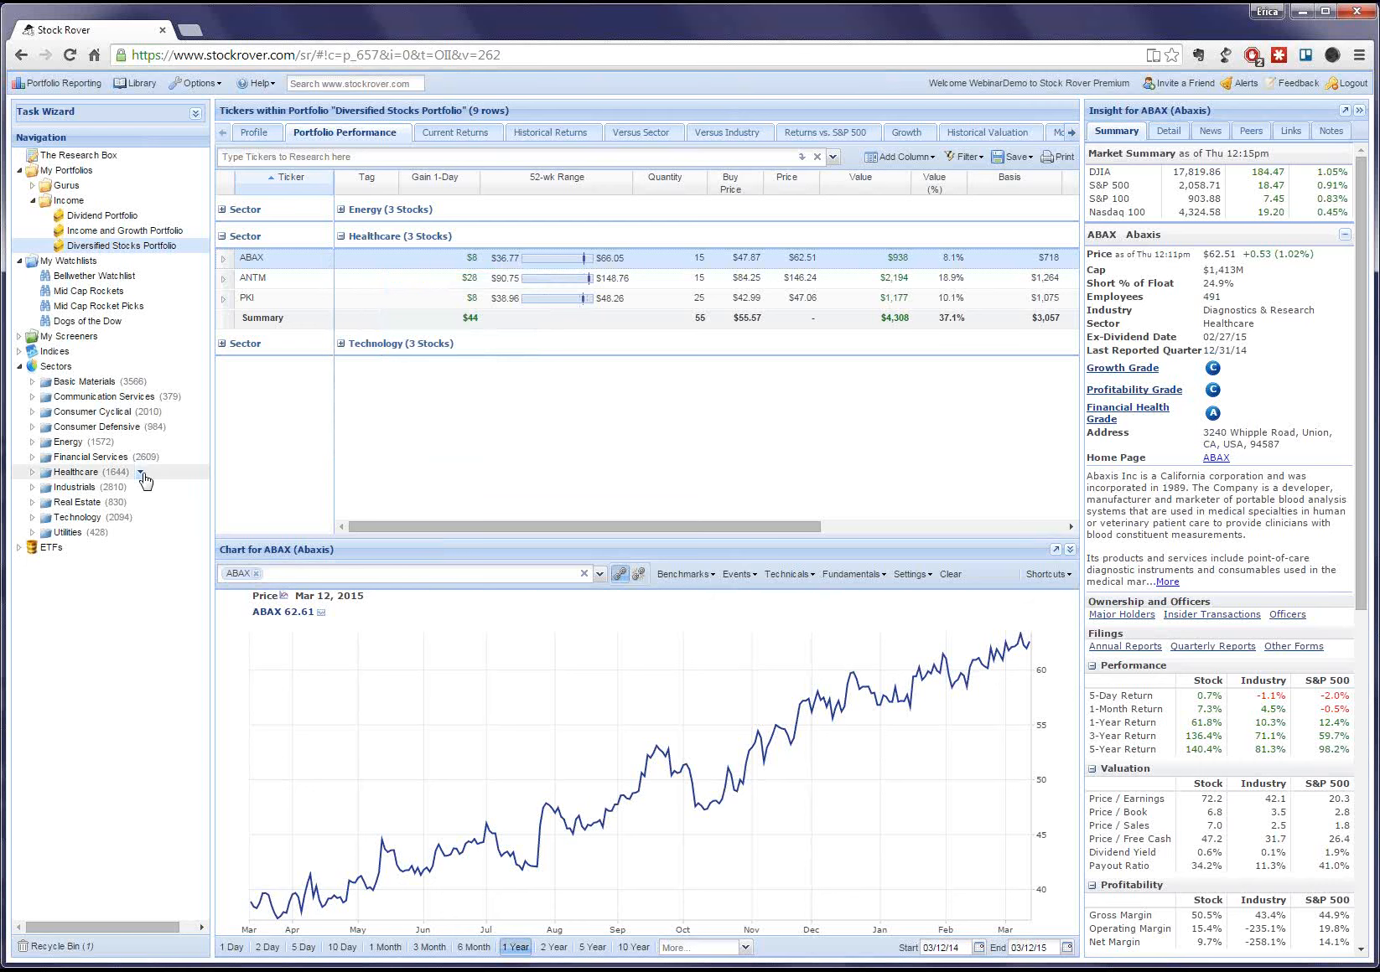
left_click(141, 474)
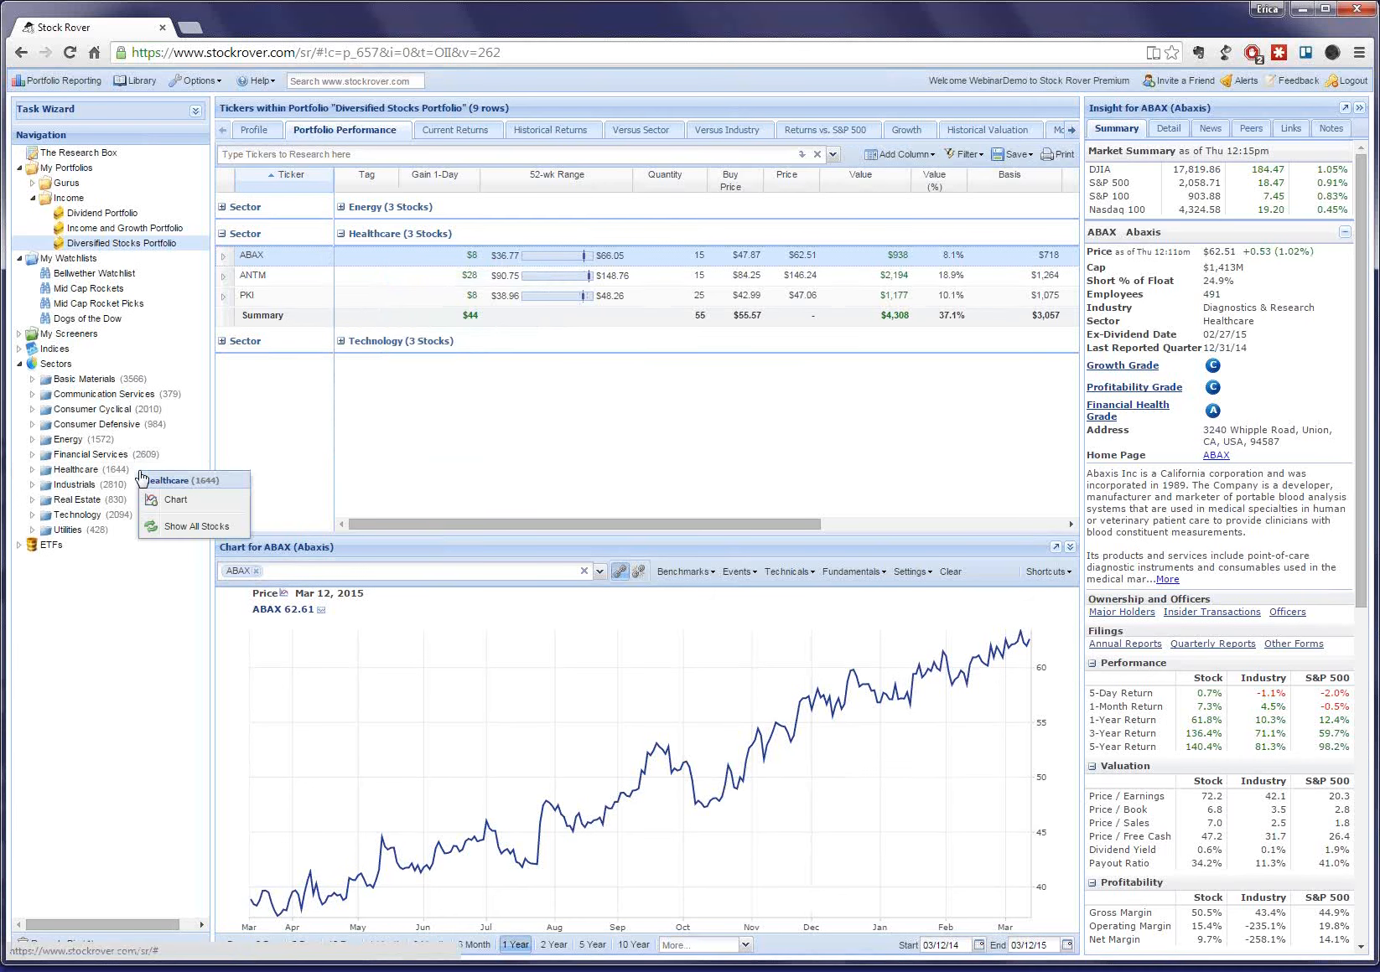
left_click(173, 500)
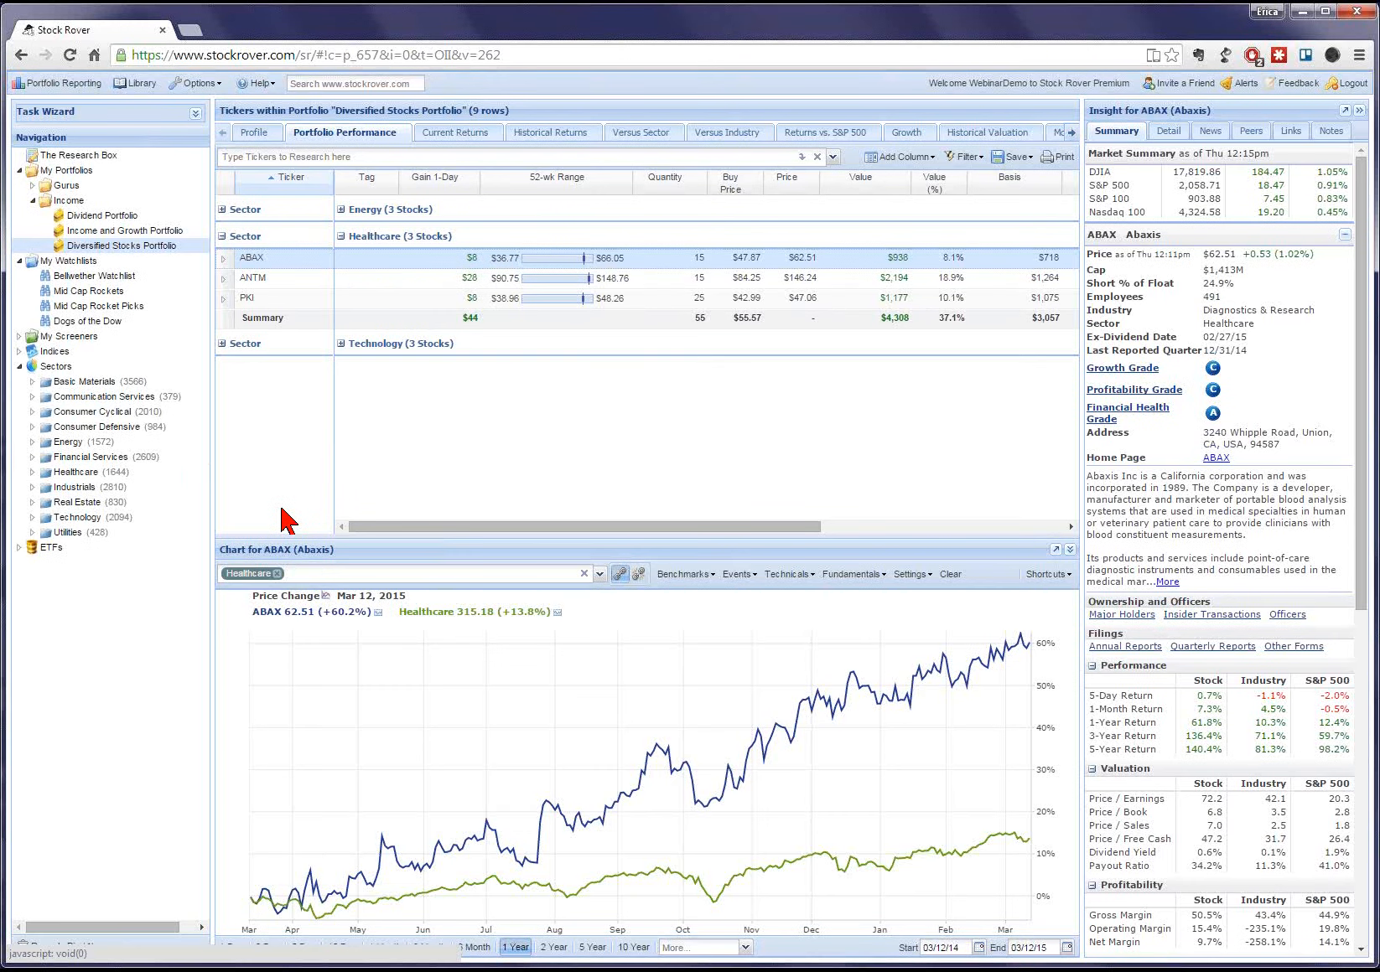
Add the S&P 500 benchmark to the Healthcare chart and compare the two over 2 years and 1 year.
left_click(544, 945)
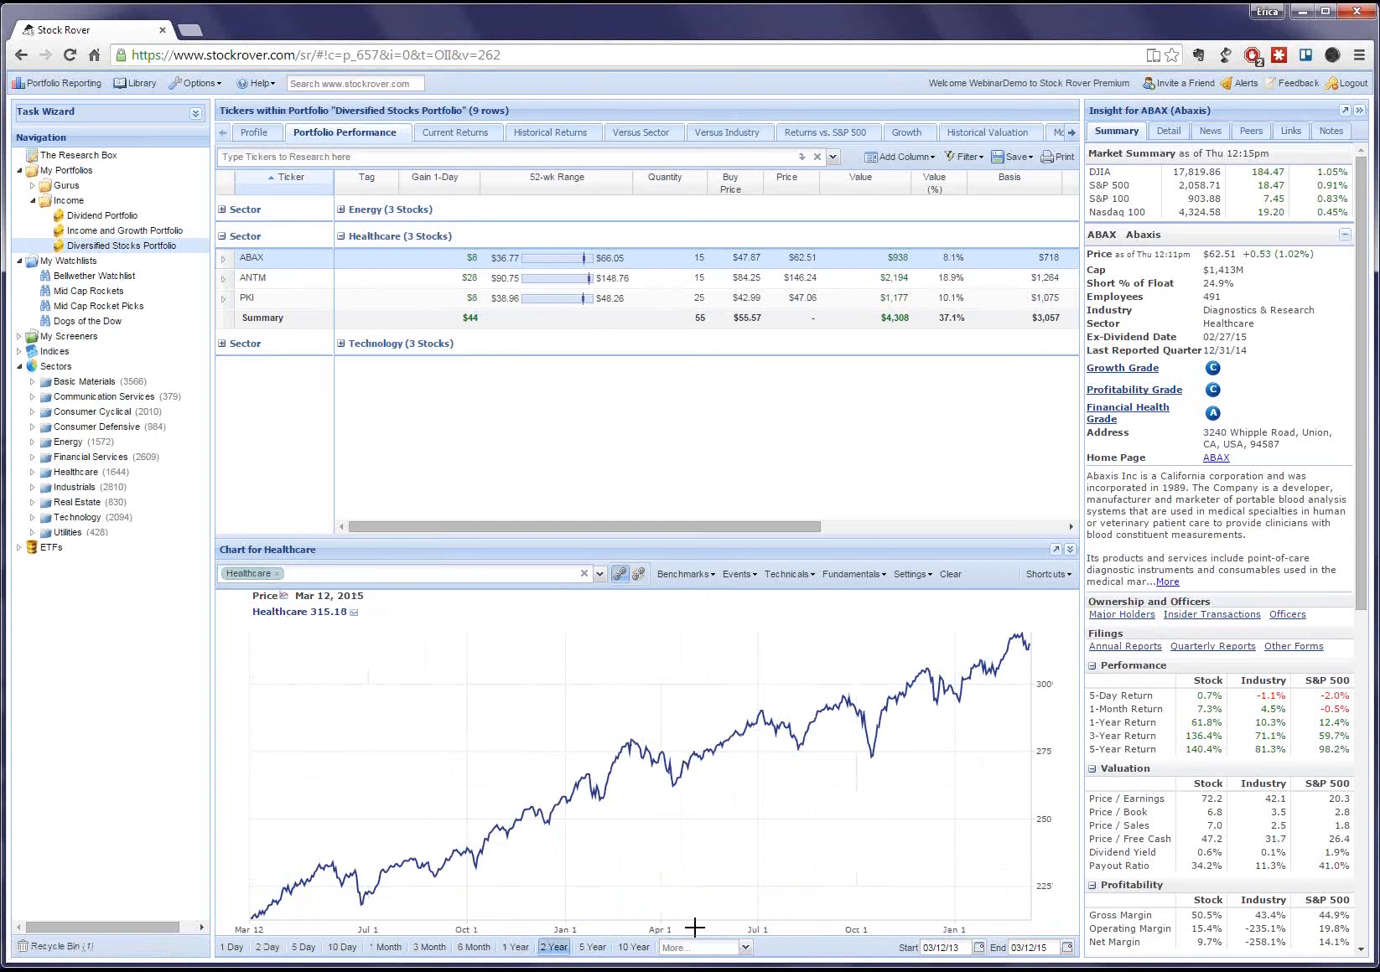
left_click(686, 575)
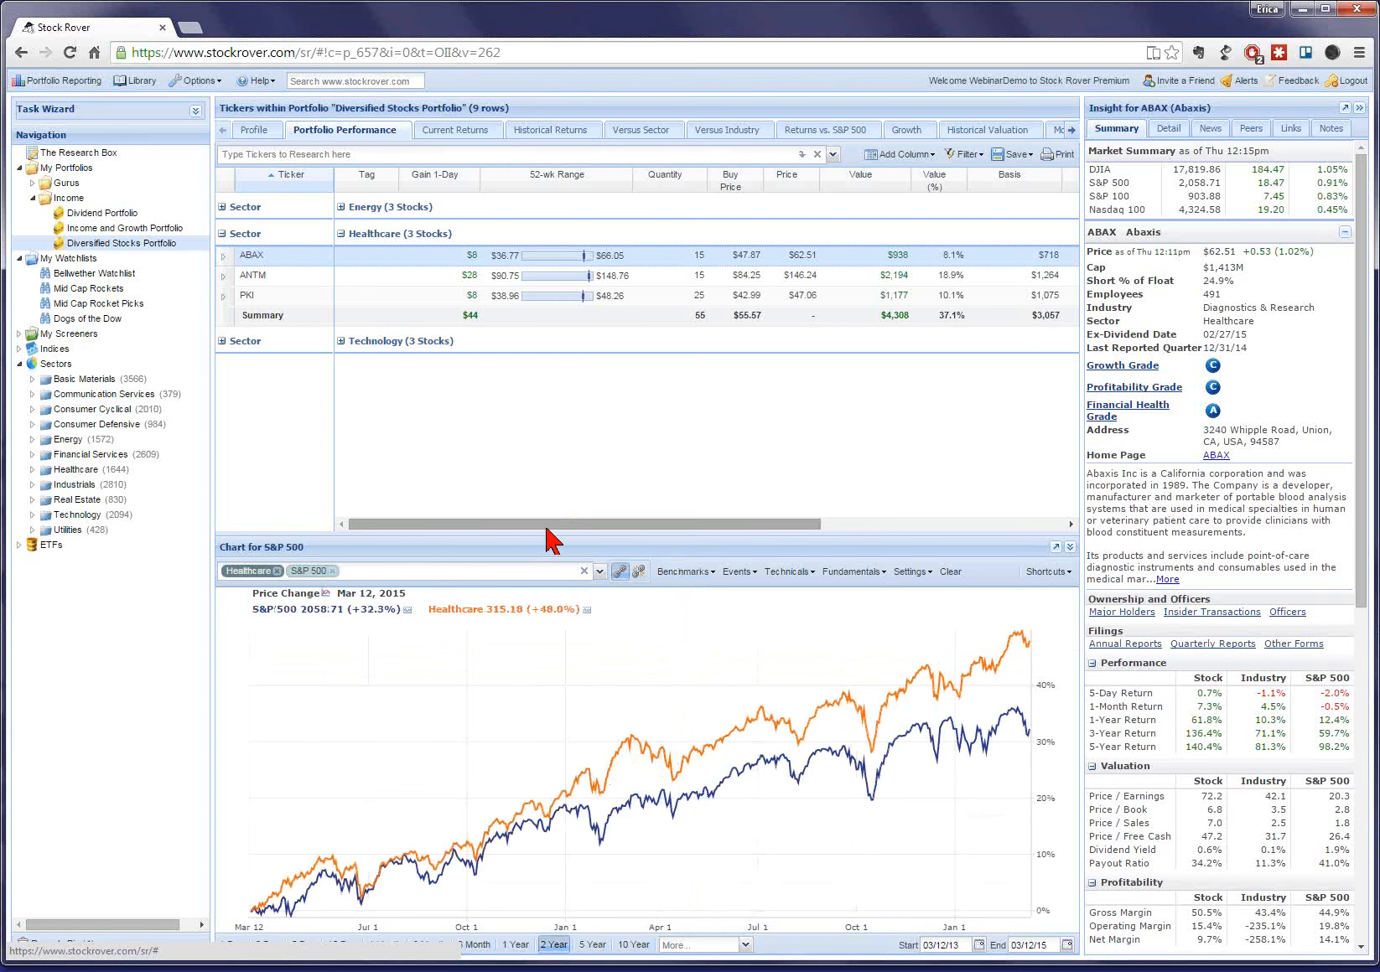
left_click(532, 939)
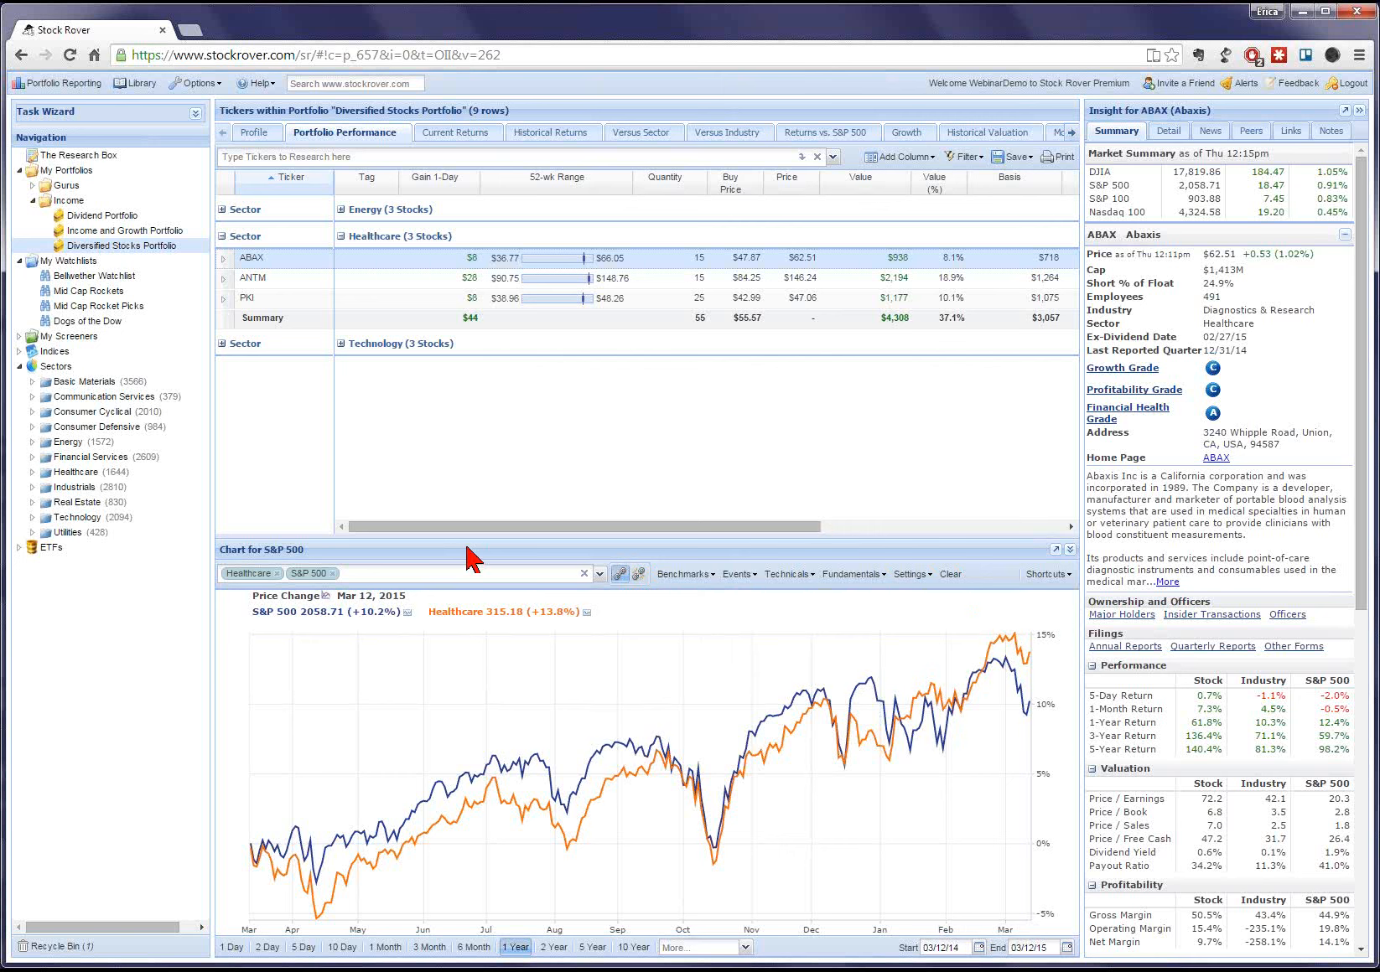
Clear the chart and plot ABAX with its sector and industry benchmarks and its EPS.
left_click(332, 574)
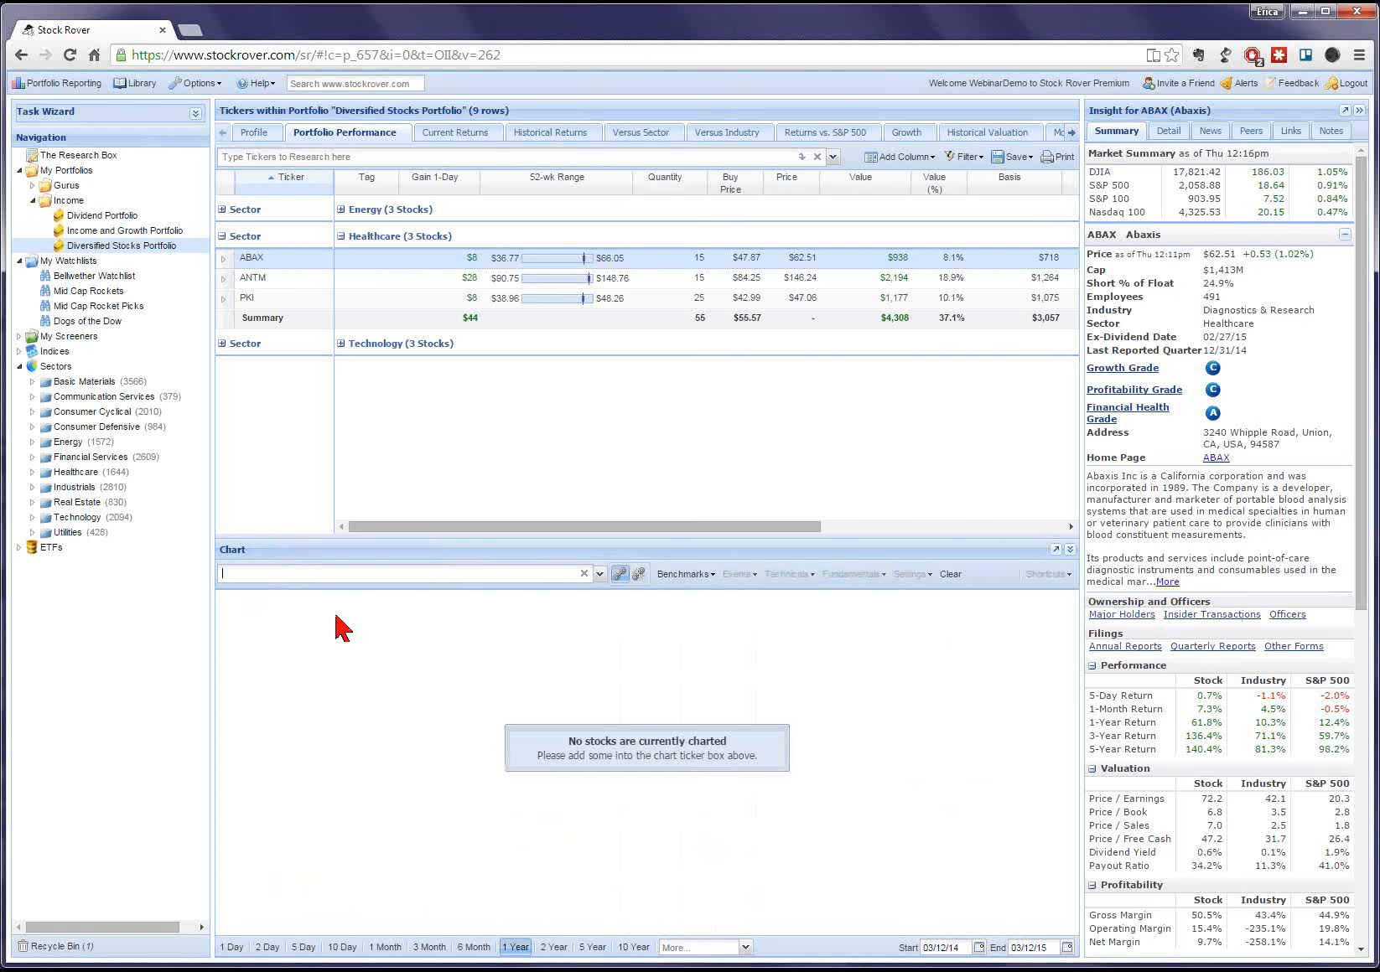
left_click(405, 281)
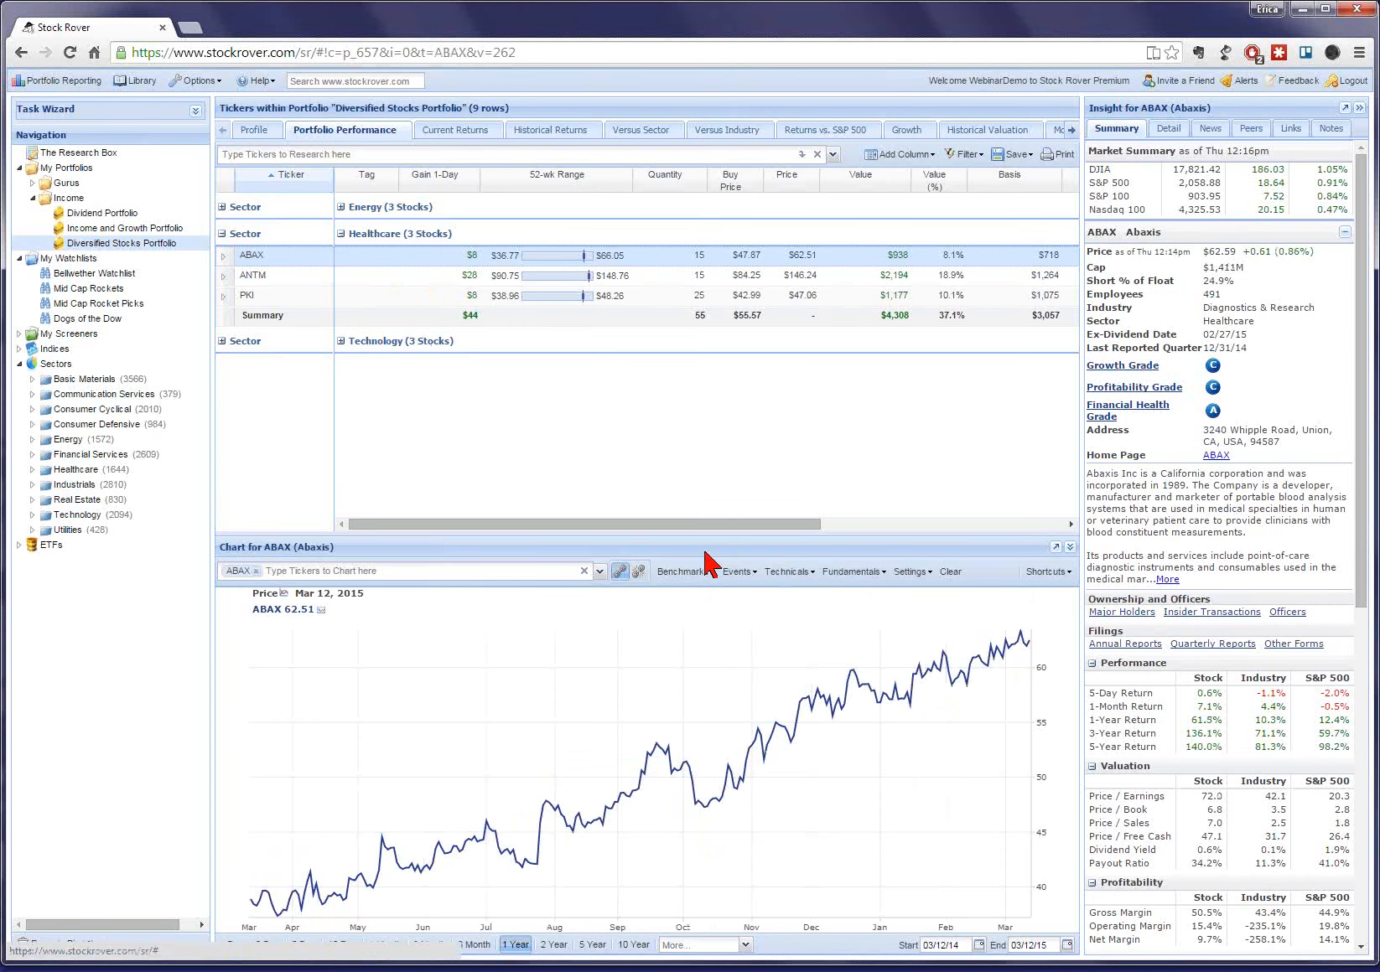
left_click(701, 577)
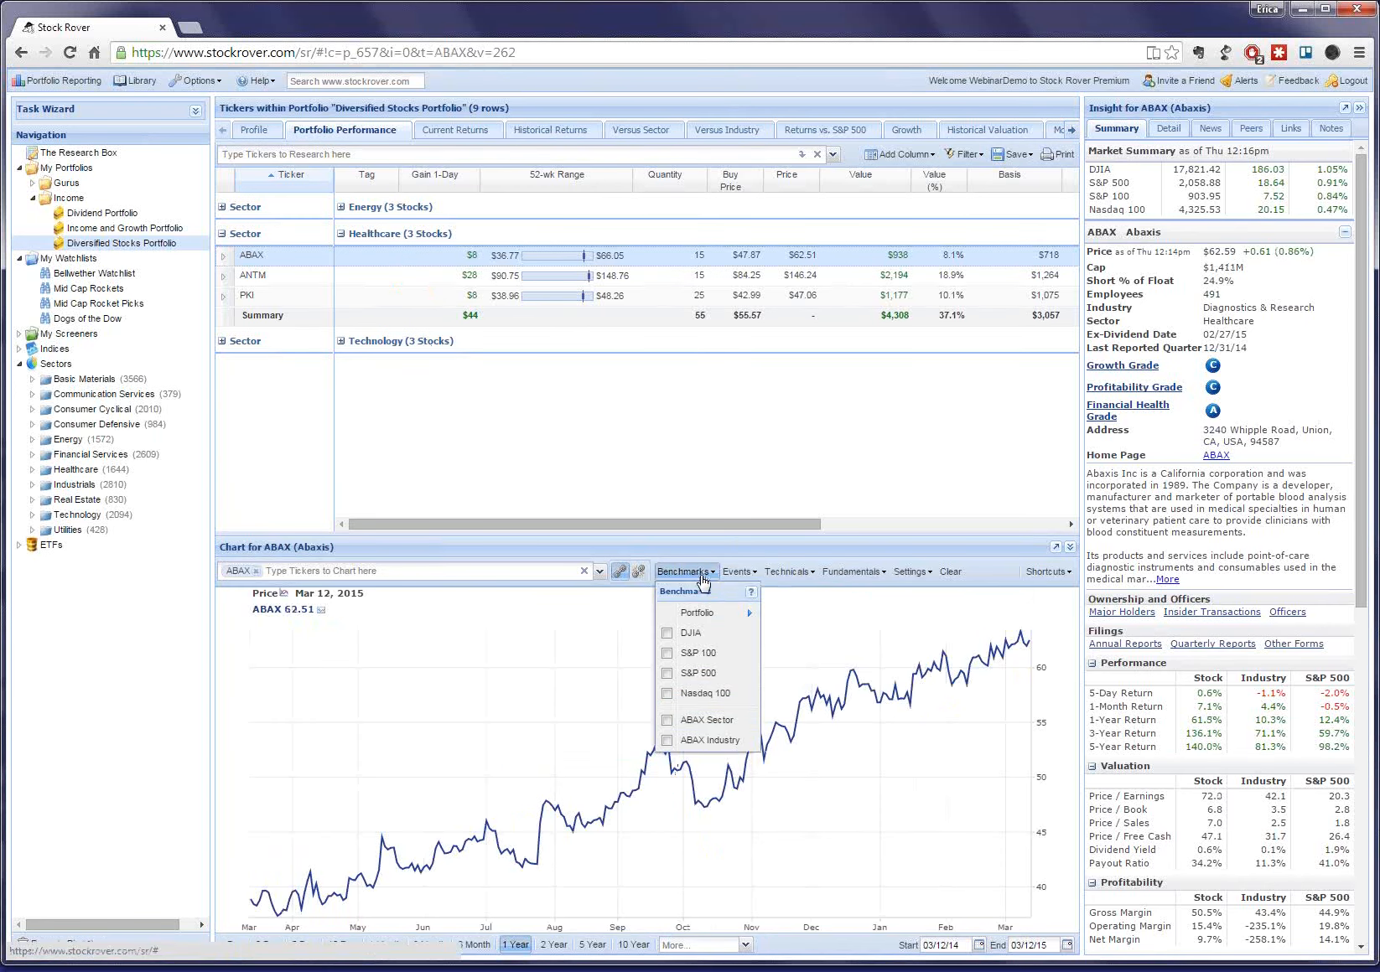
left_click(708, 720)
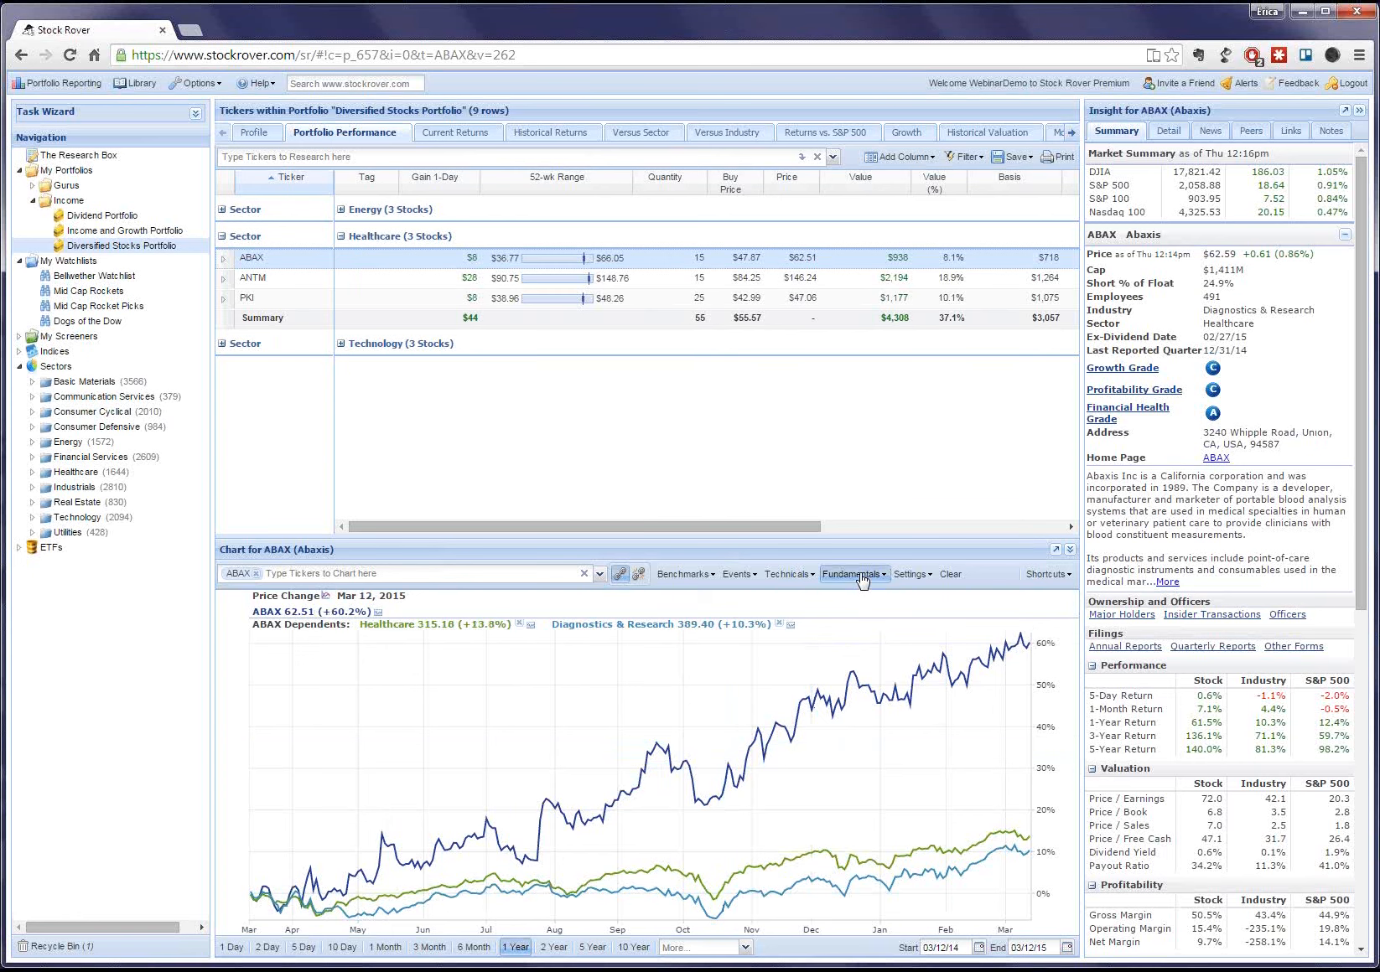
left_click(863, 580)
left_click(887, 664)
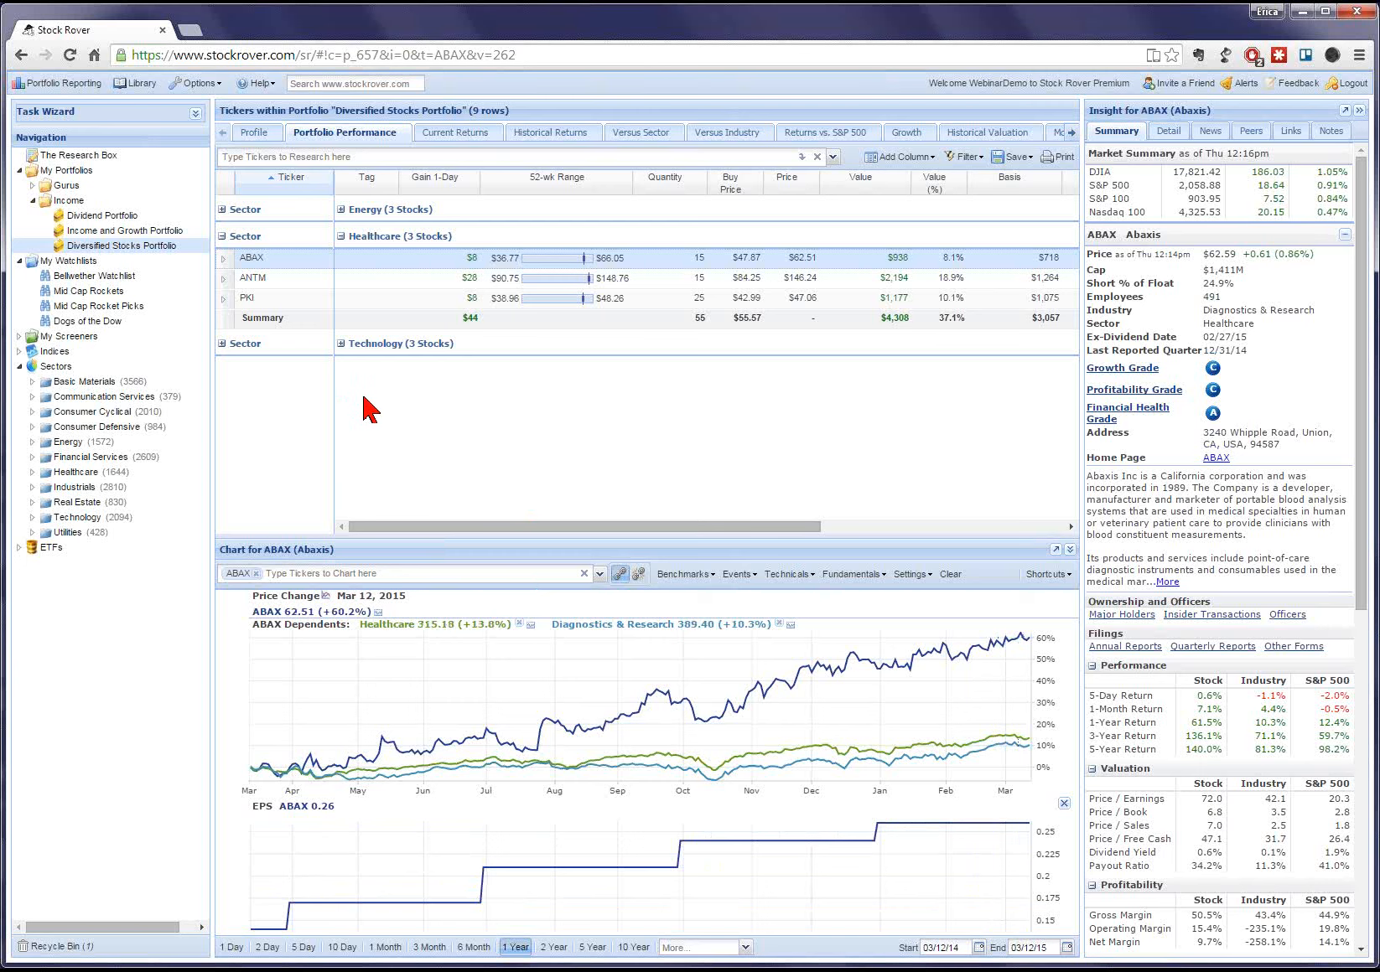
Color the ABAX row green in the portfolio table.
mouse_move(326, 260)
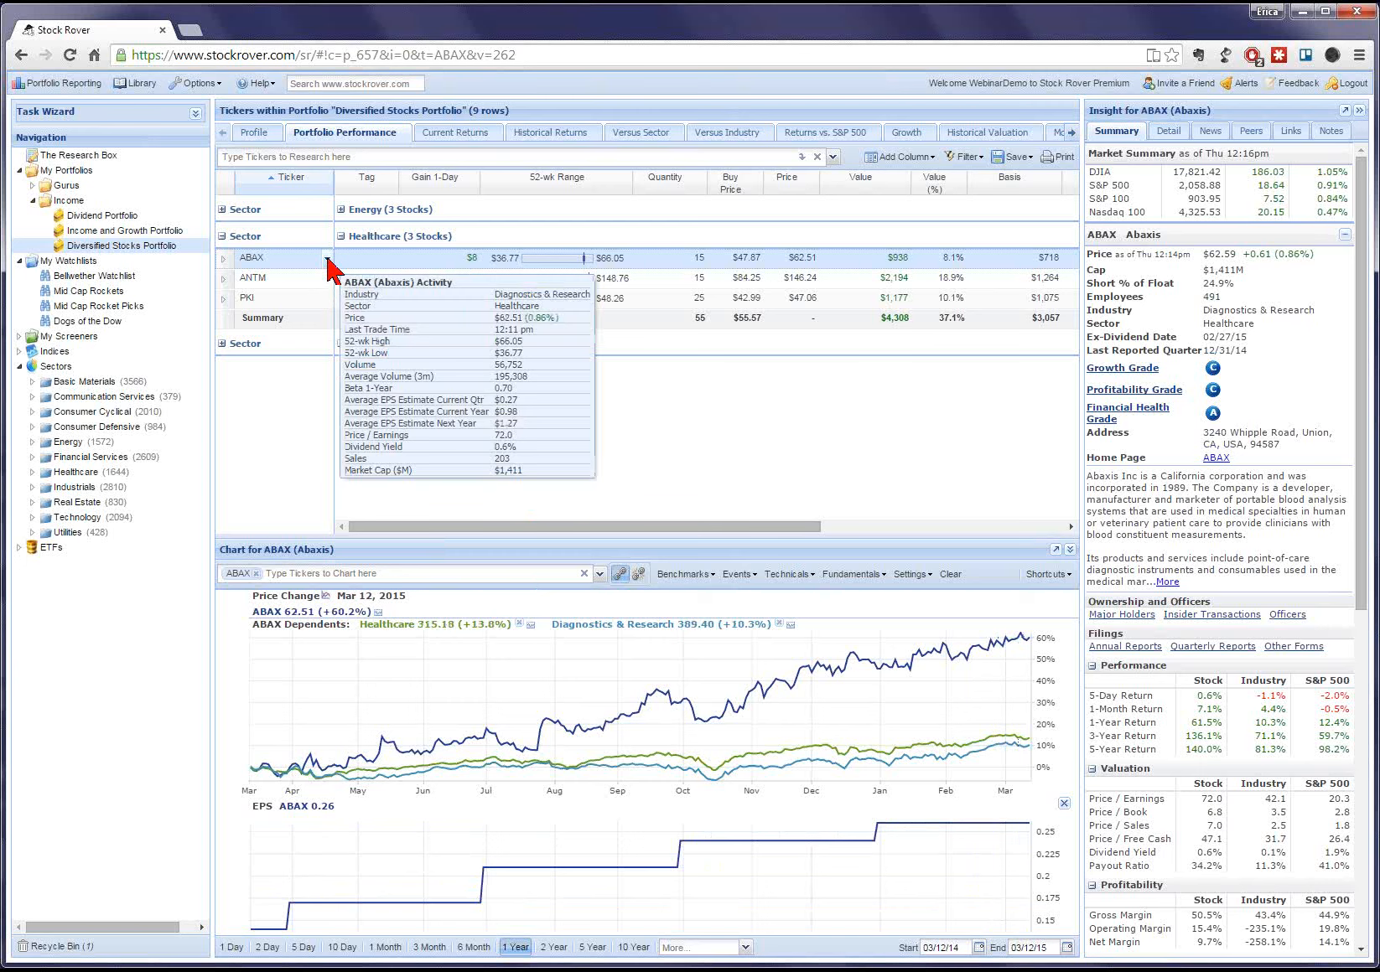
left_click(327, 260)
mouse_move(373, 398)
left_click(487, 421)
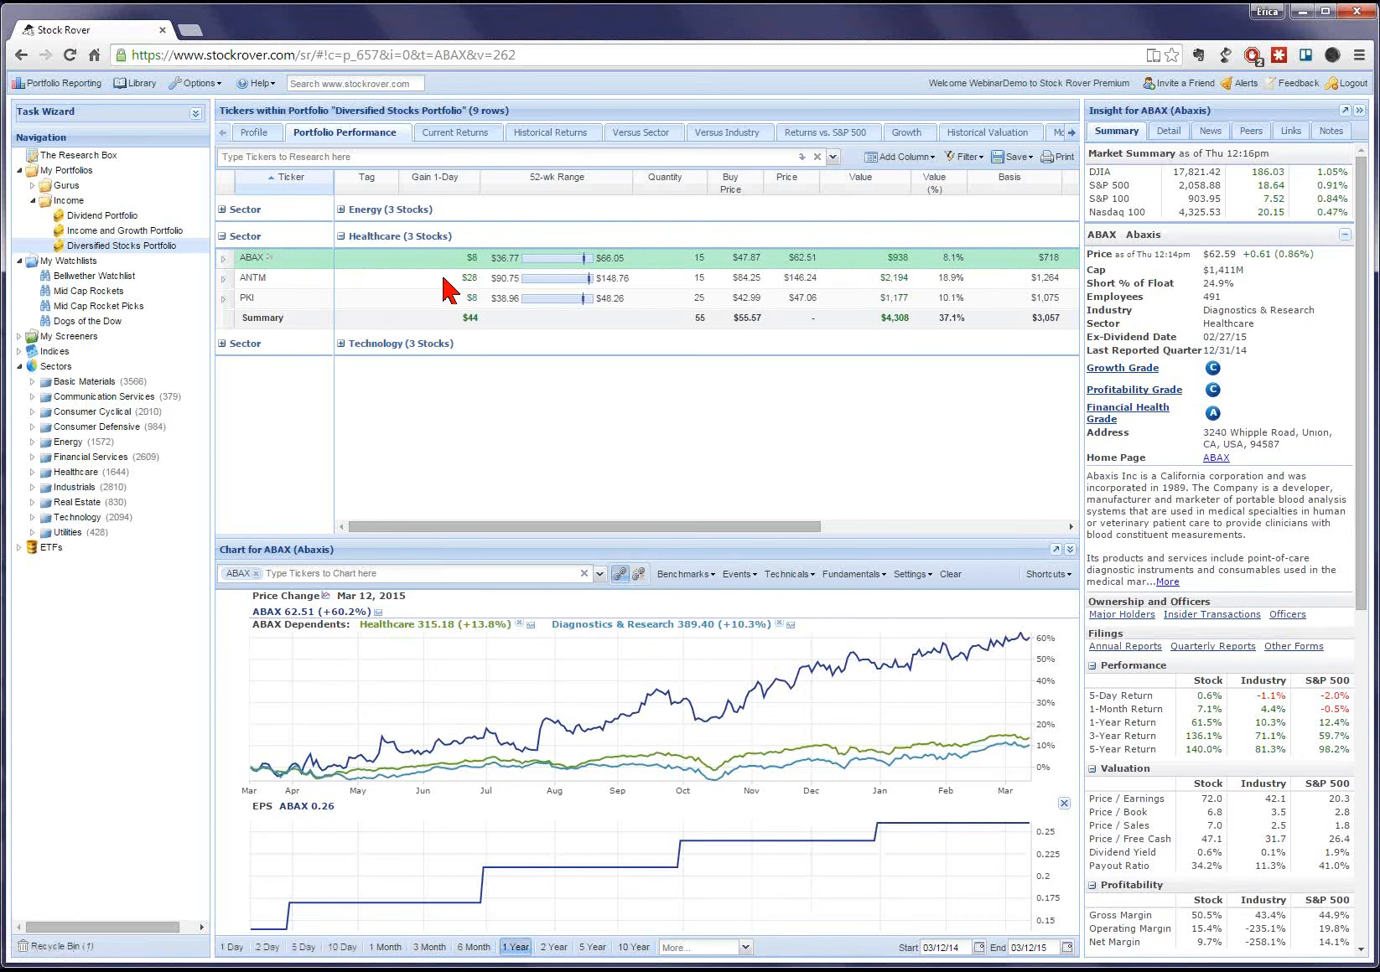
Chart ANTM and compare it with its sector and industry over 1, 2 and 5 years, ending on the 1-year range.
left_click(443, 280)
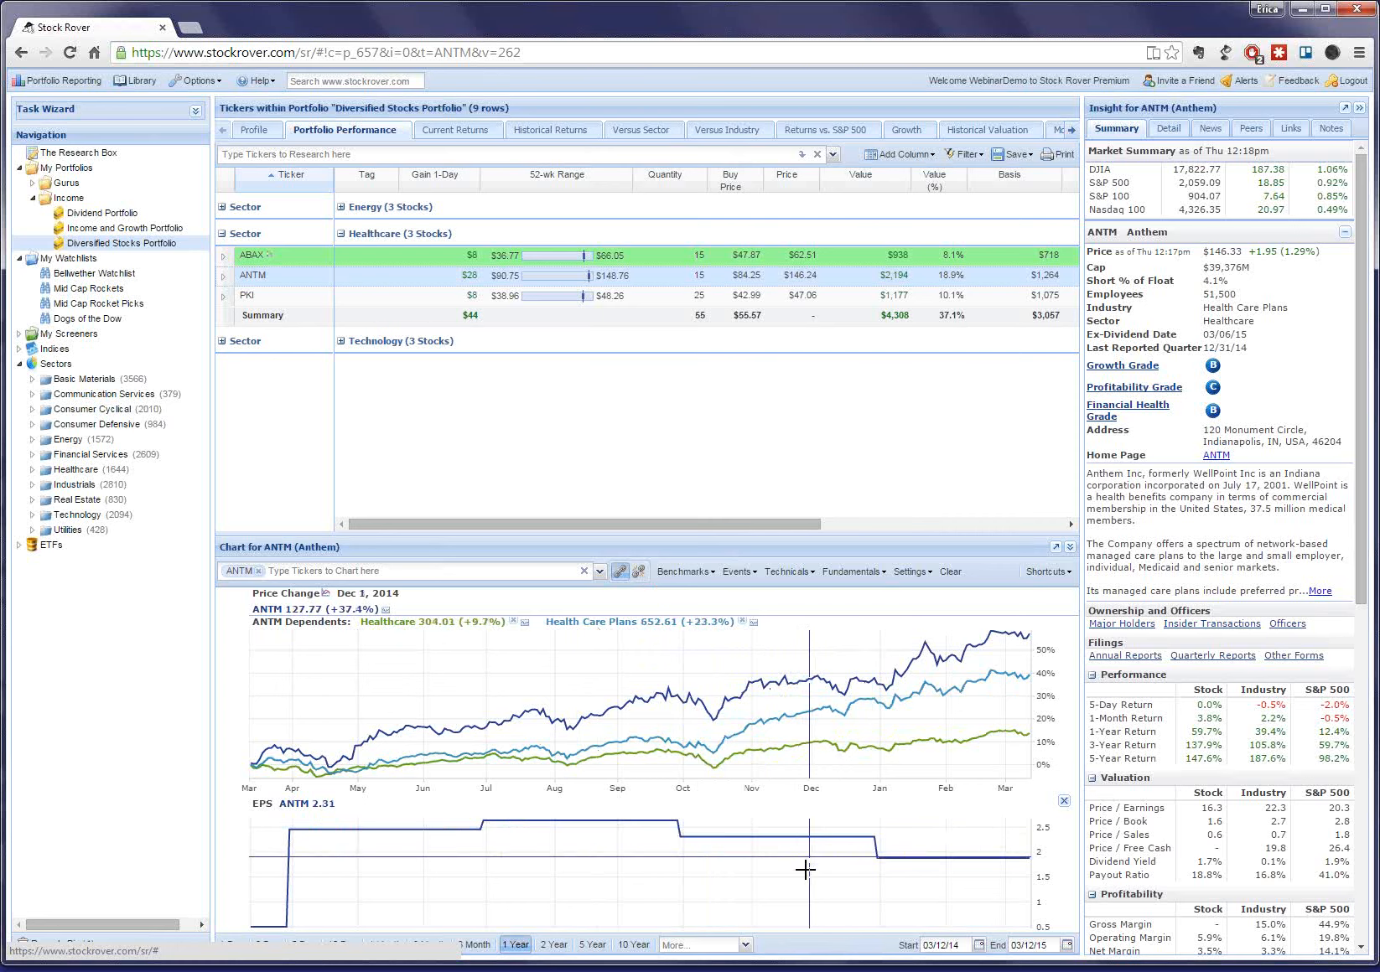
left_click(553, 945)
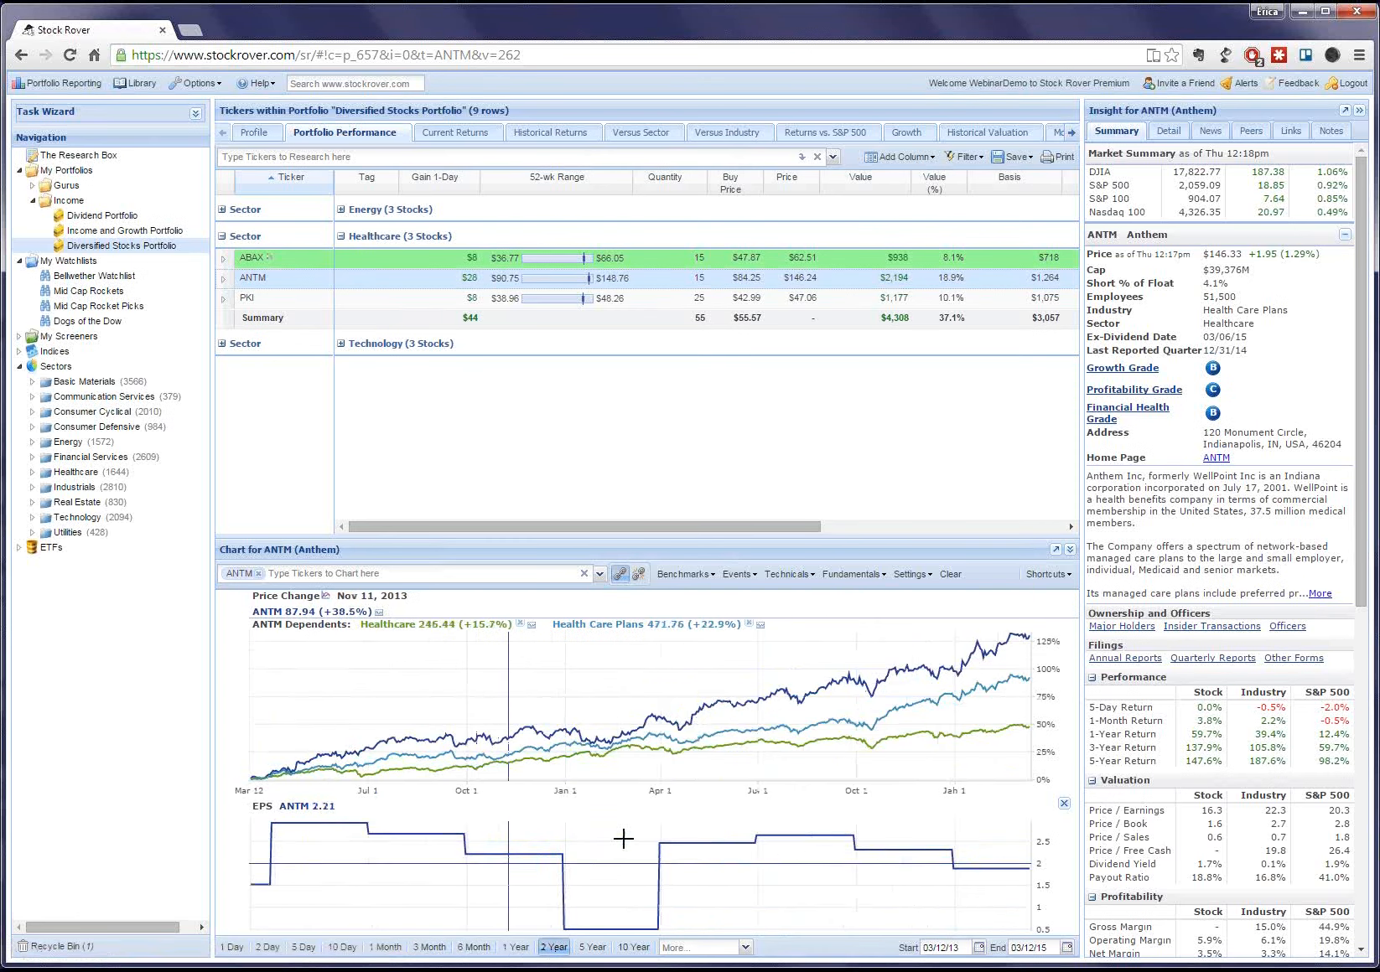
left_click(601, 948)
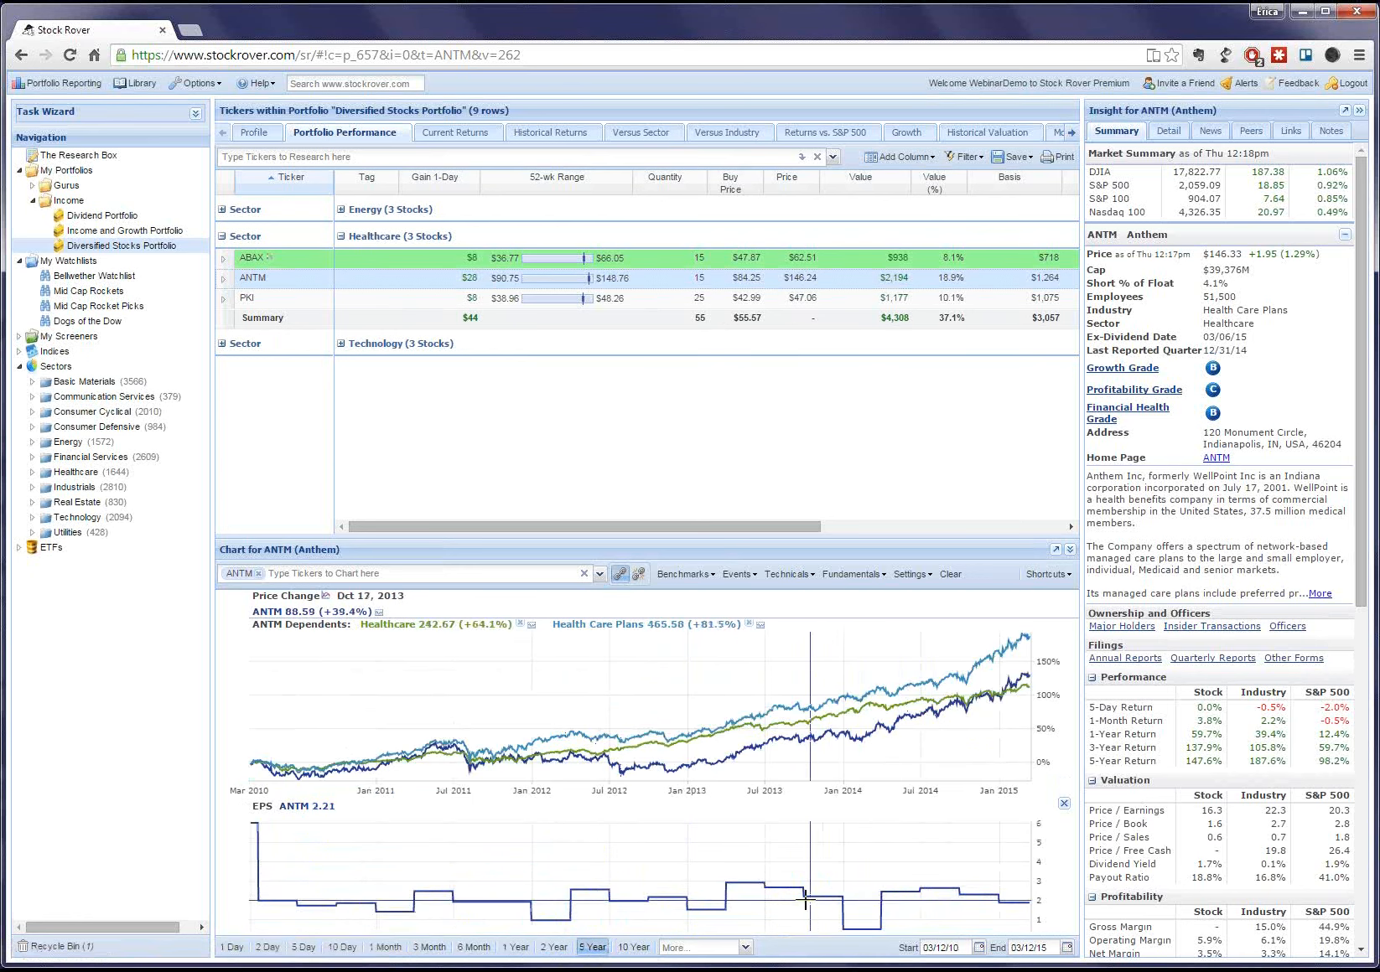
left_click(514, 948)
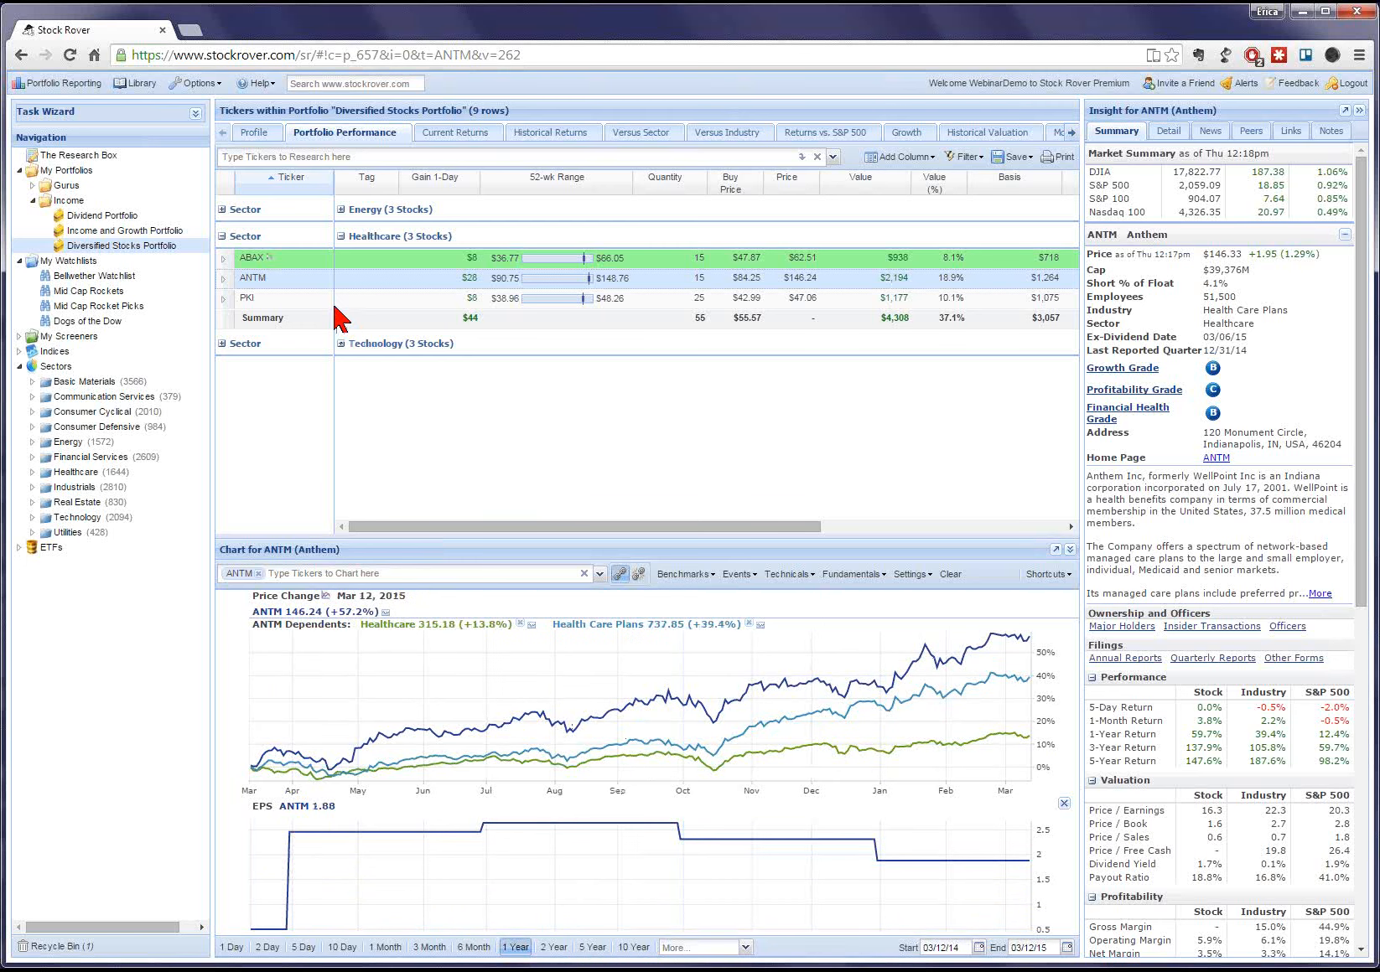
Color the ANTM row green in the portfolio table.
right_click(327, 278)
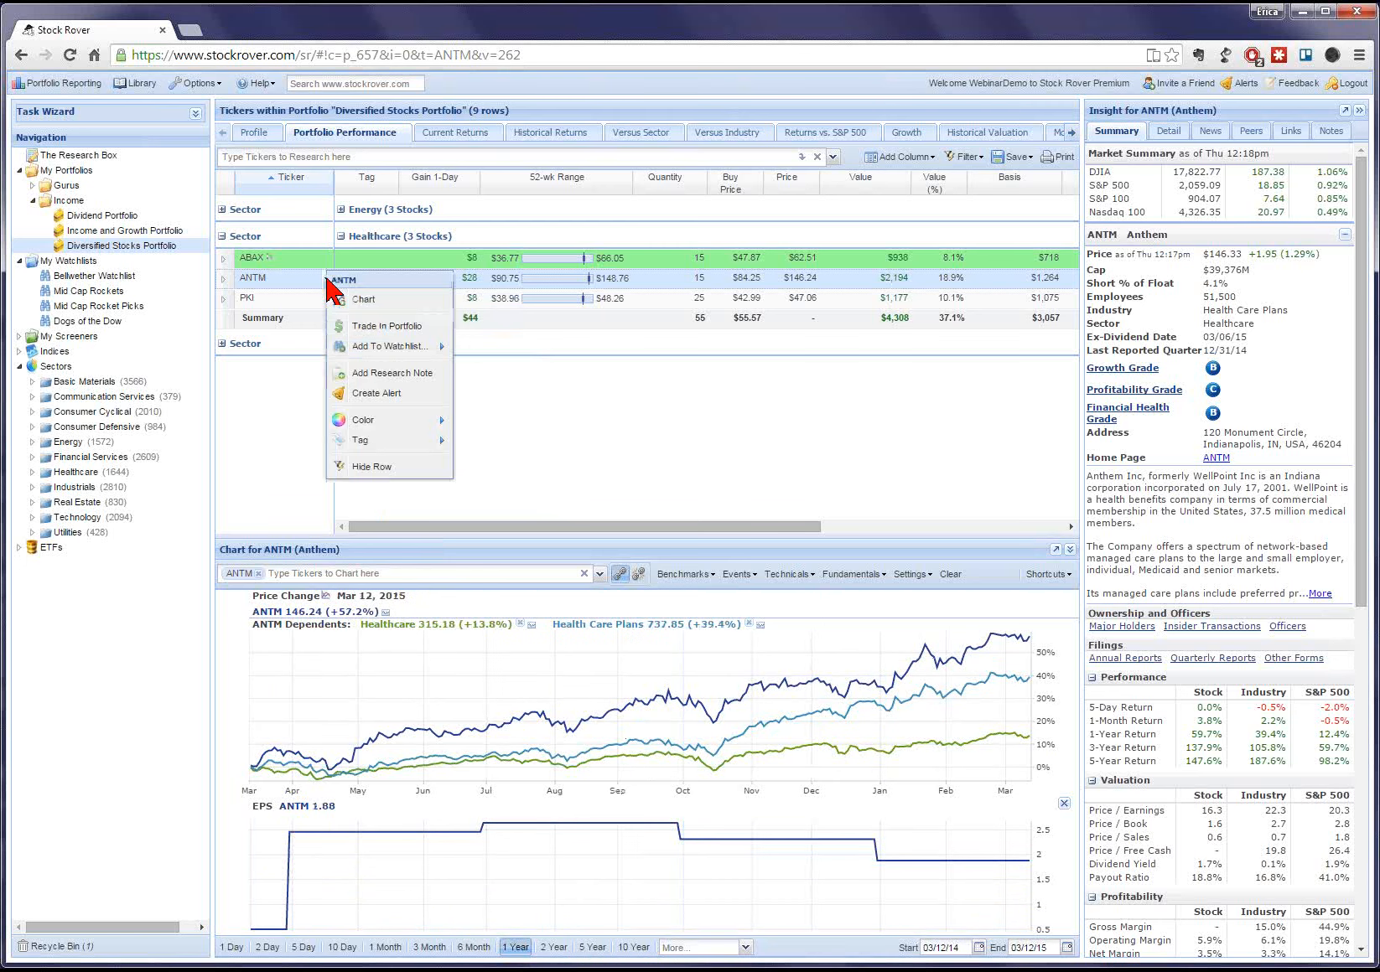
mouse_move(362, 419)
left_click(493, 447)
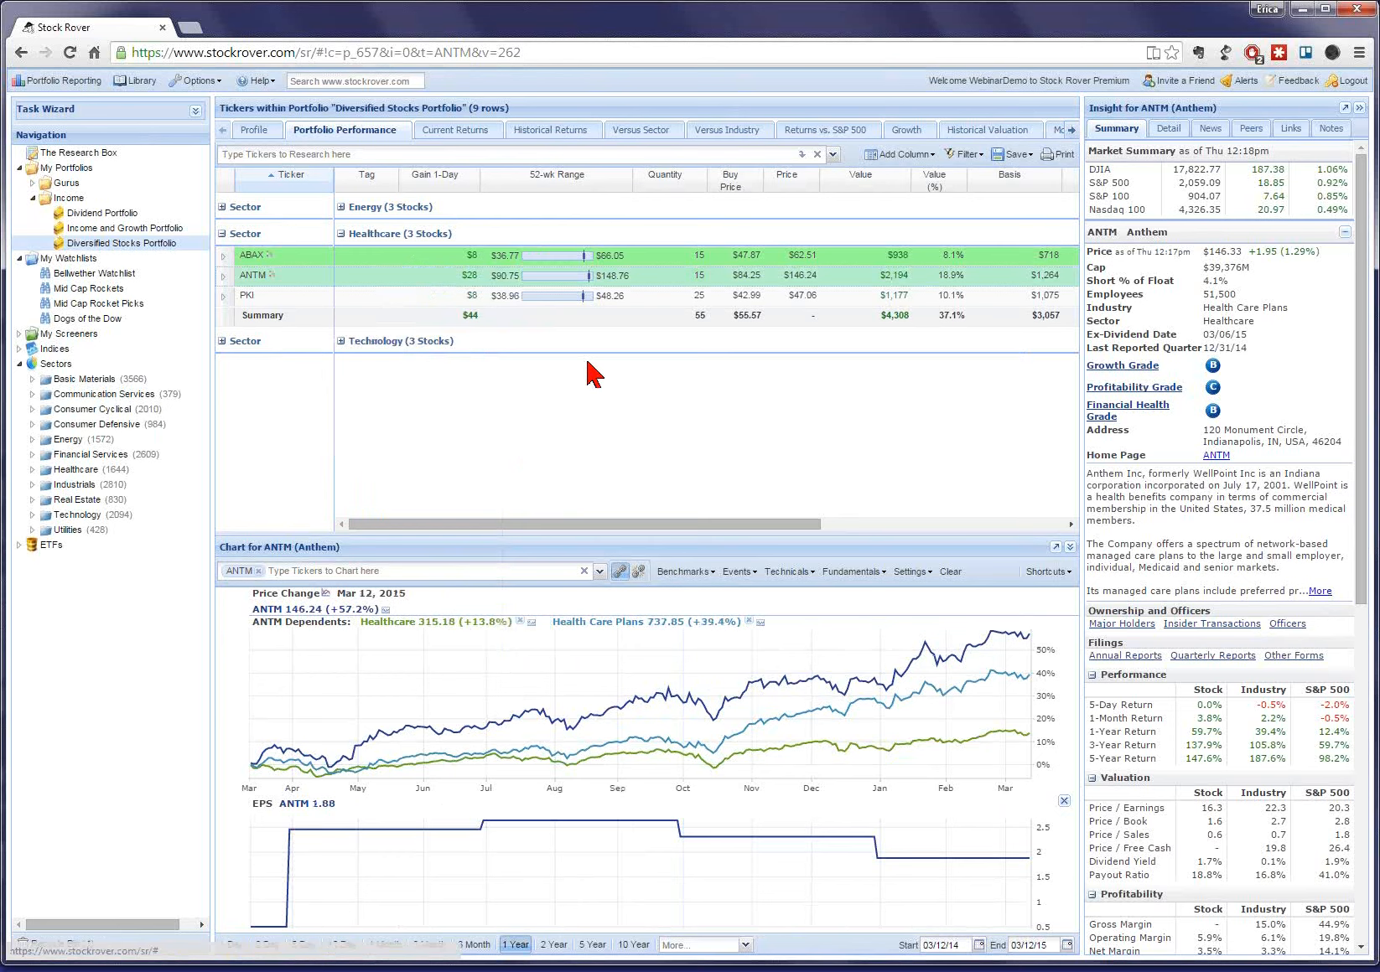
Chart PKI and compare it with its sector and industry over 5 years and 1 year.
left_click(673, 295)
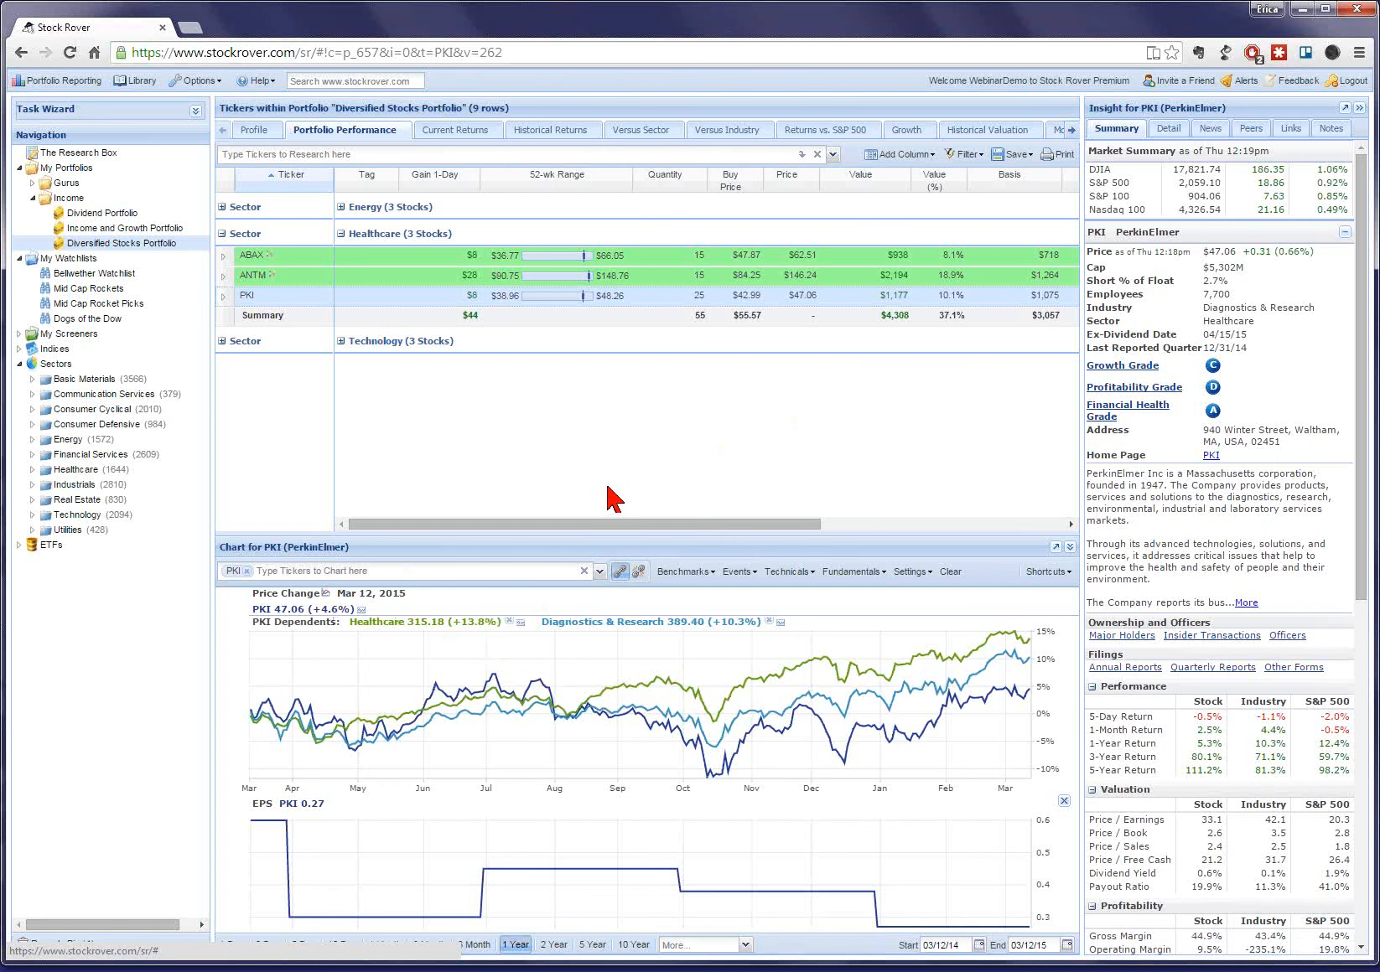
left_click(592, 947)
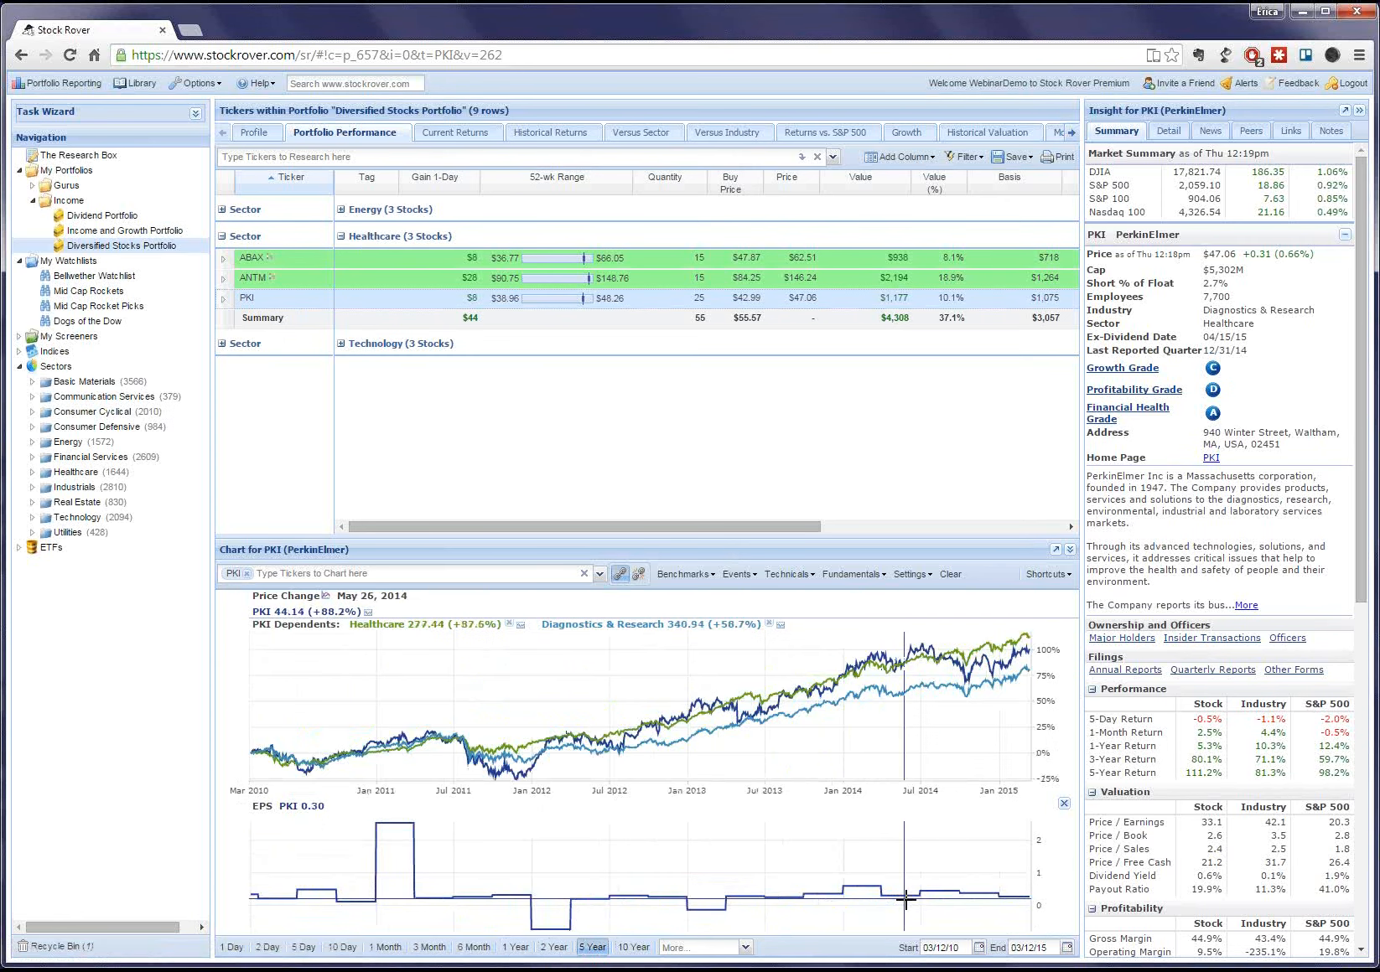
left_click(515, 948)
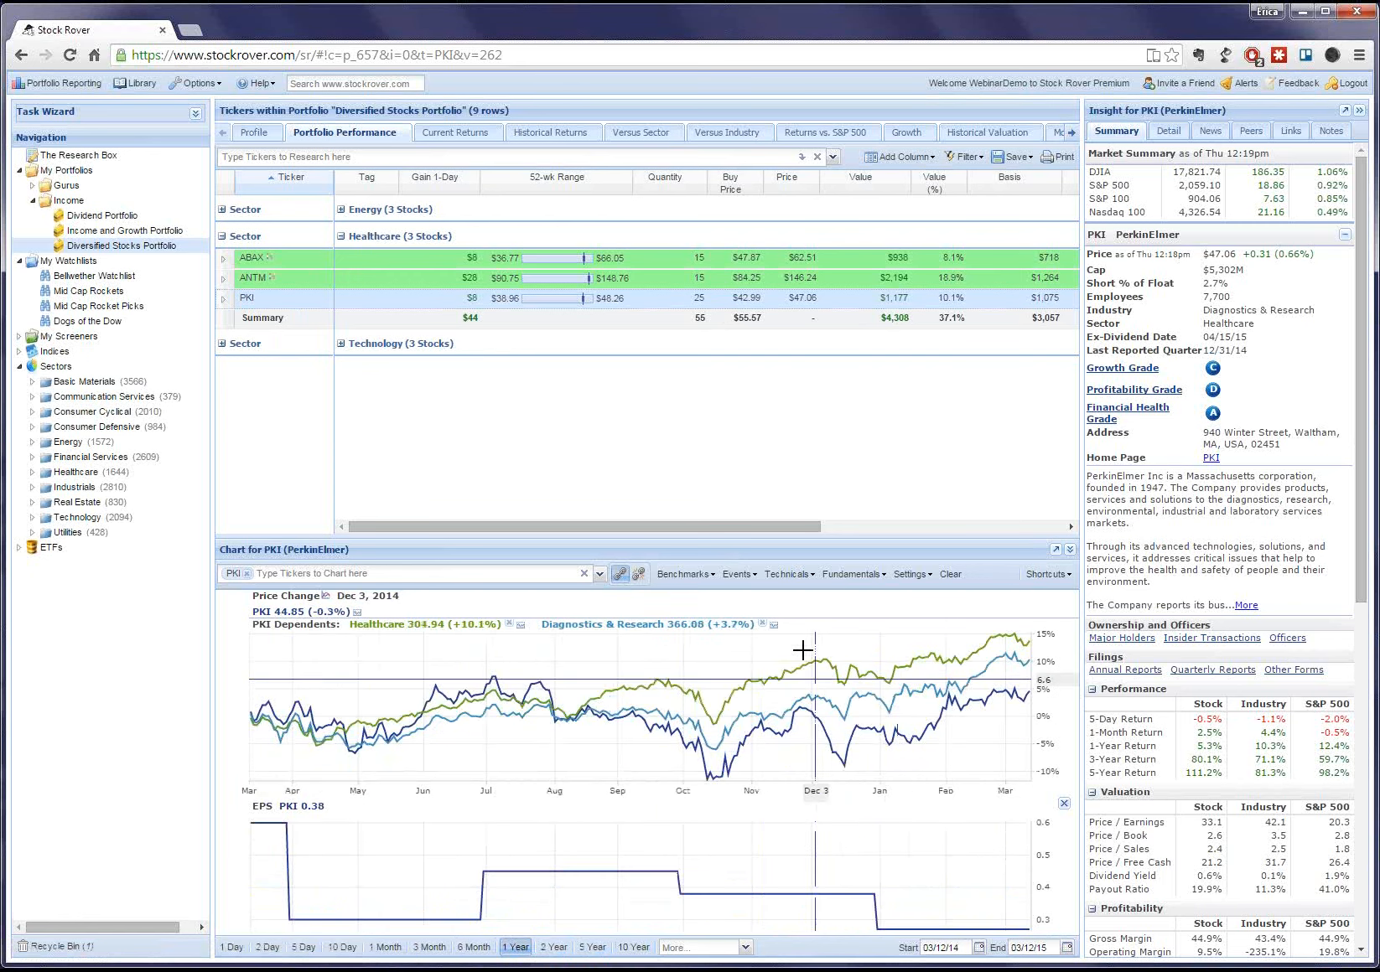
Color the PKI row yellow in the portfolio table.
mouse_move(329, 310)
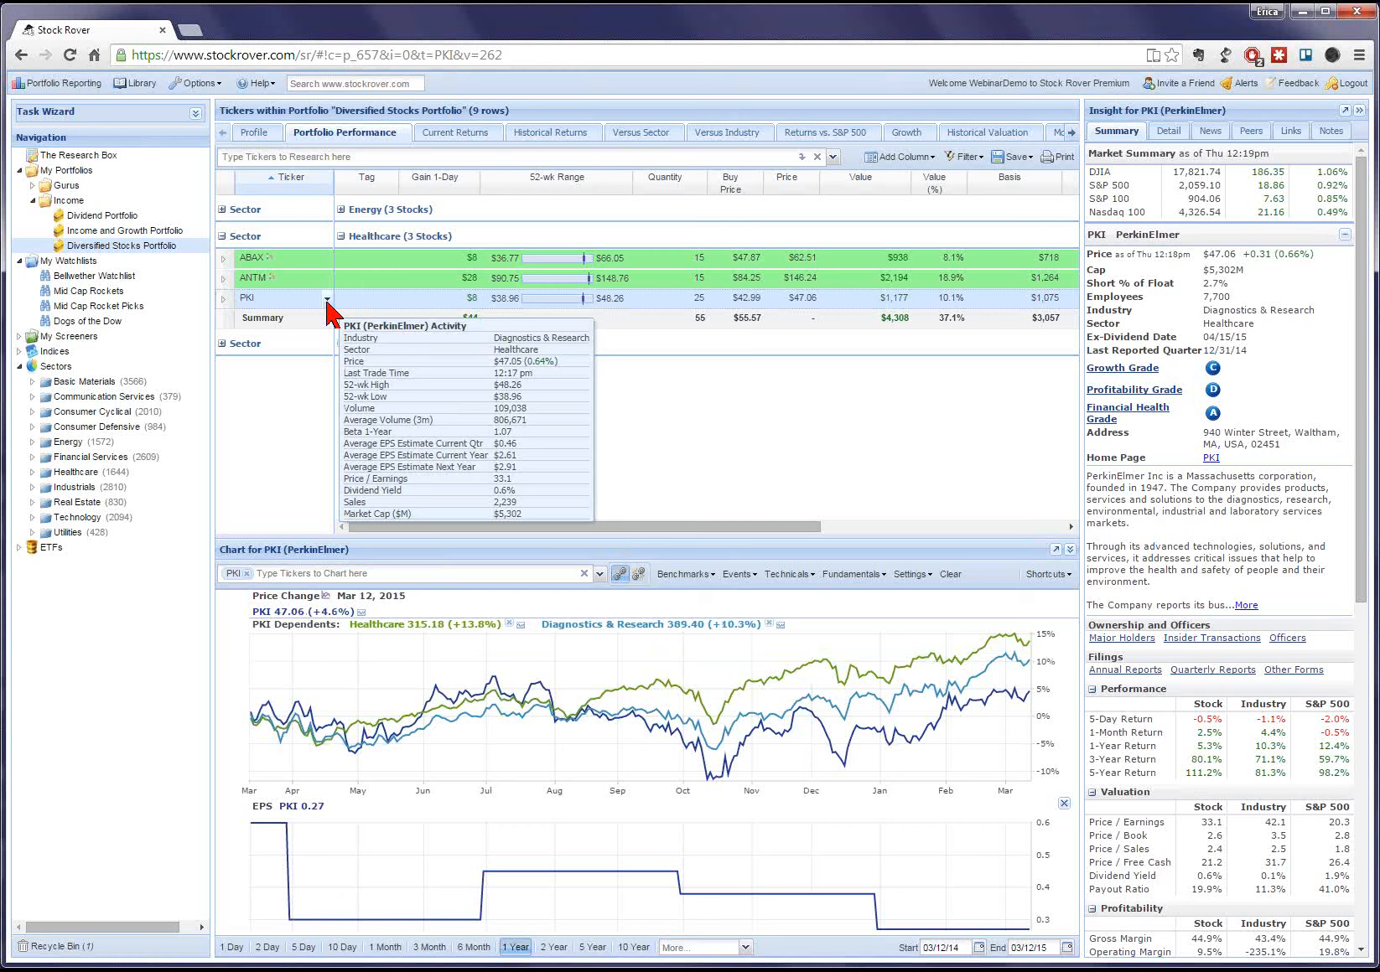
left_click(328, 301)
mouse_move(400, 440)
left_click(505, 476)
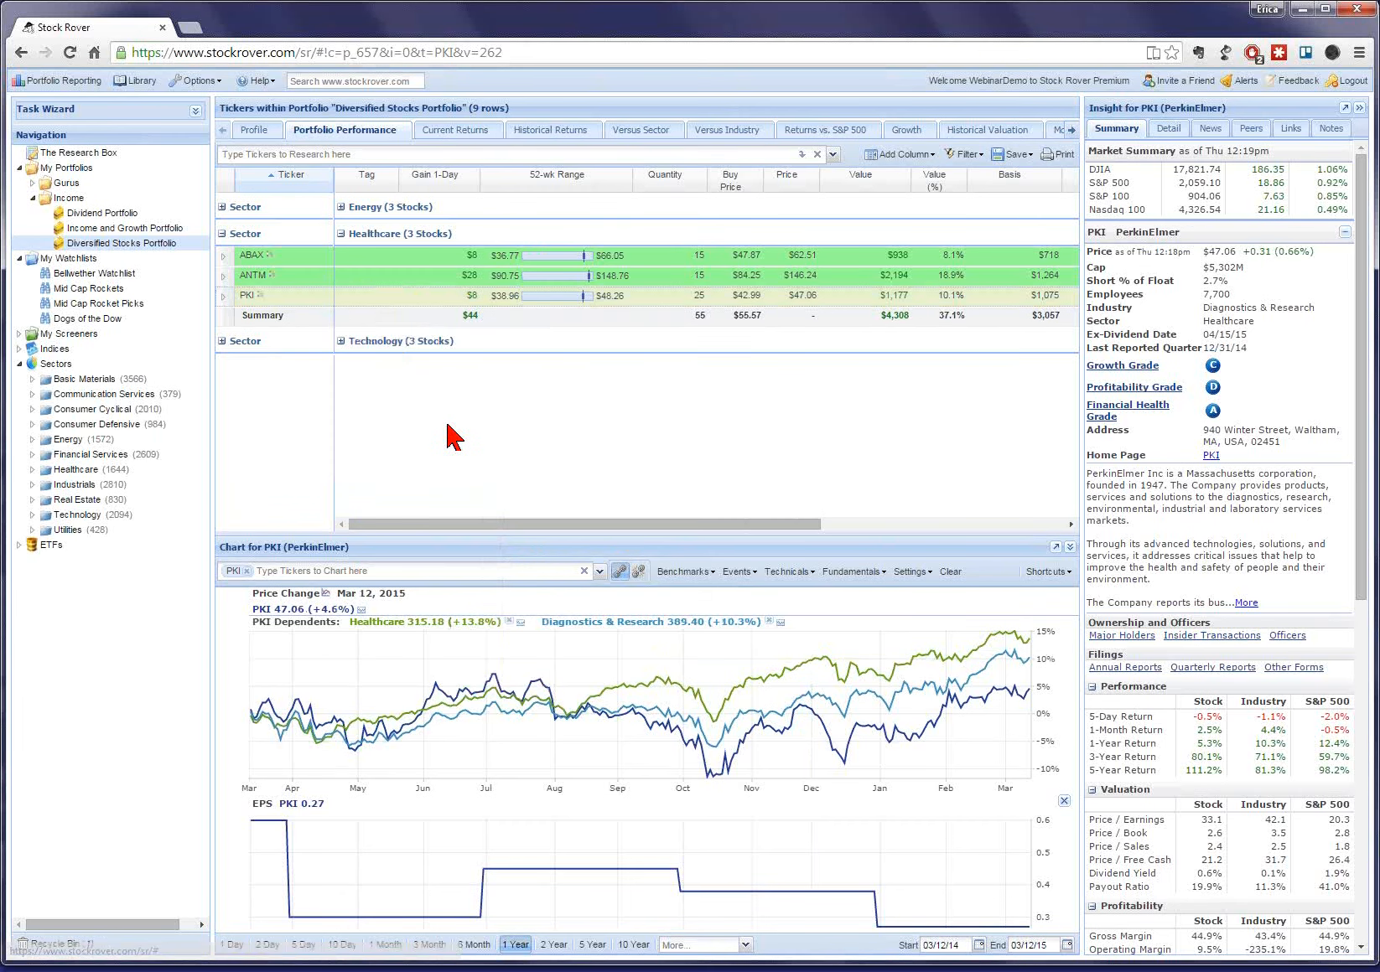
Tag PKI with "different industry".
mouse_move(328, 301)
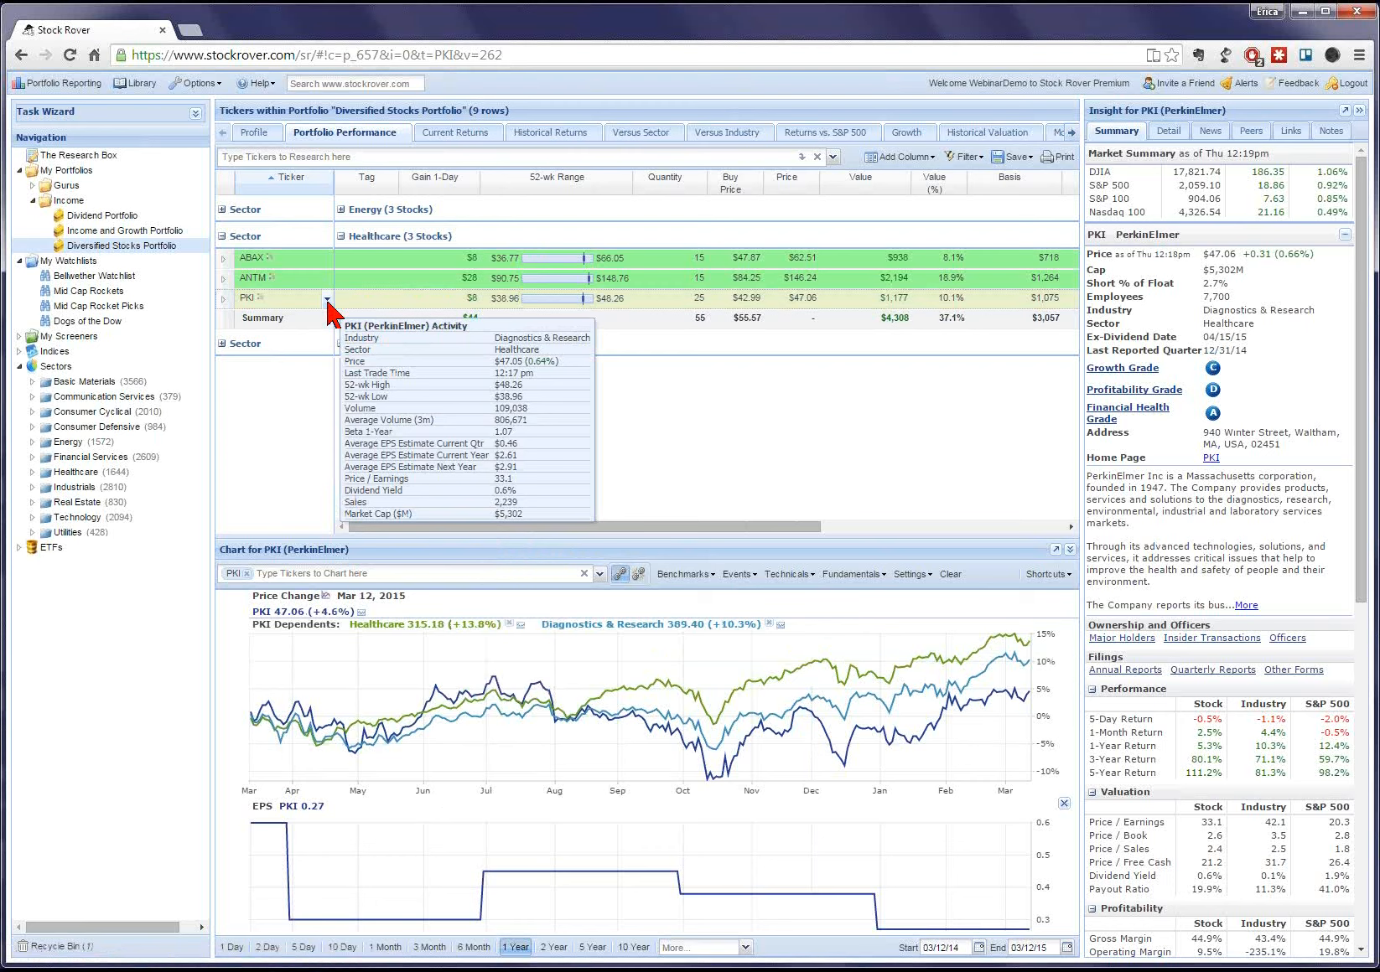
left_click(327, 300)
mouse_move(360, 460)
left_click(492, 463)
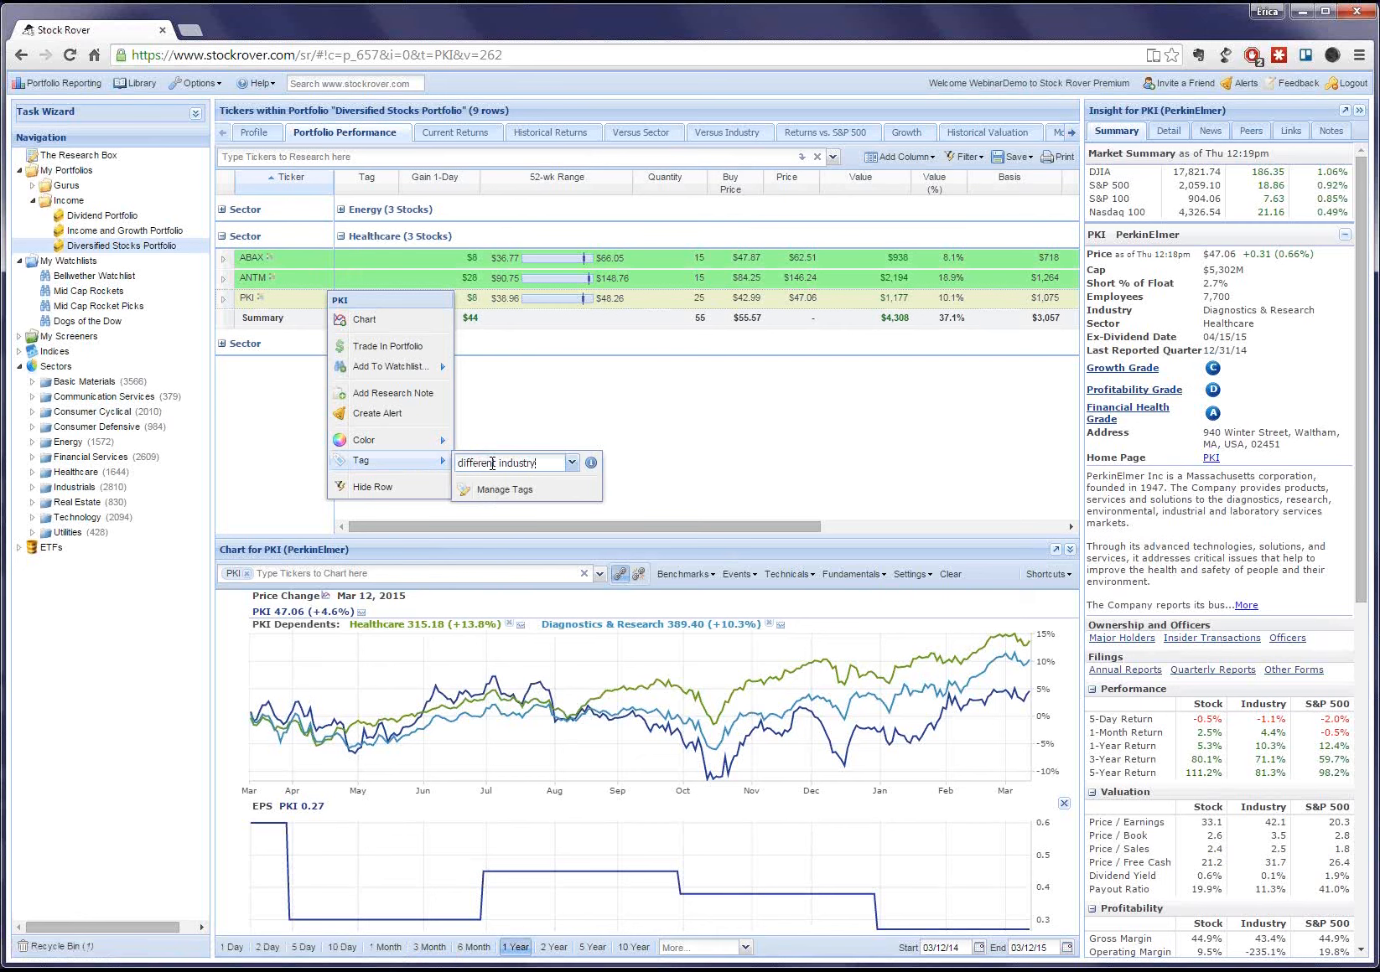
key("Return")
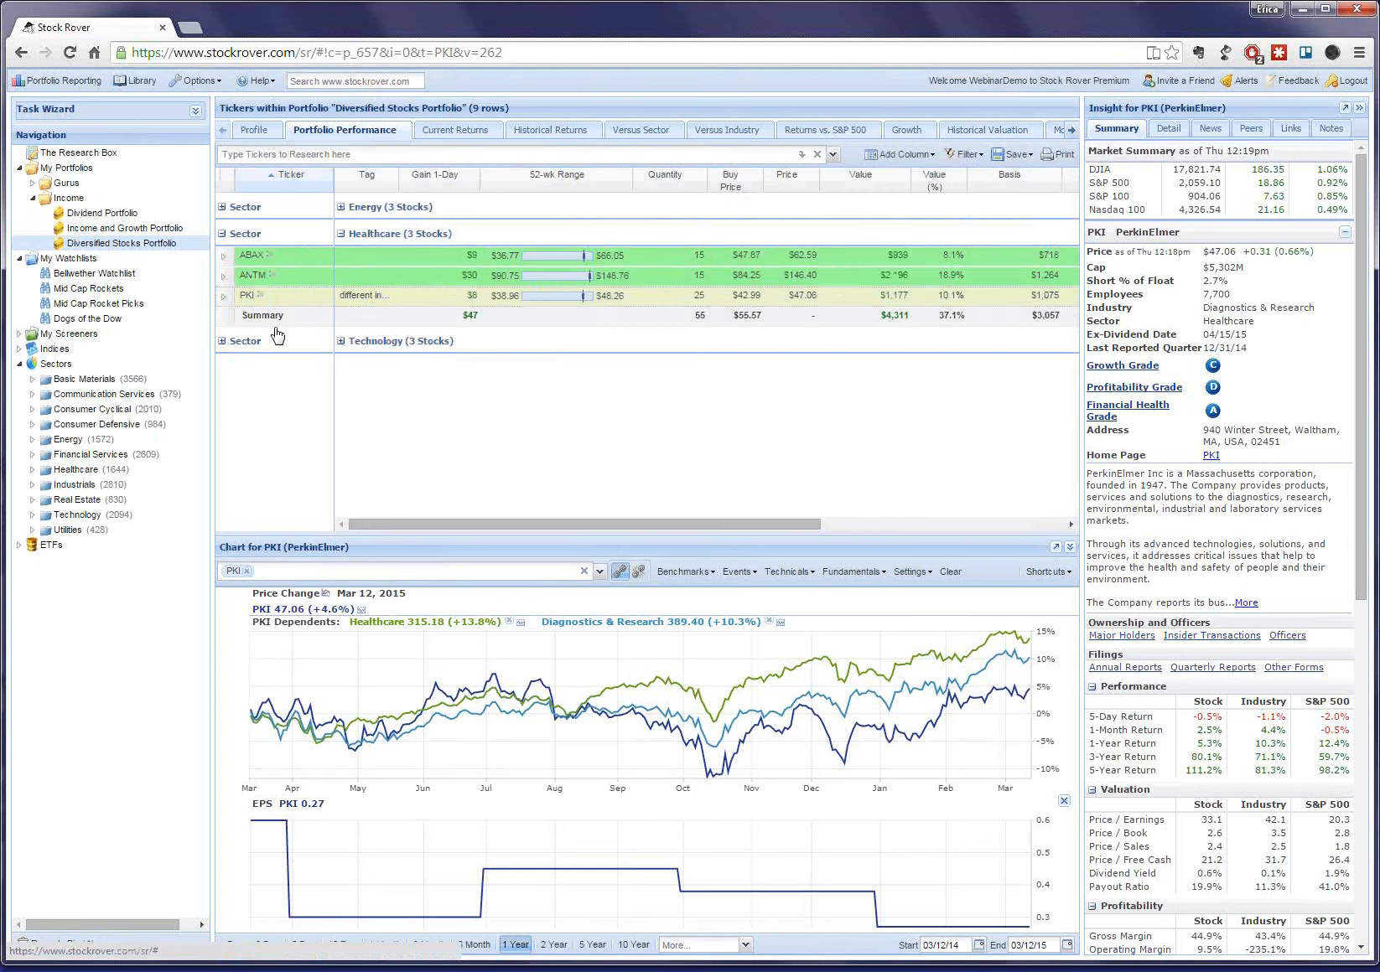
Collapse the Healthcare group and expand the Technology group.
left_click(222, 235)
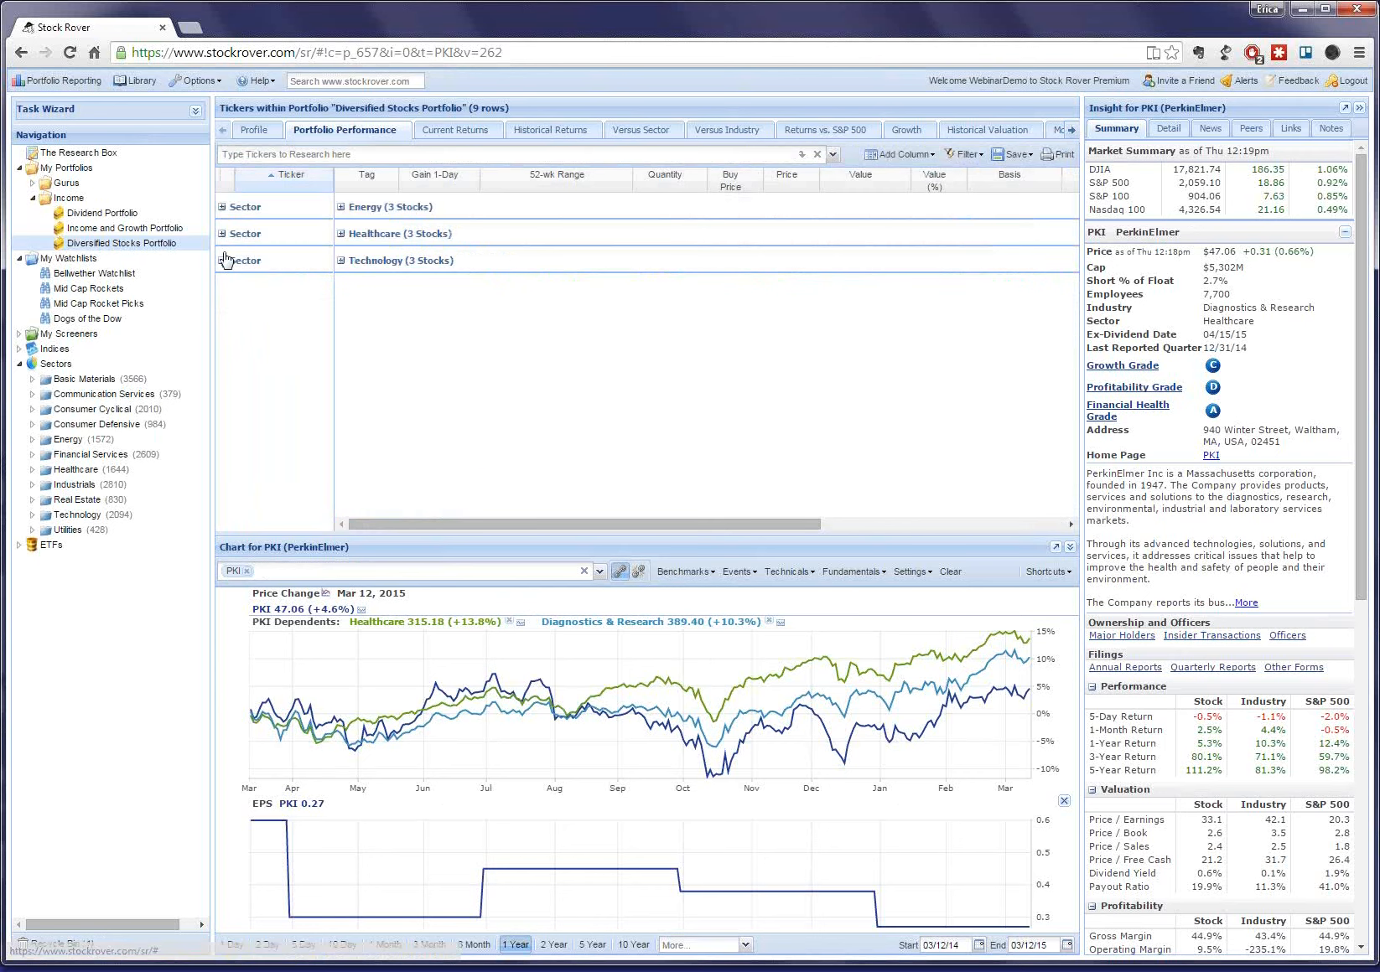
left_click(223, 261)
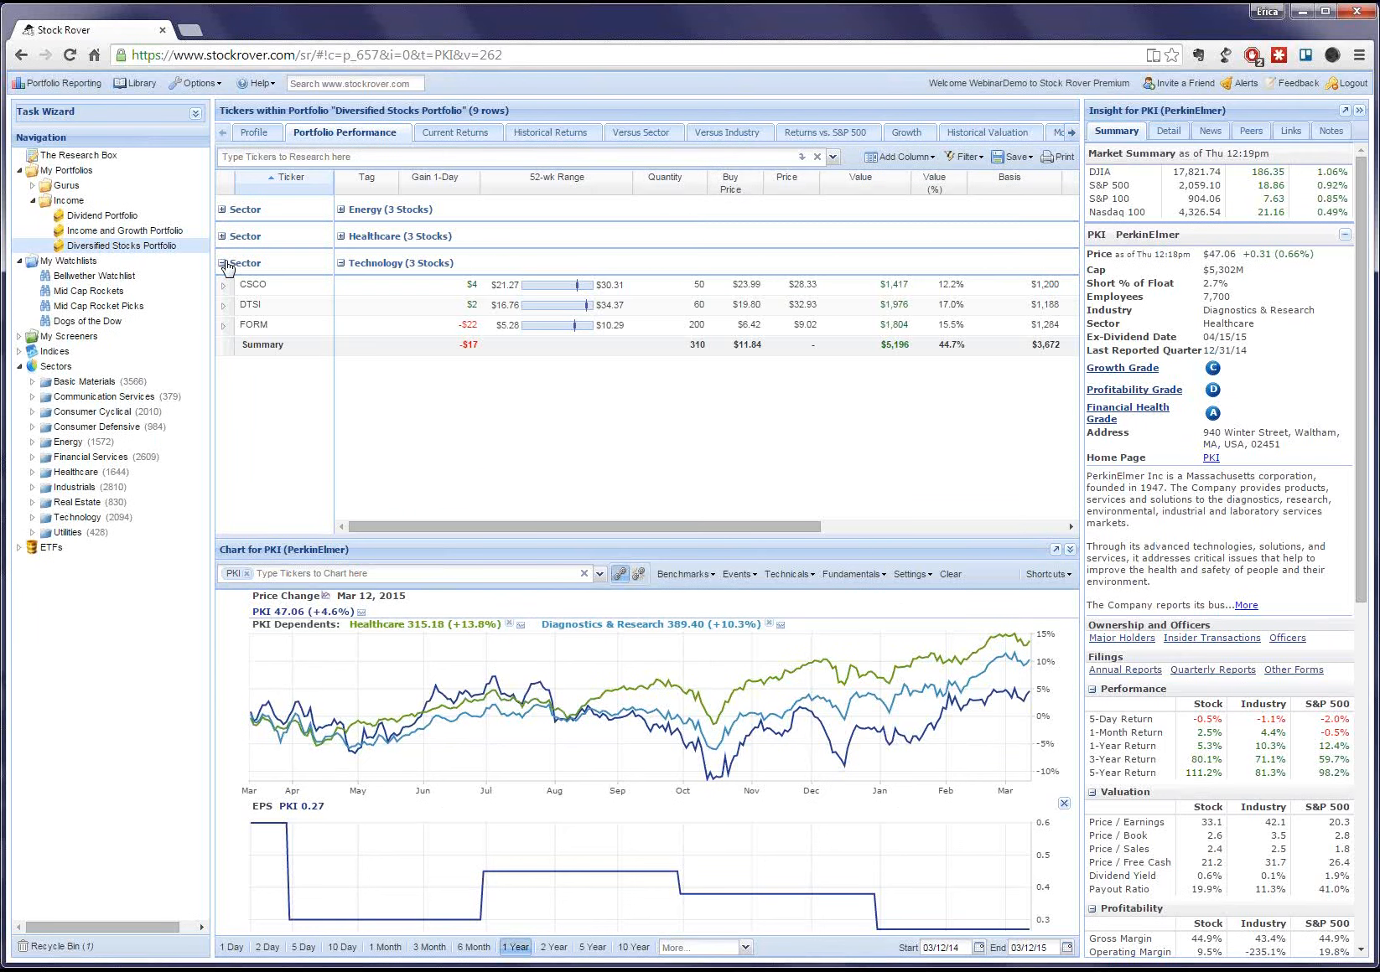
Remove the EPS panel, both benchmarks and PKI from the chart, and chart the Technology sector instead.
left_click(1064, 801)
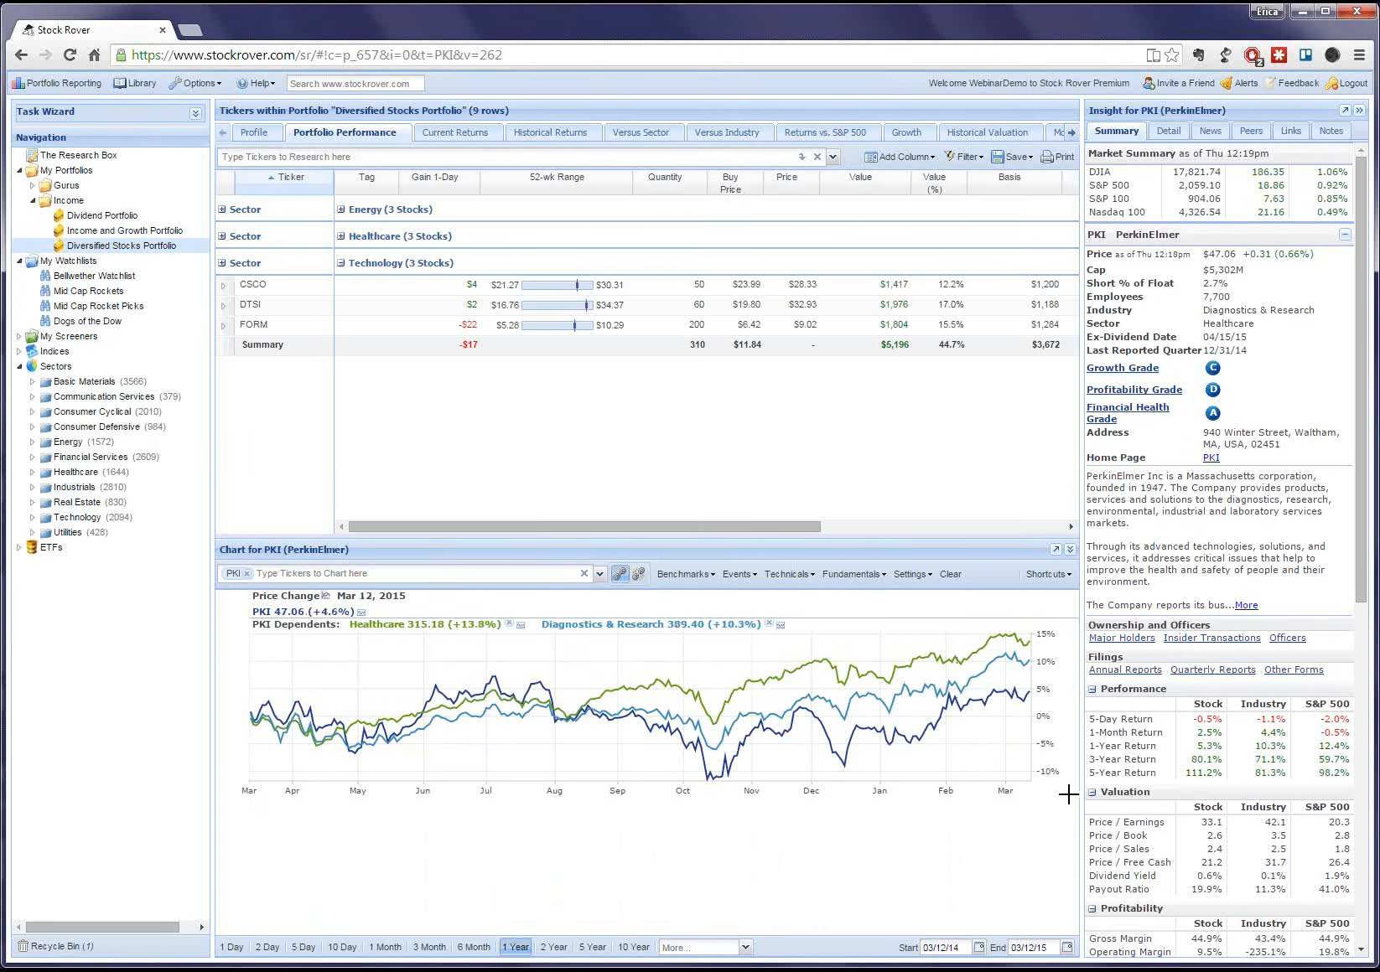
left_click(755, 624)
left_click(510, 625)
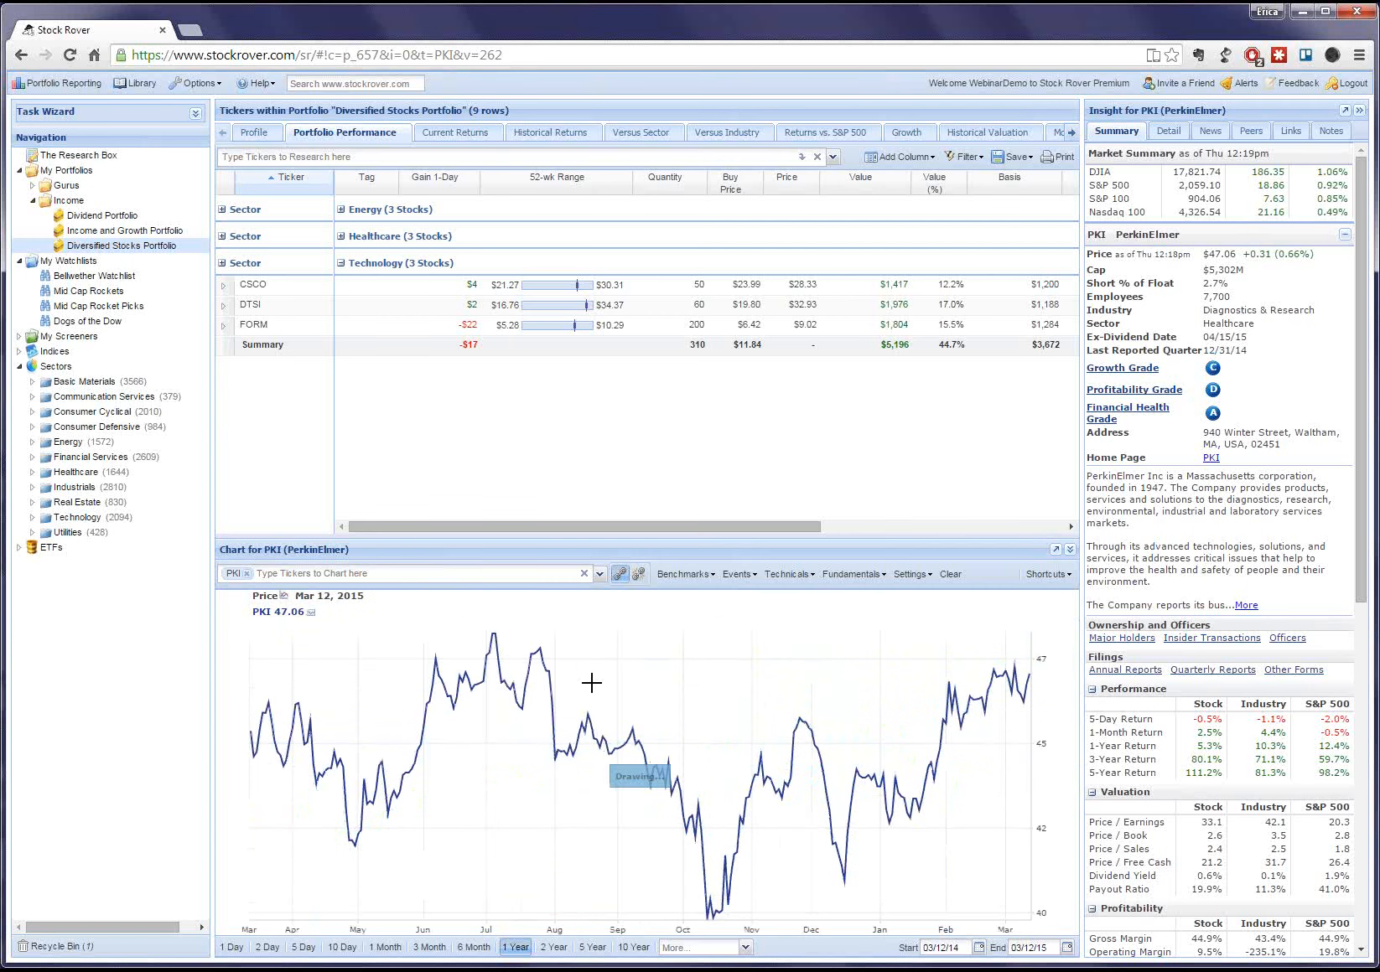
left_click(246, 574)
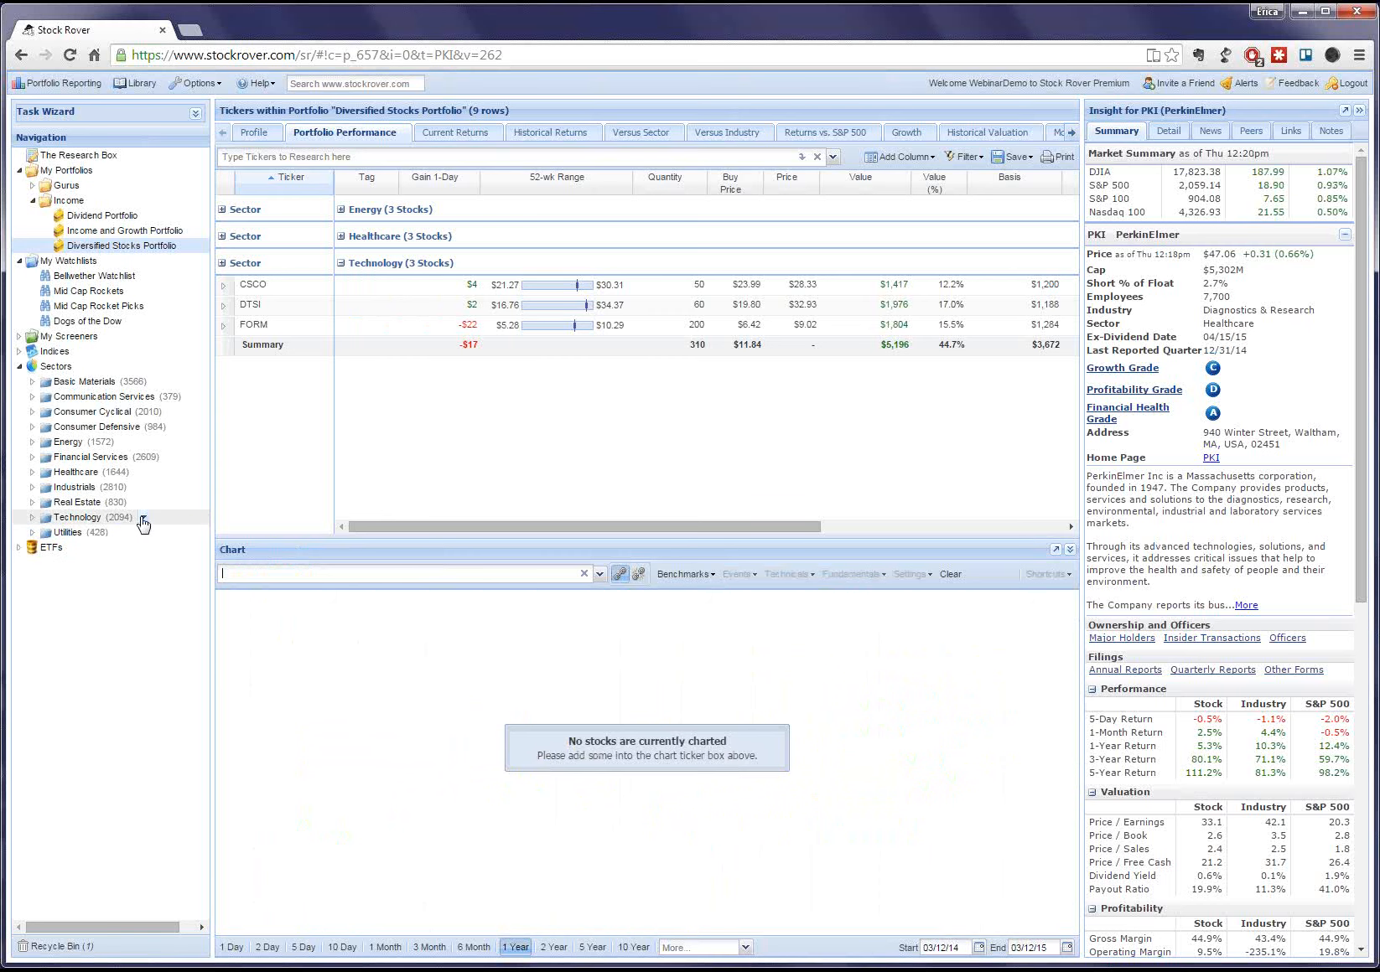
left_click(143, 520)
left_click(176, 553)
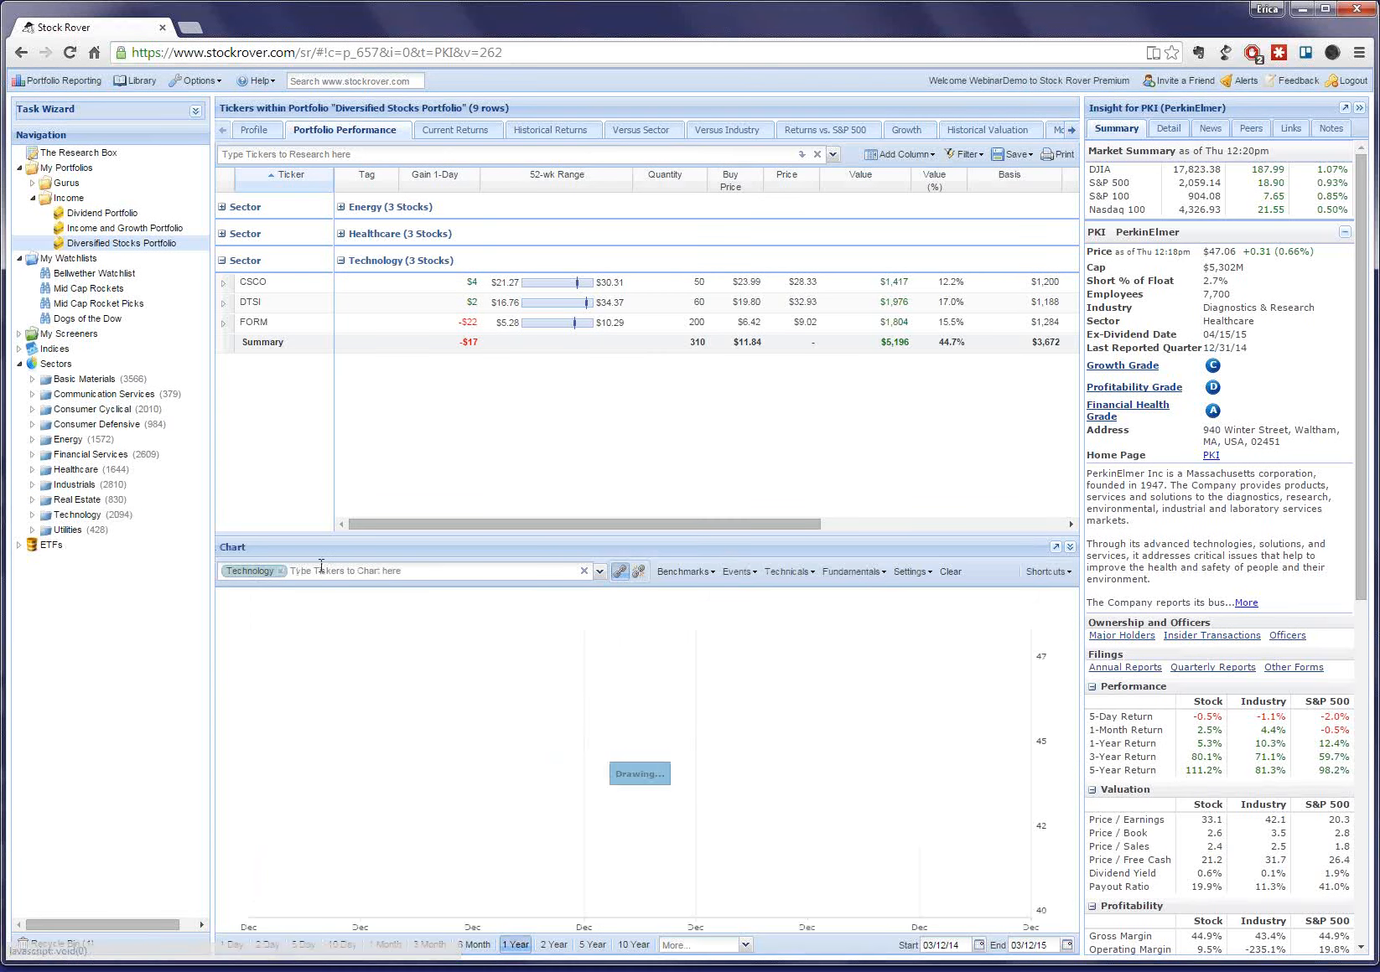
Chart the Technology sector over two years with 50- and 150-day simple moving averages.
left_click(554, 947)
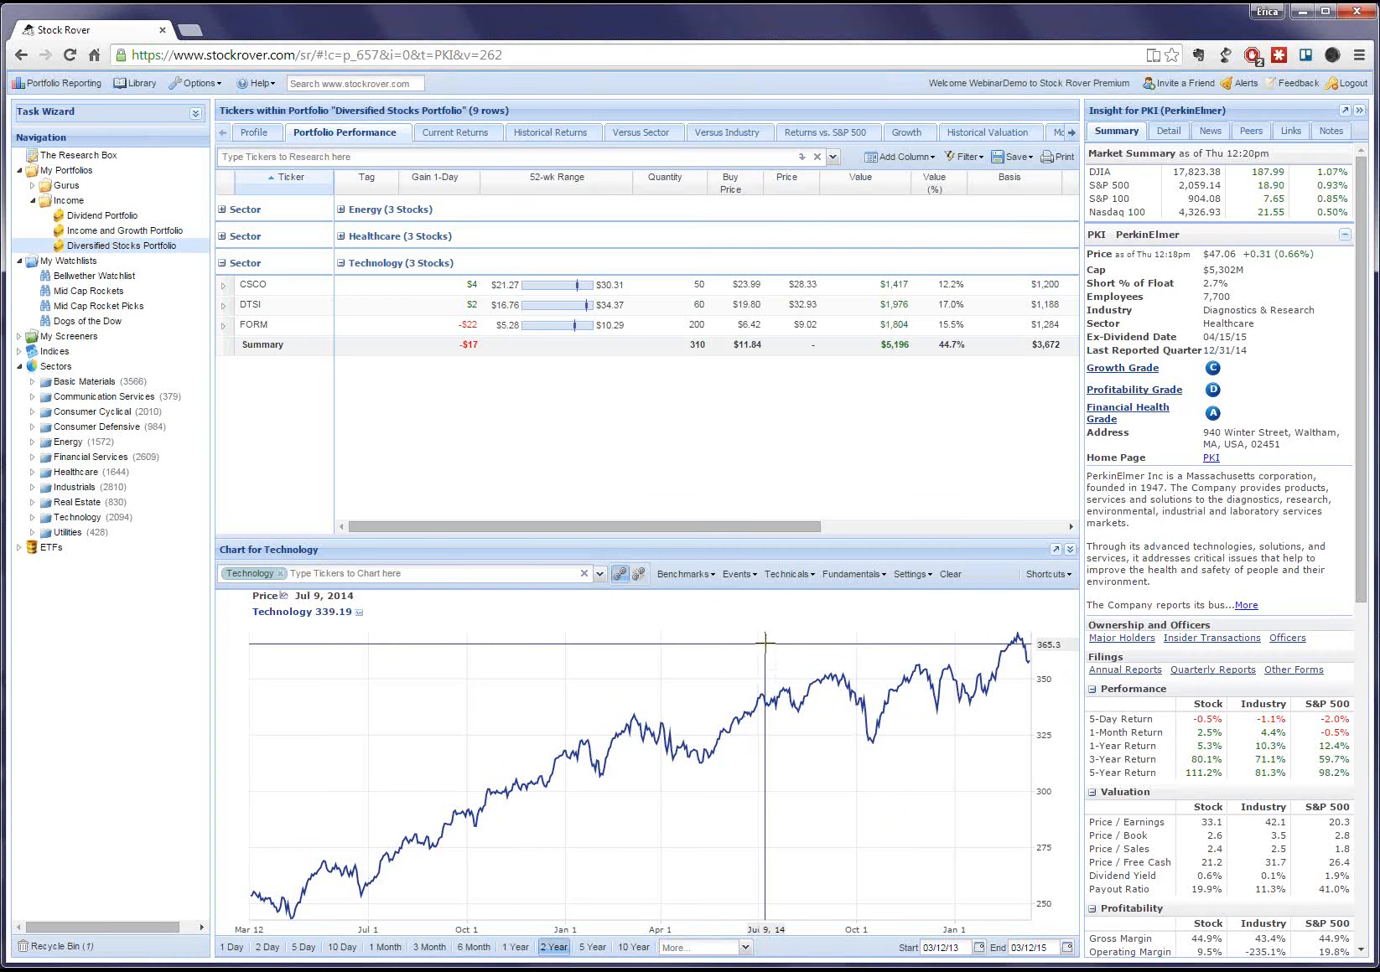
left_click(776, 578)
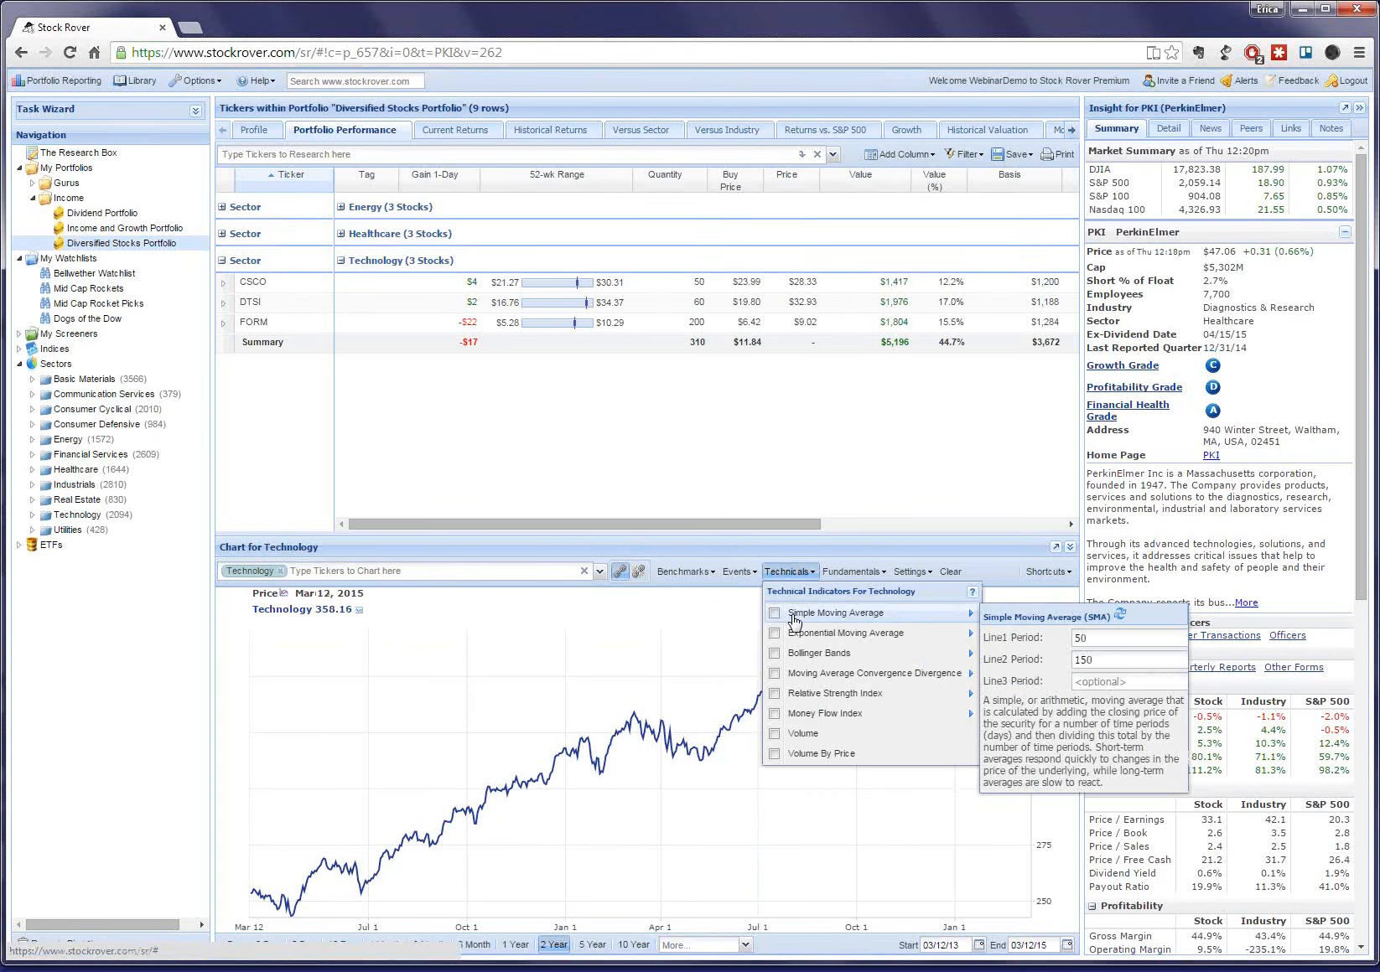
left_click(790, 617)
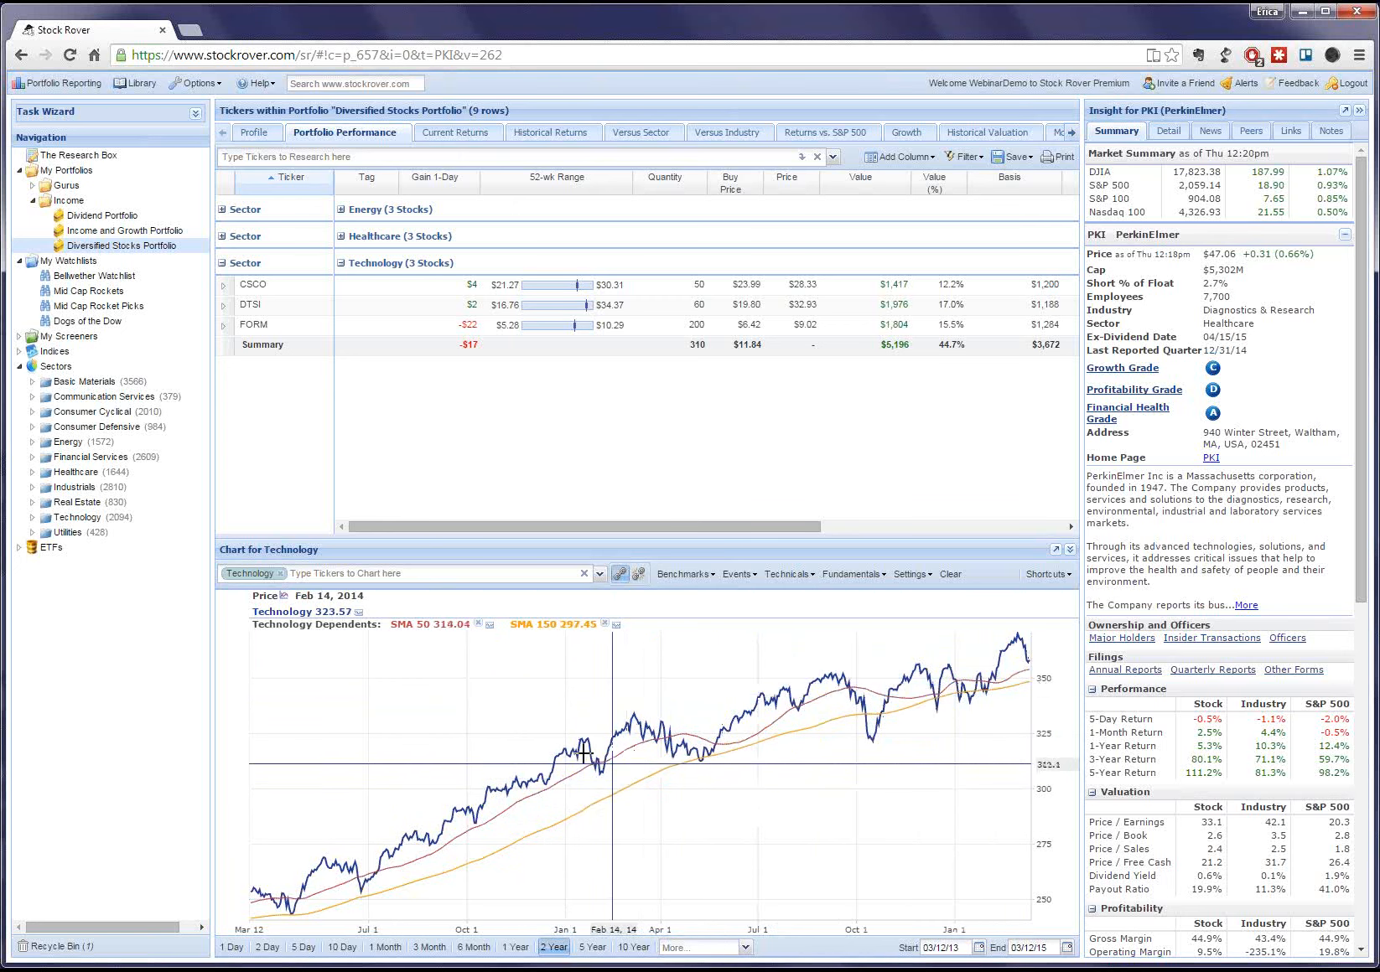
Remove both simple moving average lines from the Technology chart.
left_click(478, 623)
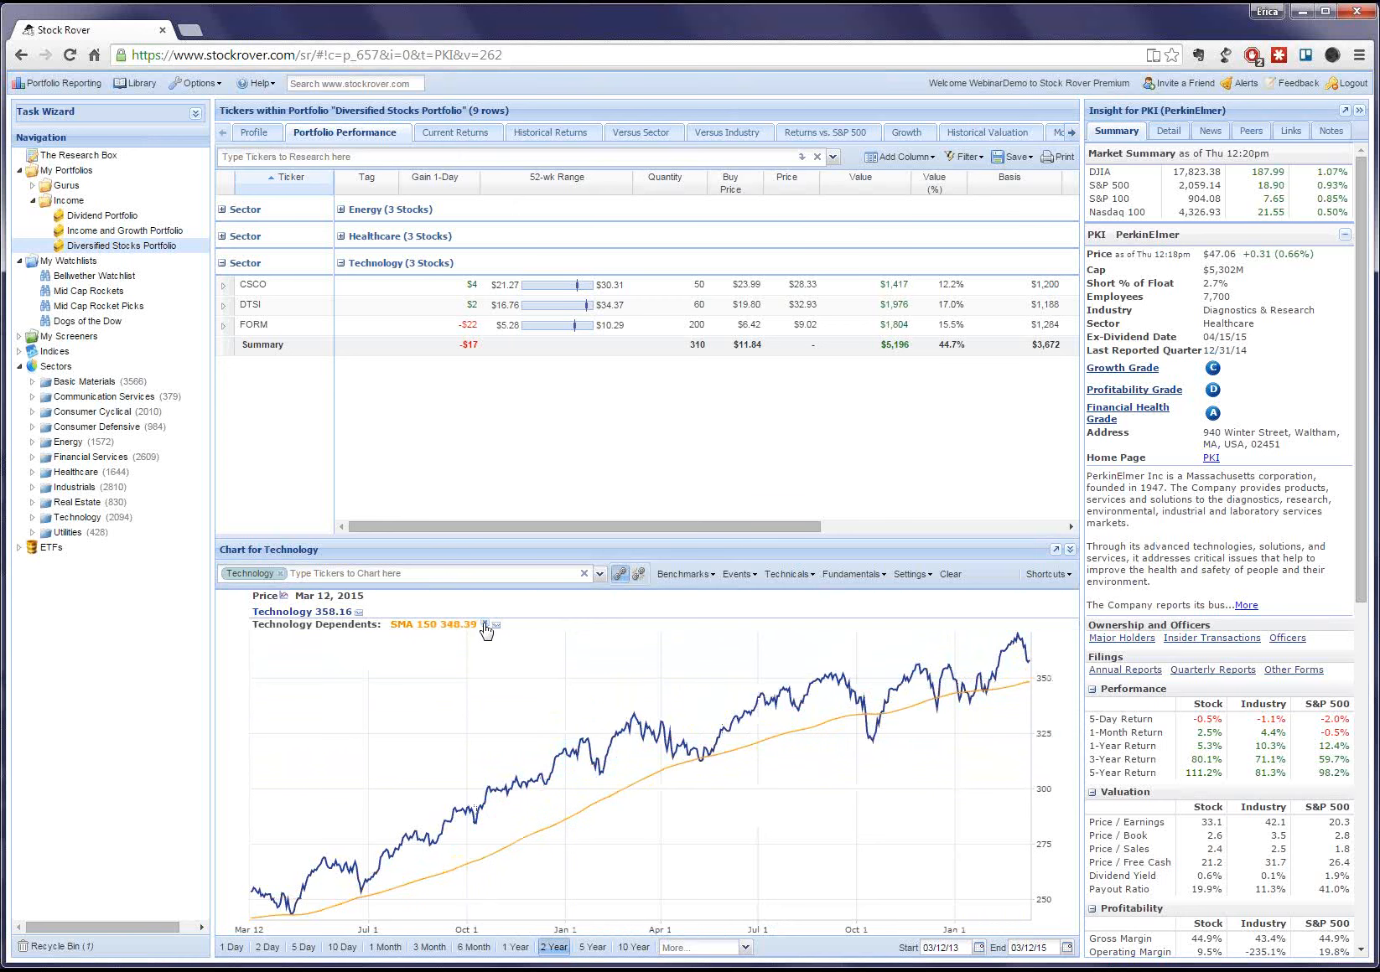
left_click(484, 625)
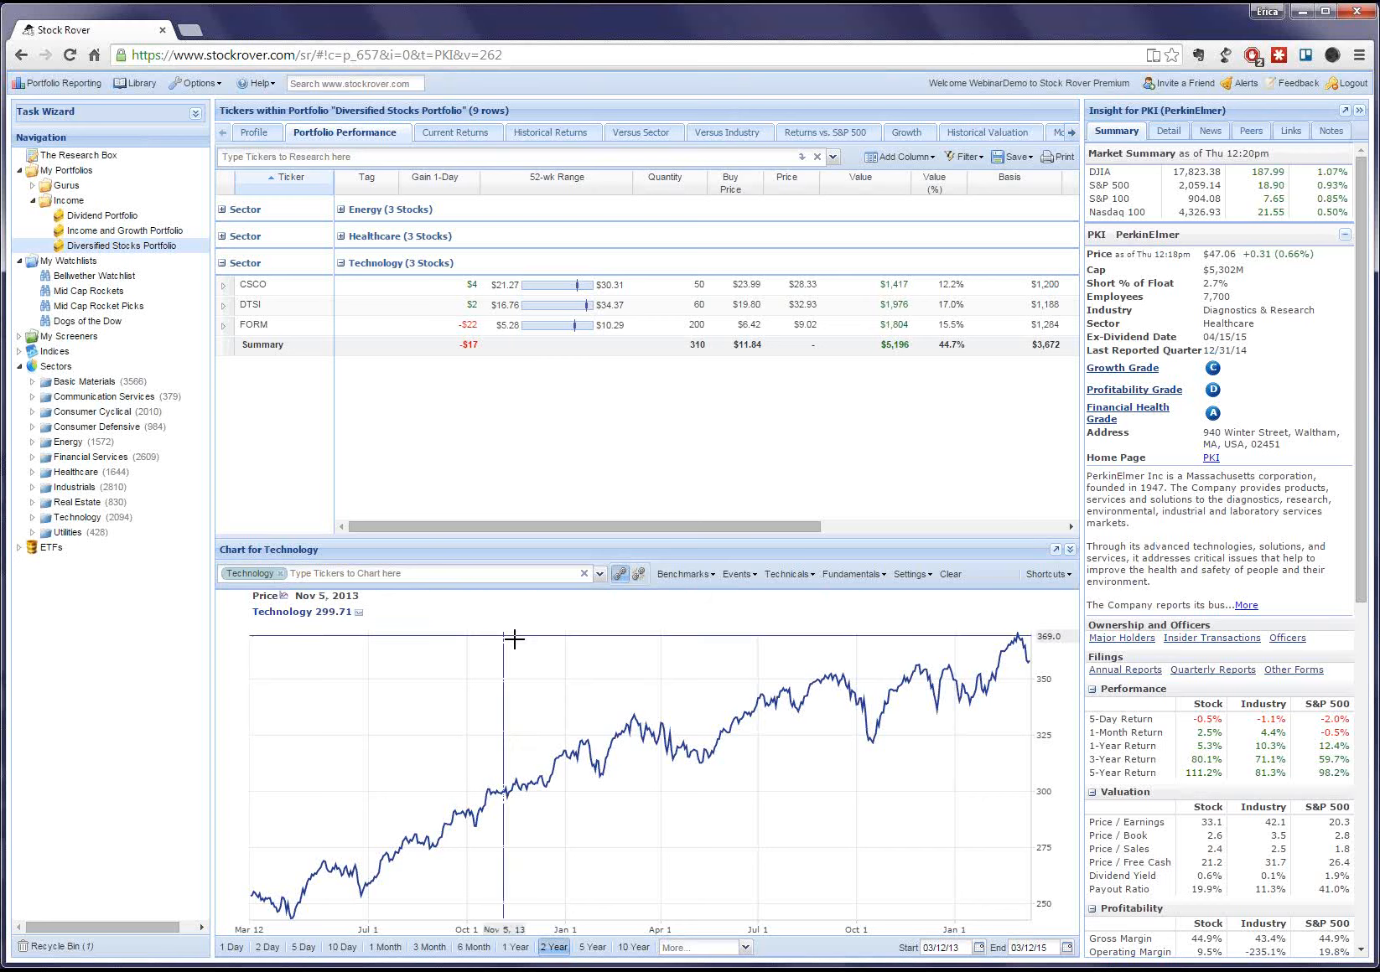
Chart CSCO over one year with the Diversified Stocks Portfolio as a benchmark.
left_click(652, 289)
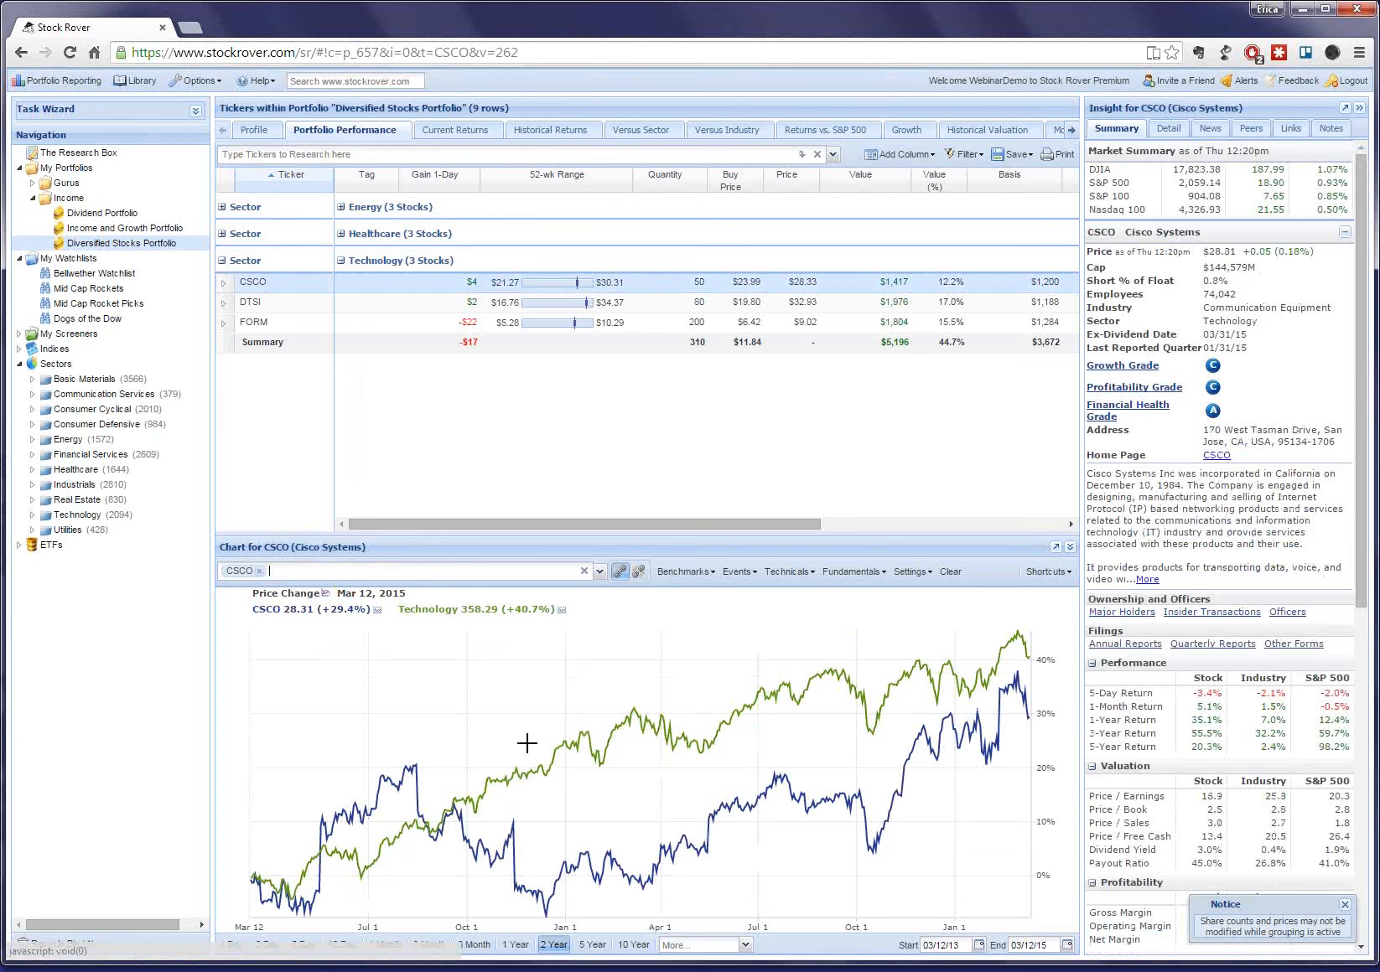
left_click(525, 947)
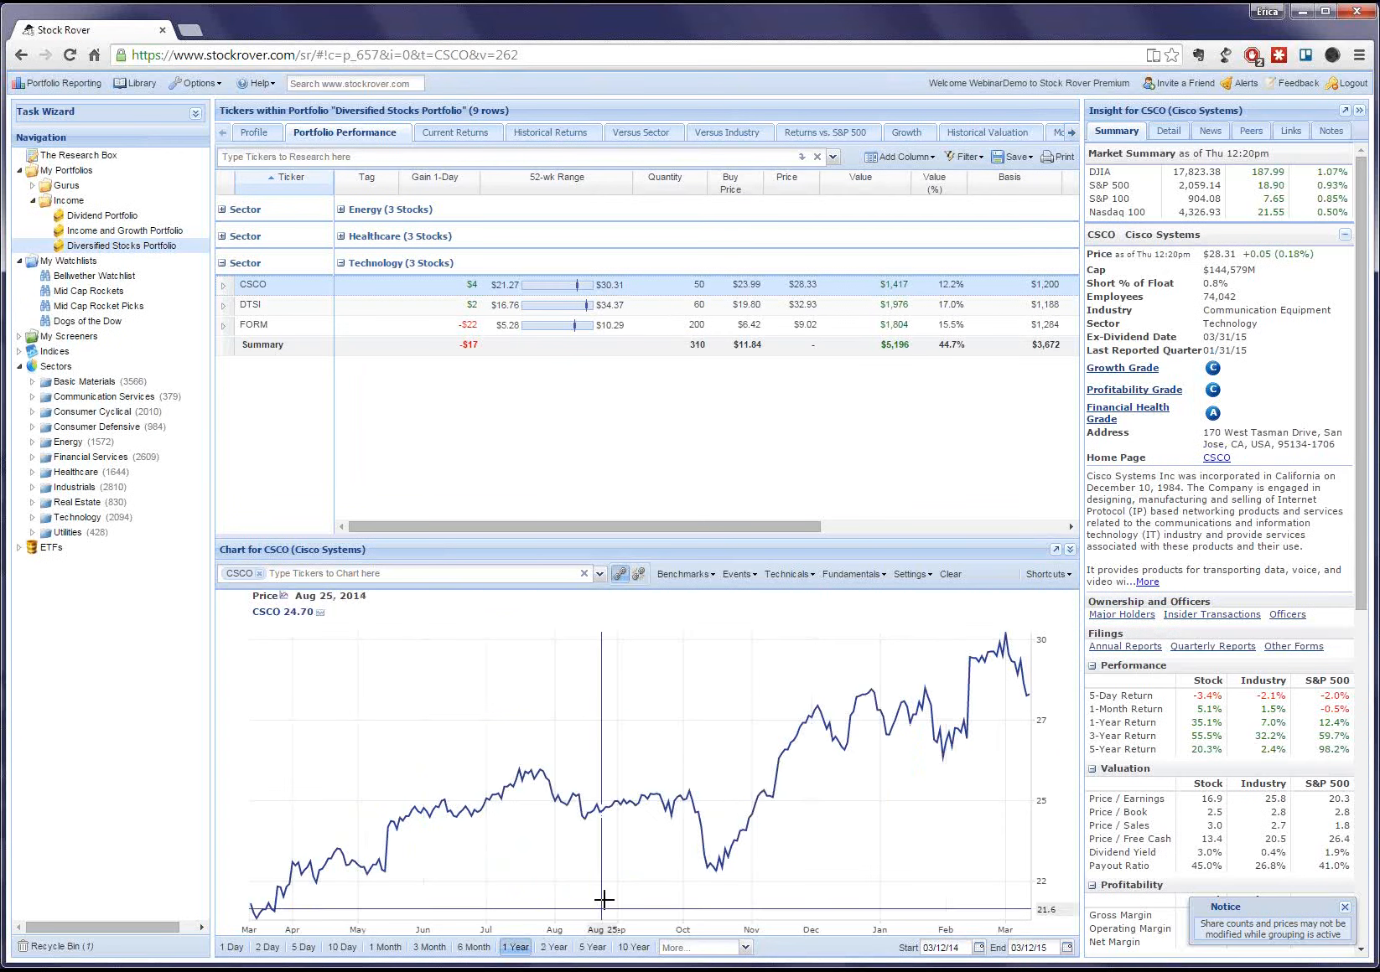
left_click(685, 575)
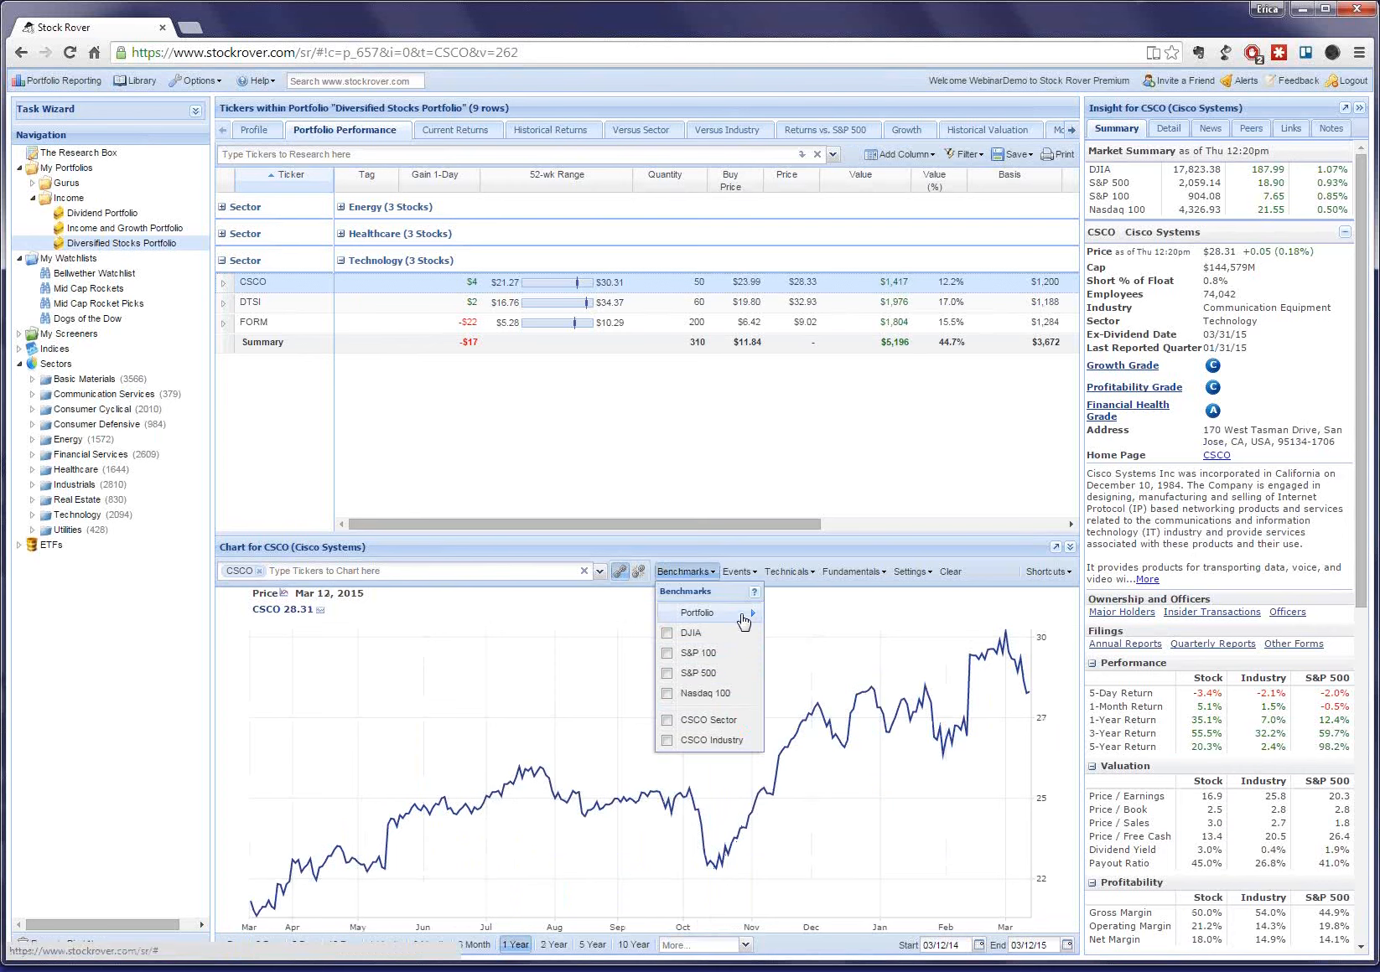
mouse_move(744, 621)
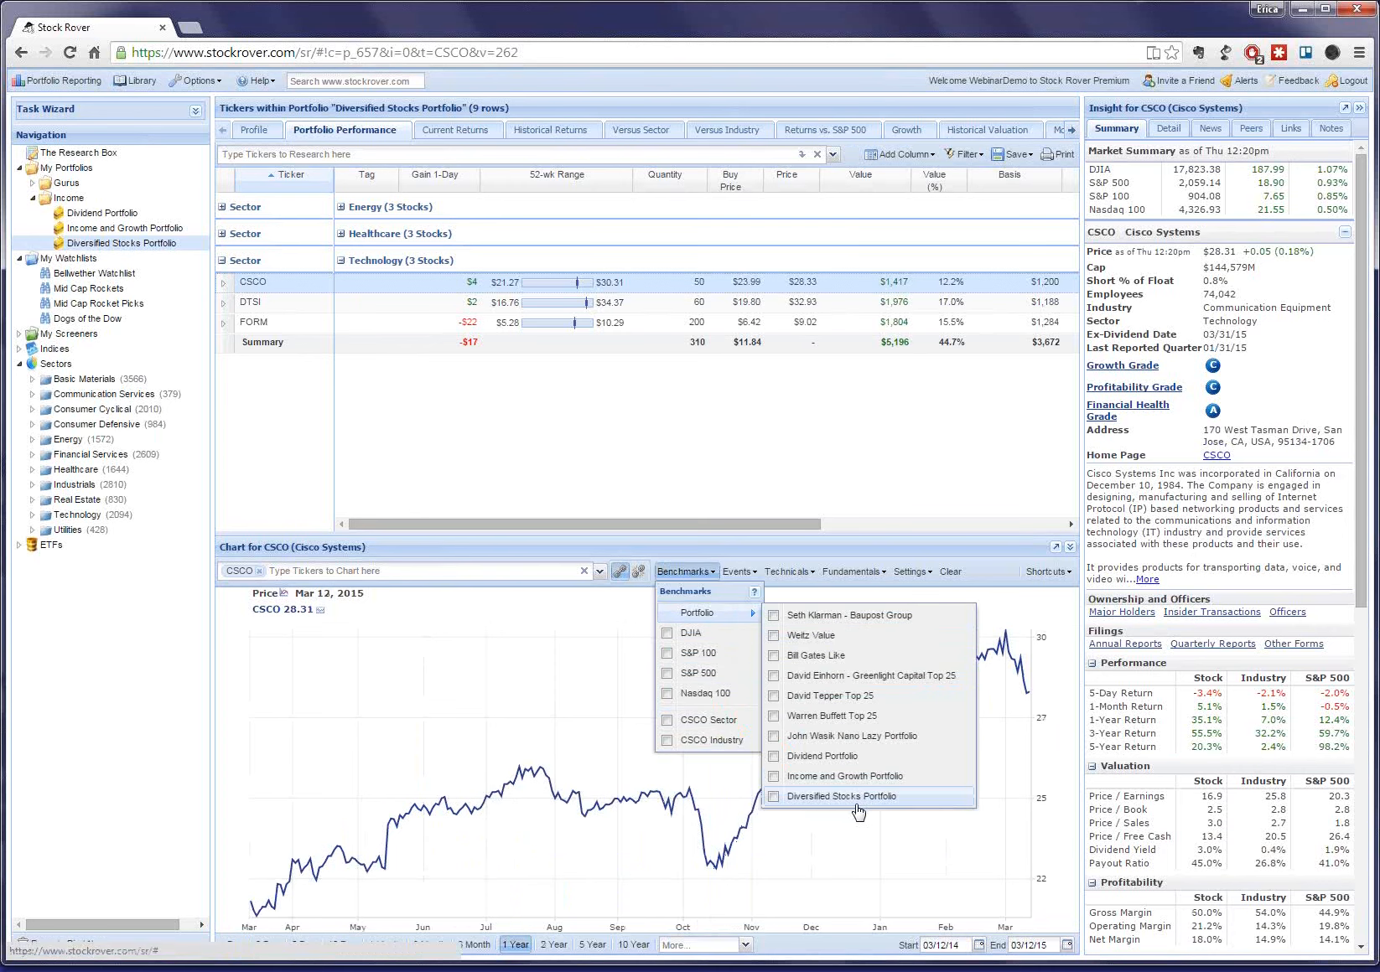
left_click(774, 800)
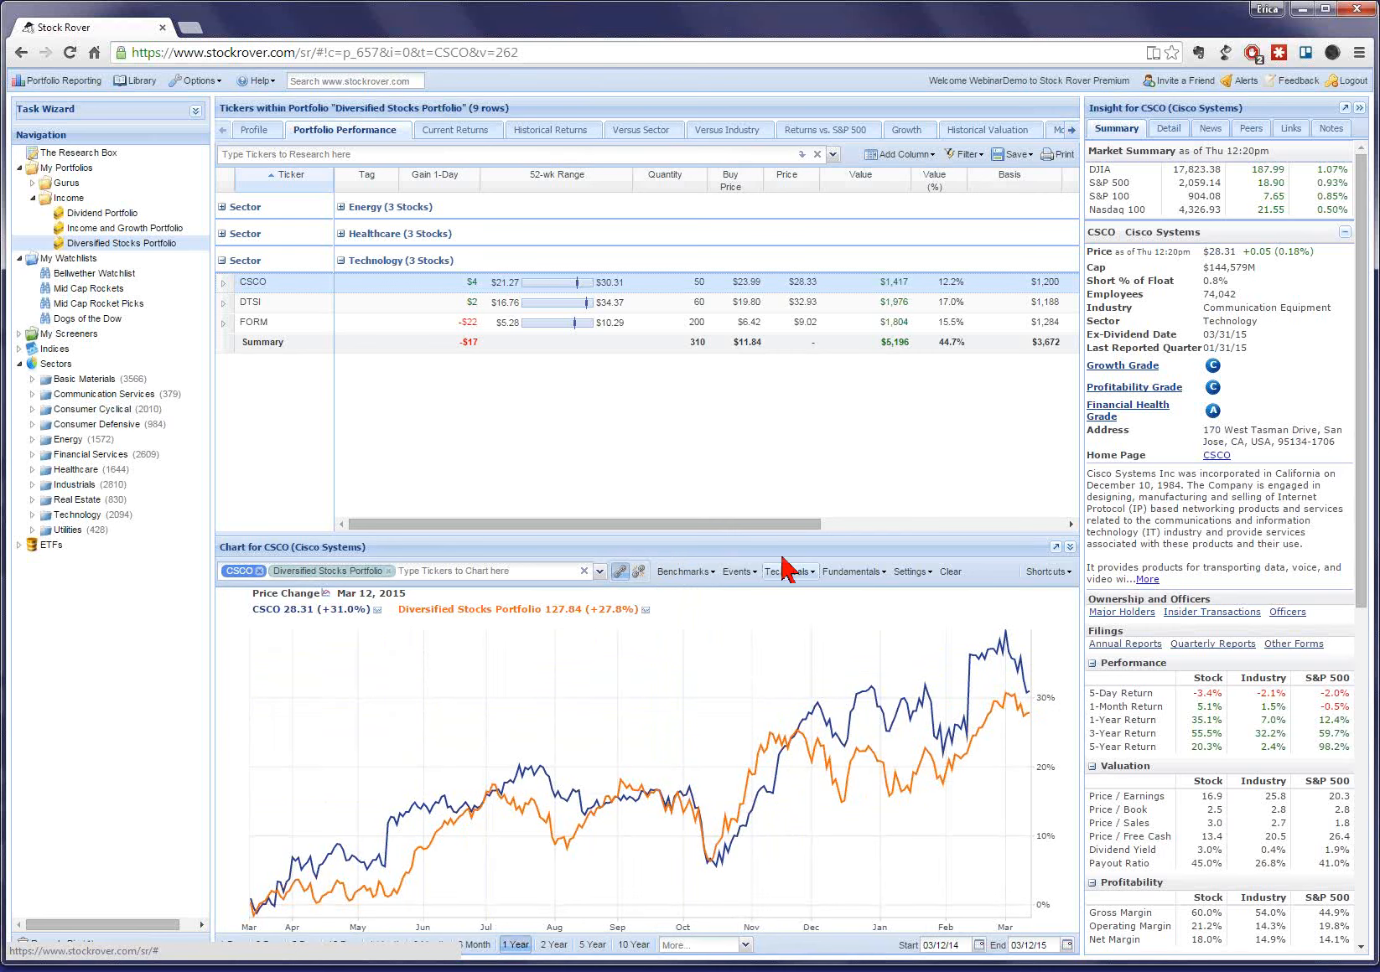
Make the Diversified Stocks Portfolio the baseline of the CSCO chart and switch the baseline off again.
left_click(646, 610)
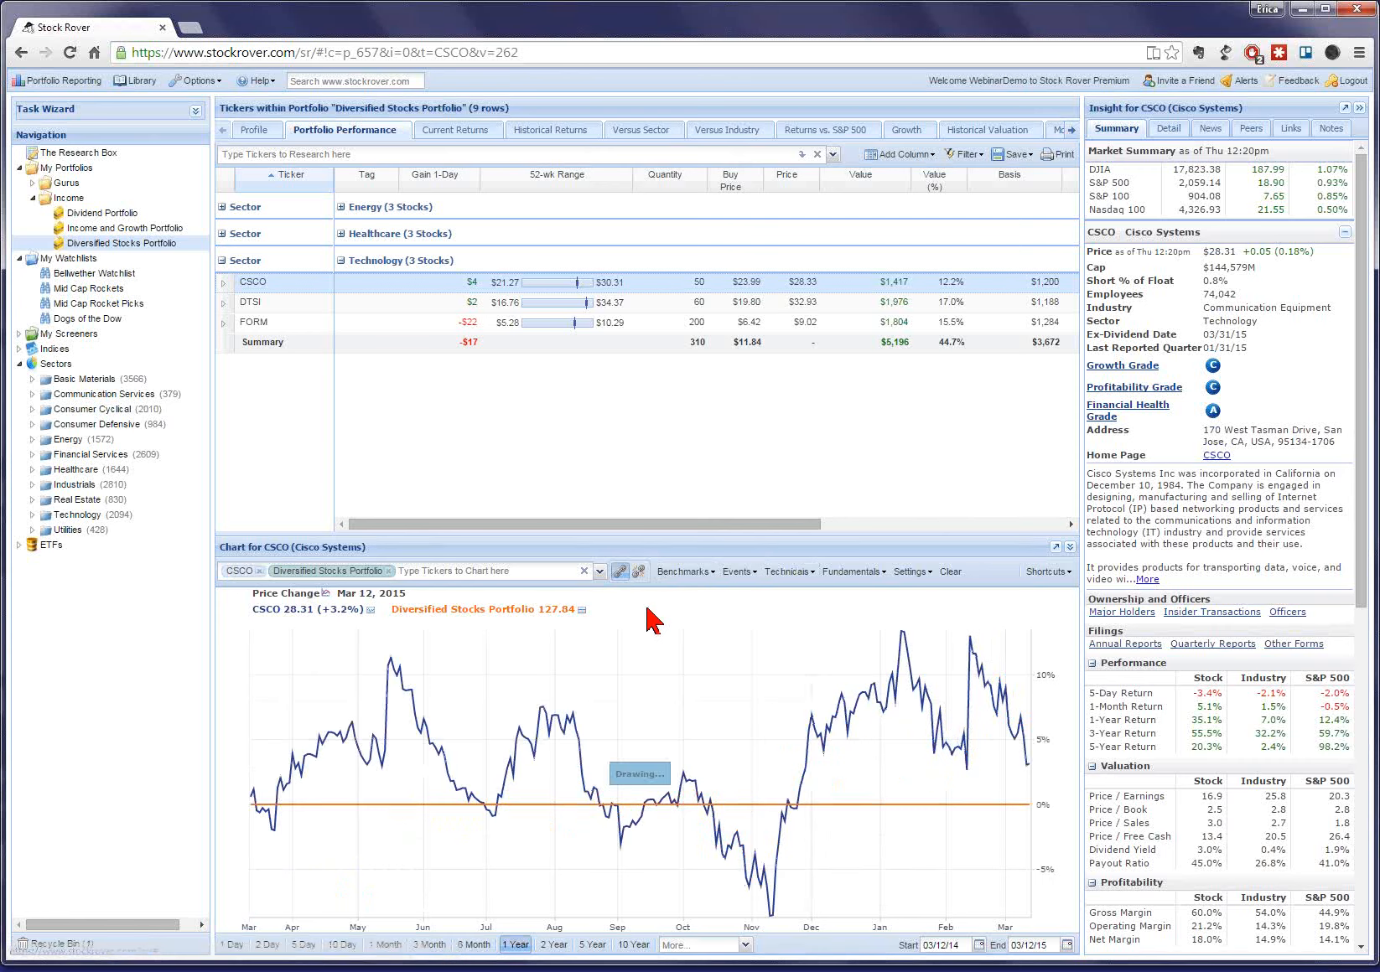
left_click(583, 614)
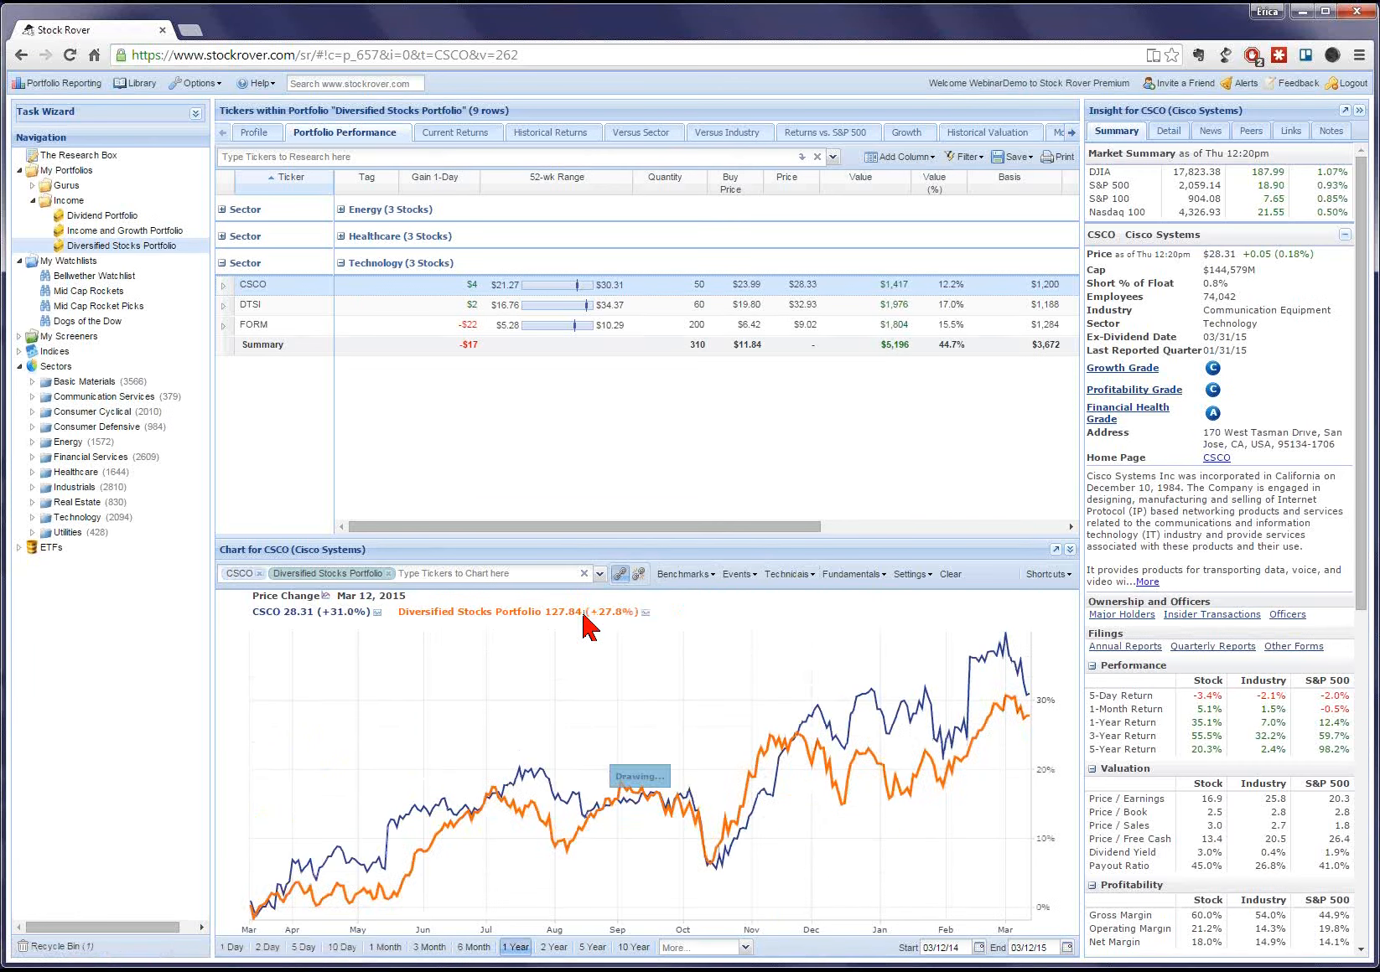
Color the CSCO row green in the portfolio table.
right_click(327, 285)
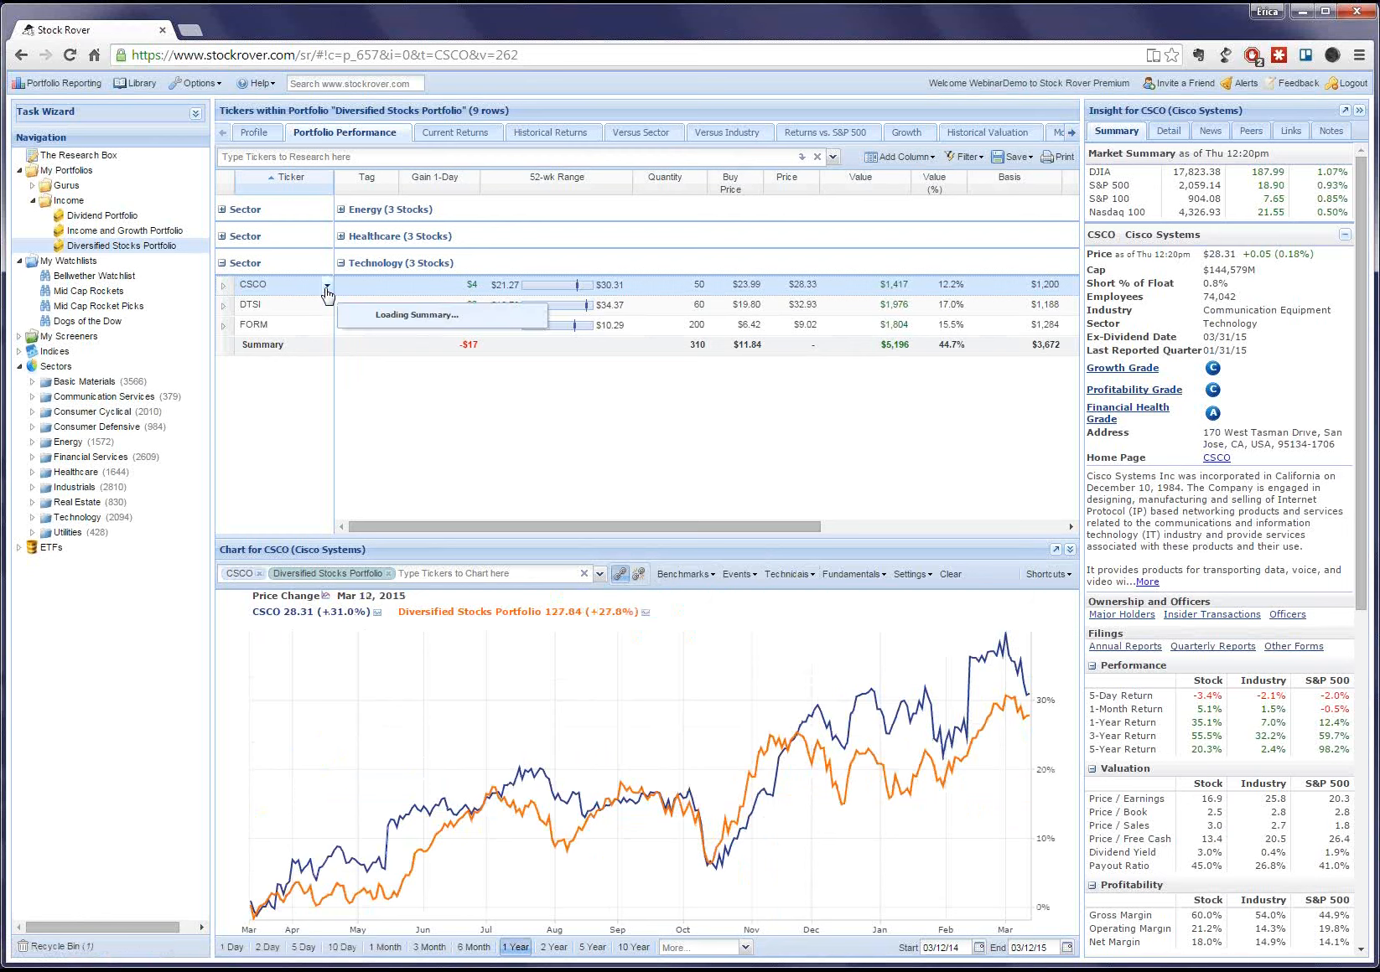
mouse_move(362, 427)
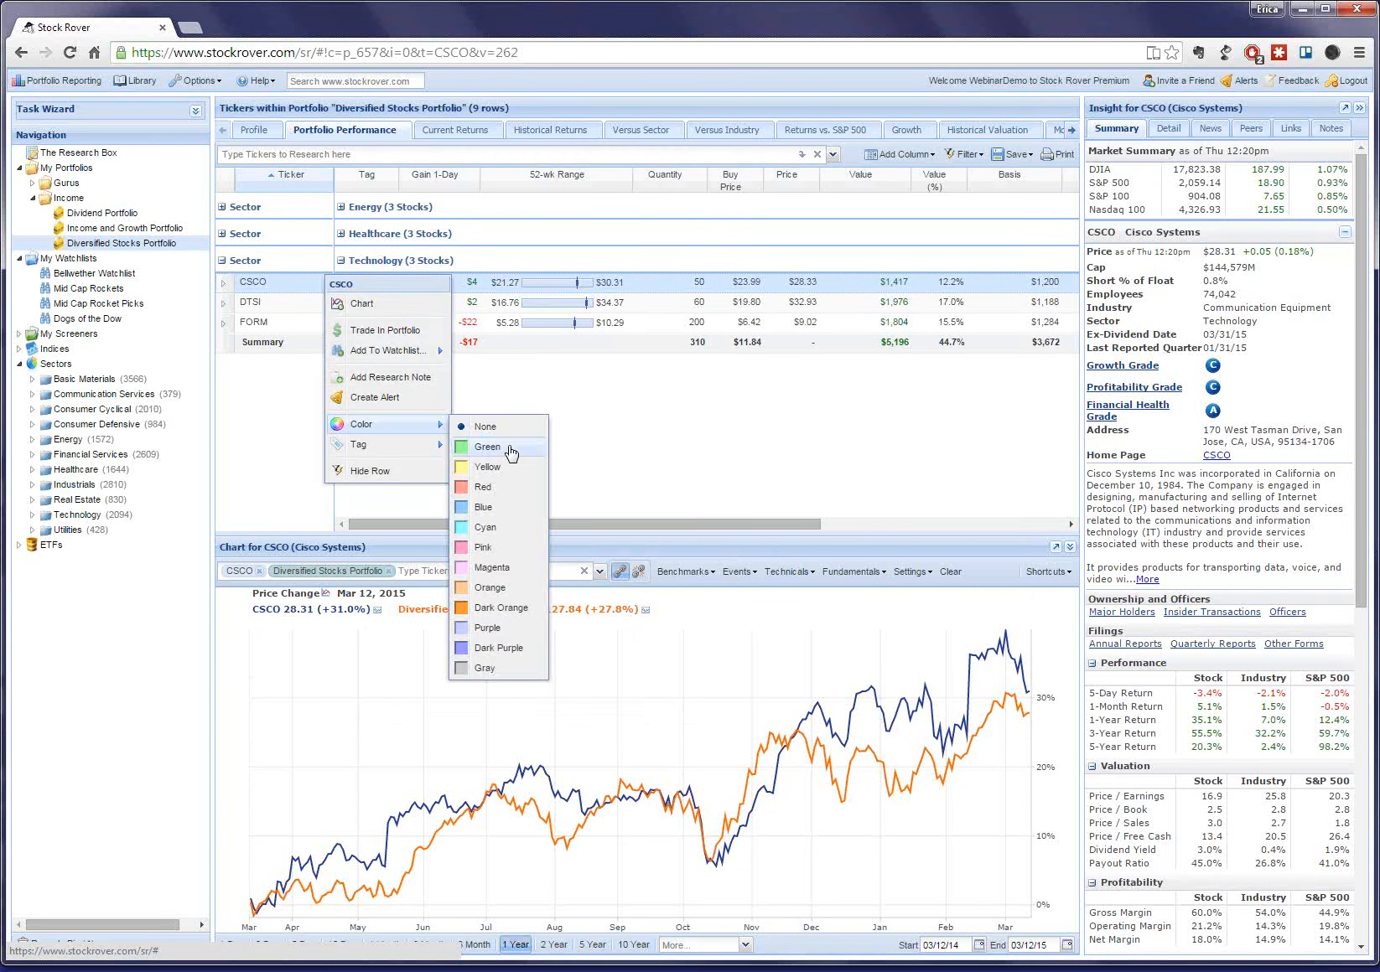
left_click(511, 453)
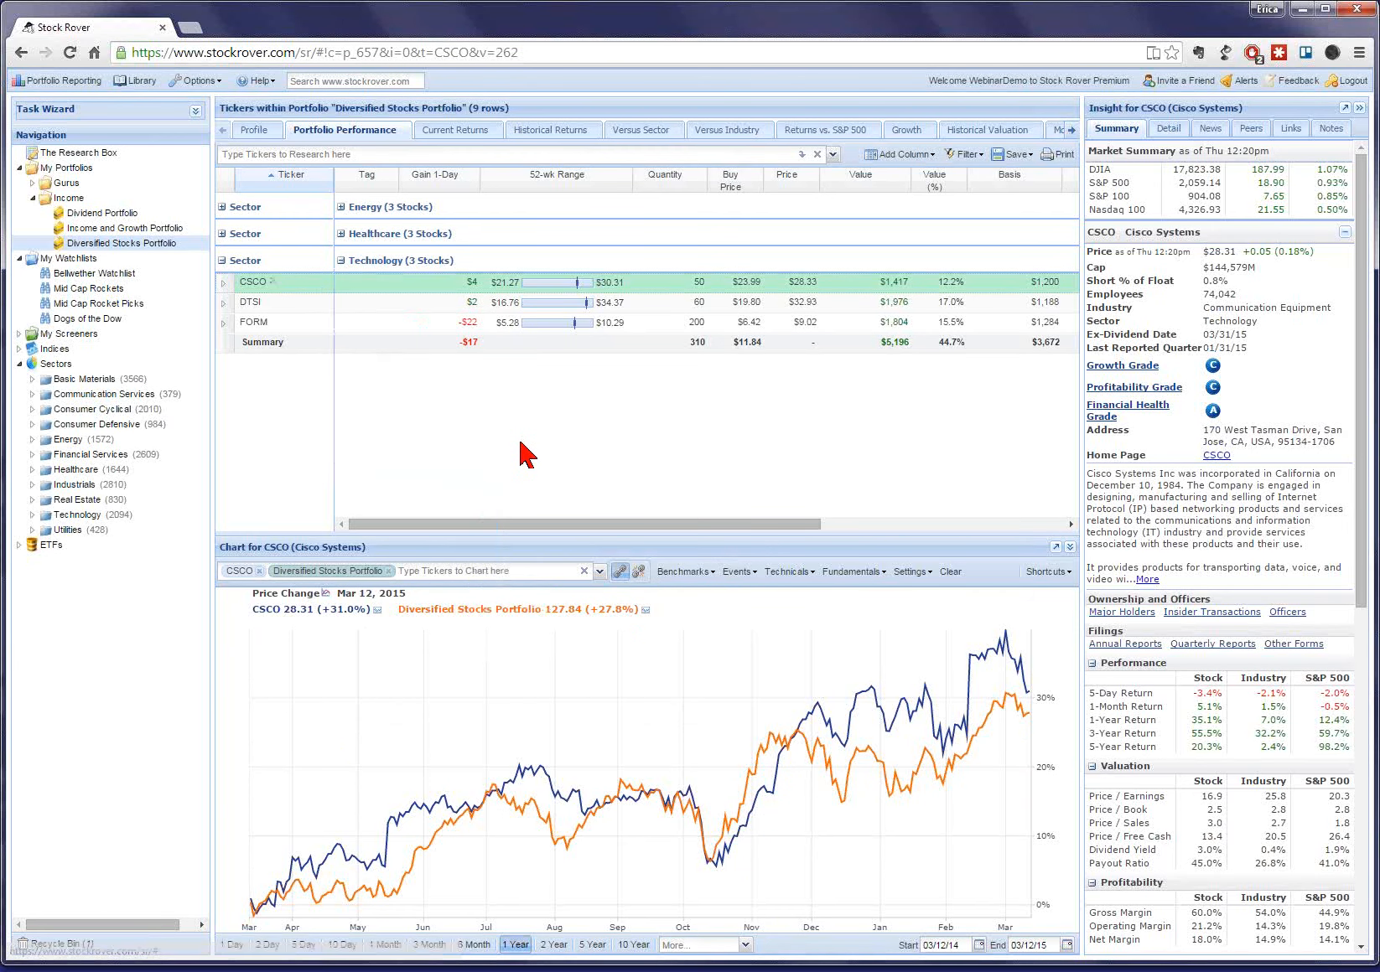
Chart DTSI against the Diversified Stocks Portfolio and color its row yellow.
left_click(403, 307)
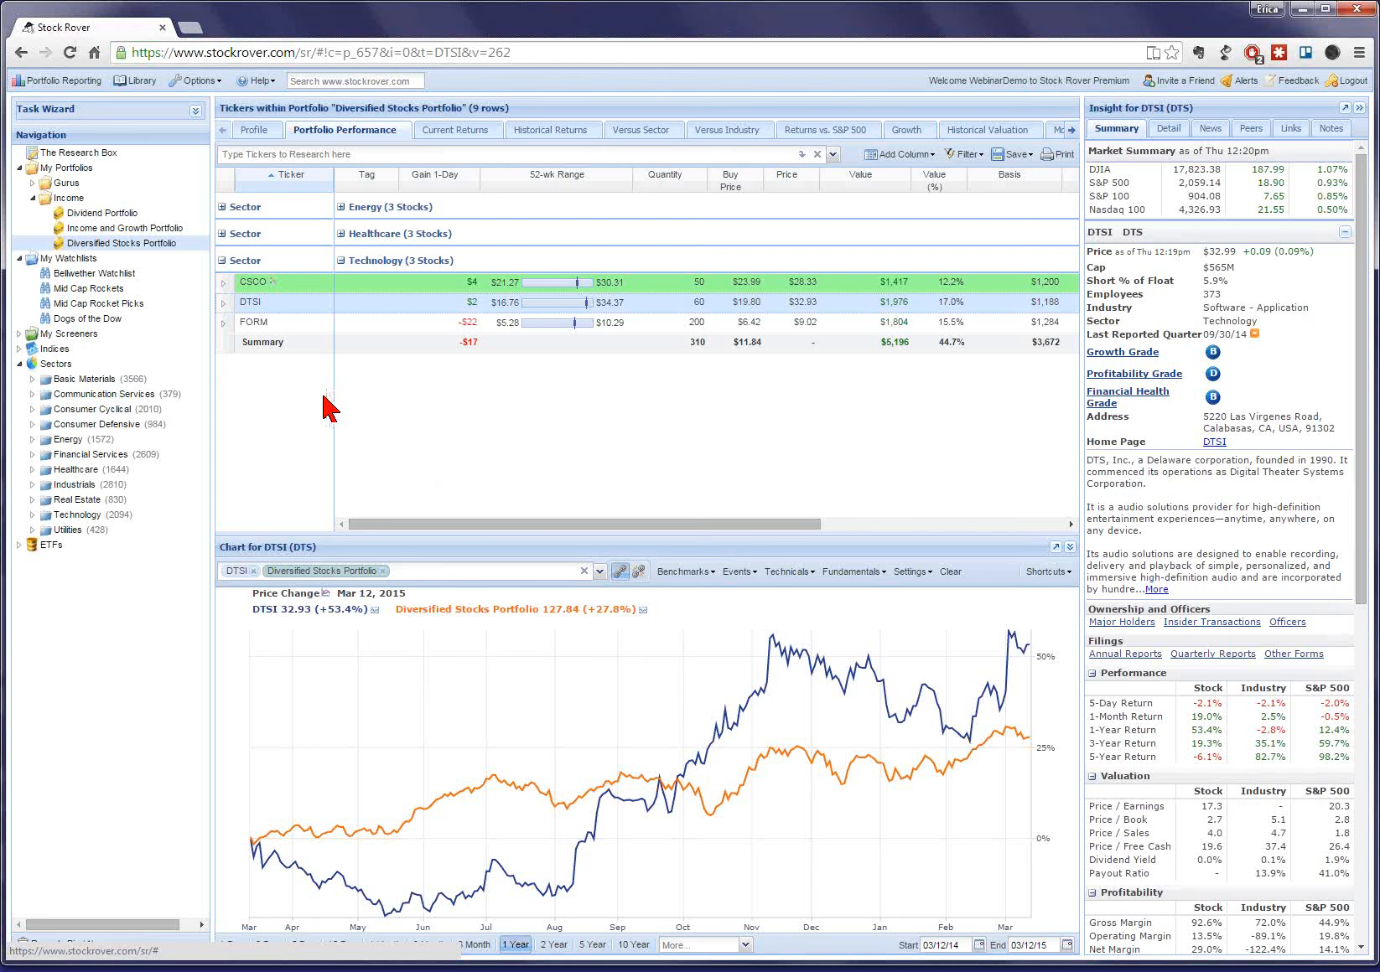
mouse_move(291, 338)
right_click(328, 303)
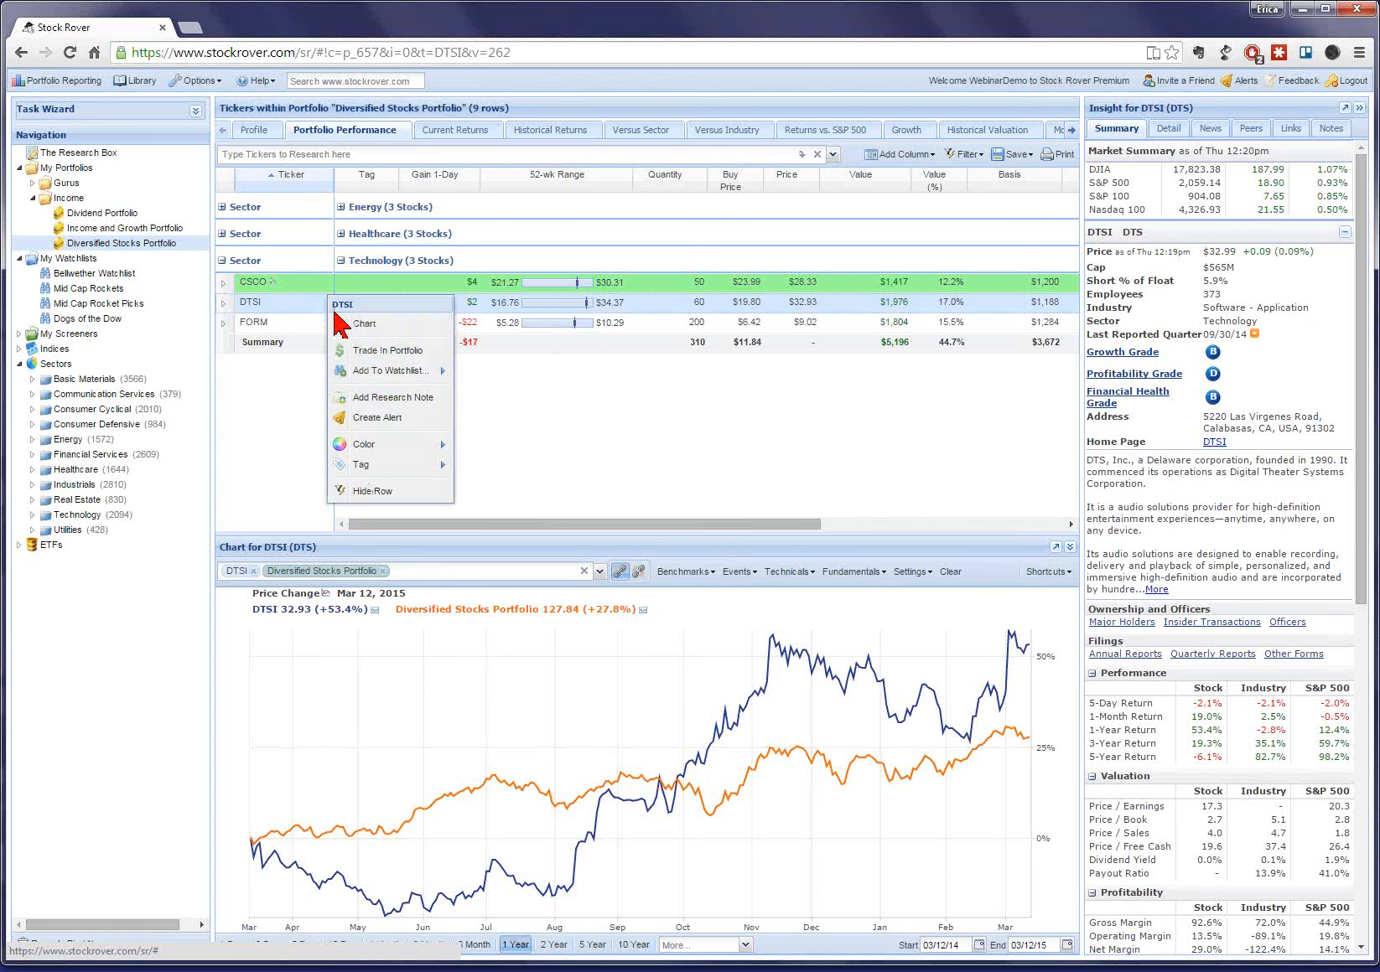
mouse_move(394, 444)
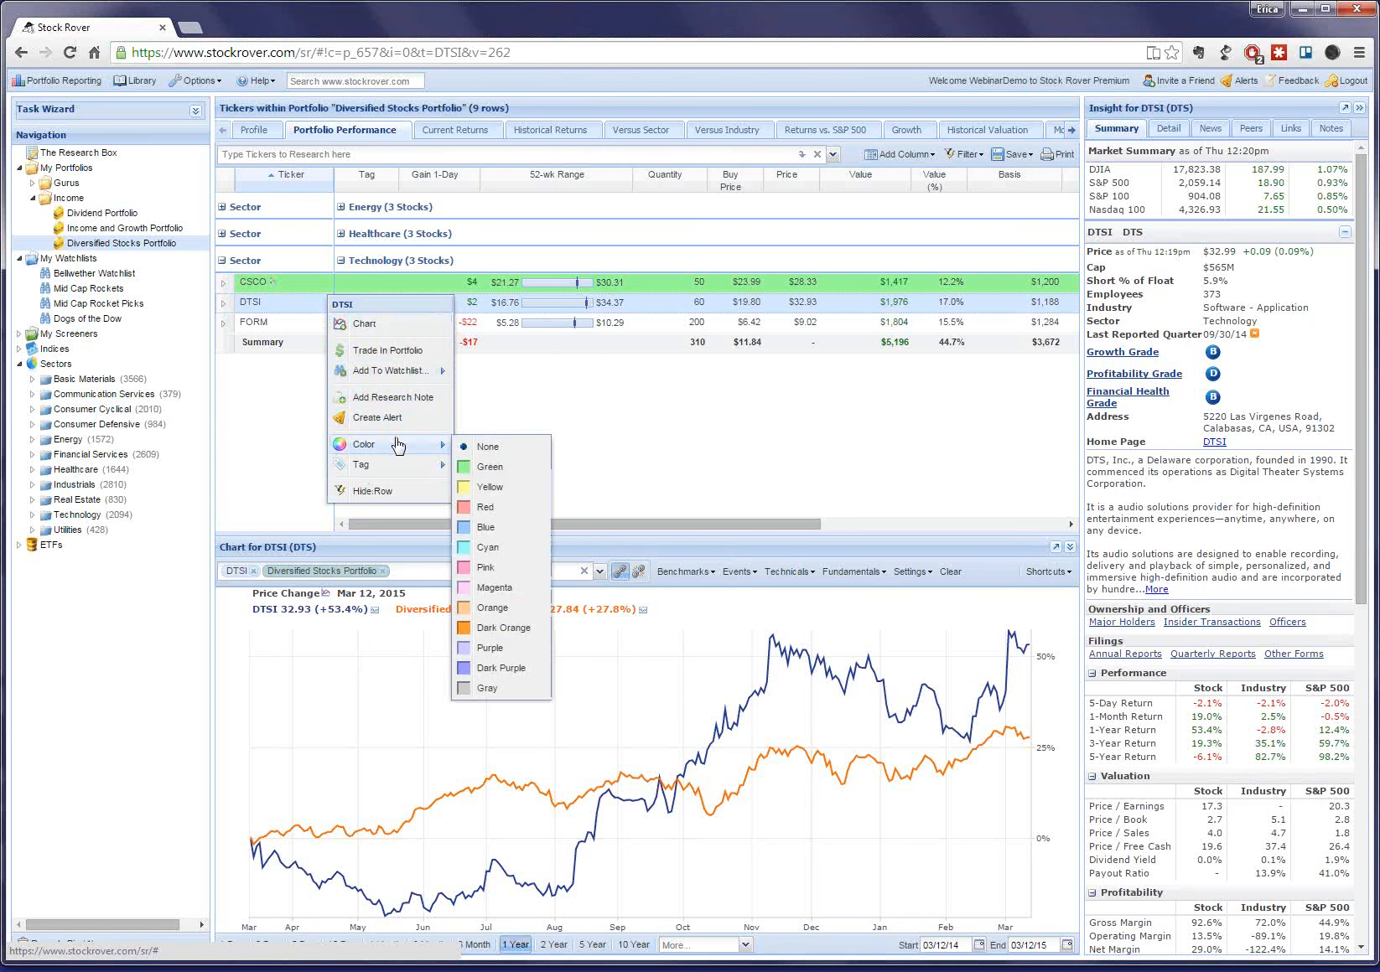
left_click(483, 494)
Tag DTSI with "volatile".
left_click(338, 315)
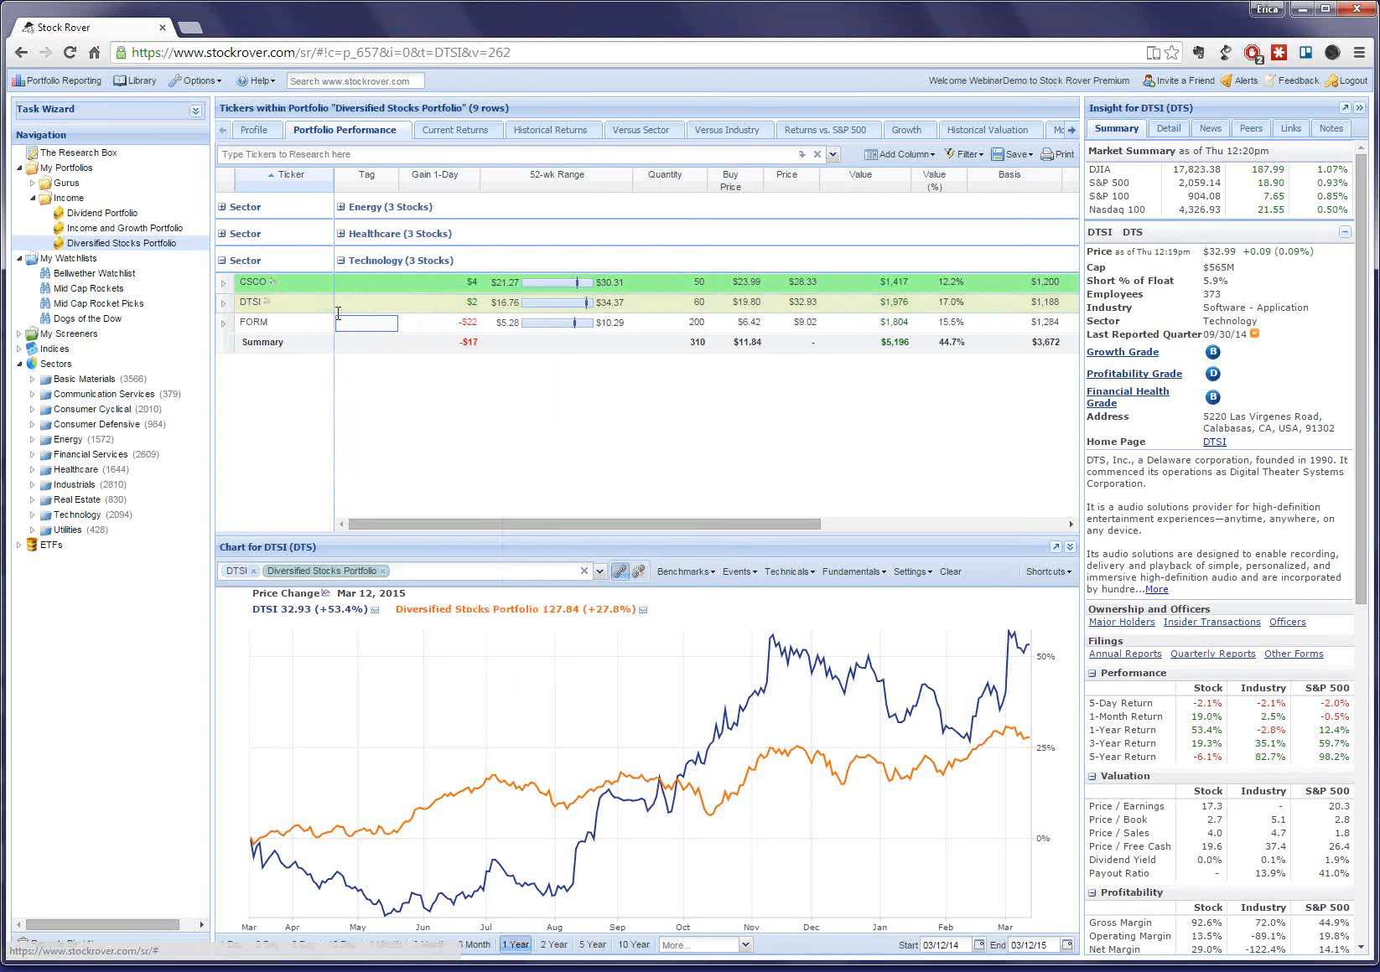
right_click(337, 313)
mouse_move(362, 464)
left_click(481, 467)
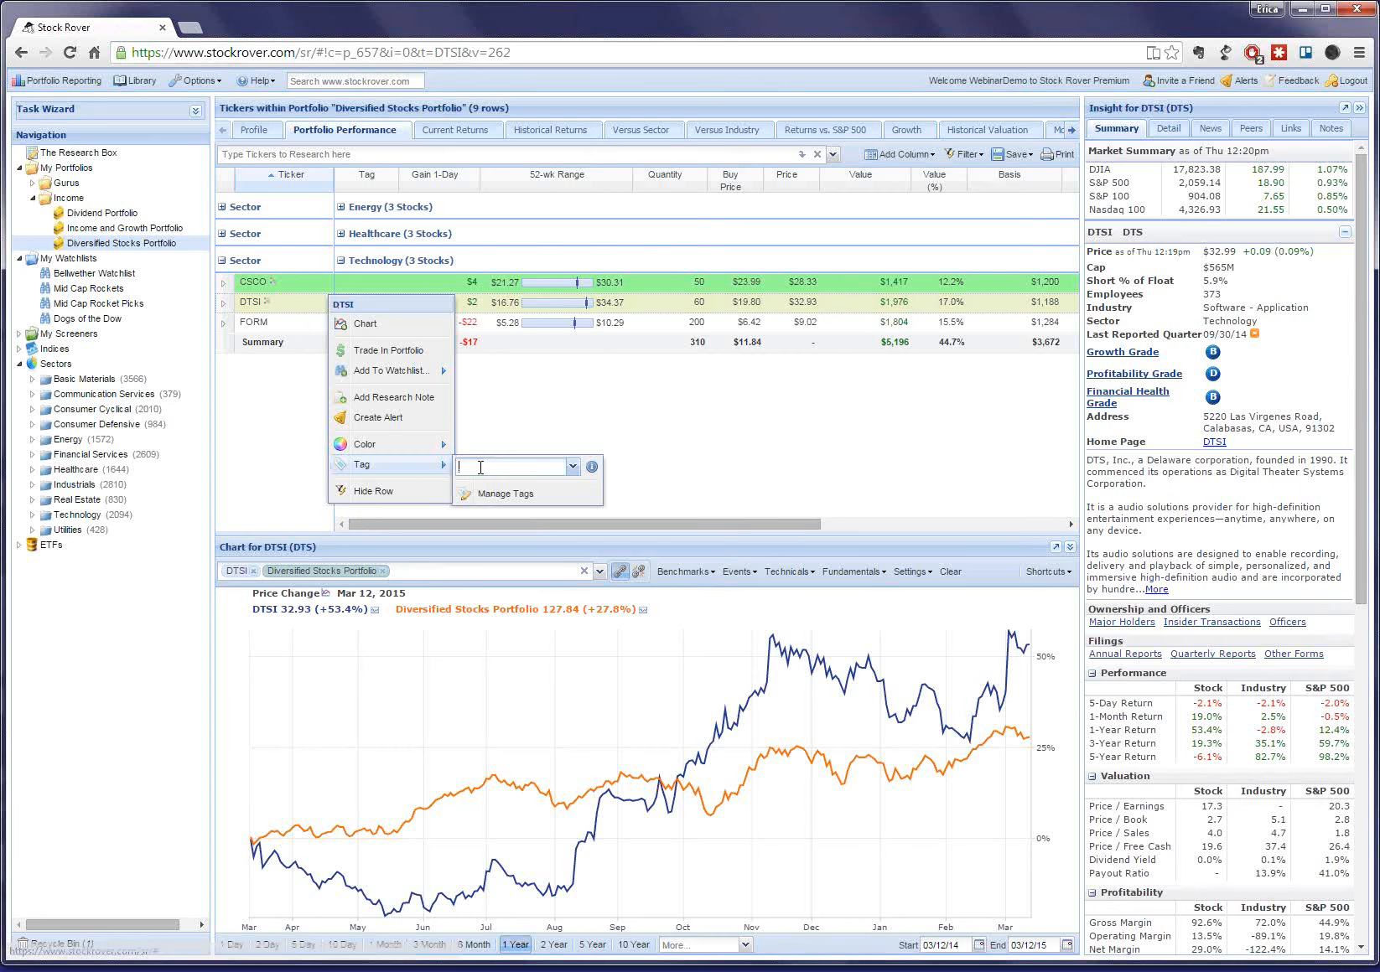
type("volatile")
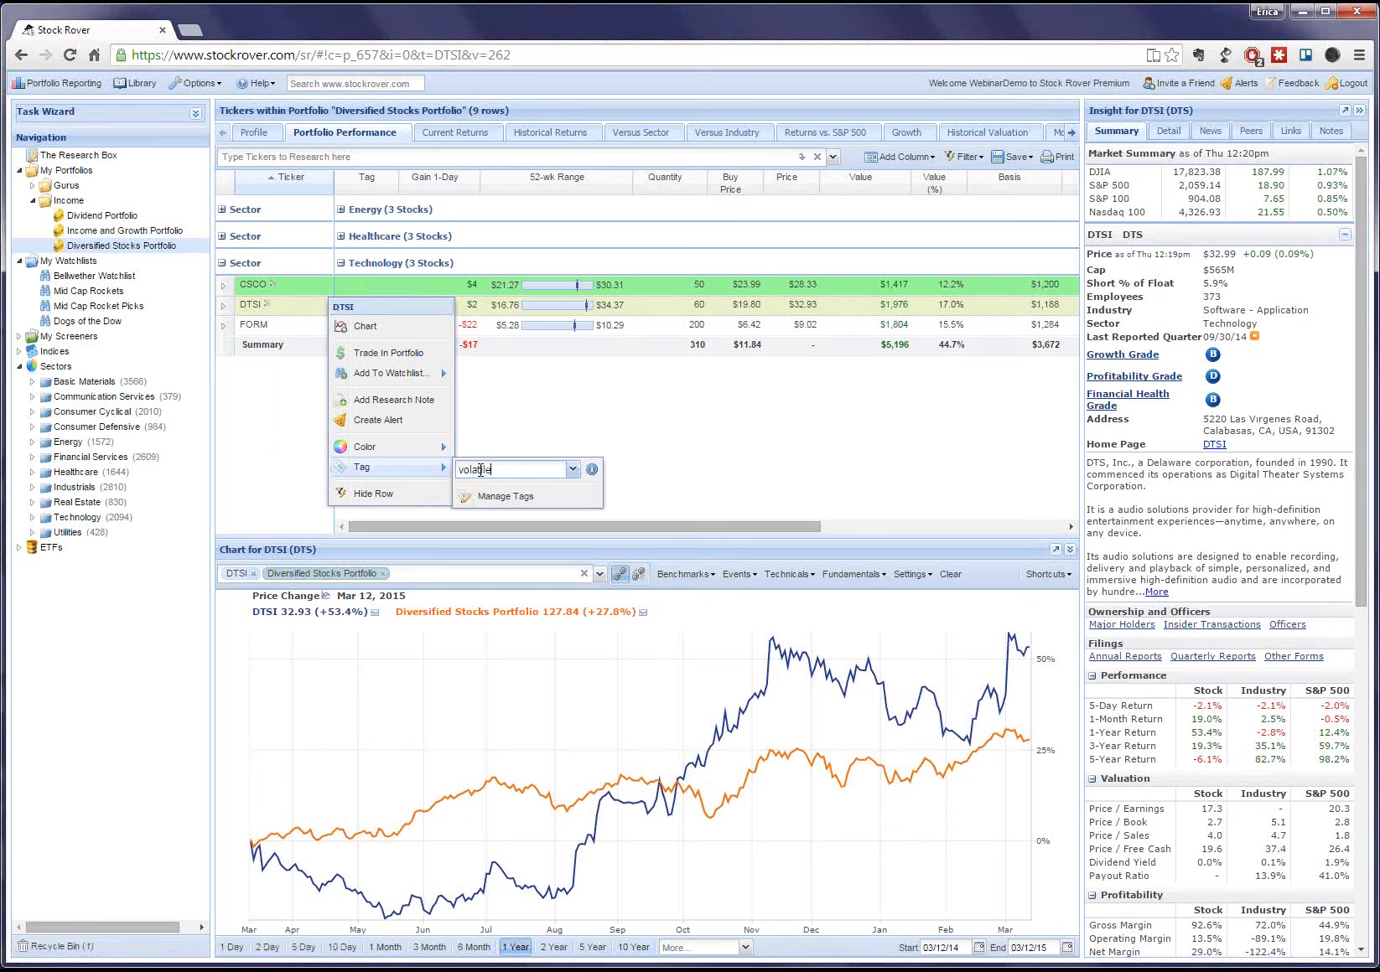
key("Return")
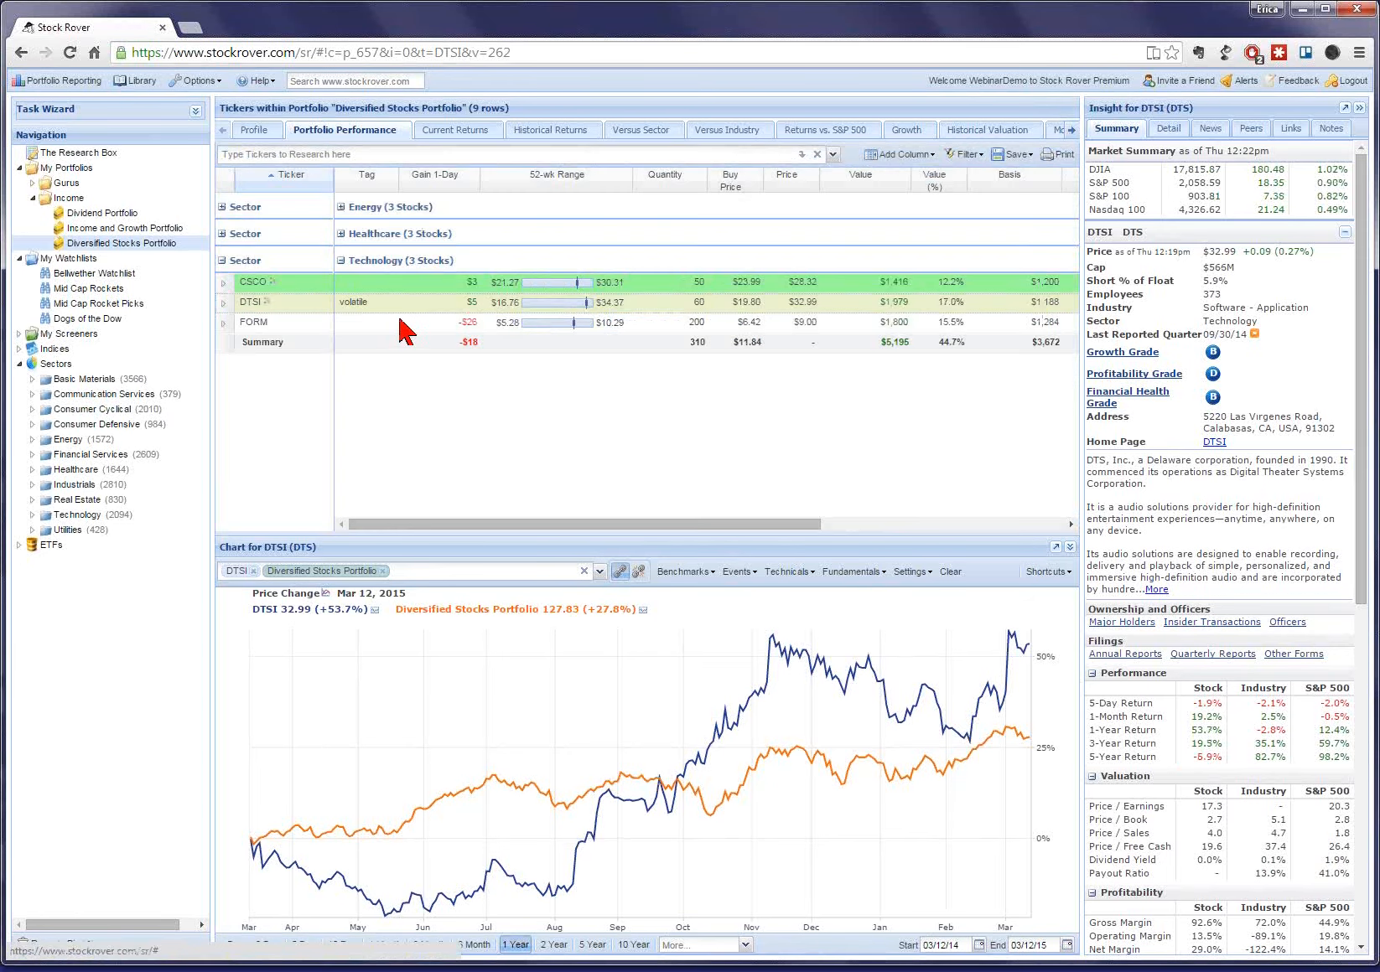
Chart FORM against the Diversified Stocks Portfolio and color its row yellow.
left_click(399, 324)
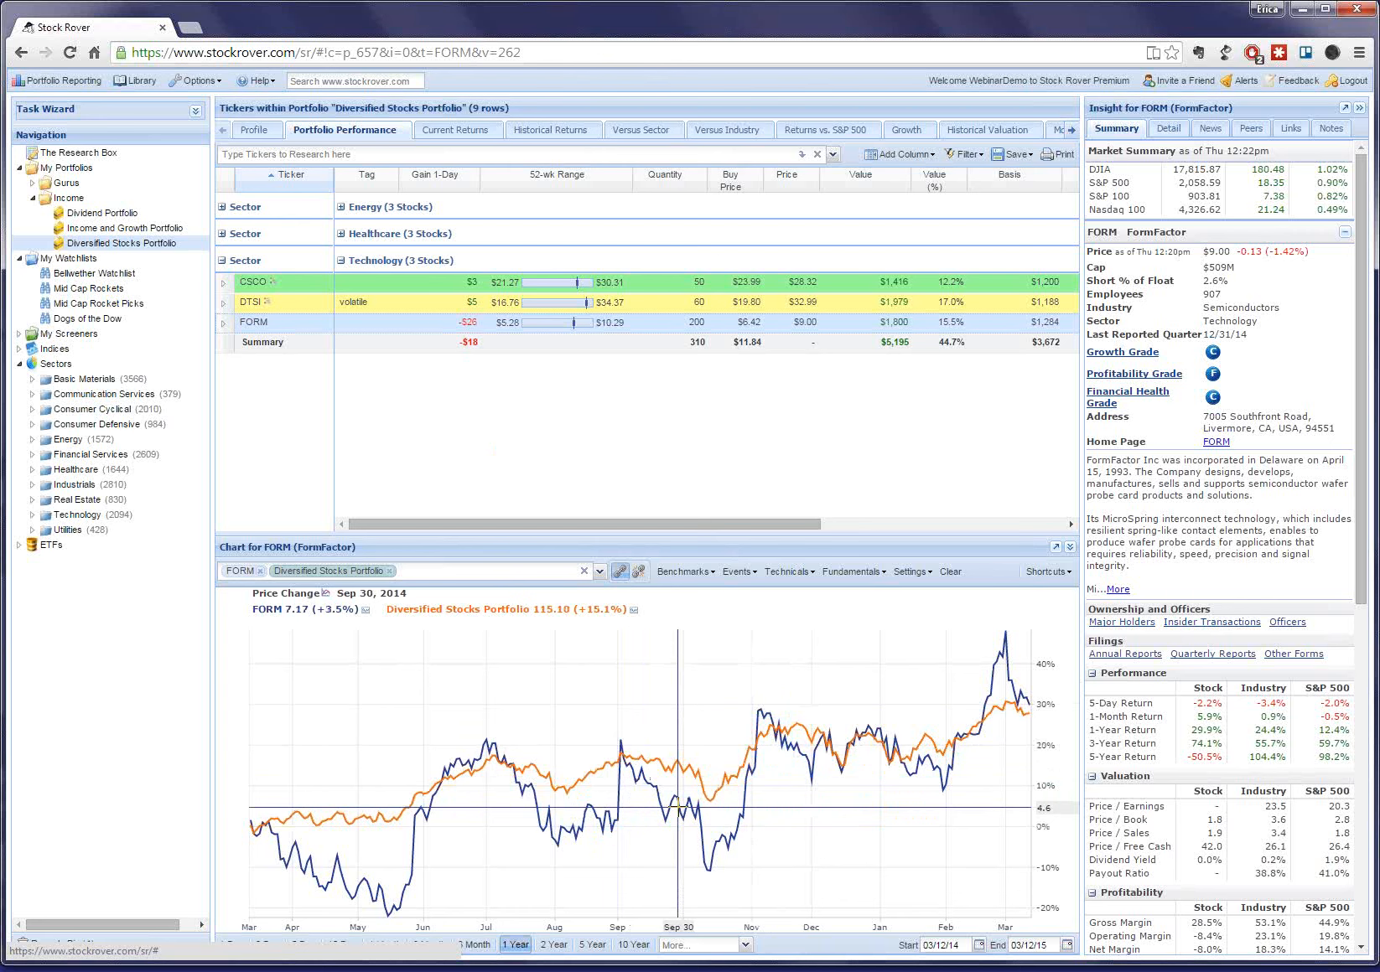
right_click(330, 326)
mouse_move(415, 470)
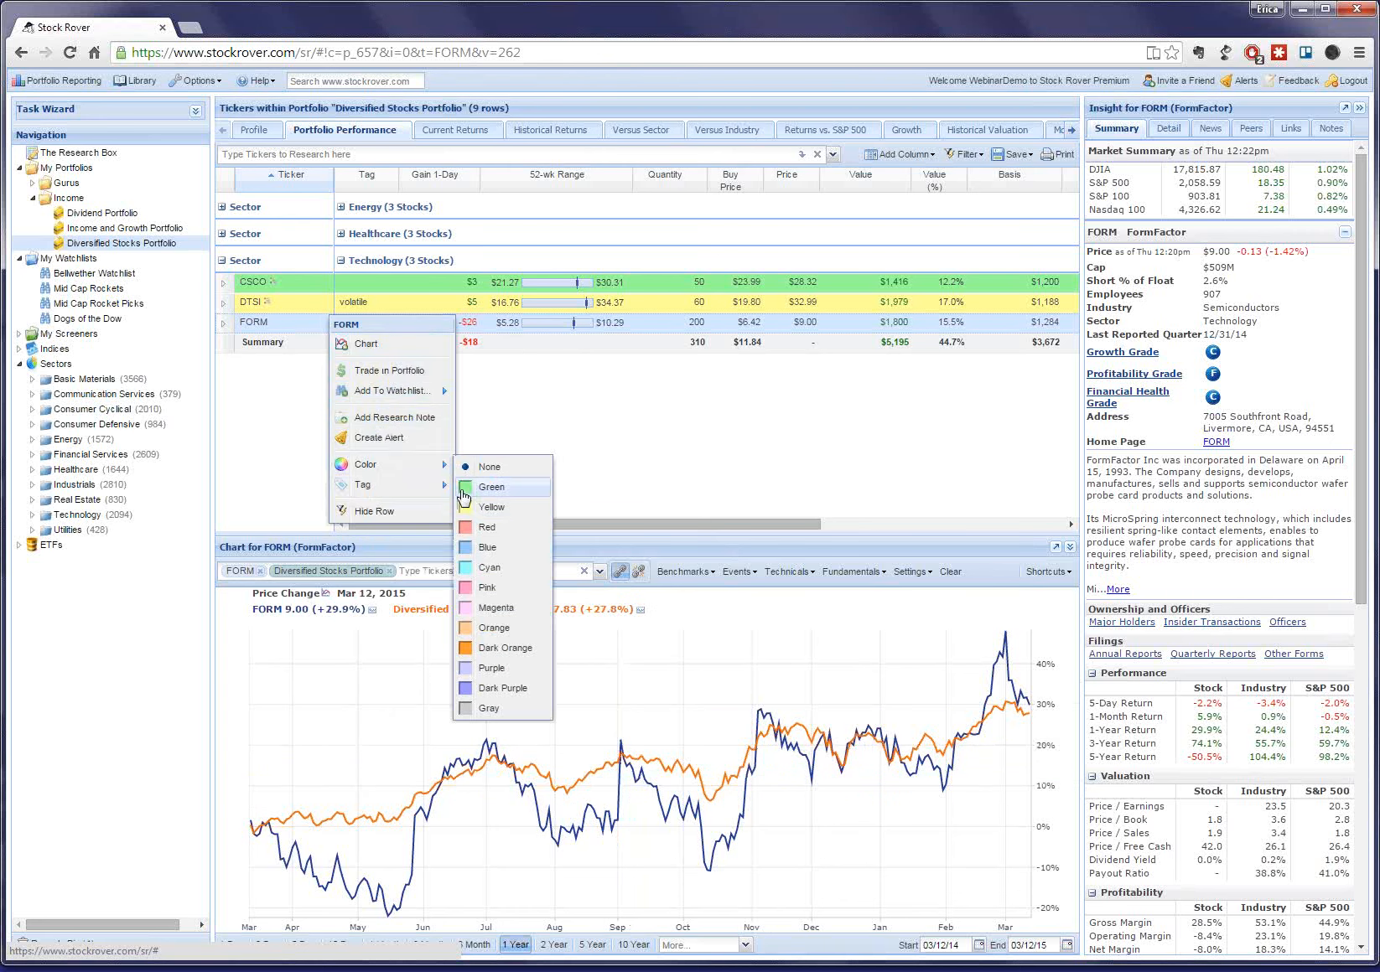
left_click(476, 509)
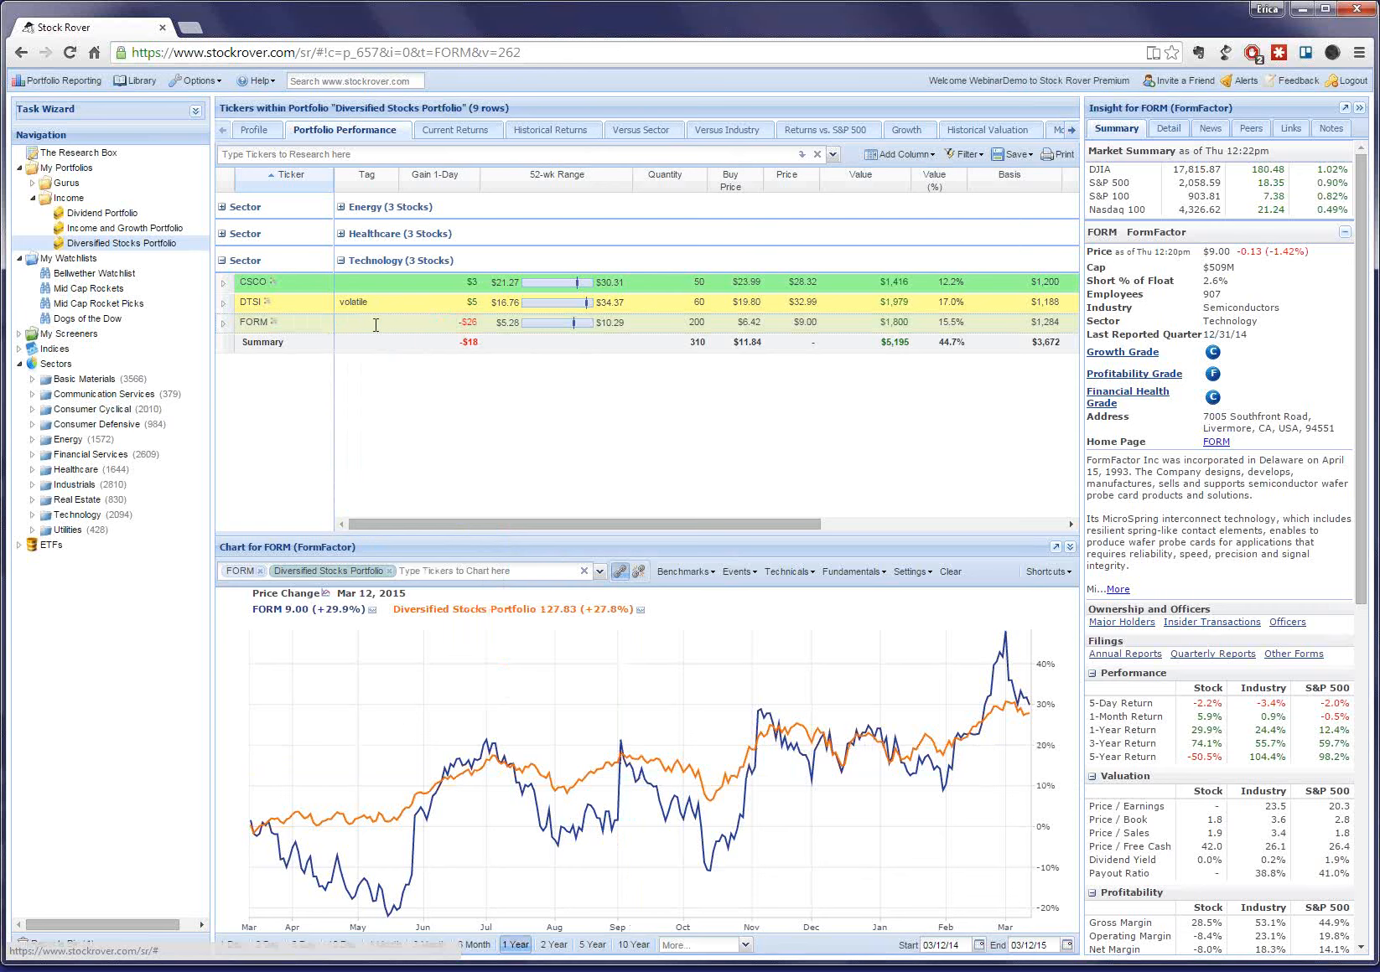
Tag FORM with "volatile".
left_click(375, 325)
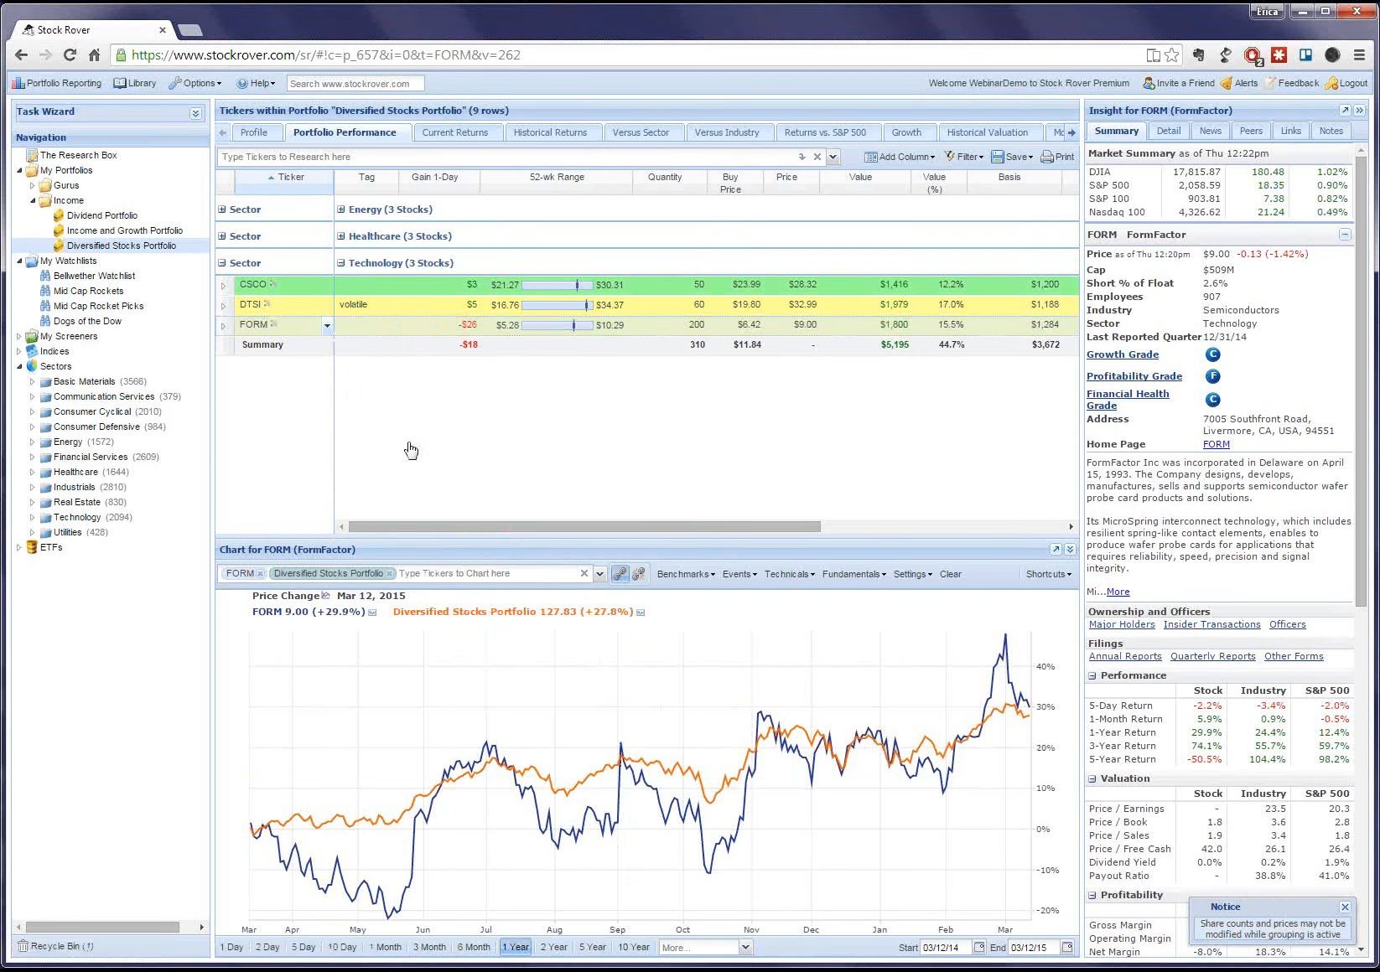
left_click(327, 325)
mouse_move(364, 487)
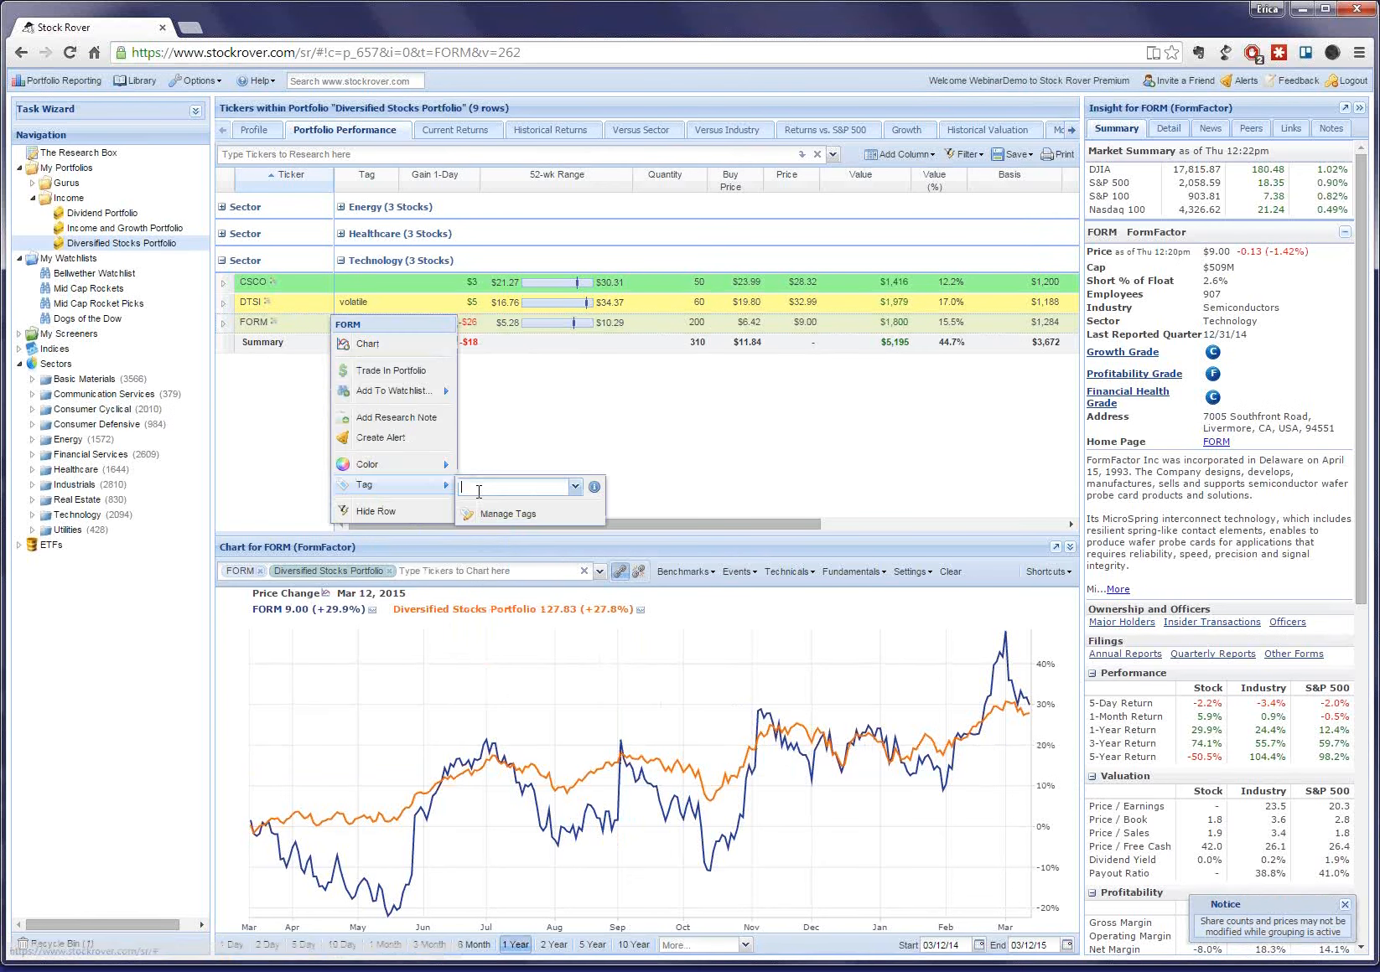
type("volatile")
key("Return")
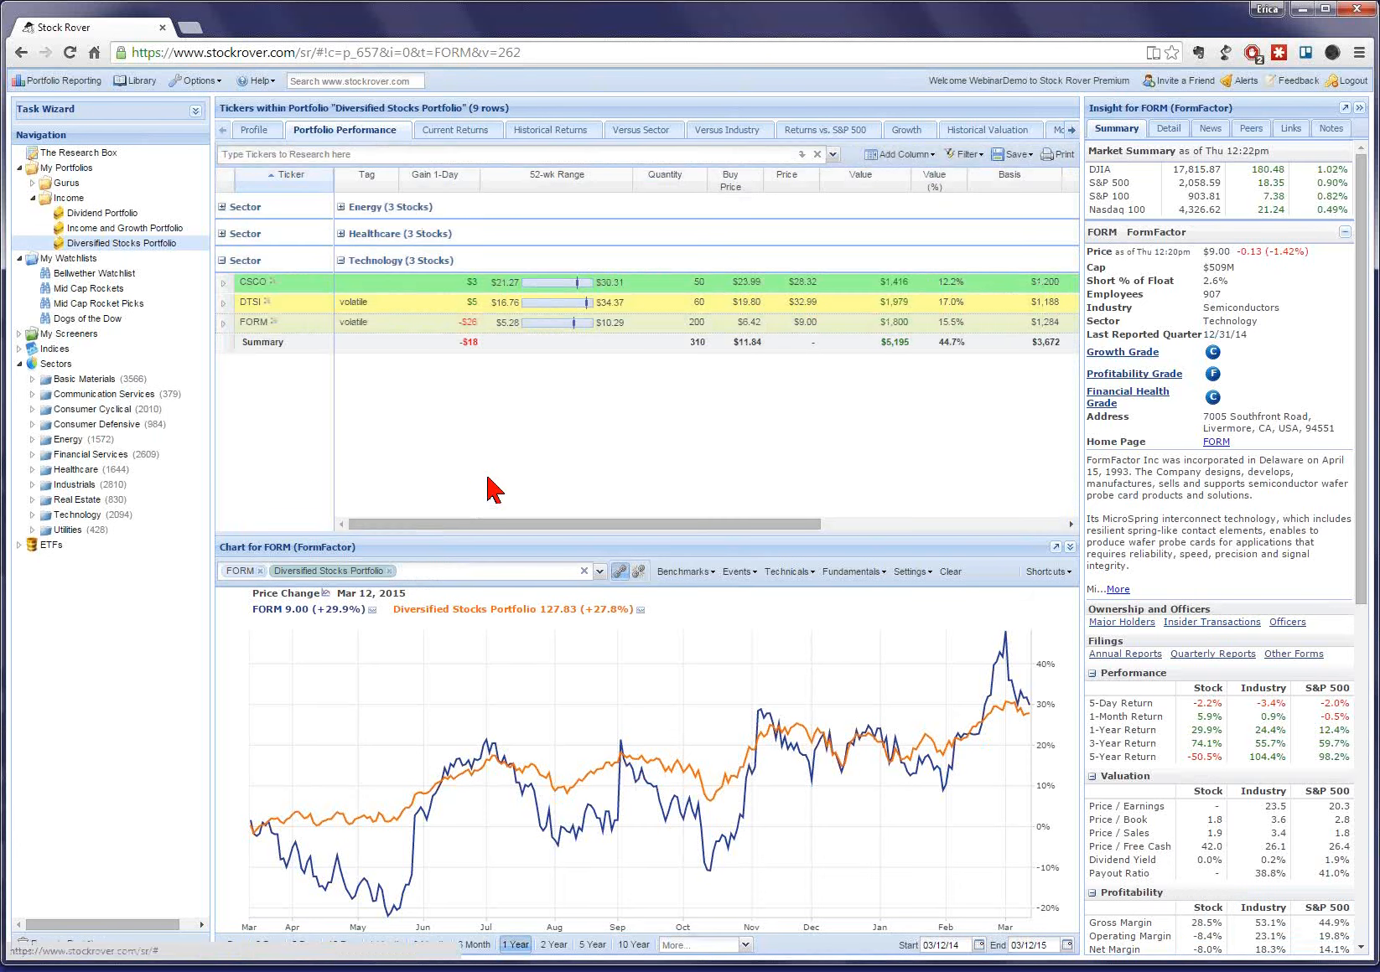
Expand the Healthcare and Energy groups to review the colors and tags of all holdings.
left_click(223, 236)
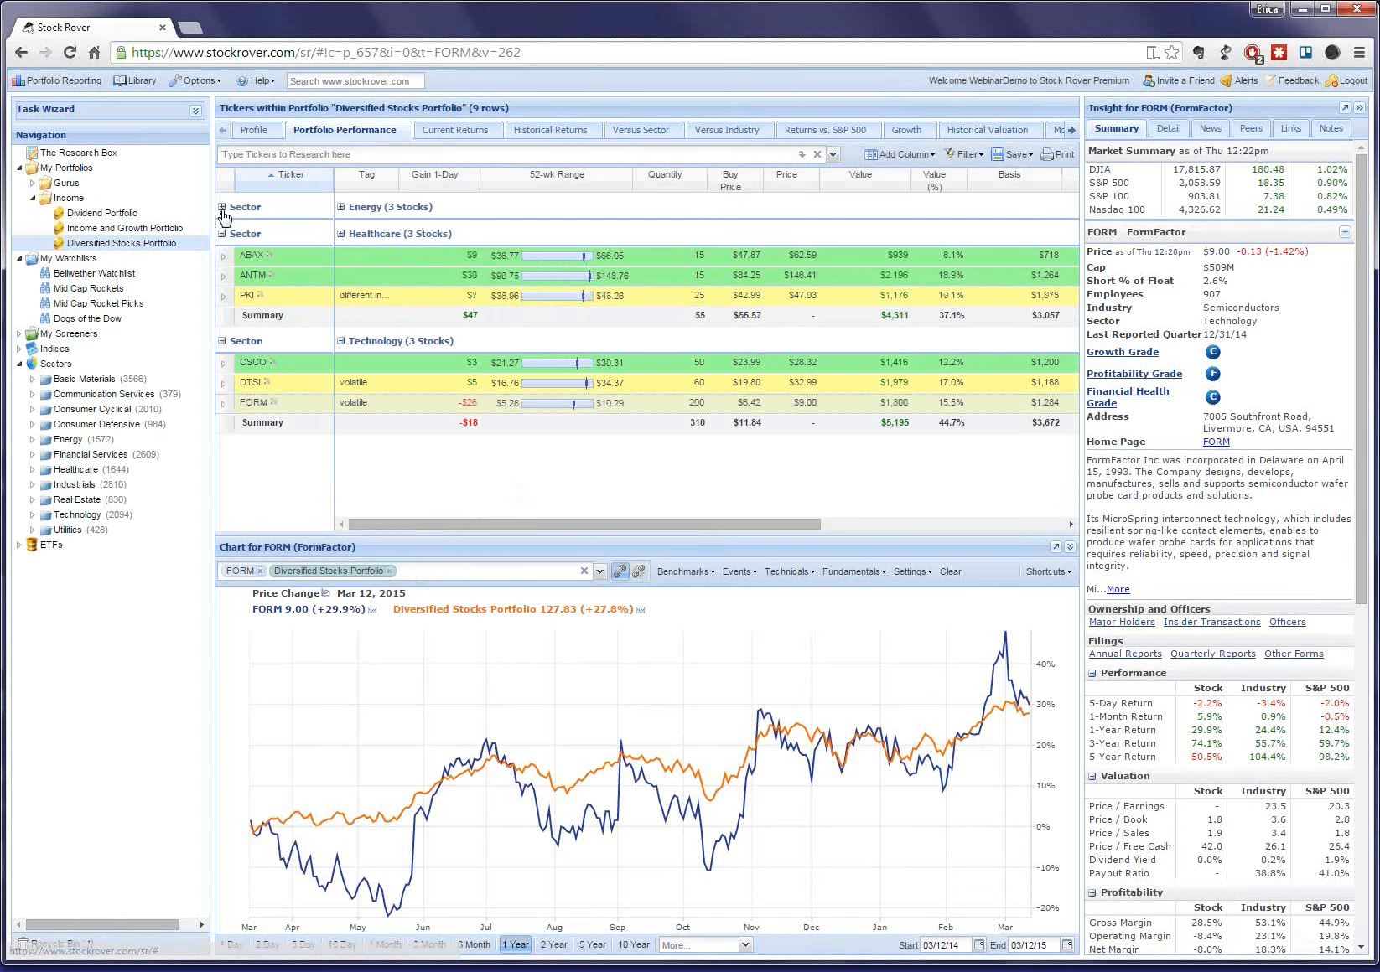
left_click(222, 208)
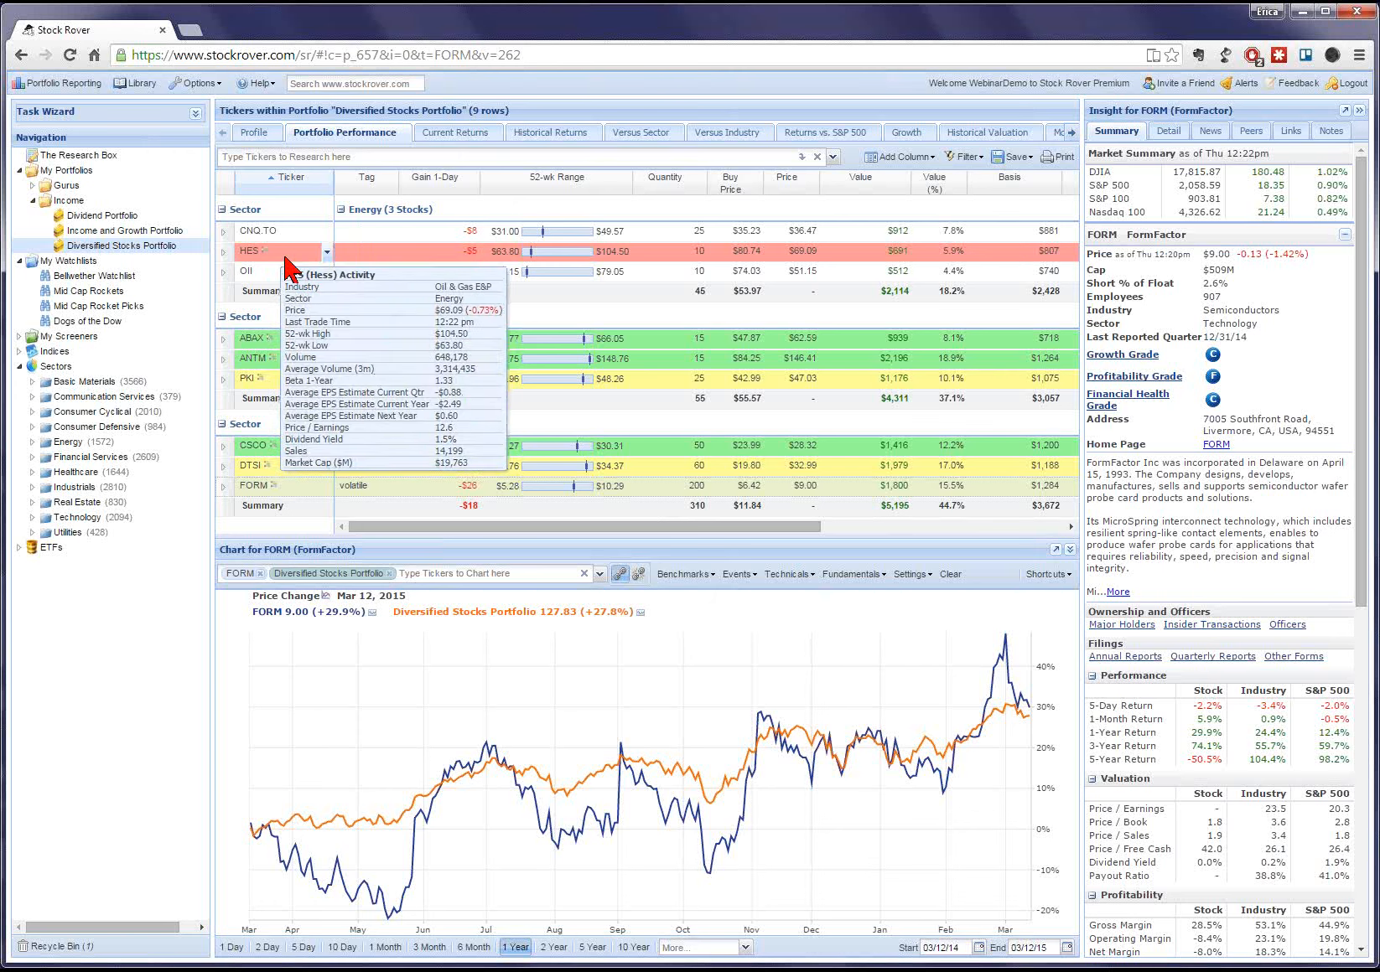
mouse_move(289, 239)
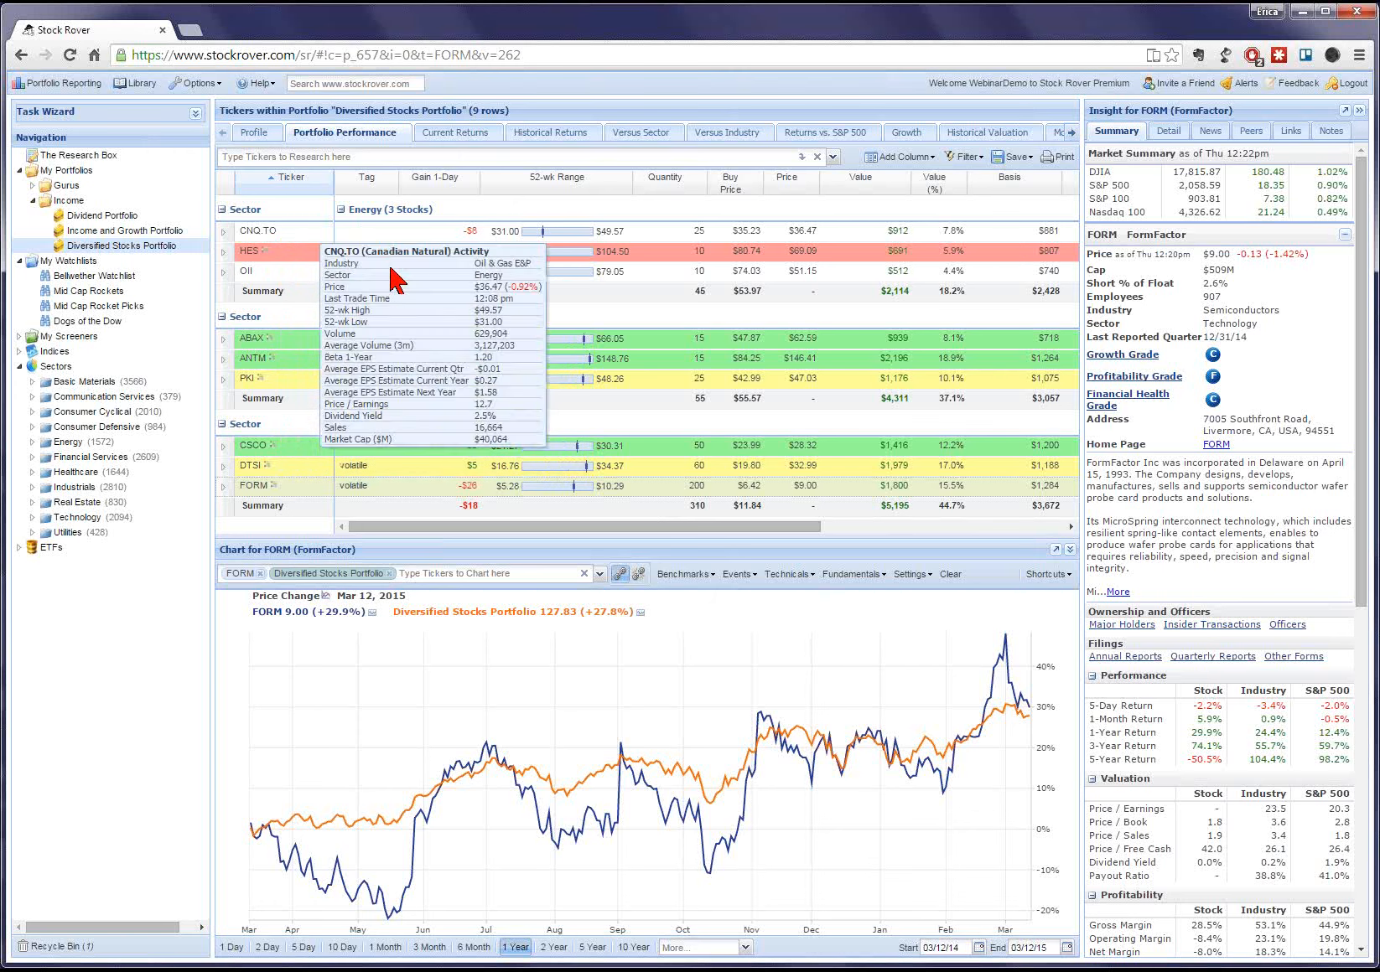
mouse_move(575, 332)
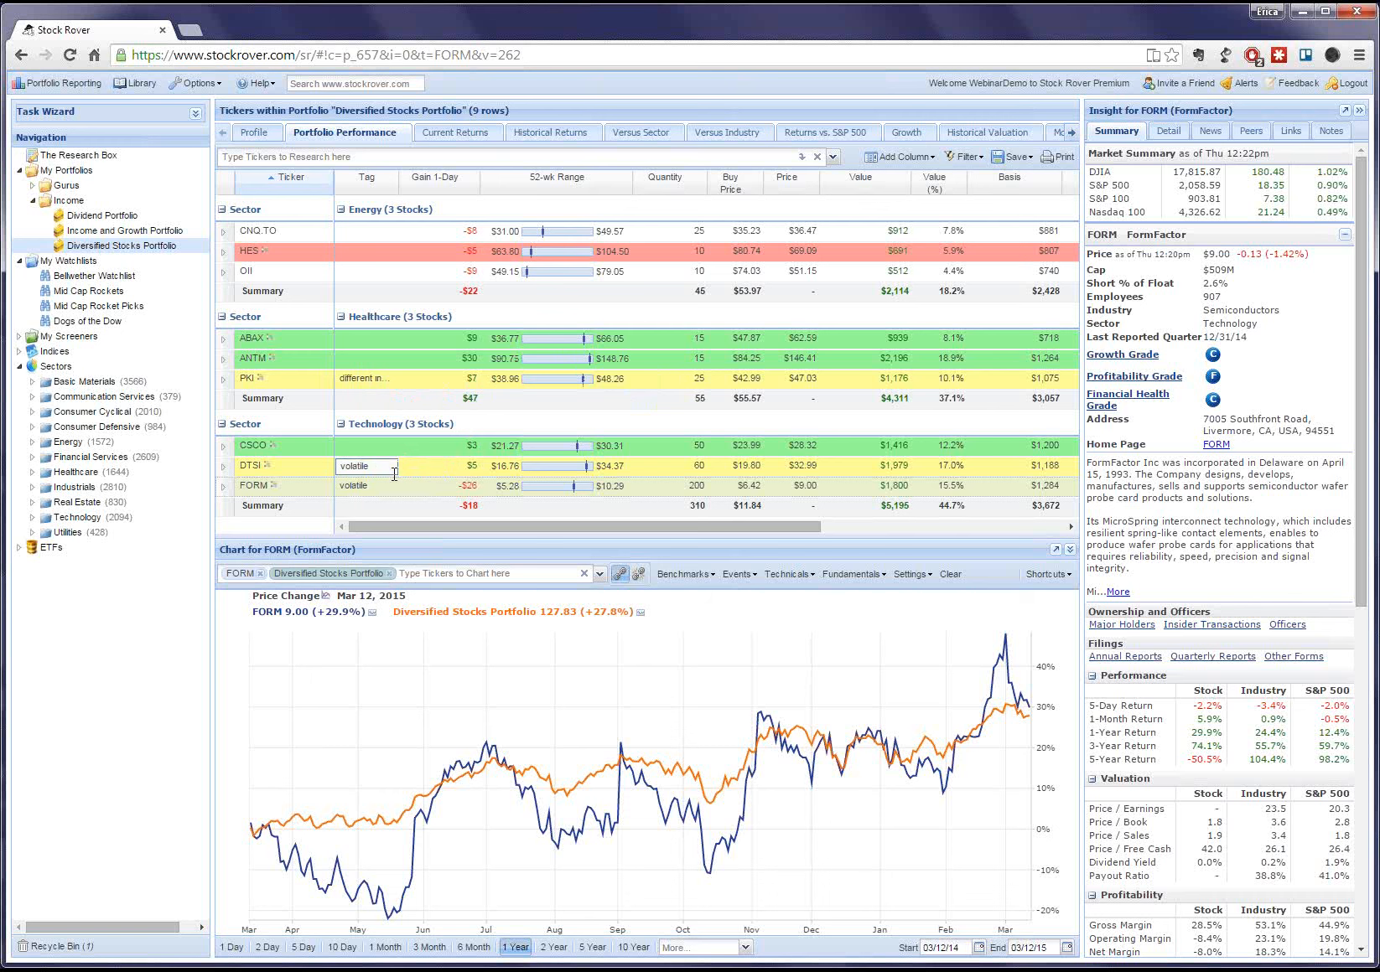
Group the portfolio table by color and collapse the uncolored and green groups.
left_click(330, 189)
mouse_move(398, 310)
left_click(486, 387)
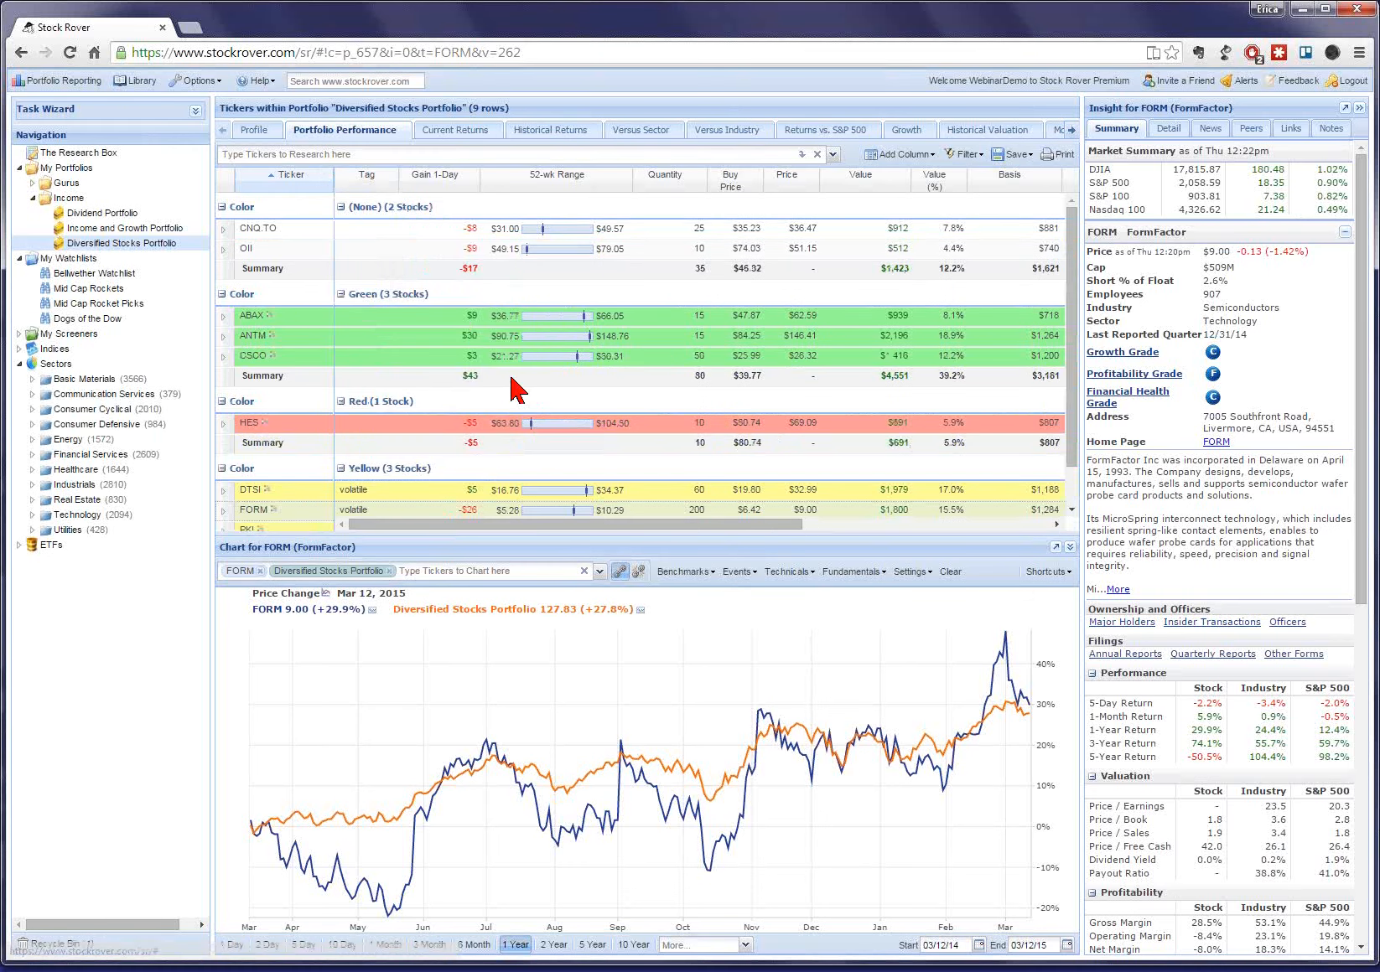
left_click(223, 207)
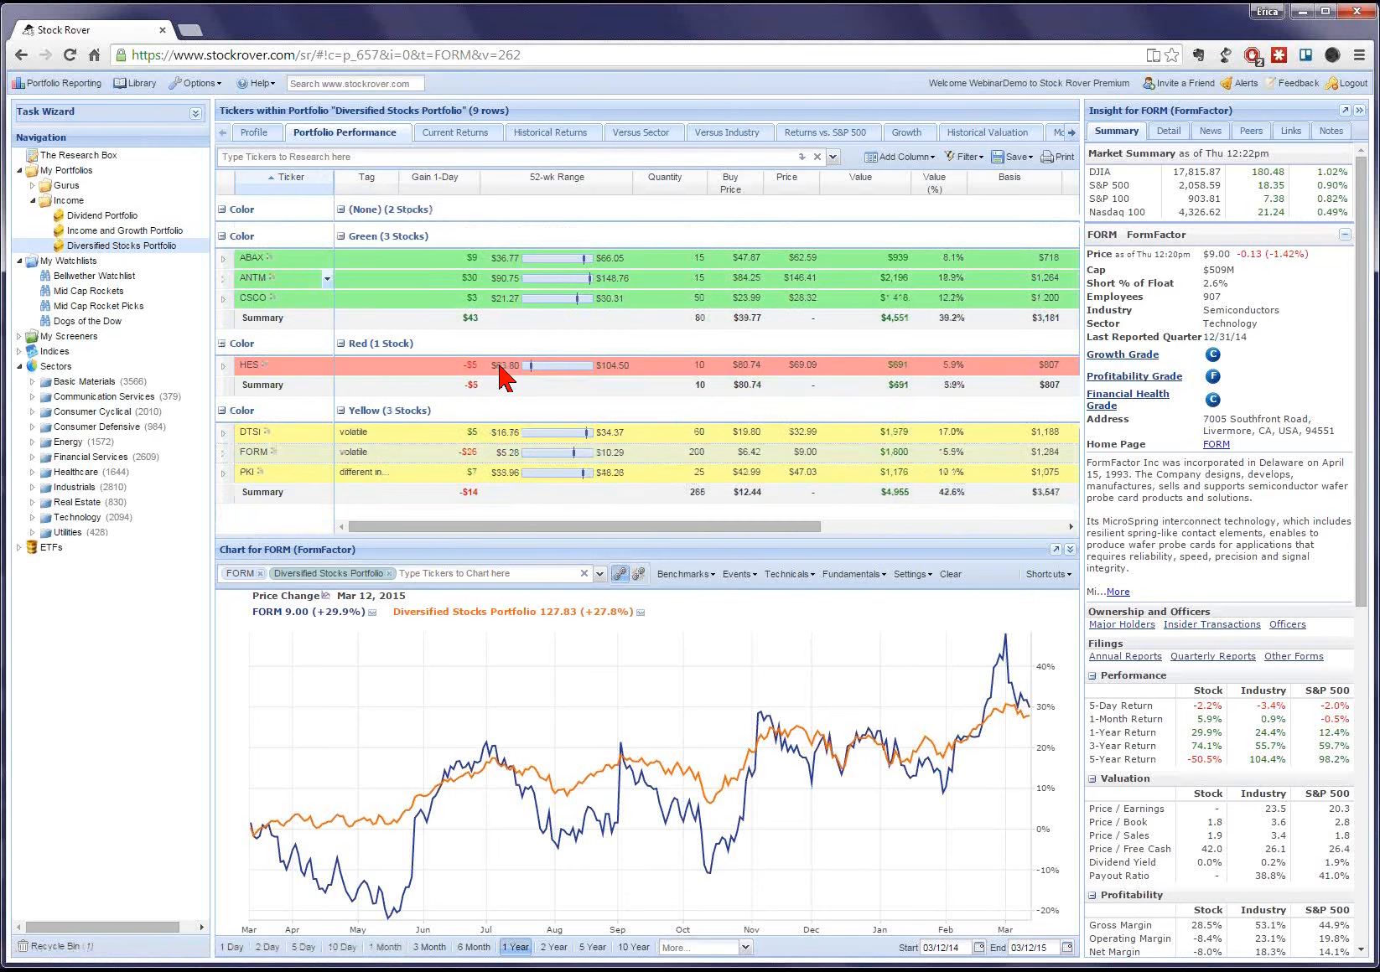
left_click(222, 236)
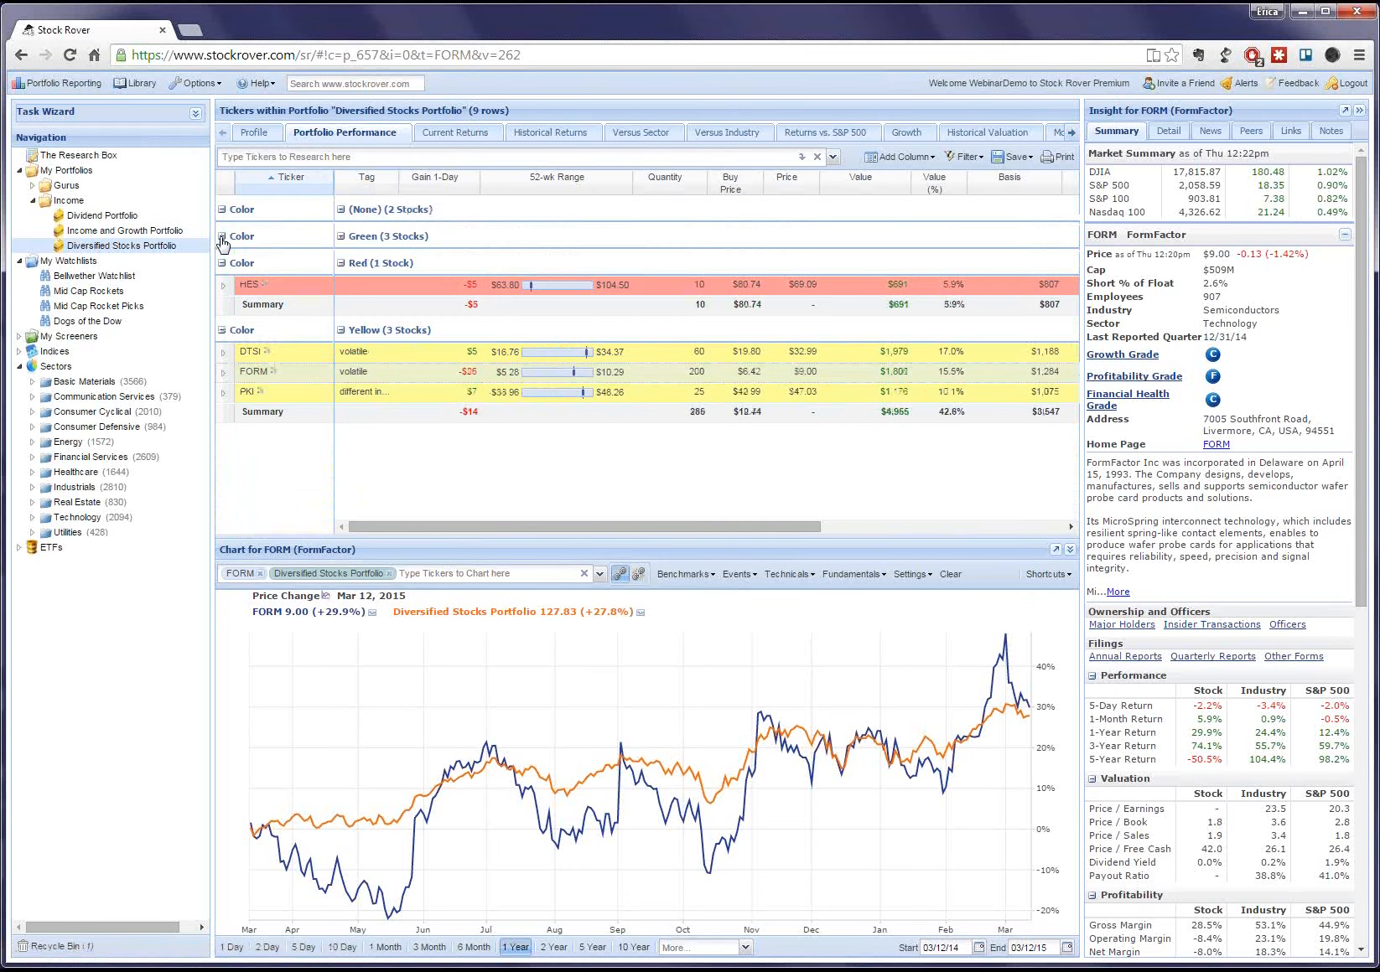
Collapse the red group so that only the yellow holdings stay expanded.
left_click(222, 290)
left_click(222, 260)
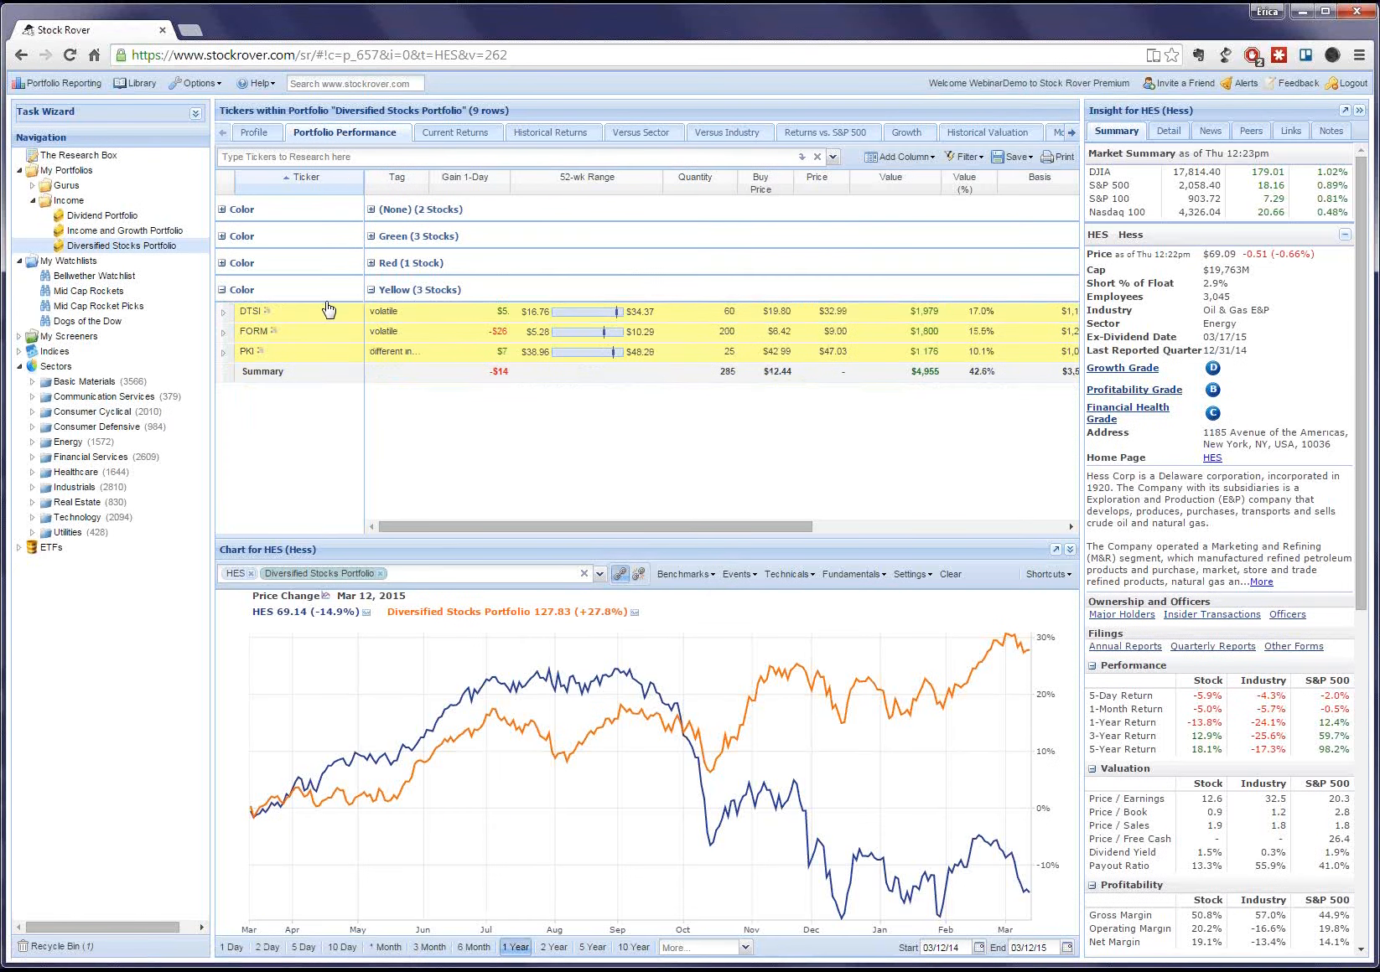
mouse_move(359, 370)
Chart FORM against its sector and industry benchmarks, removing the Diversified Stocks Portfolio from the chart.
left_click(434, 333)
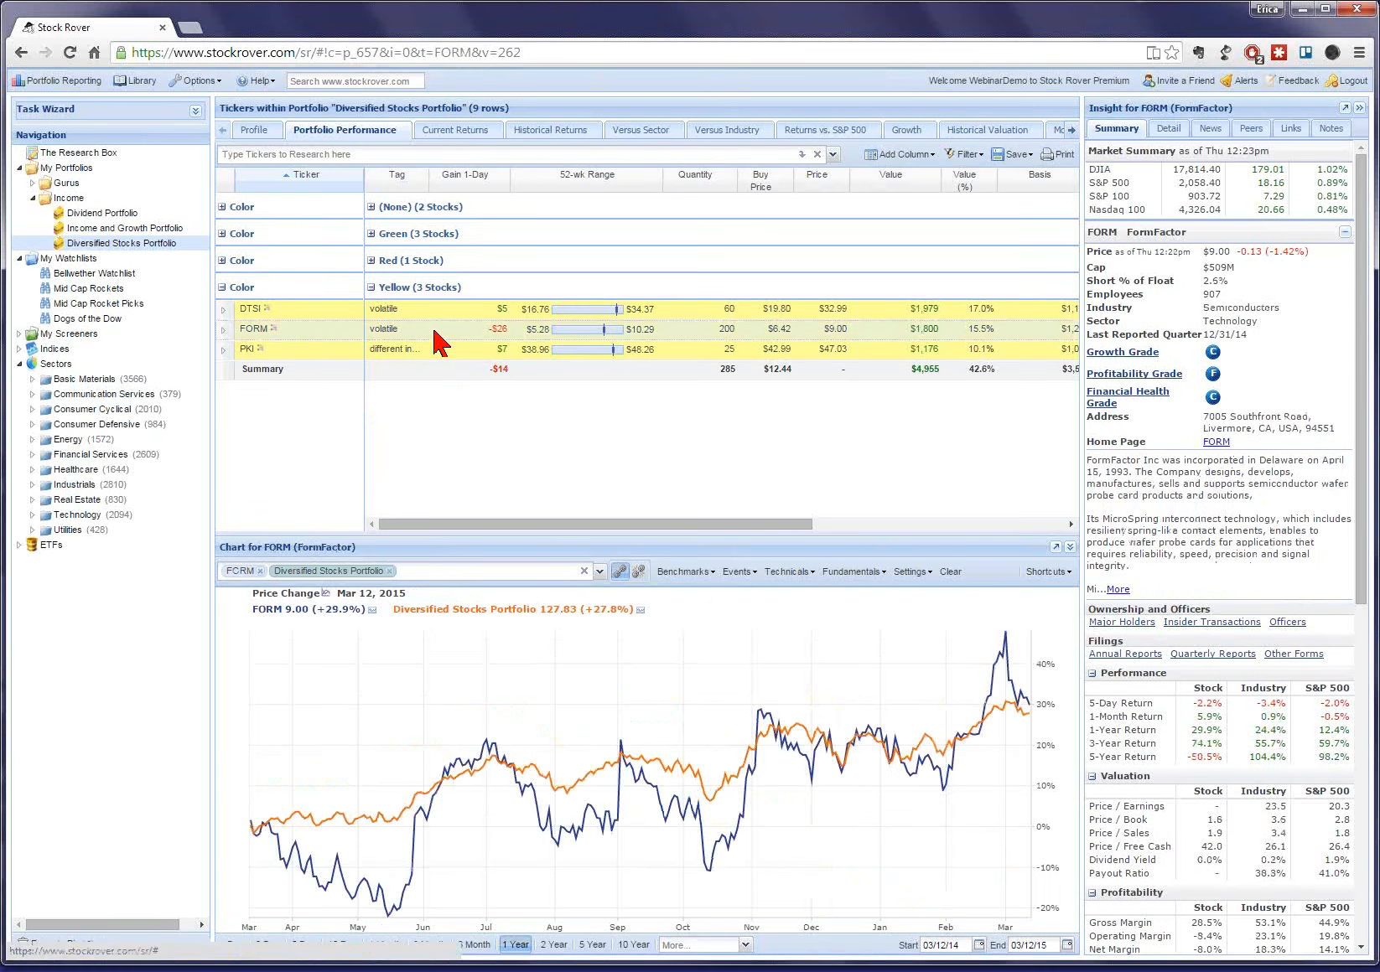
left_click(380, 573)
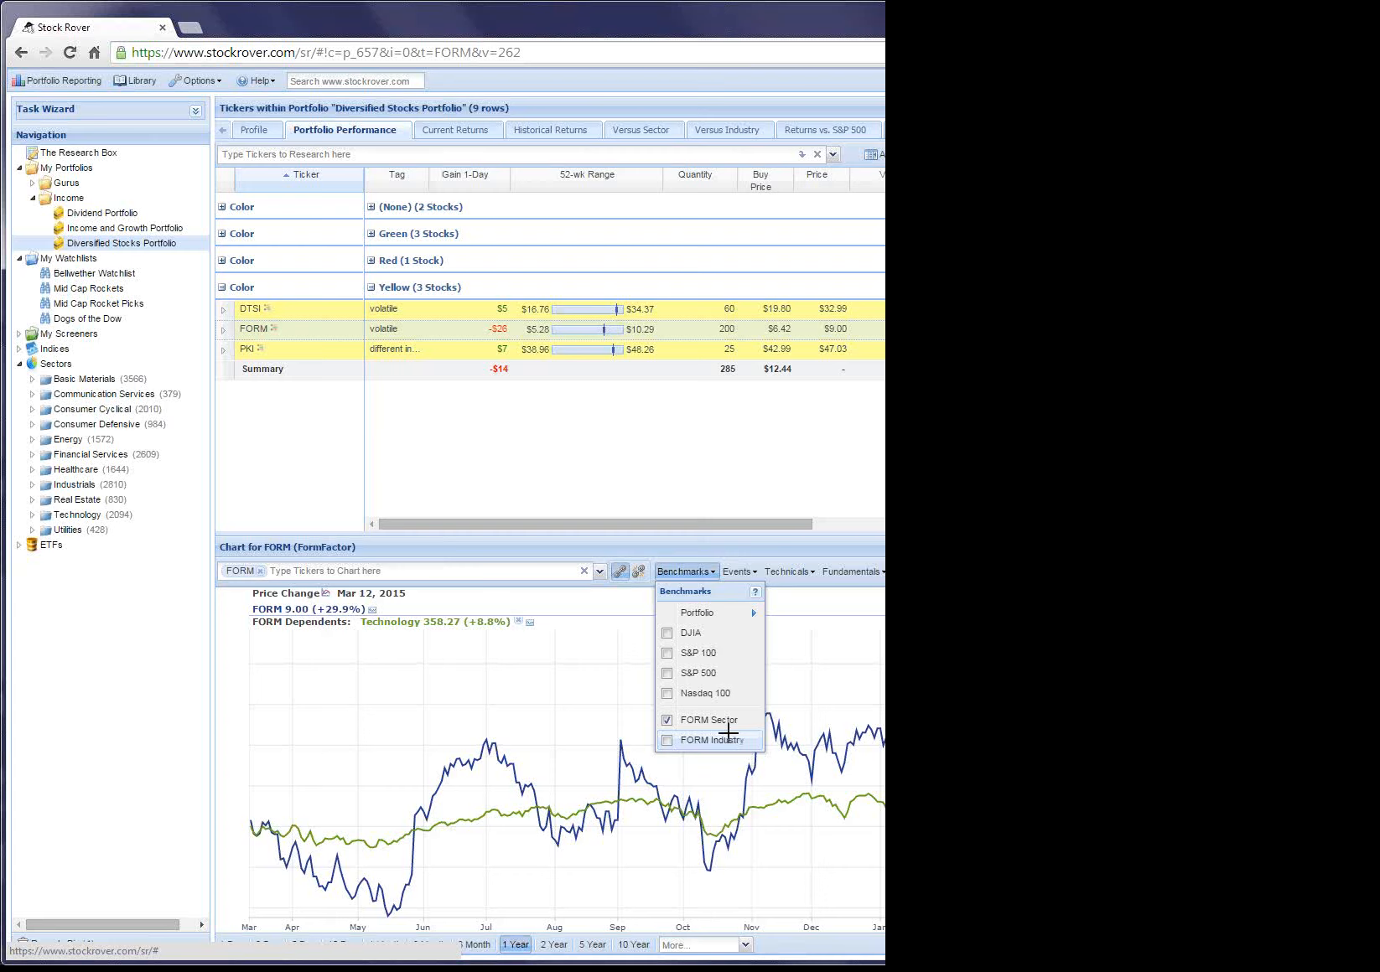
left_click(728, 734)
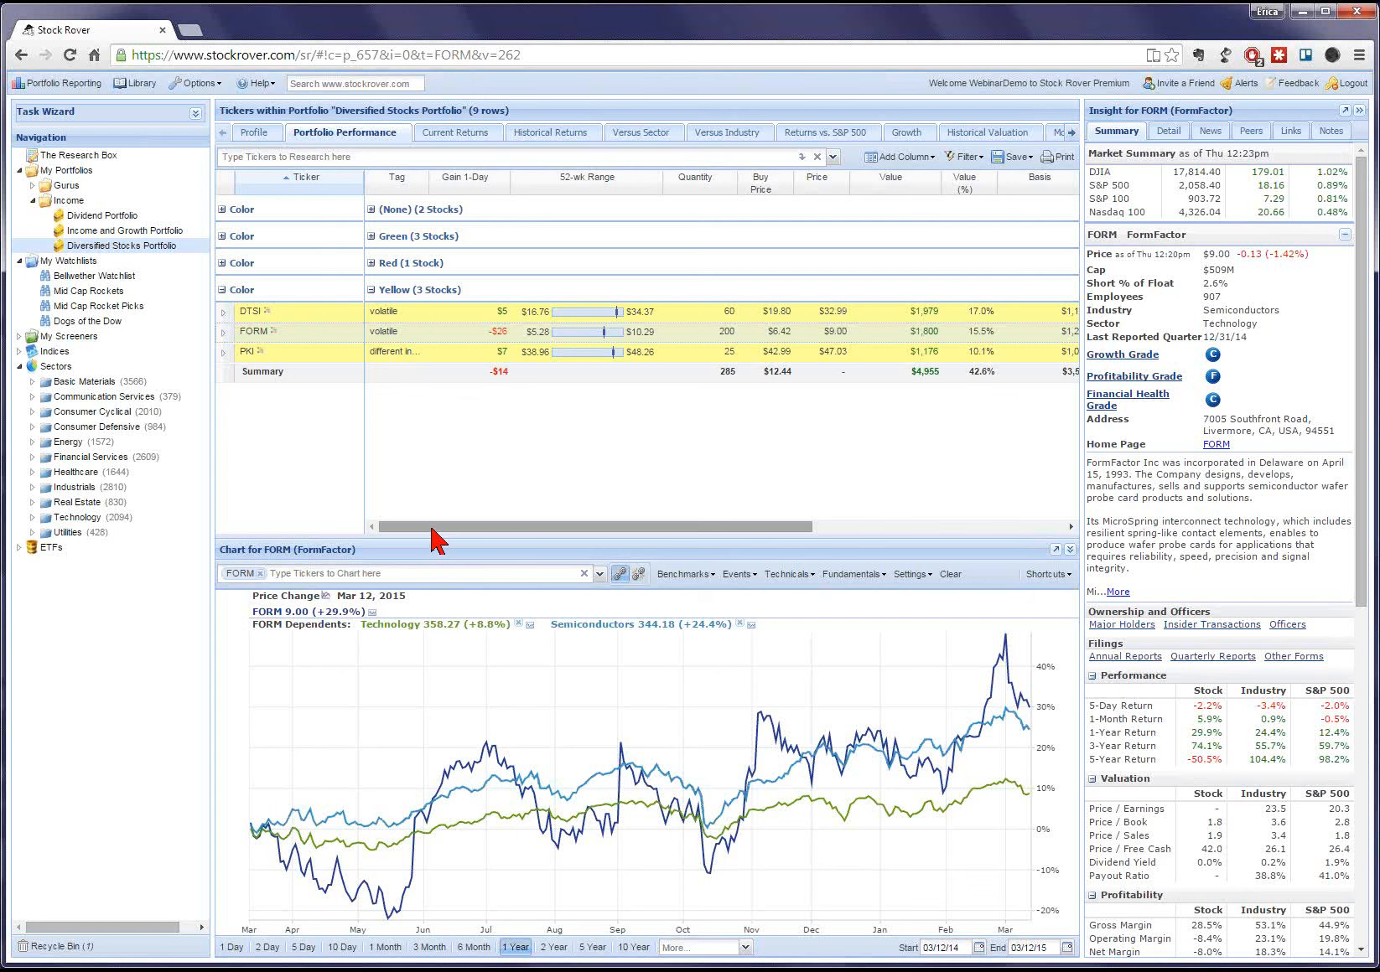
mouse_move(243, 356)
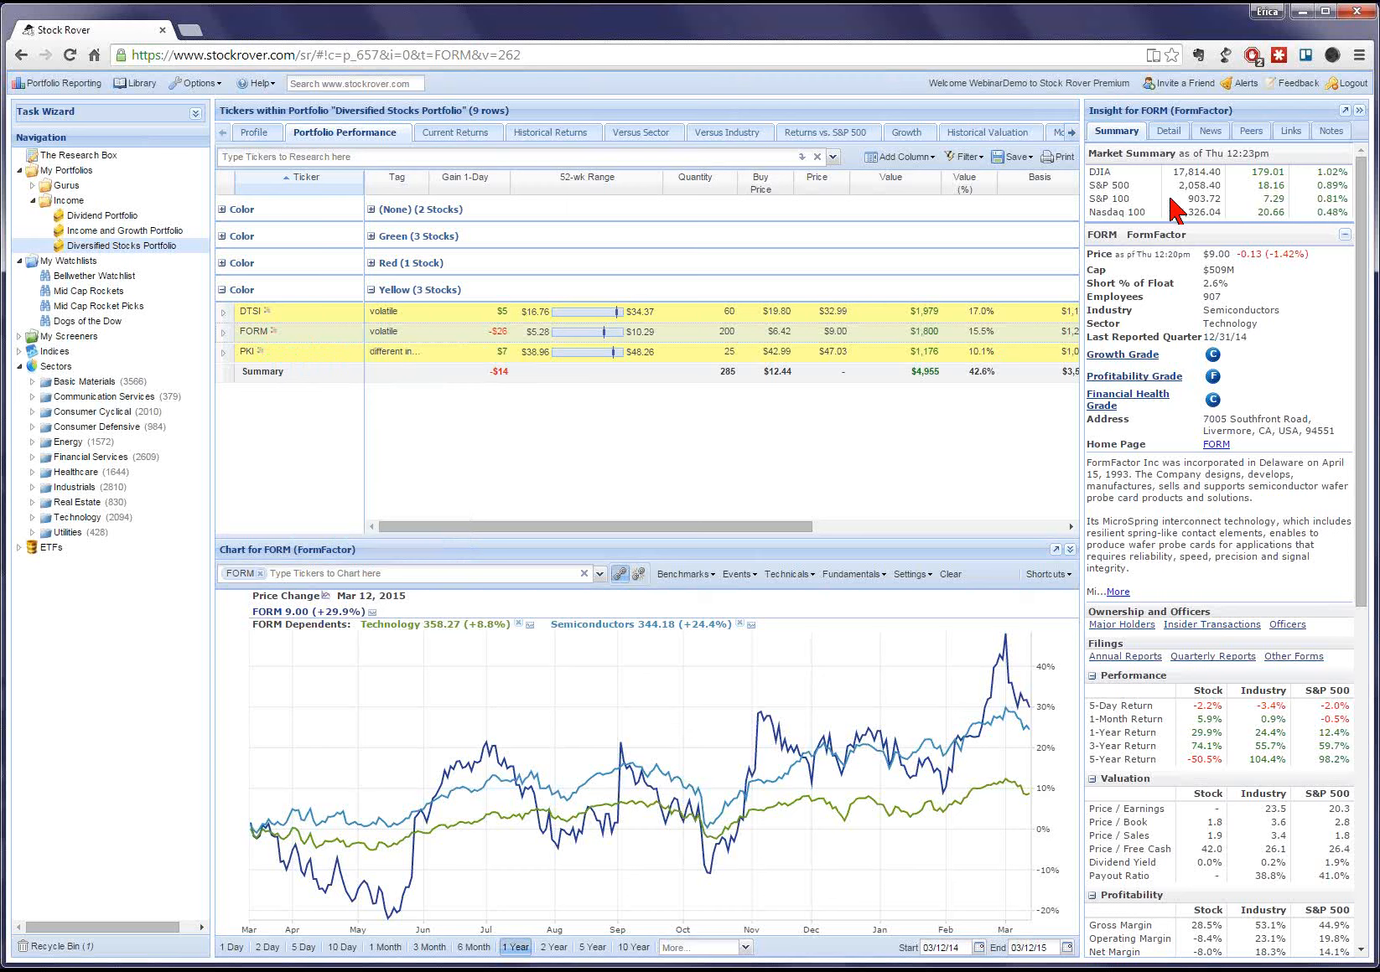
Show the peers of FORM, widen that area to reveal more columns, and look through the list.
left_click(1245, 134)
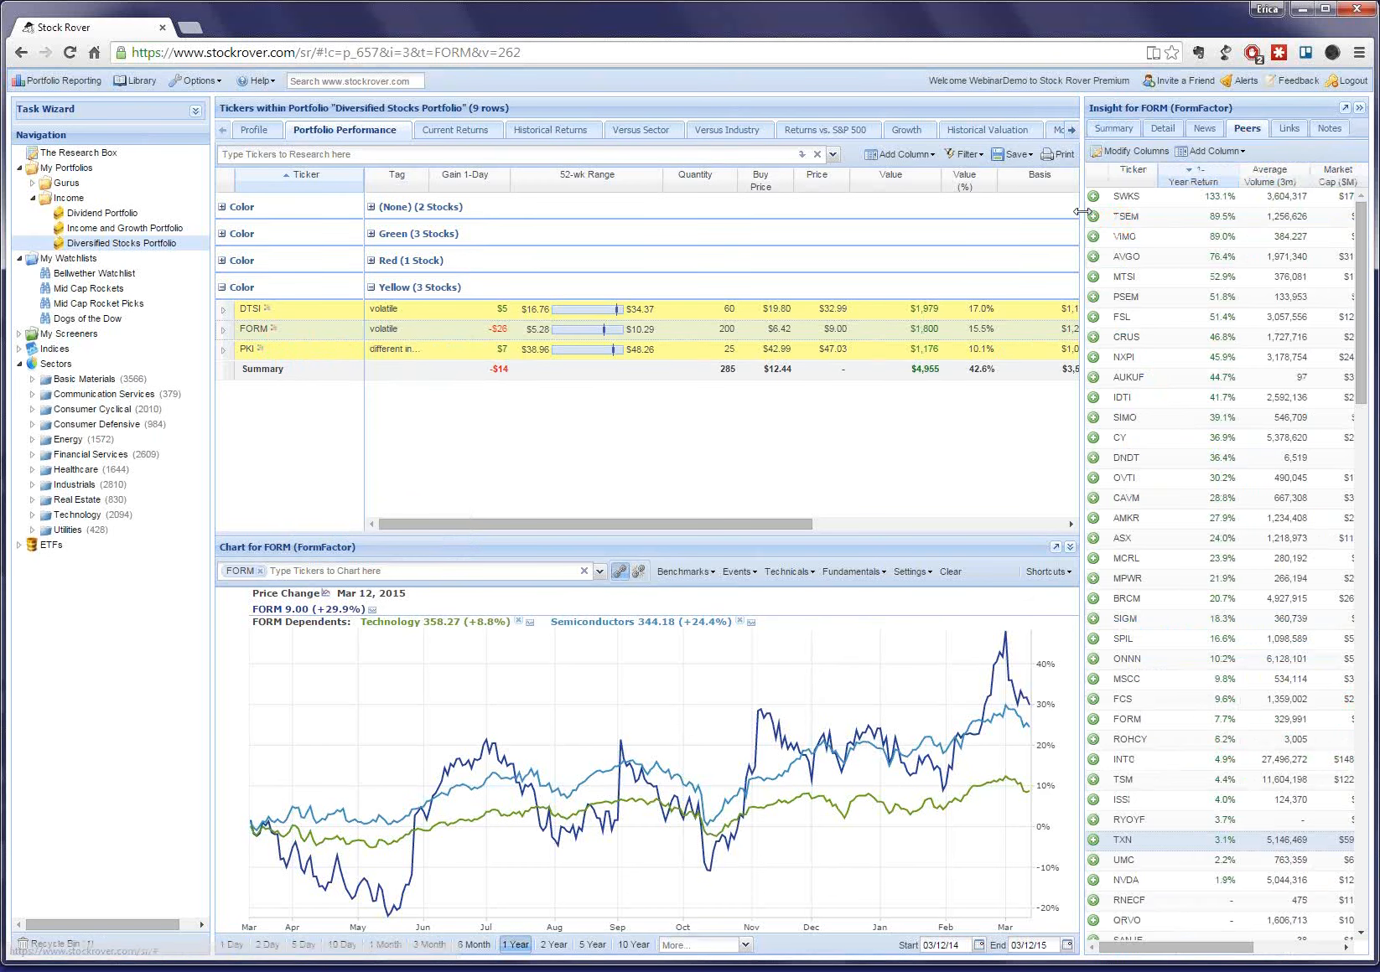
left_click_drag(1081, 211, 937, 220)
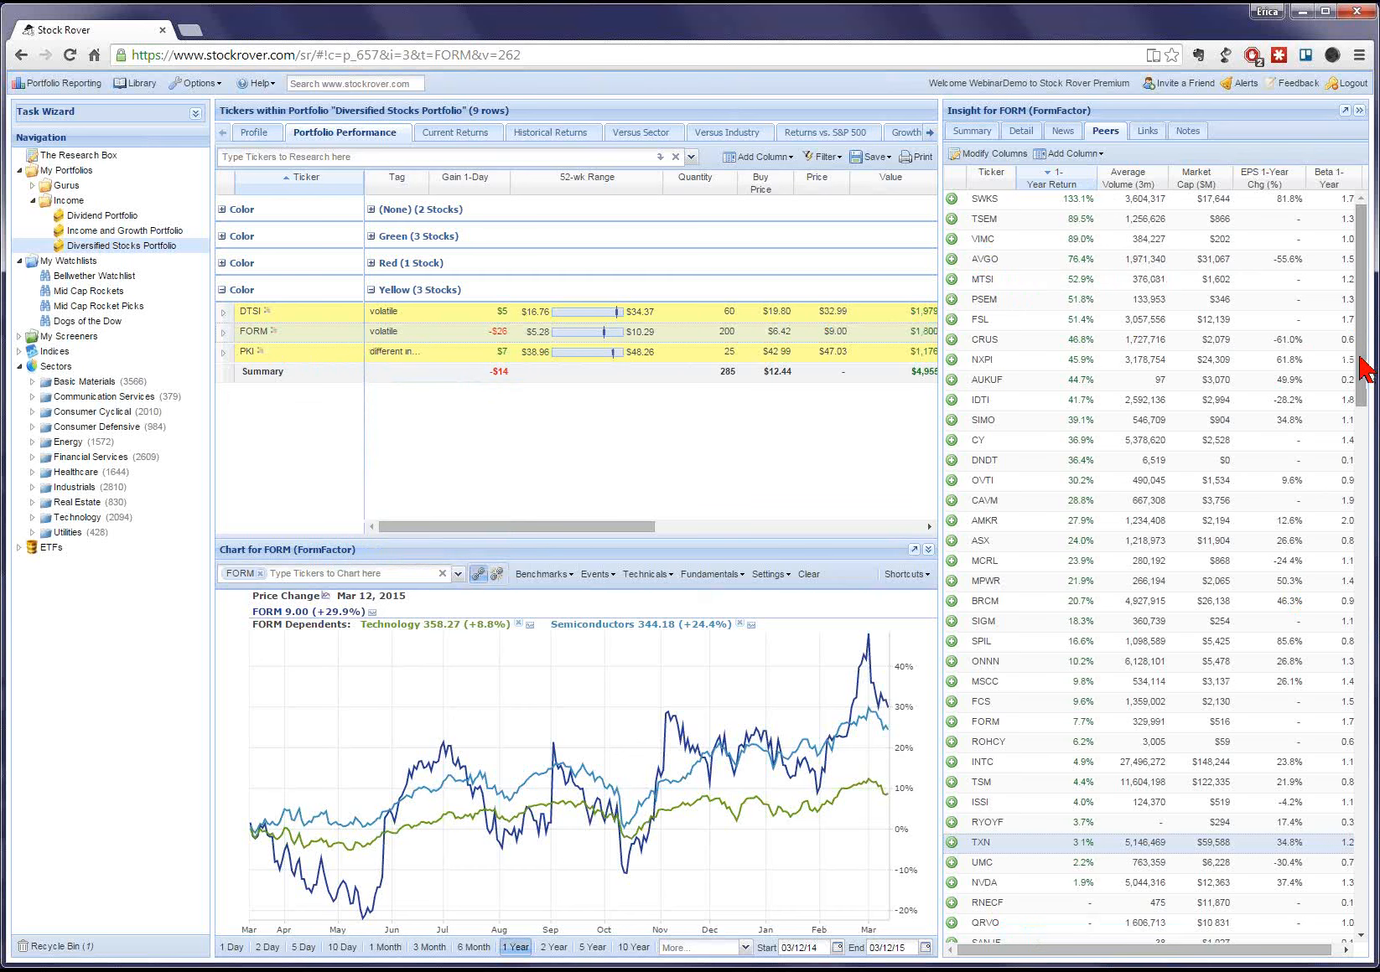
scroll(1365, 382, "down", 3)
left_click_drag(1364, 382, 1364, 356)
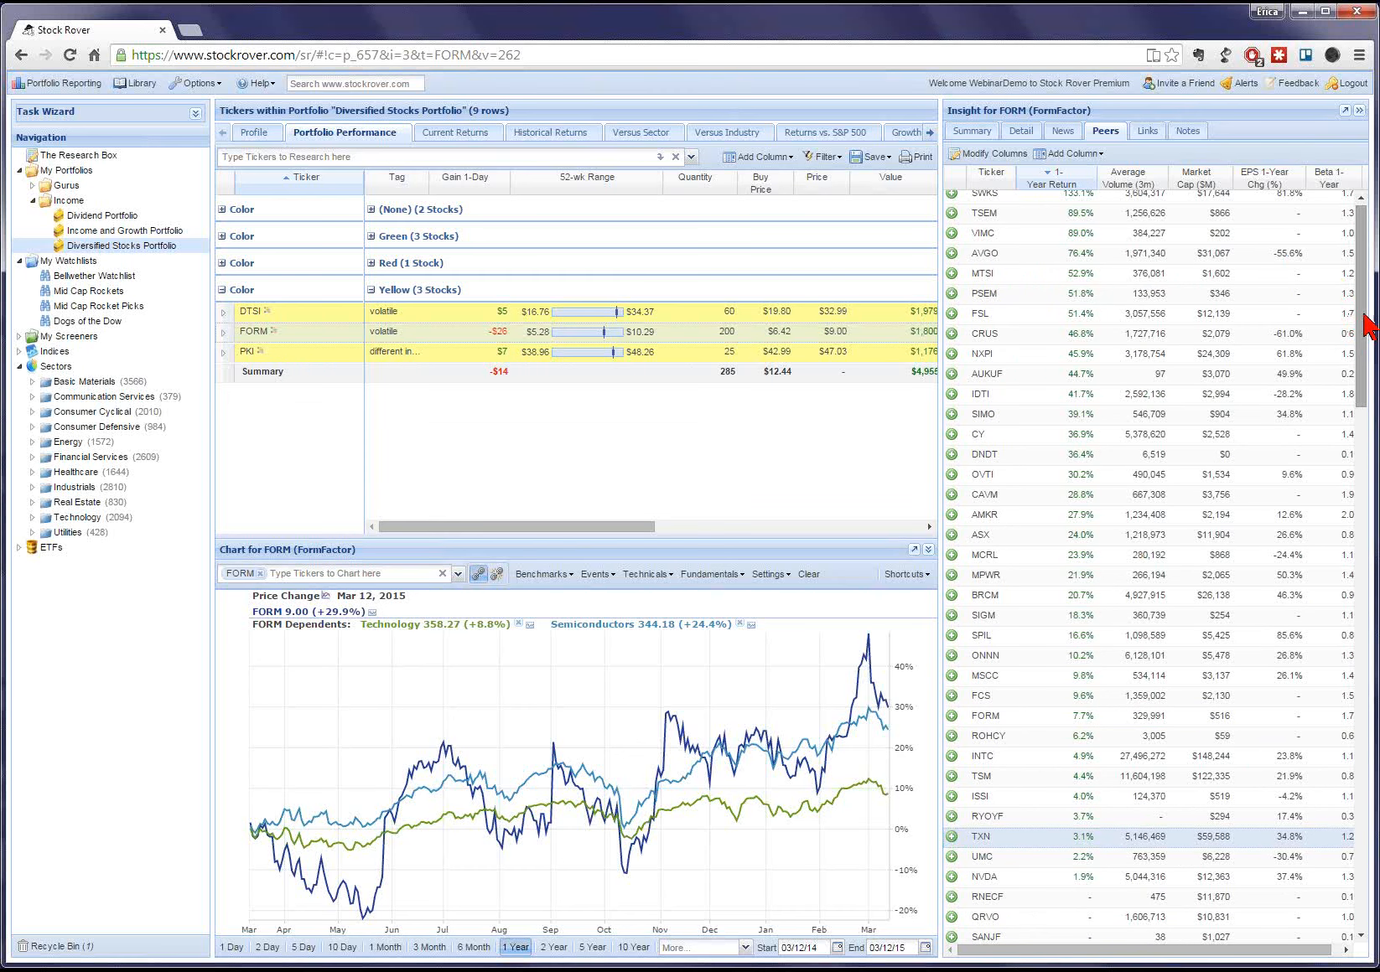
left_click_drag(1368, 327, 1368, 281)
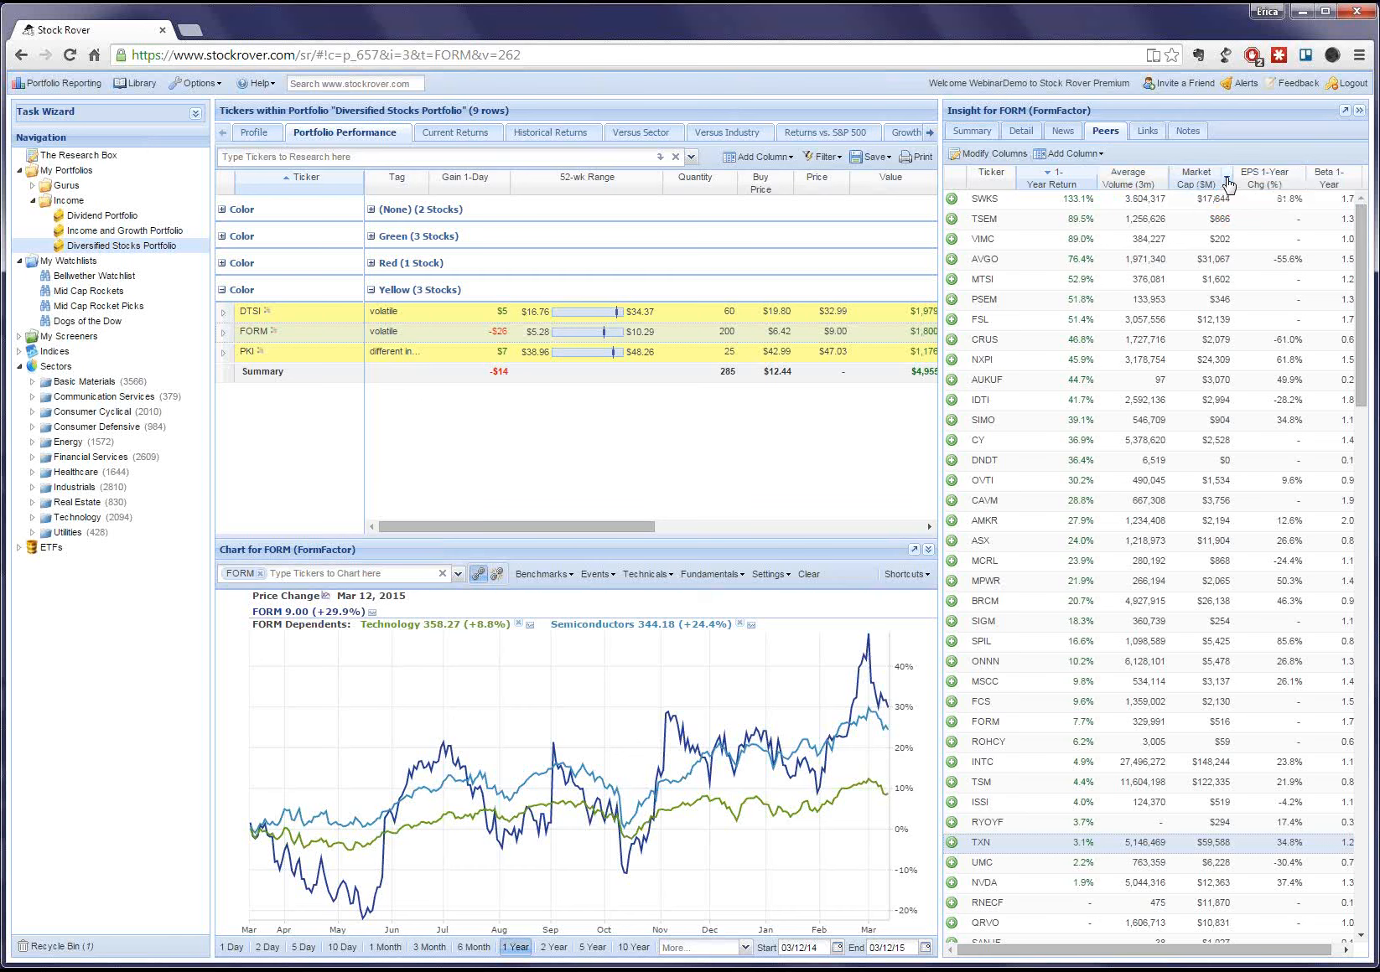
Filter the FORM peers to a market cap above 1000 million dollars.
left_click(1230, 185)
mouse_move(1265, 310)
left_click(1161, 314)
type("1000")
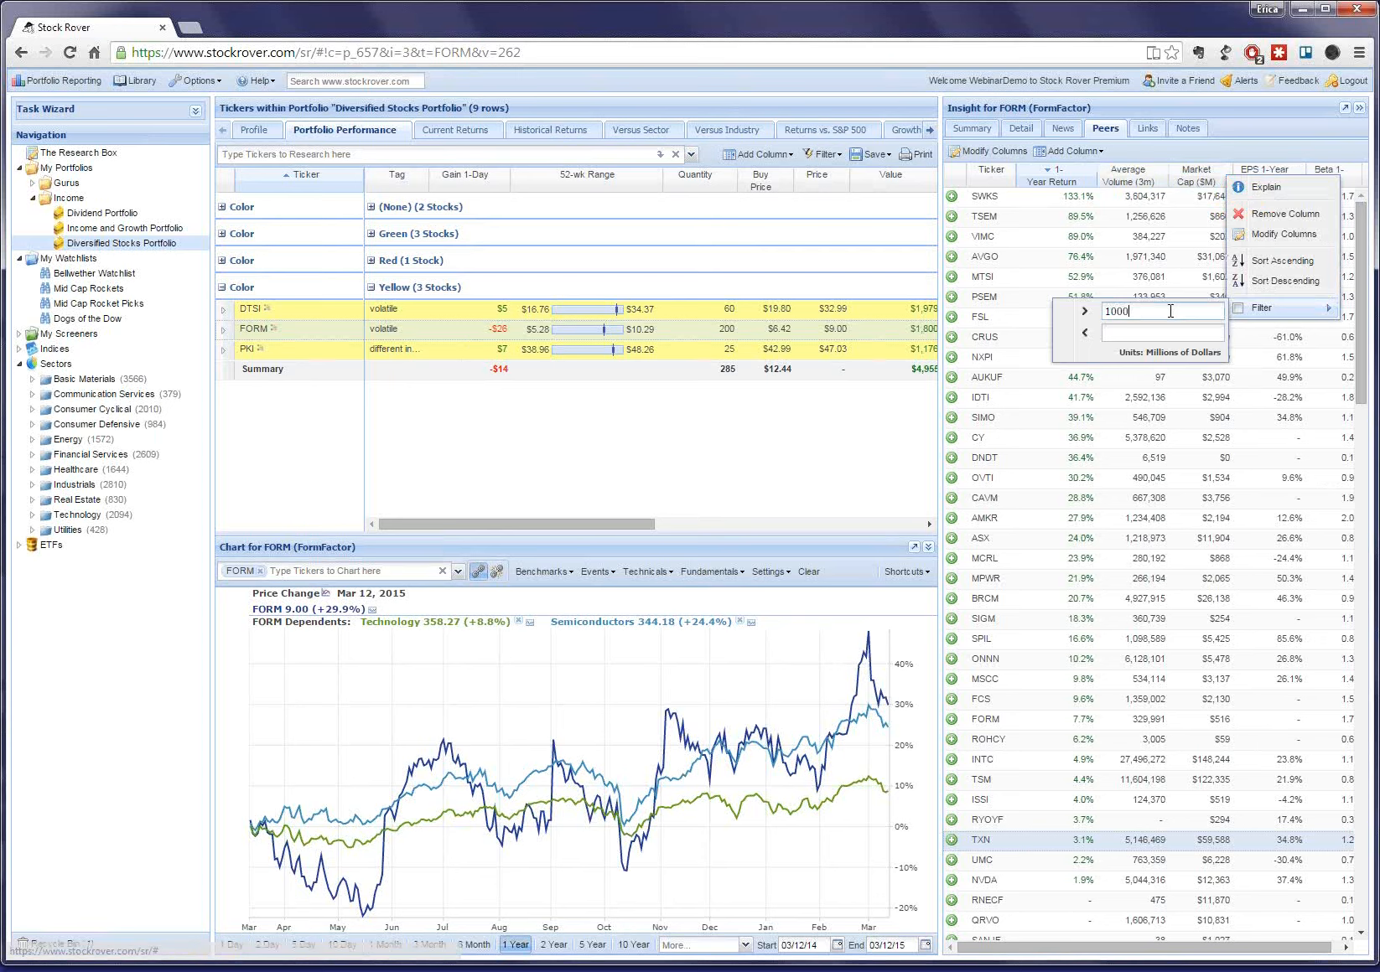
key("BackSpace")
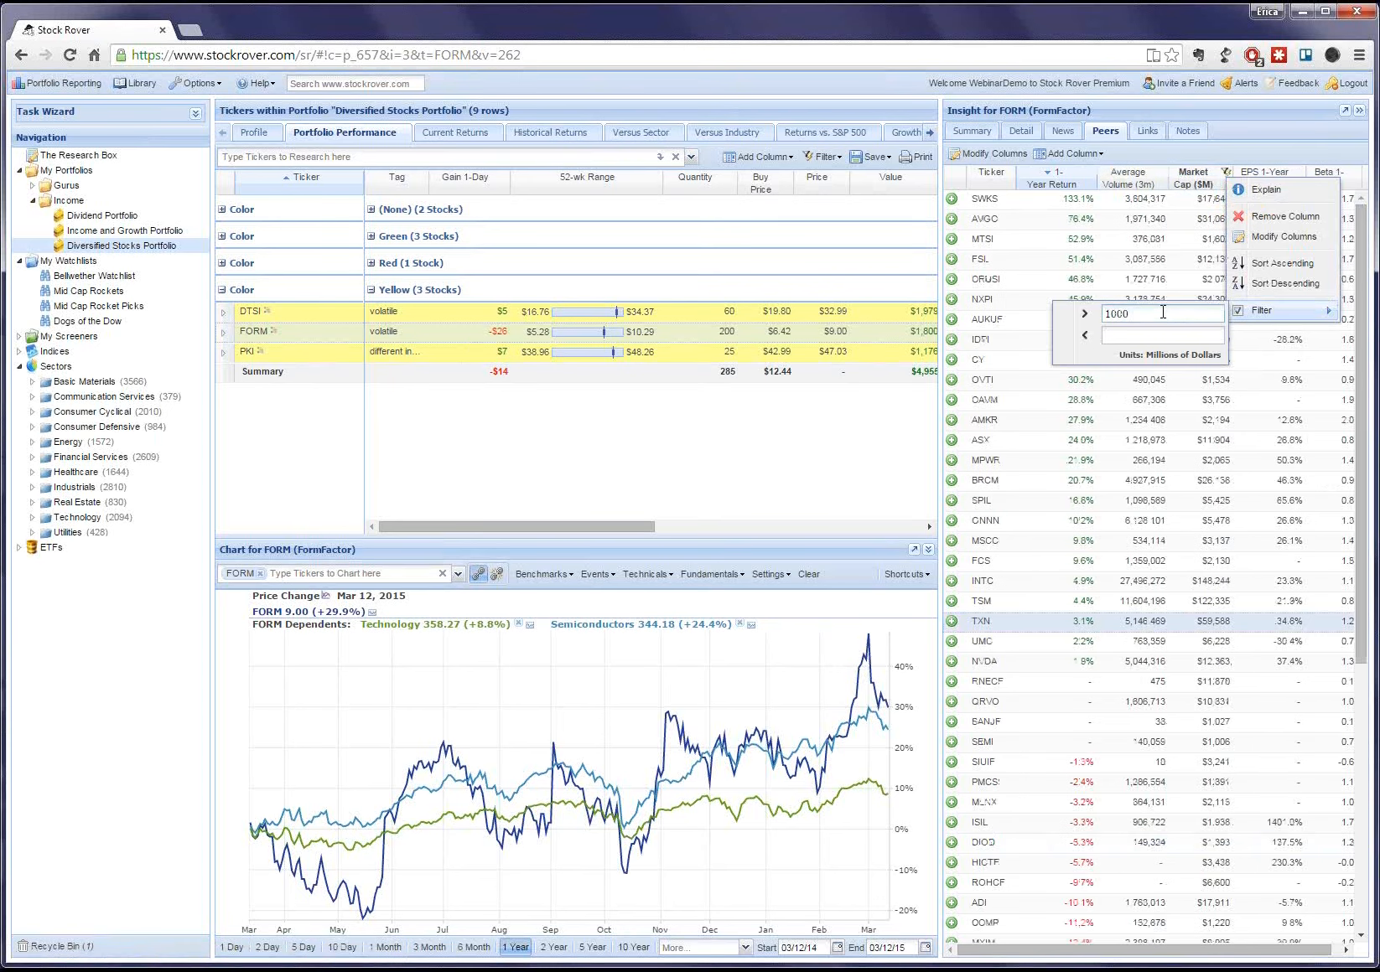
key("Return")
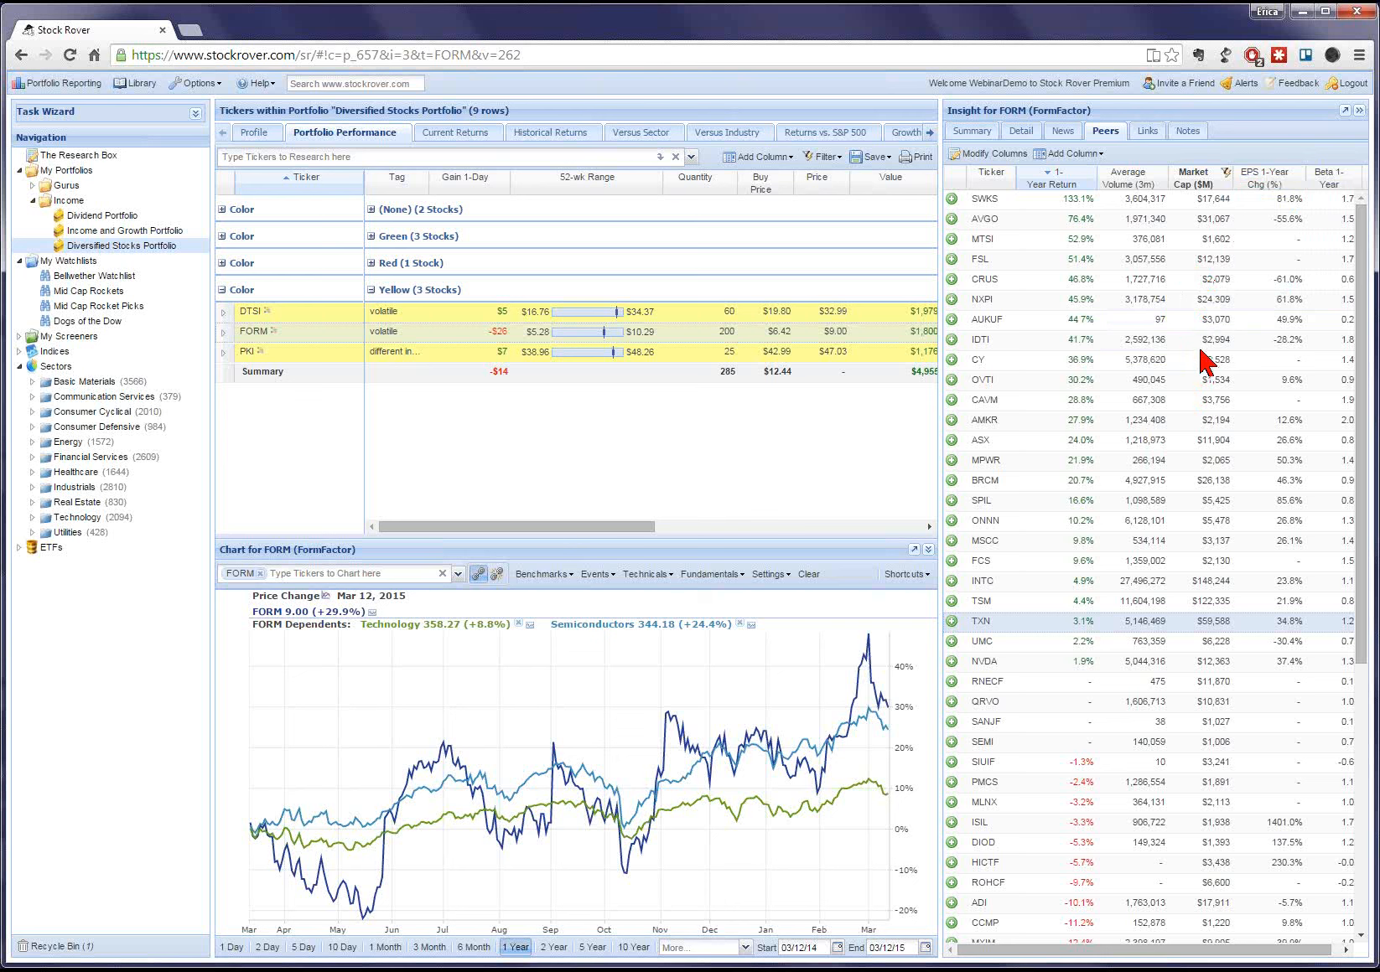
Filter the peers to a 1-year EPS change above 5 percent.
left_click(1299, 177)
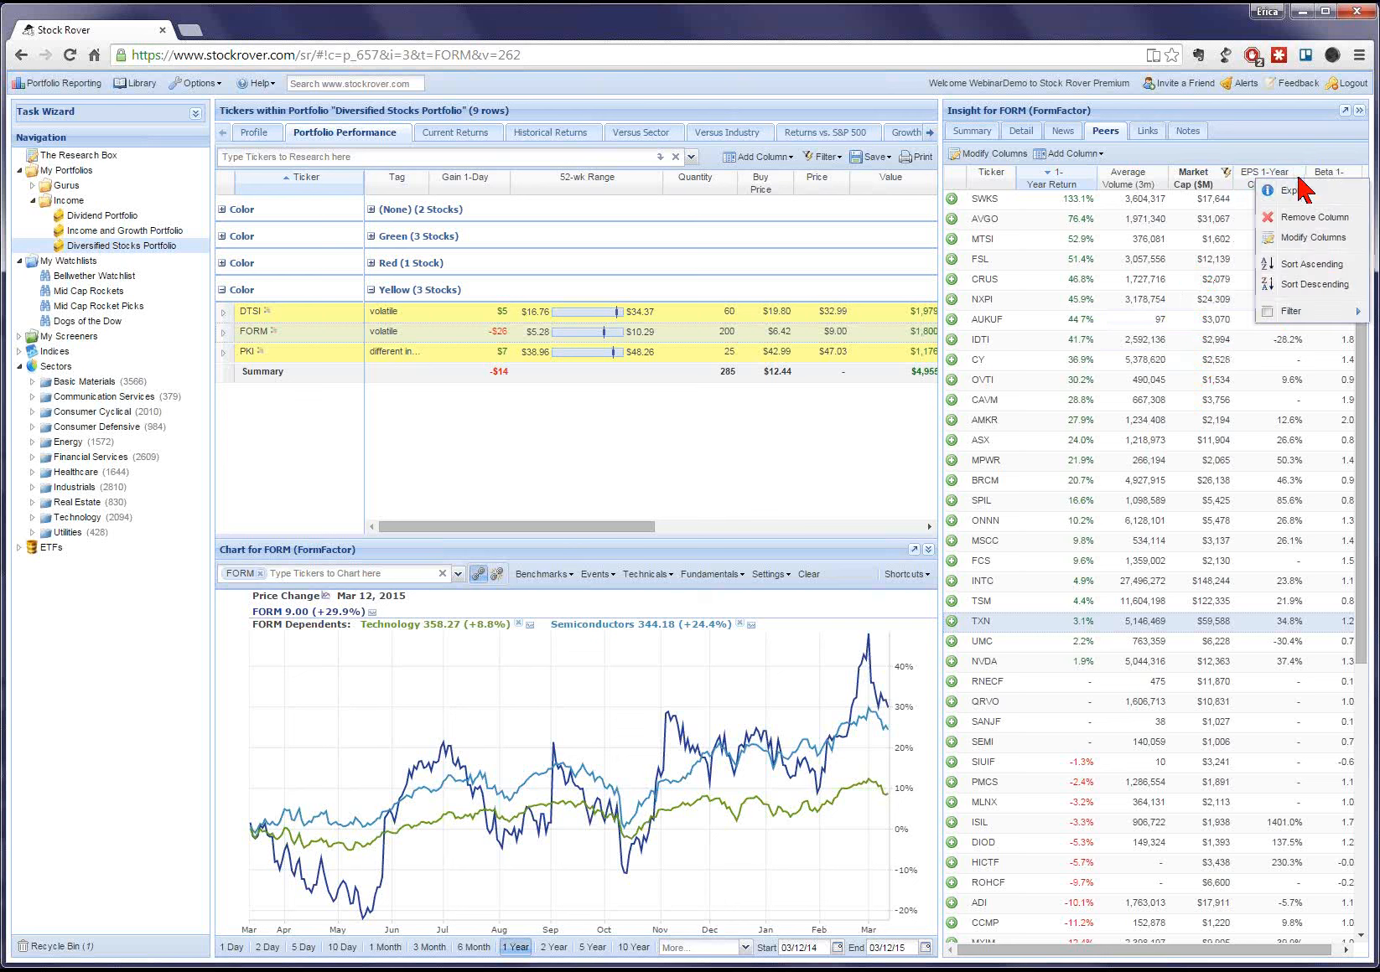
mouse_move(1291, 311)
type("5")
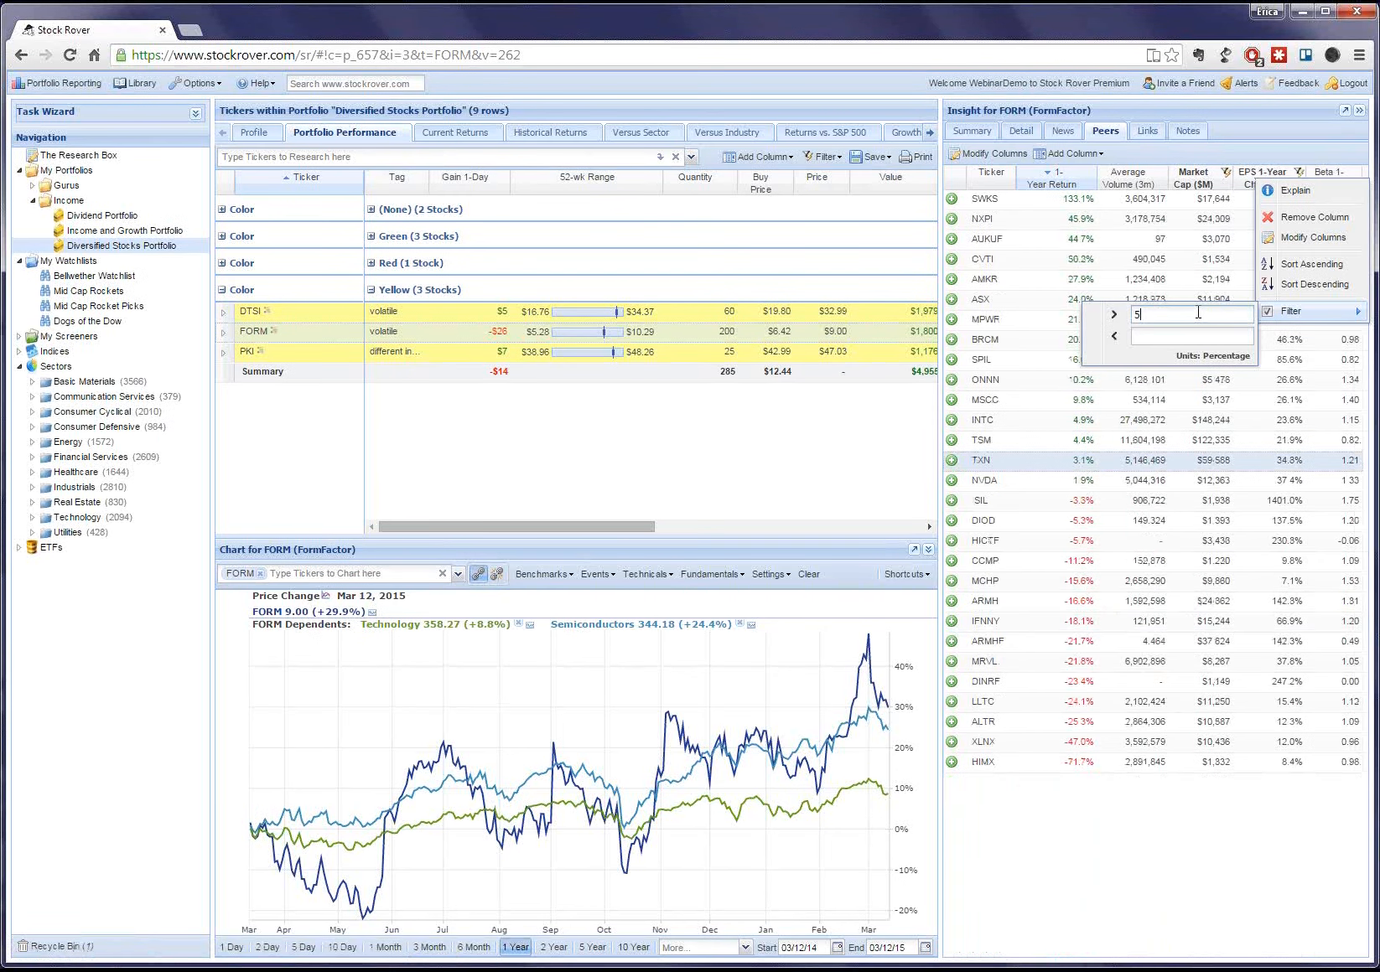
key("Return")
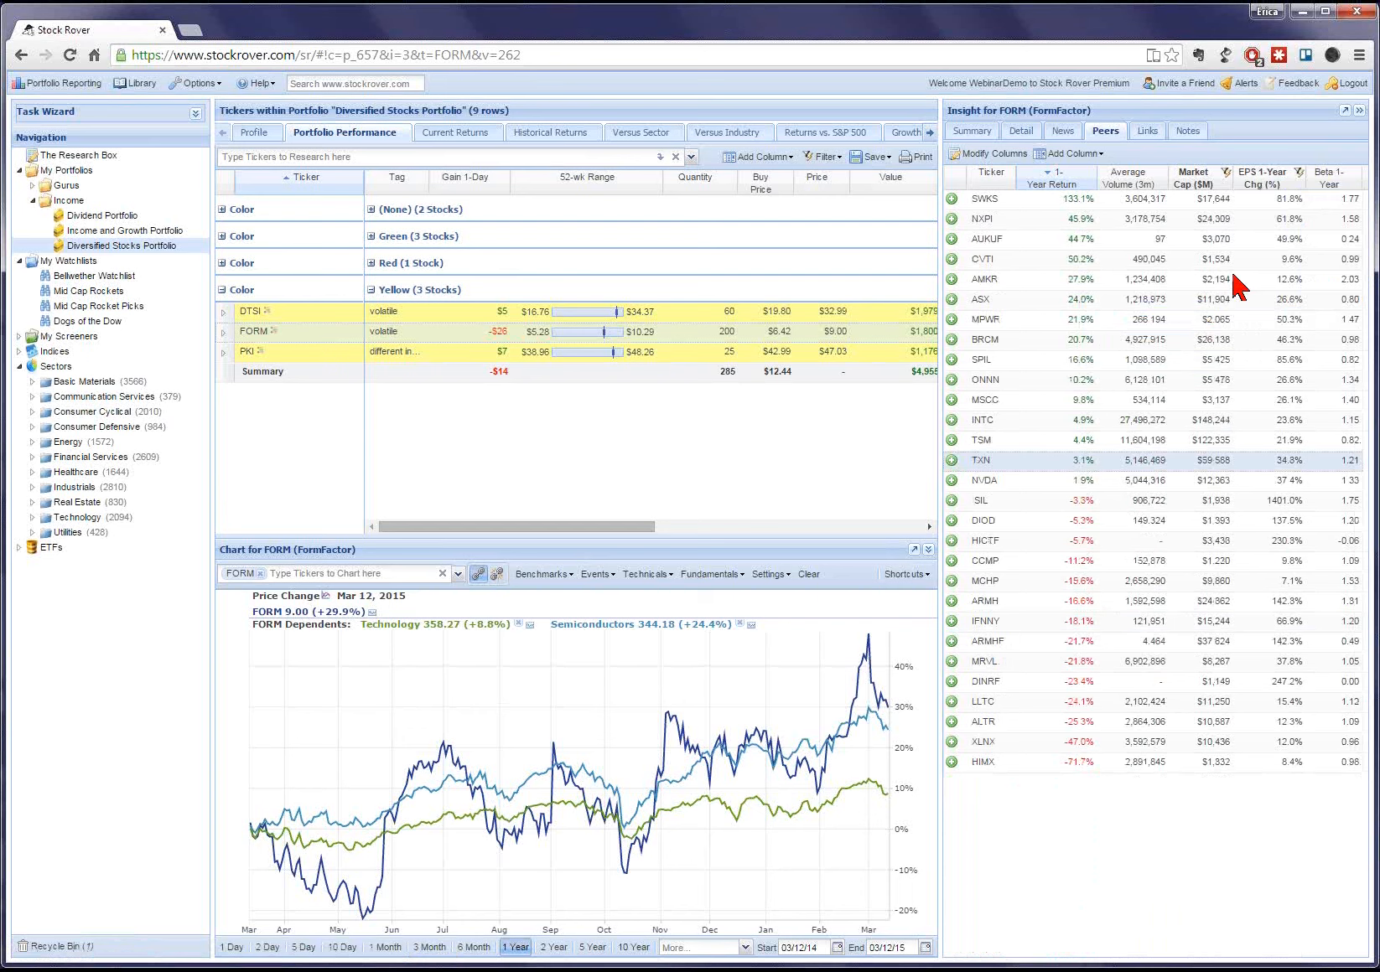
Filter the peers to a 3-month average volume above 100000.
left_click(1162, 184)
mouse_move(1196, 308)
left_click_drag(1081, 312, 1015, 311)
type("10")
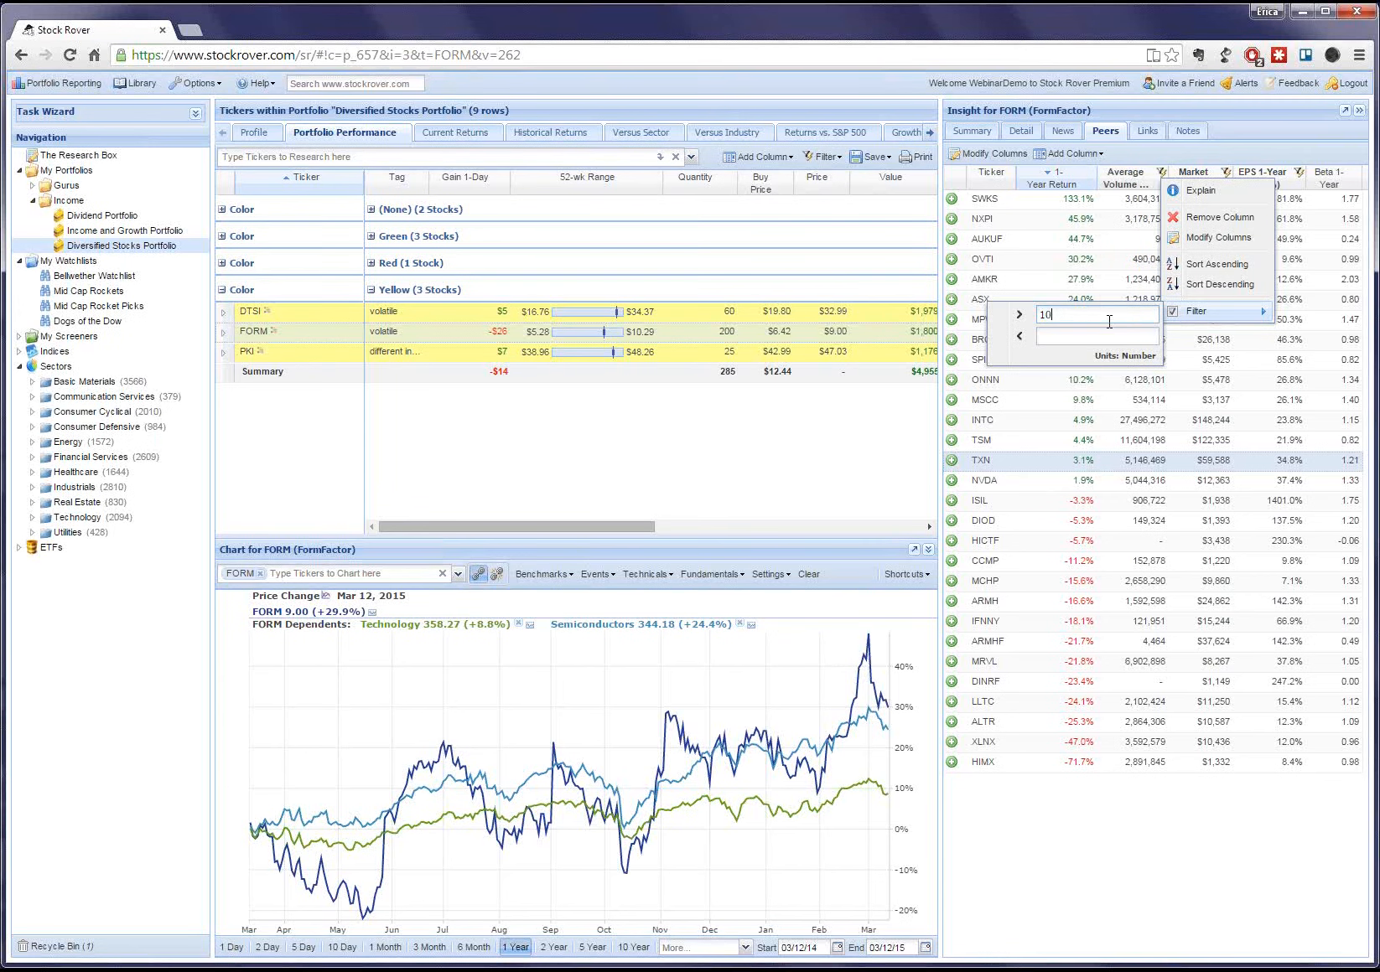
type("0000")
key("Return")
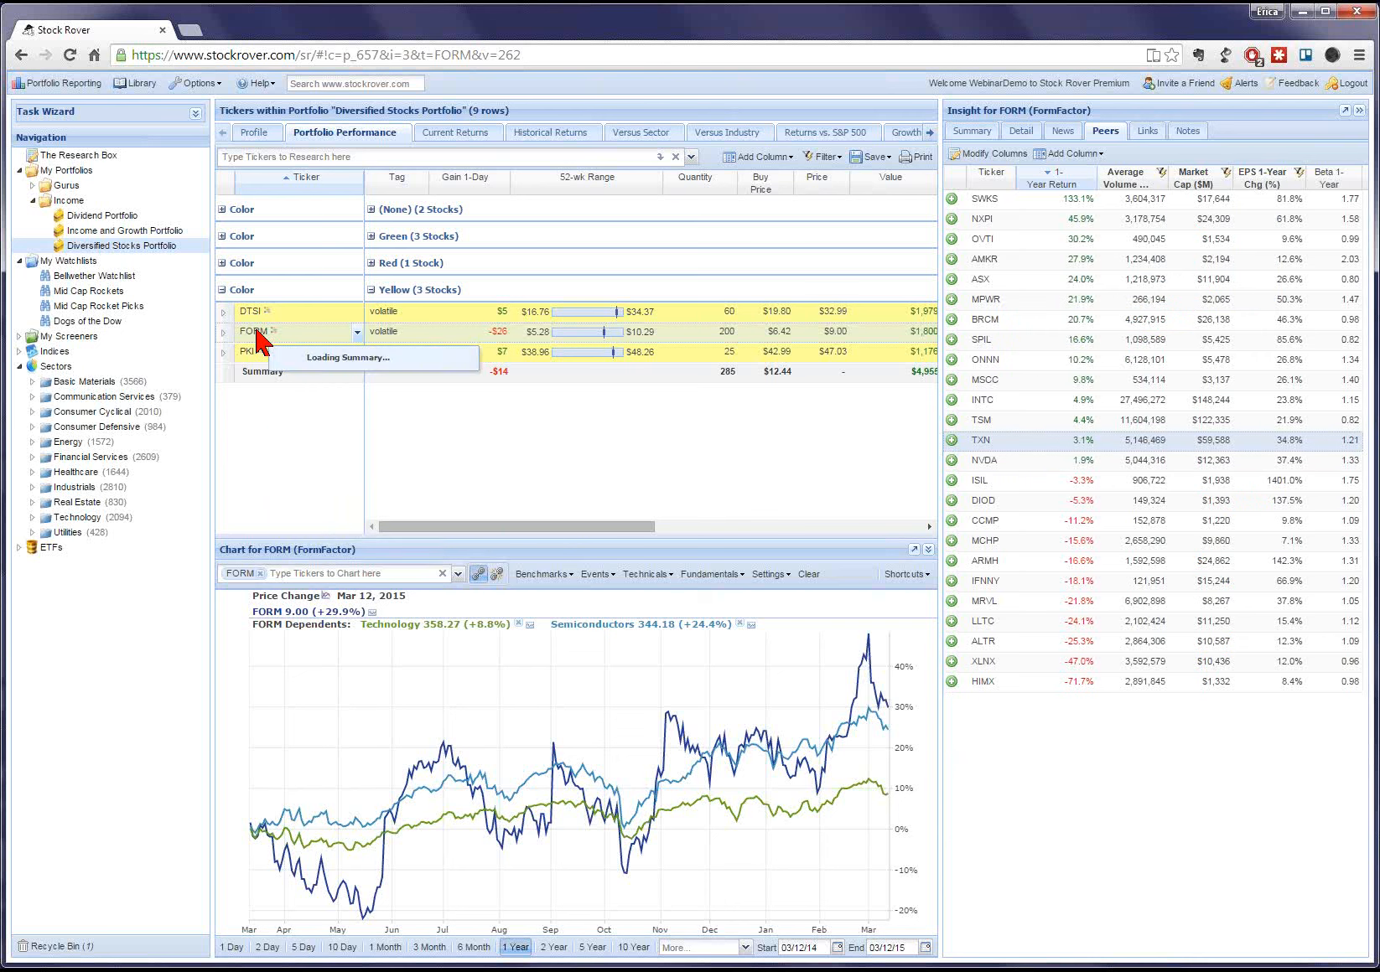
Filter the peers to a 1-year beta below 1.25 and widen the 1-Year Return vs Industry column.
mouse_move(256, 334)
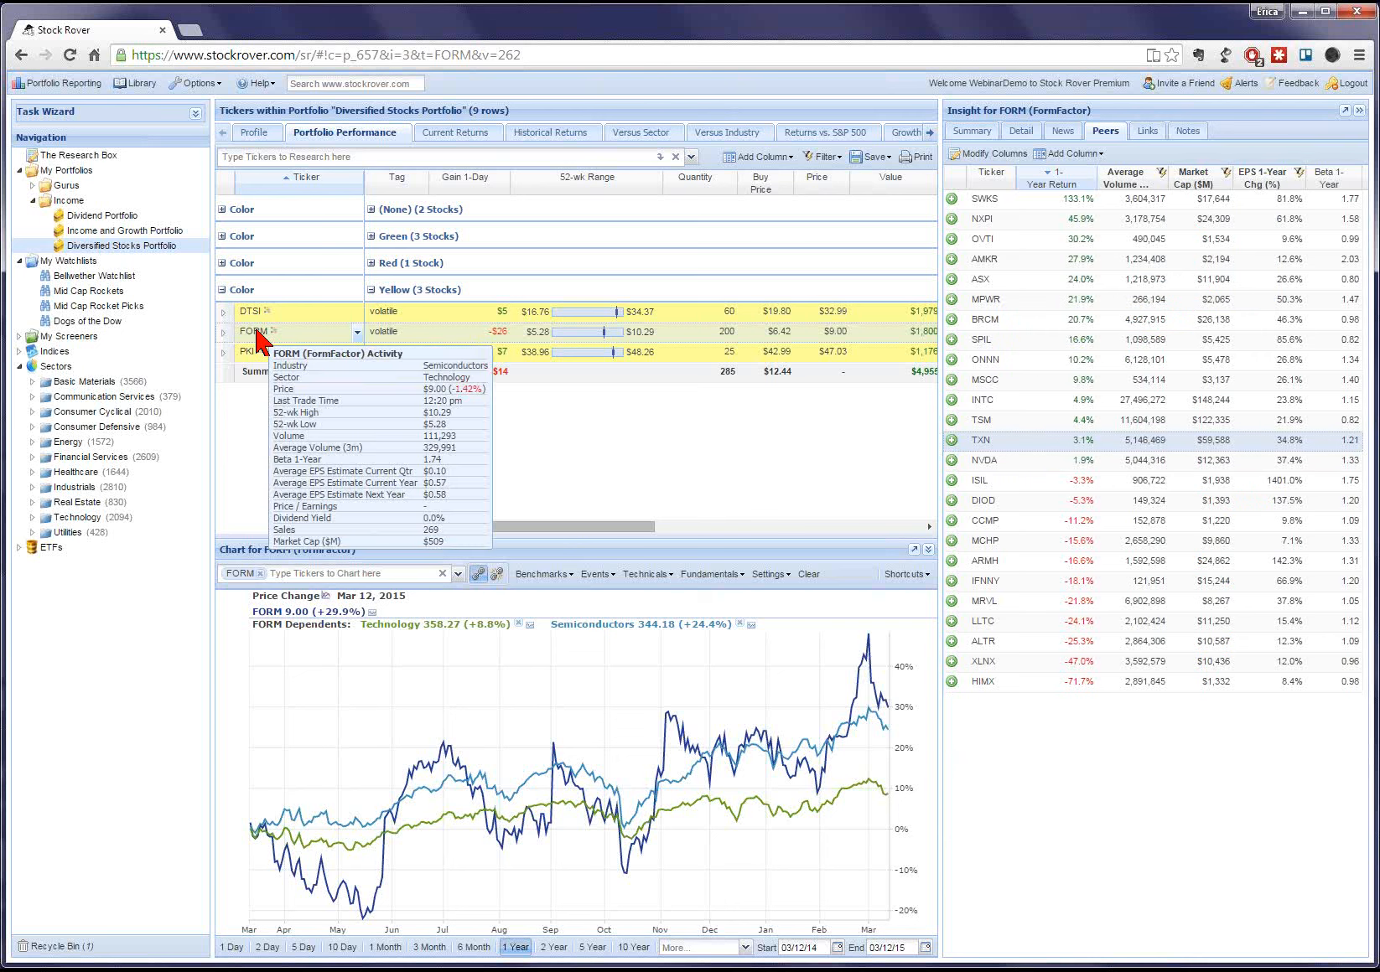
left_click(1354, 177)
mouse_move(1295, 311)
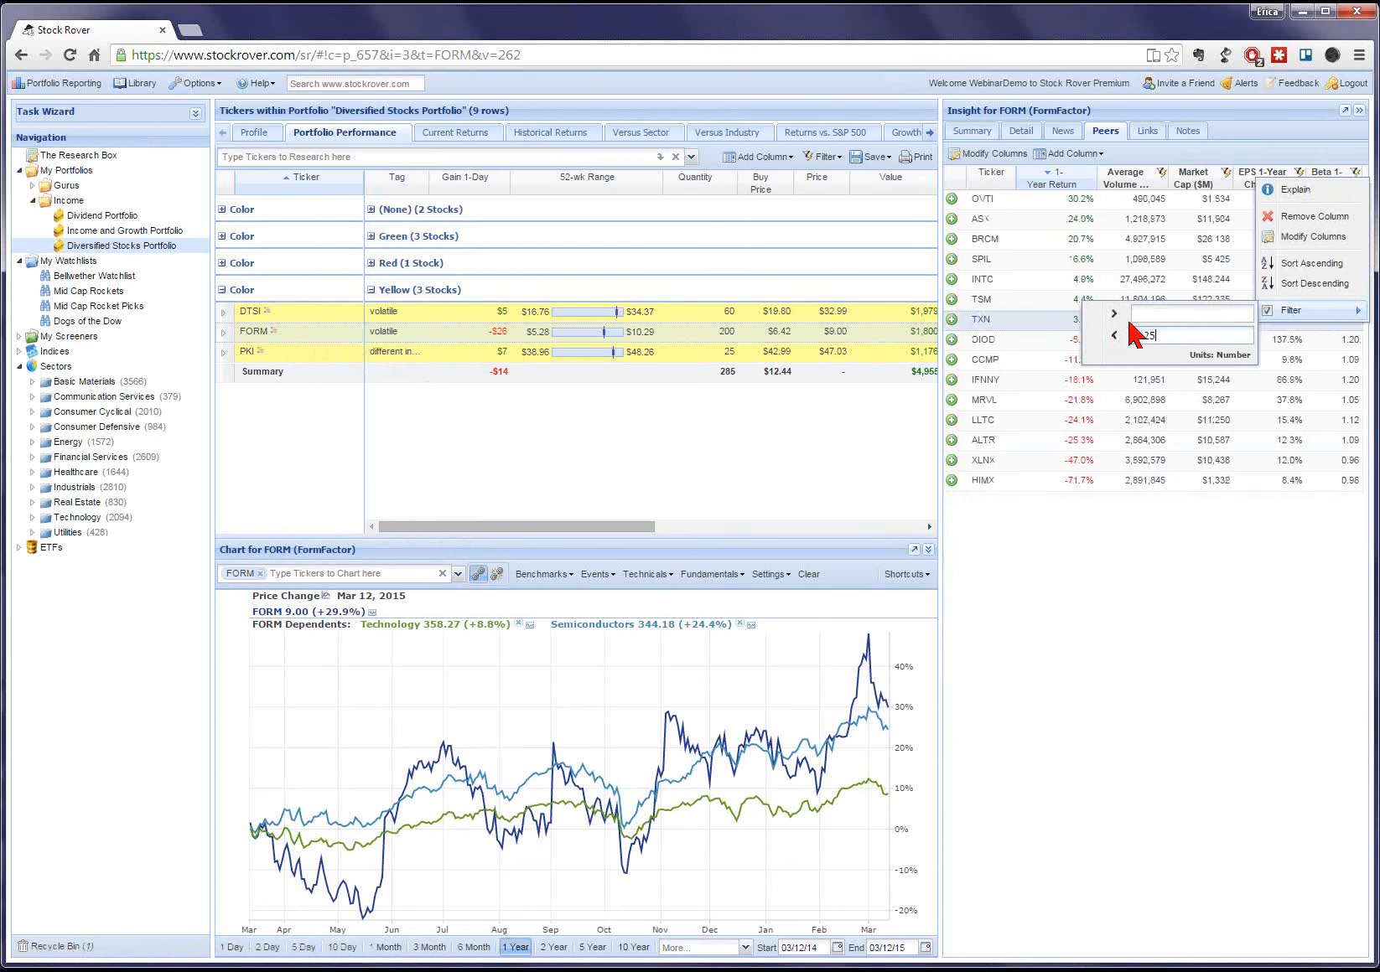
key("Return")
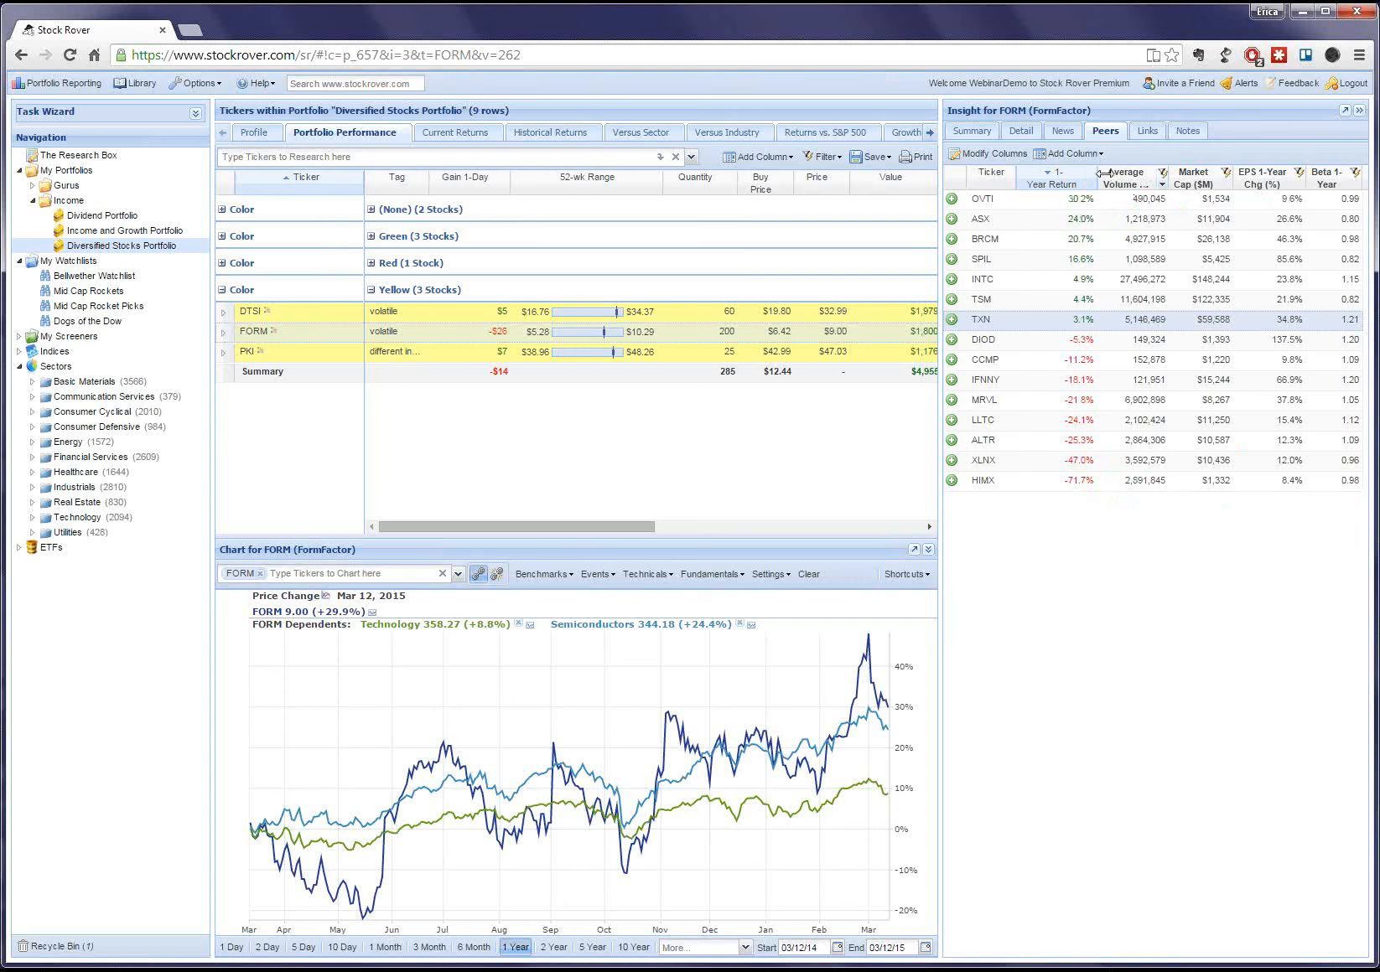
left_click_drag(1099, 178, 1128, 177)
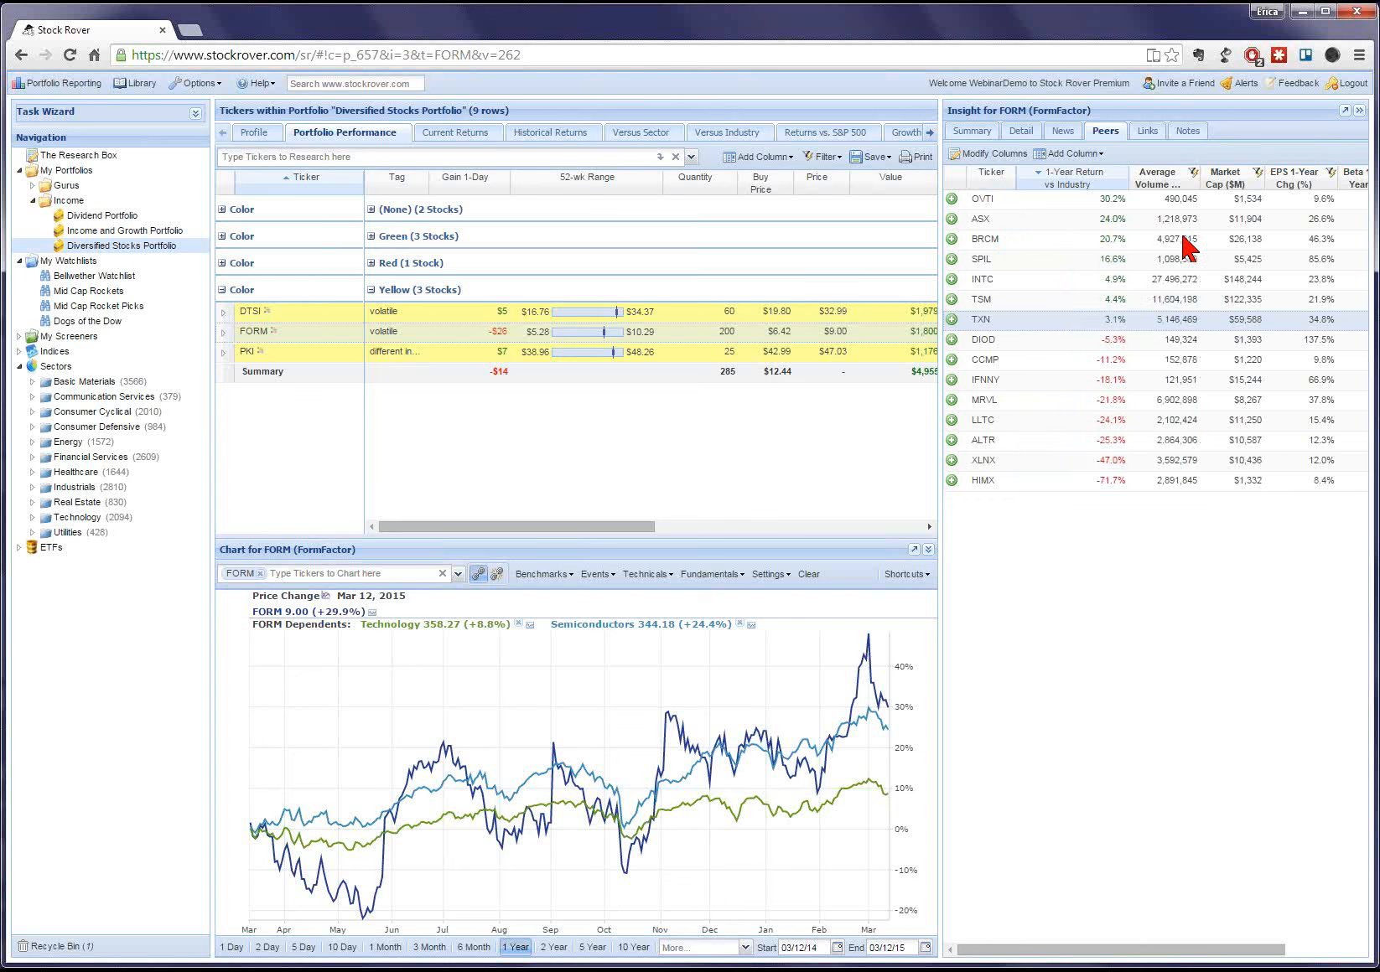
Add the peers with positive 1-year return versus industry to the table: OVTI, ASX, BRCM, SPIL, INTC, TSM and TXN.
mouse_move(974, 216)
left_click(953, 200)
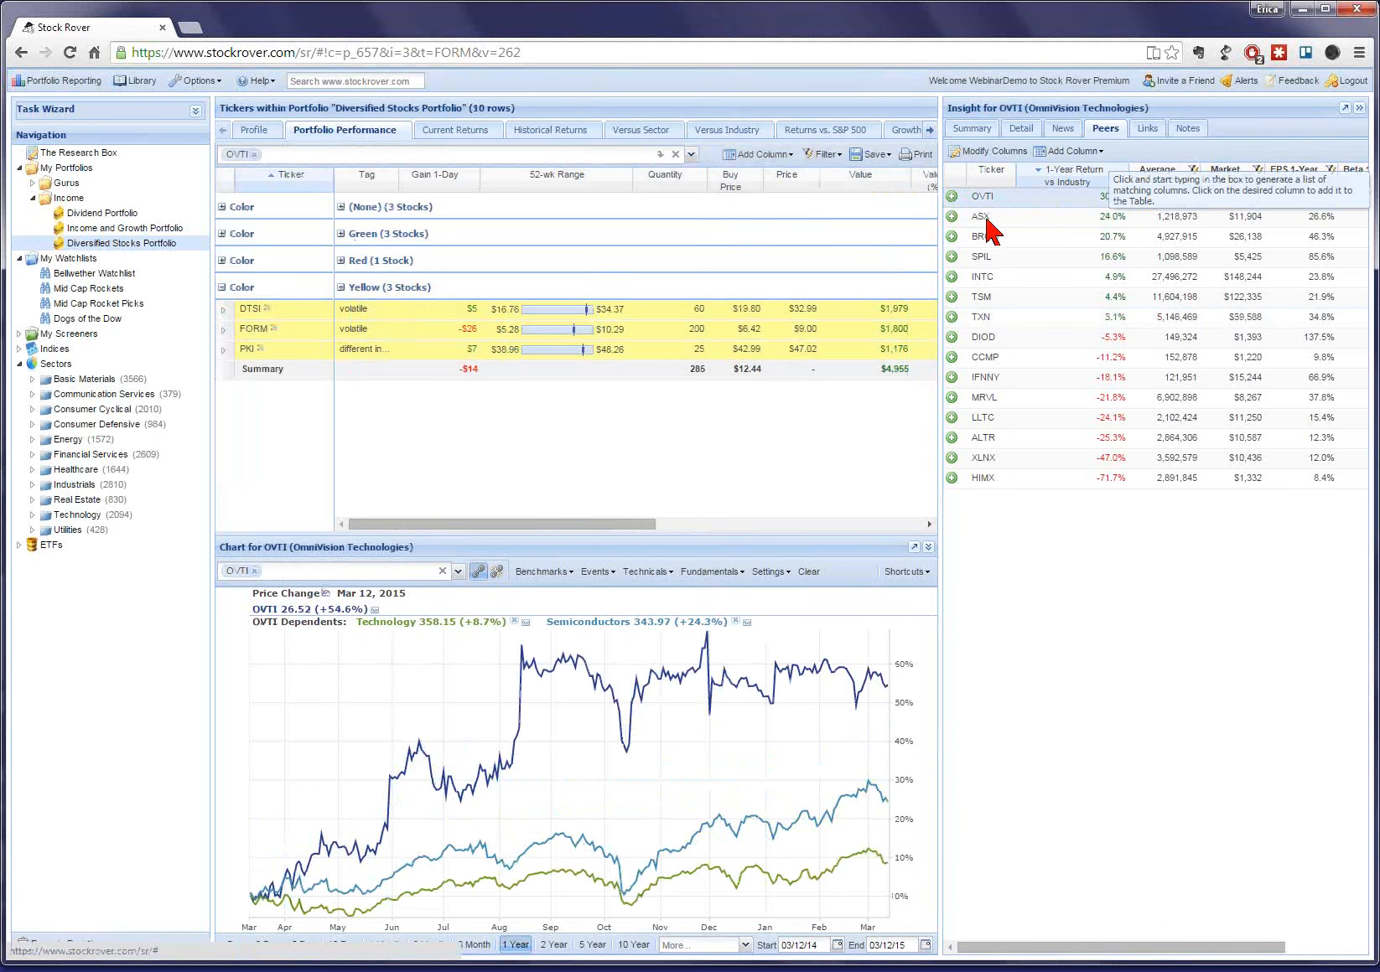
left_click(951, 218)
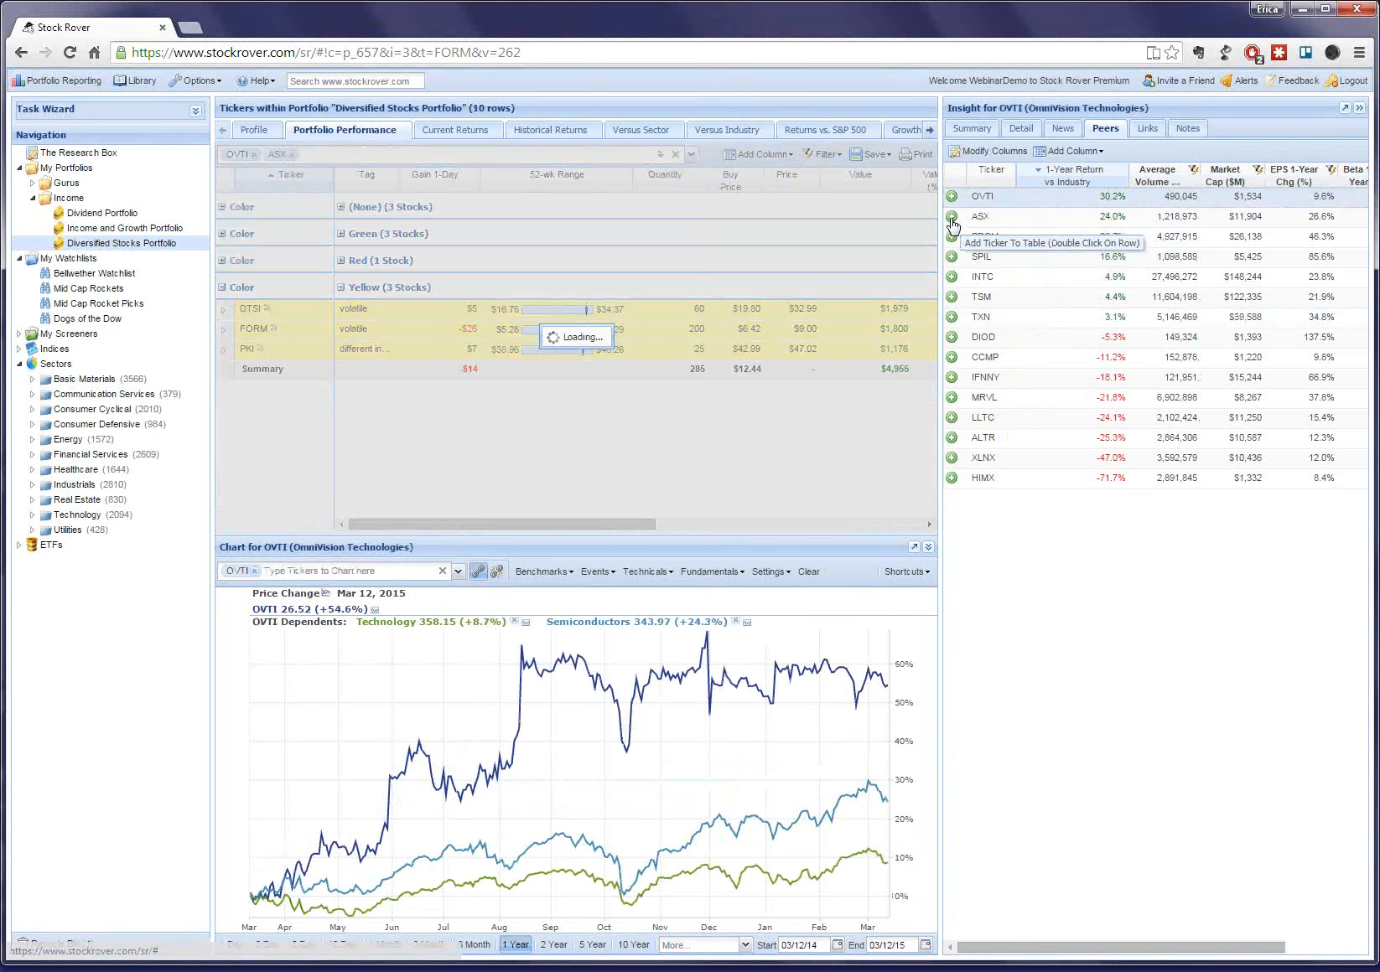
left_click(952, 234)
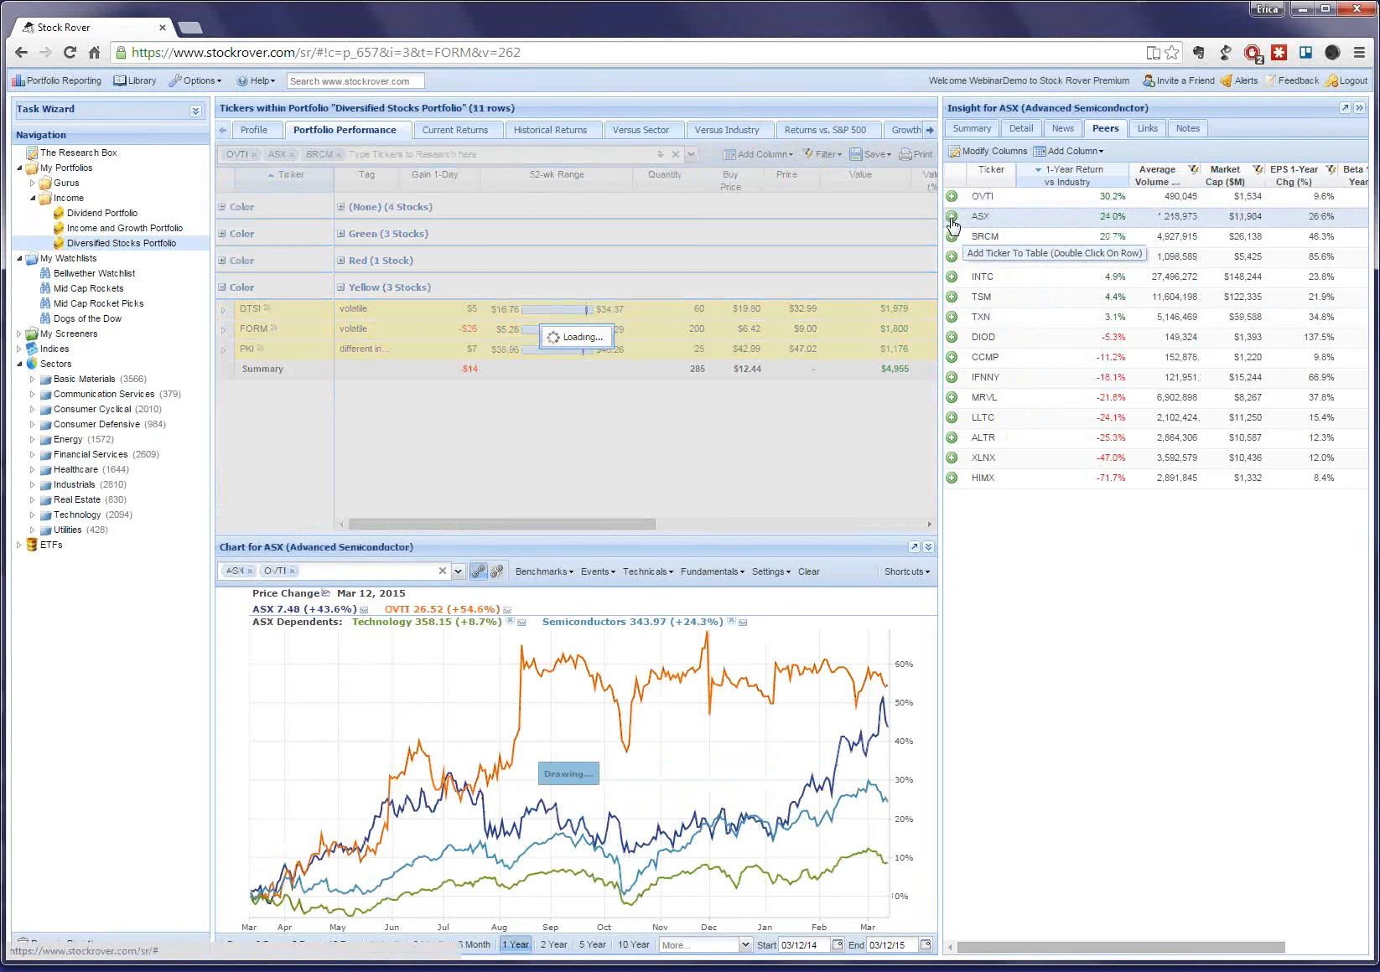
left_click(952, 255)
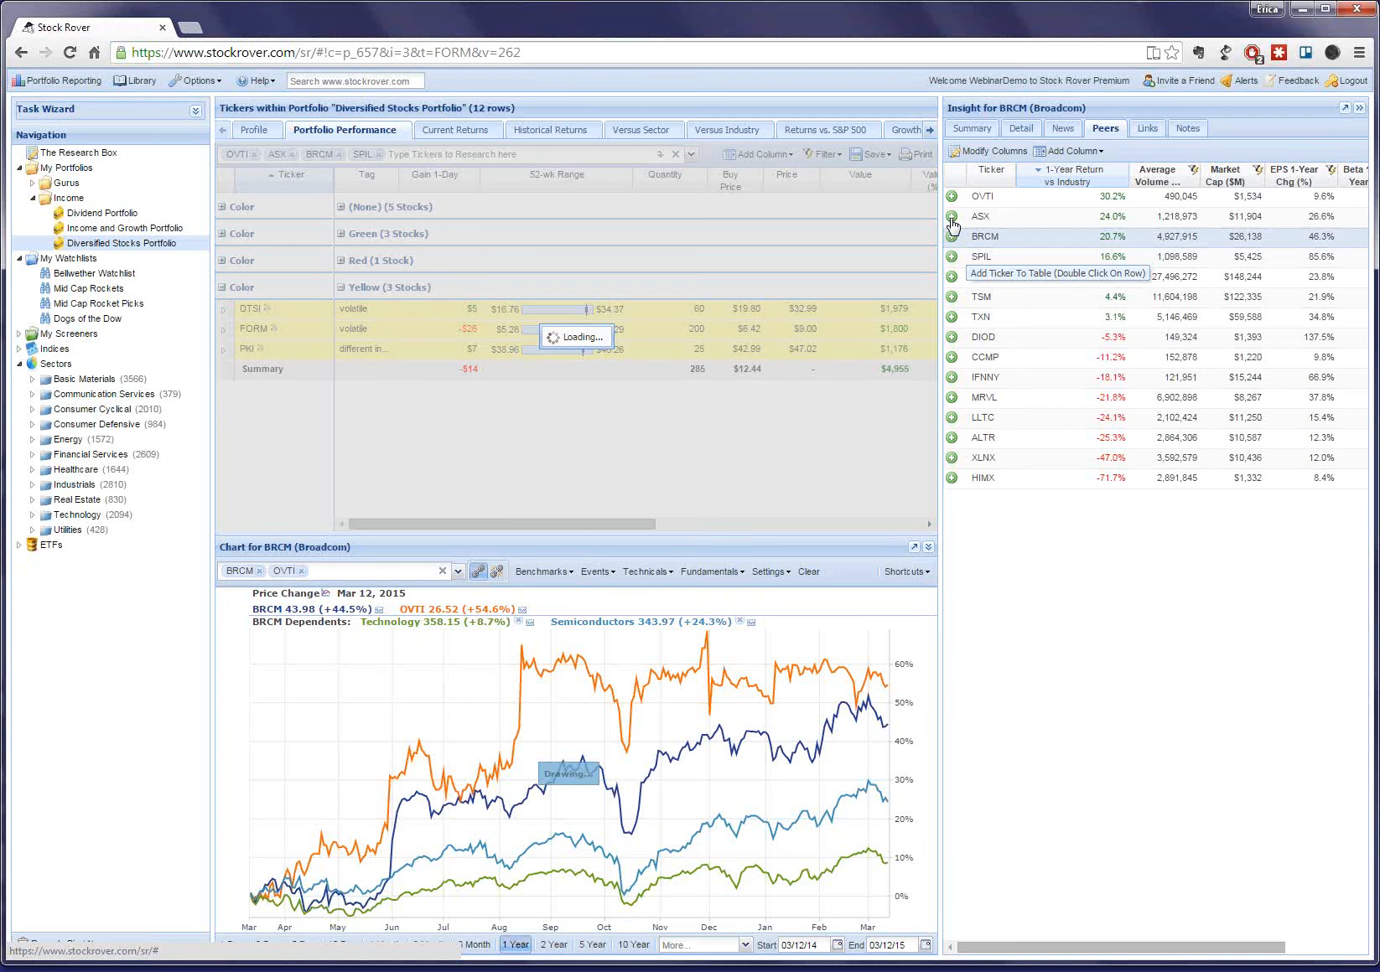
left_click(952, 278)
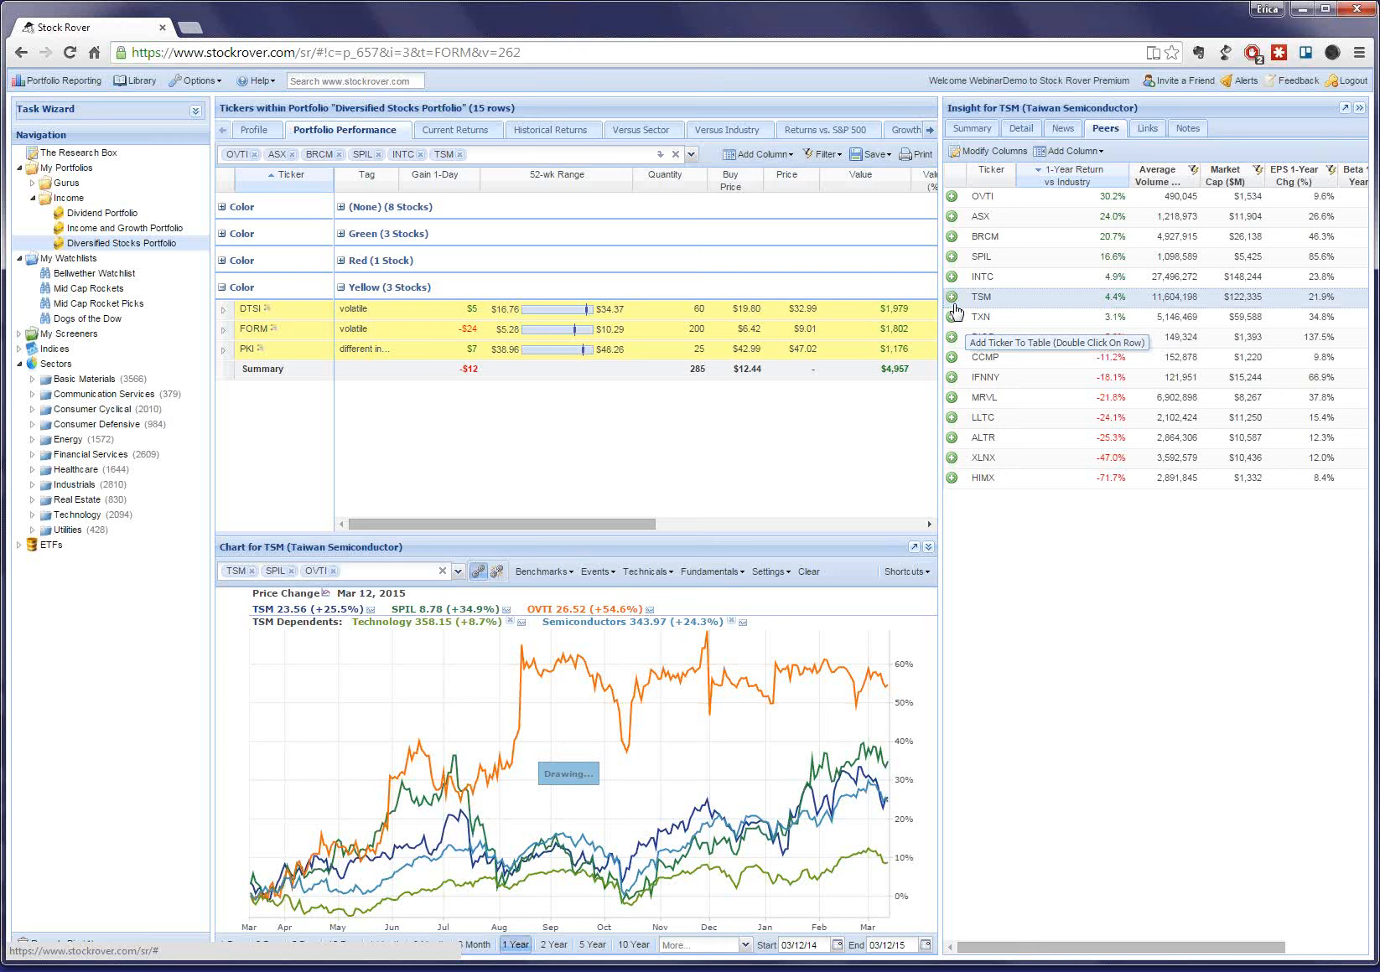
left_click(952, 317)
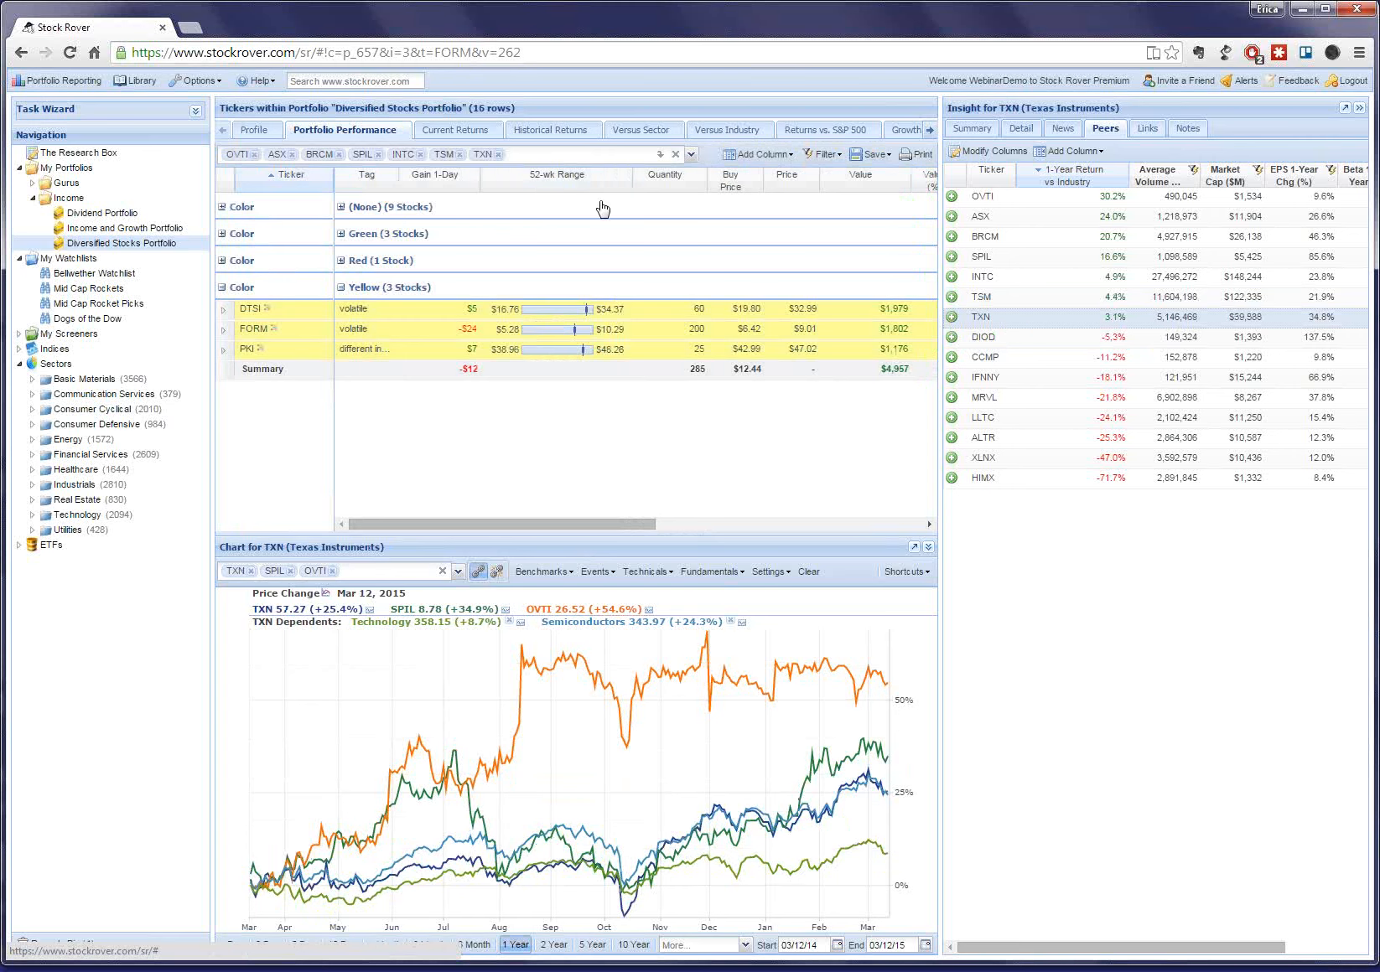
Show only the added research tickers in the table and include FORM among them.
left_click(661, 156)
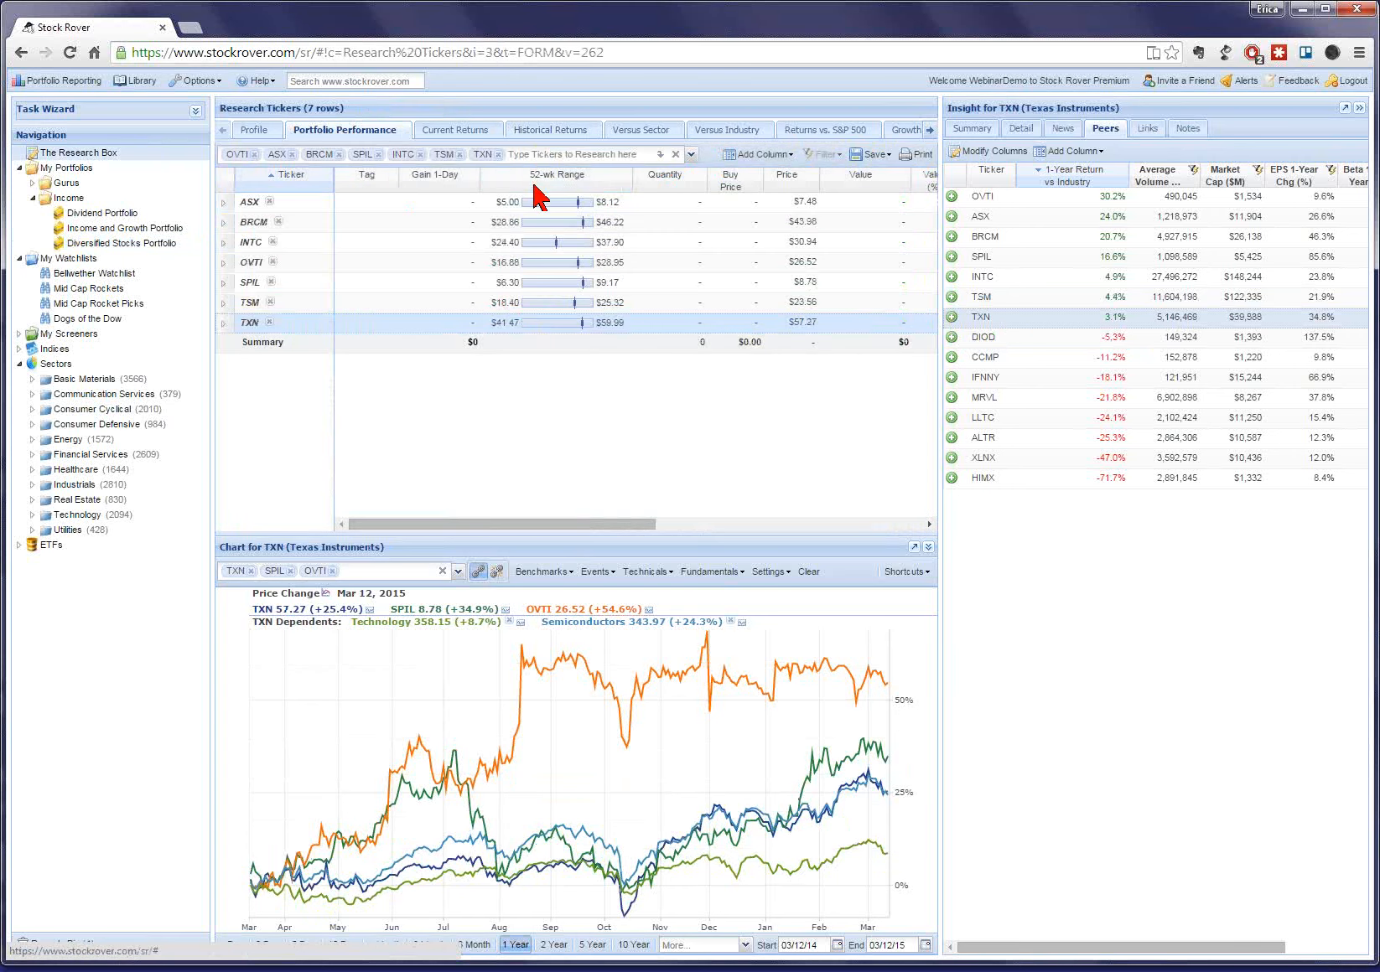
left_click(537, 154)
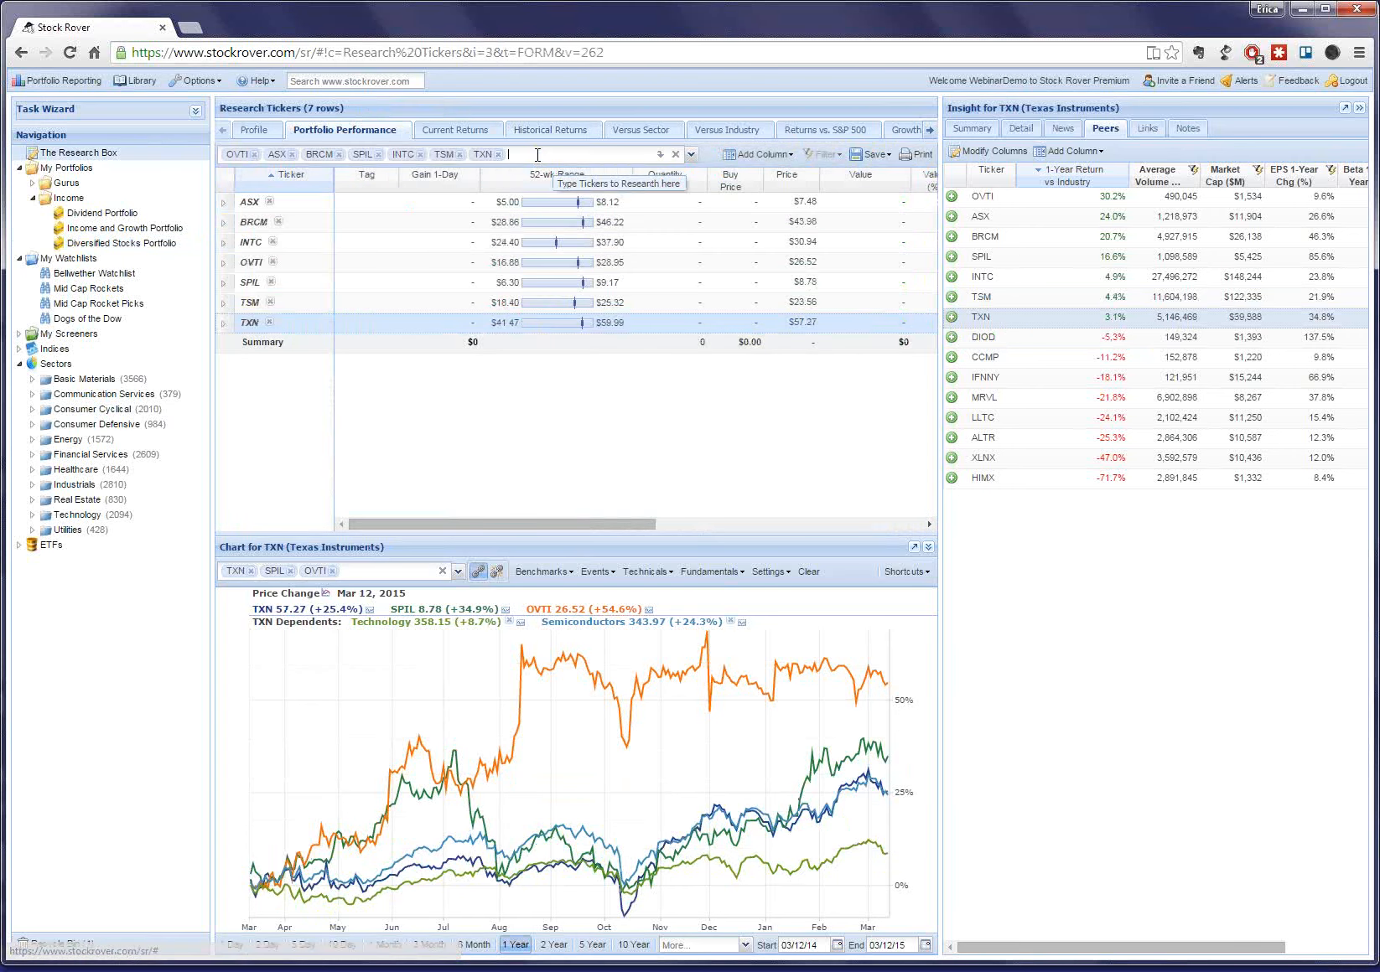
type("form")
left_click(549, 178)
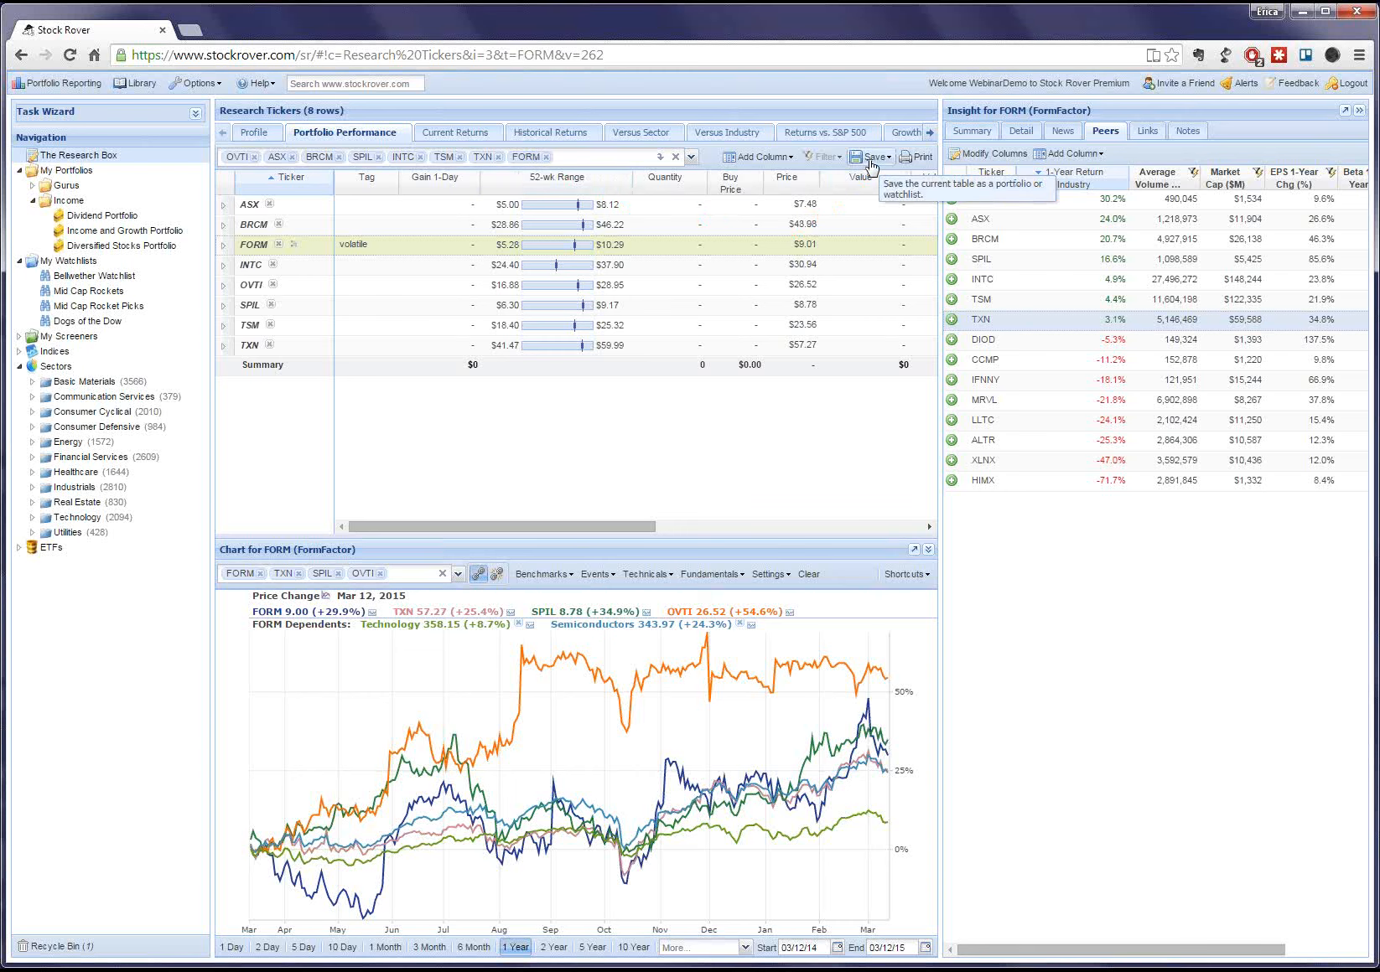
type("Ty")
Save the table as a watchlist named "FORM replacement candidates" and clear the research tickers.
left_click(872, 164)
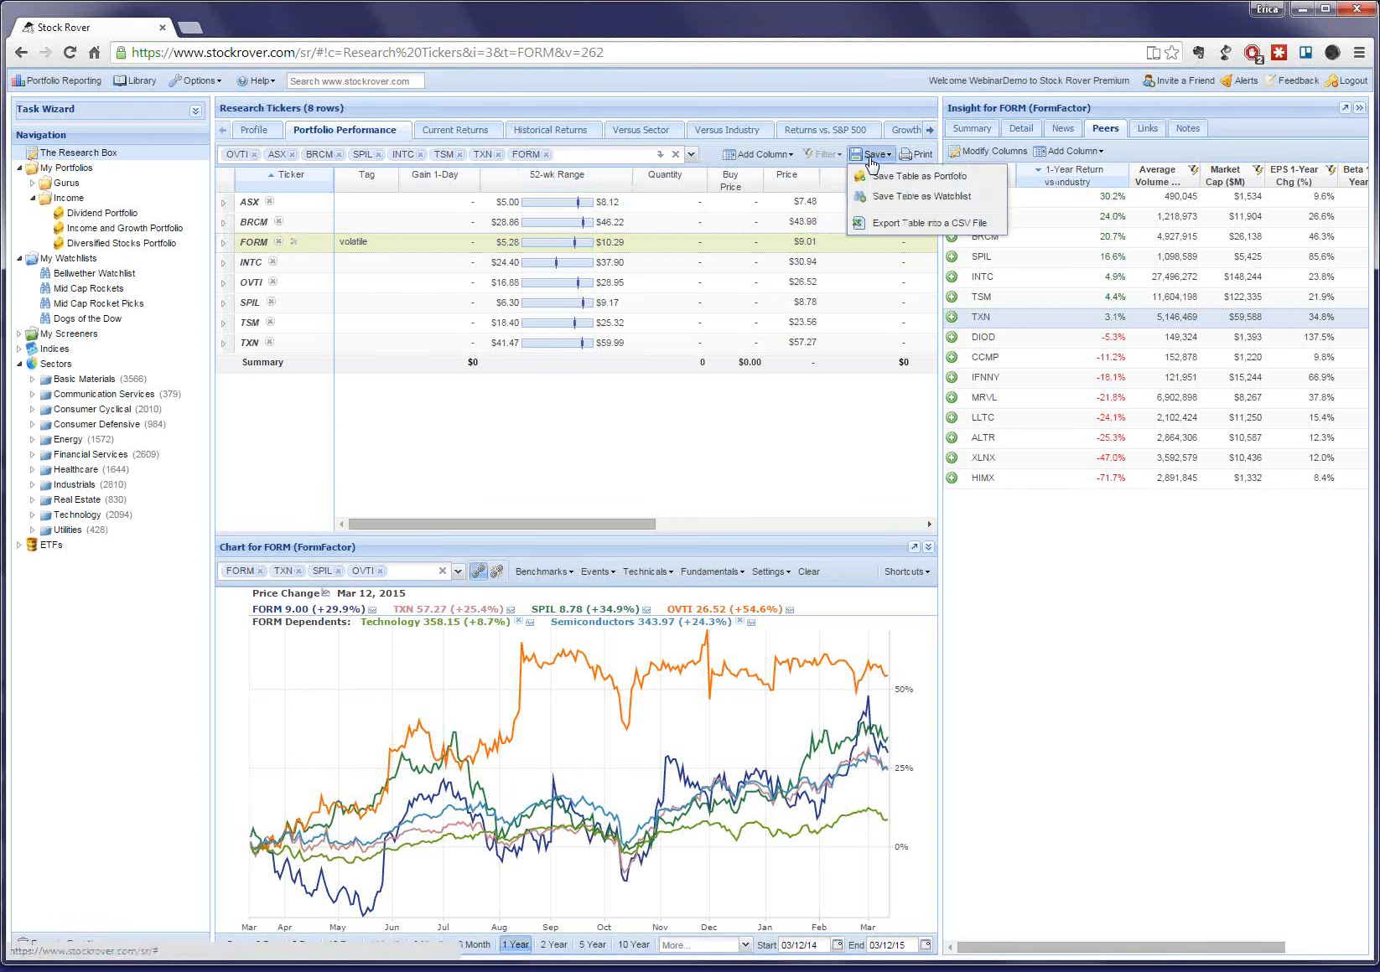
left_click(888, 194)
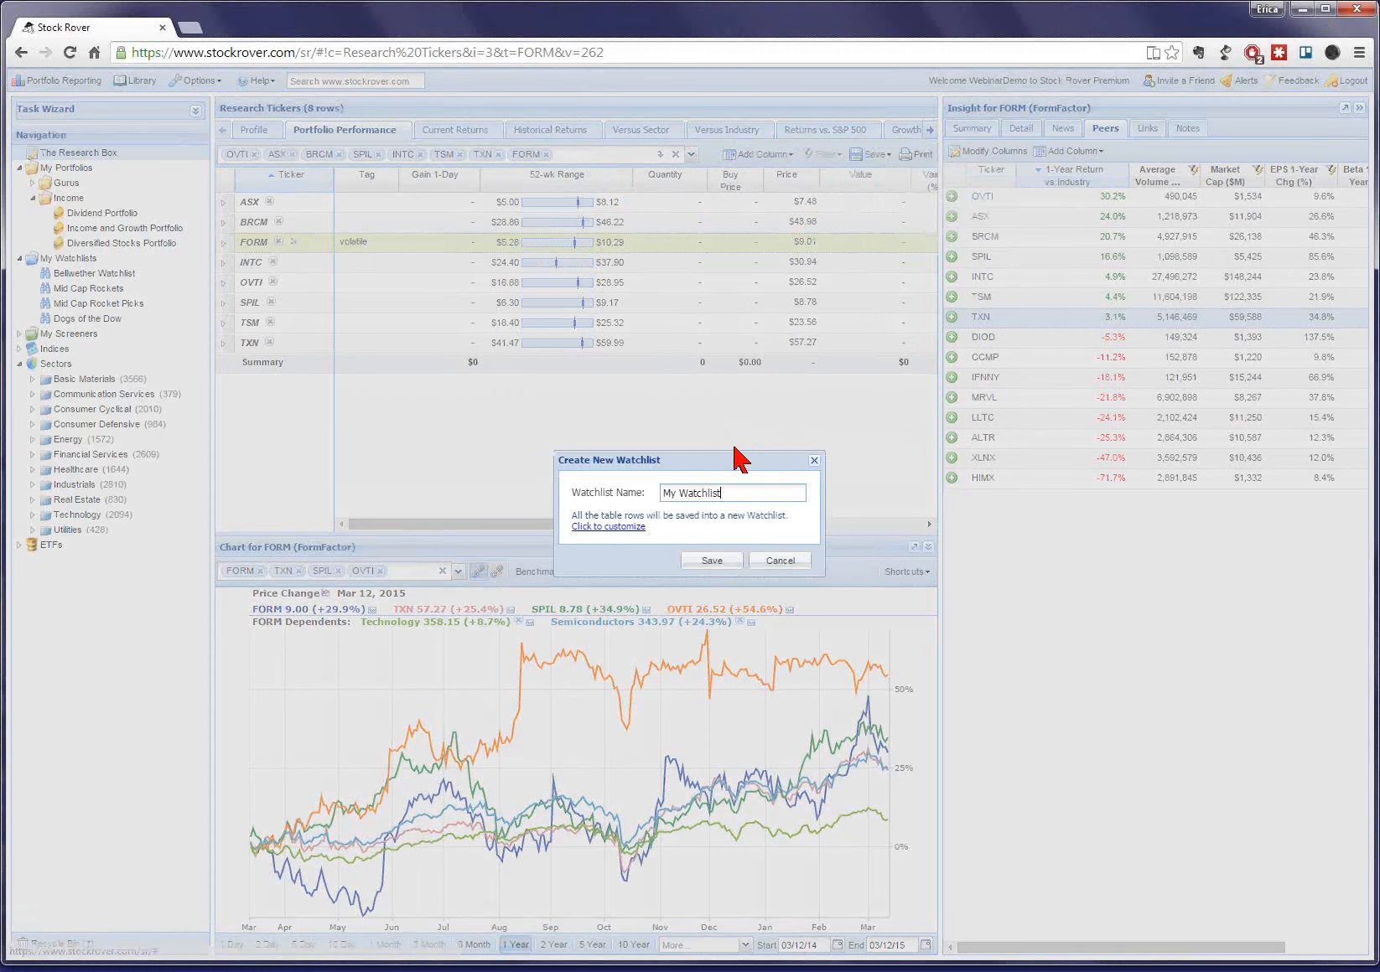
key("ctrl+a")
type("FORM rep")
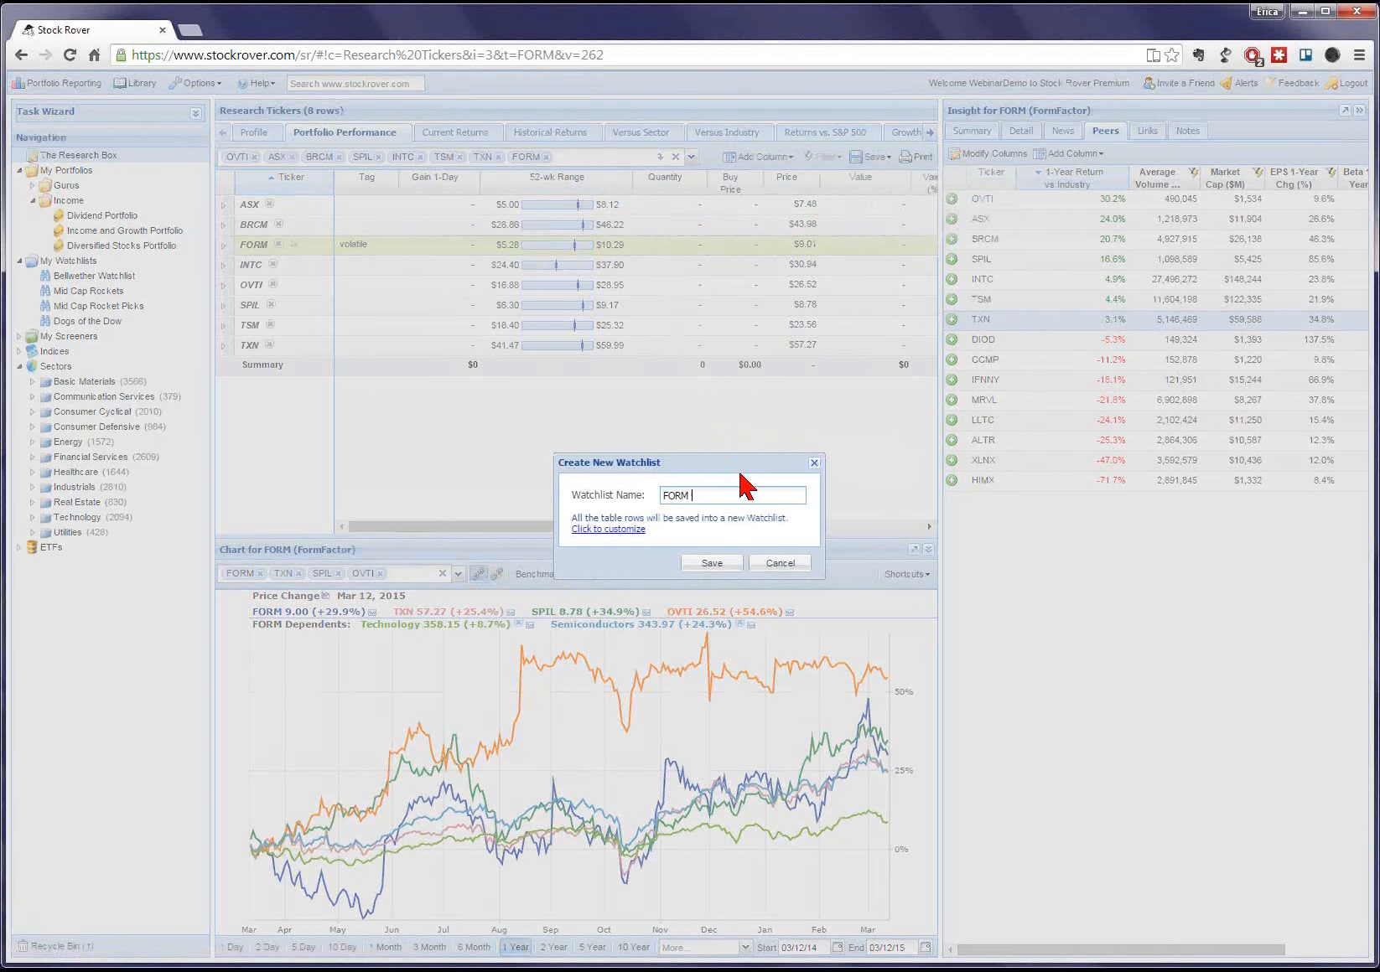
type("lacement candidates")
left_click(727, 566)
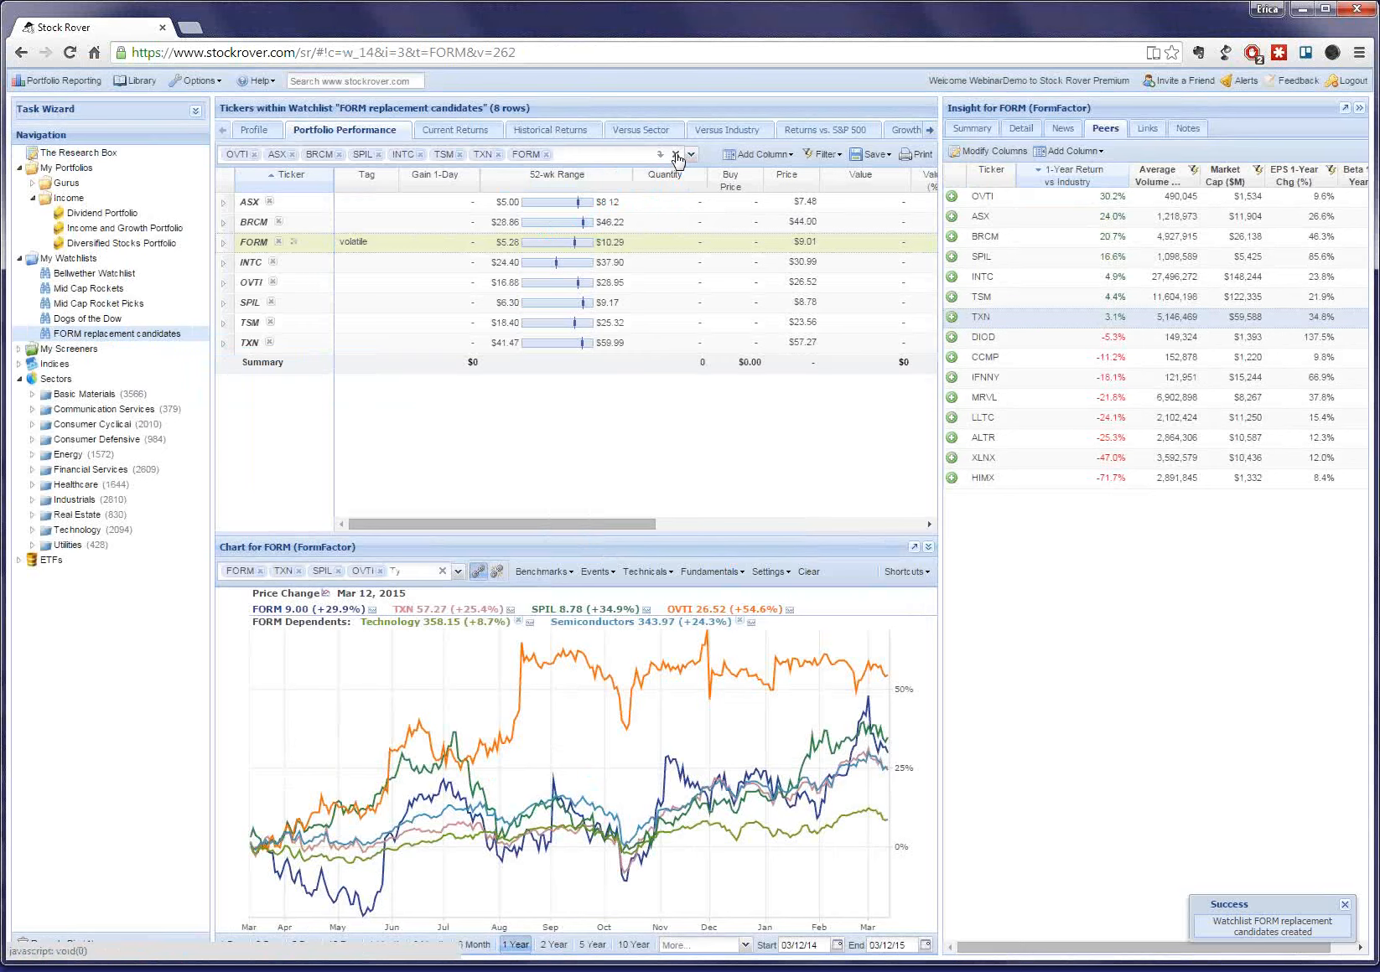
left_click(675, 155)
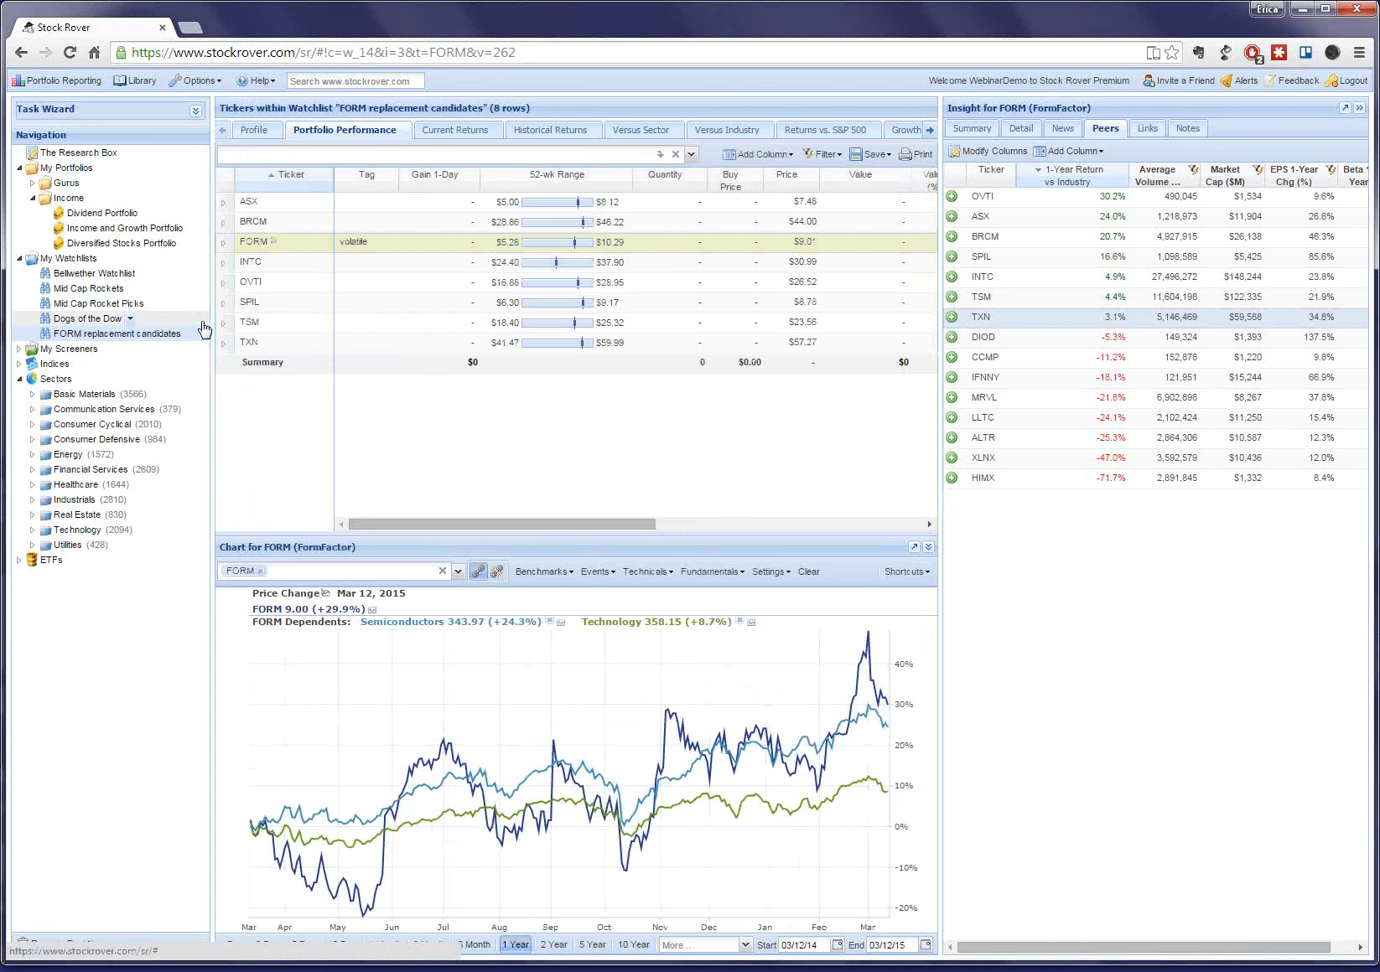
Show the growth metrics for the FORM replacement candidates and examine the stocks' EPS Next Year Estimate Trends.
left_click(893, 132)
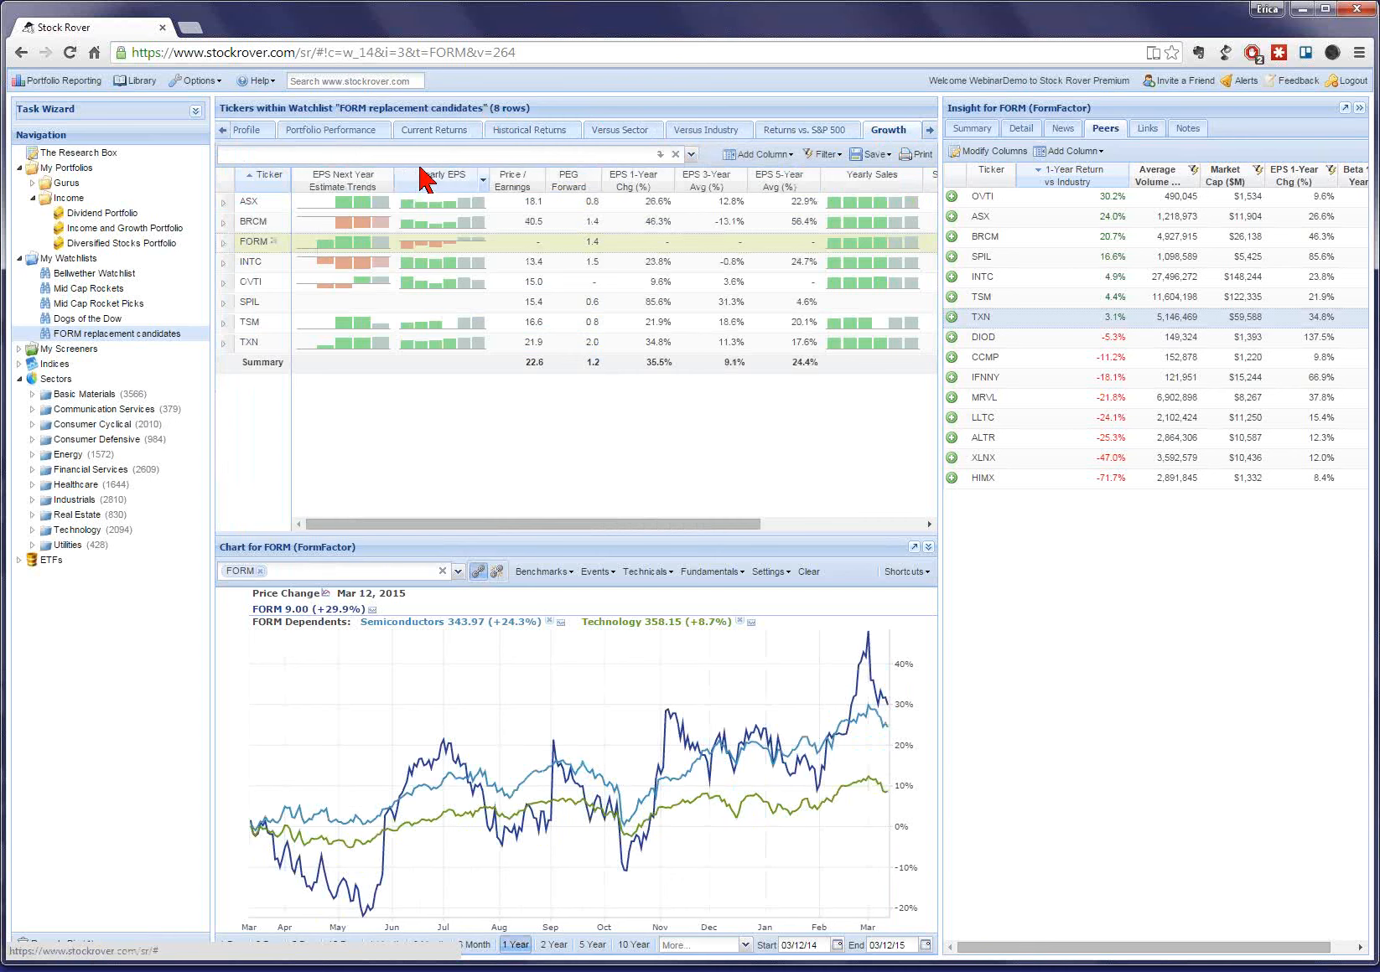
mouse_move(383, 210)
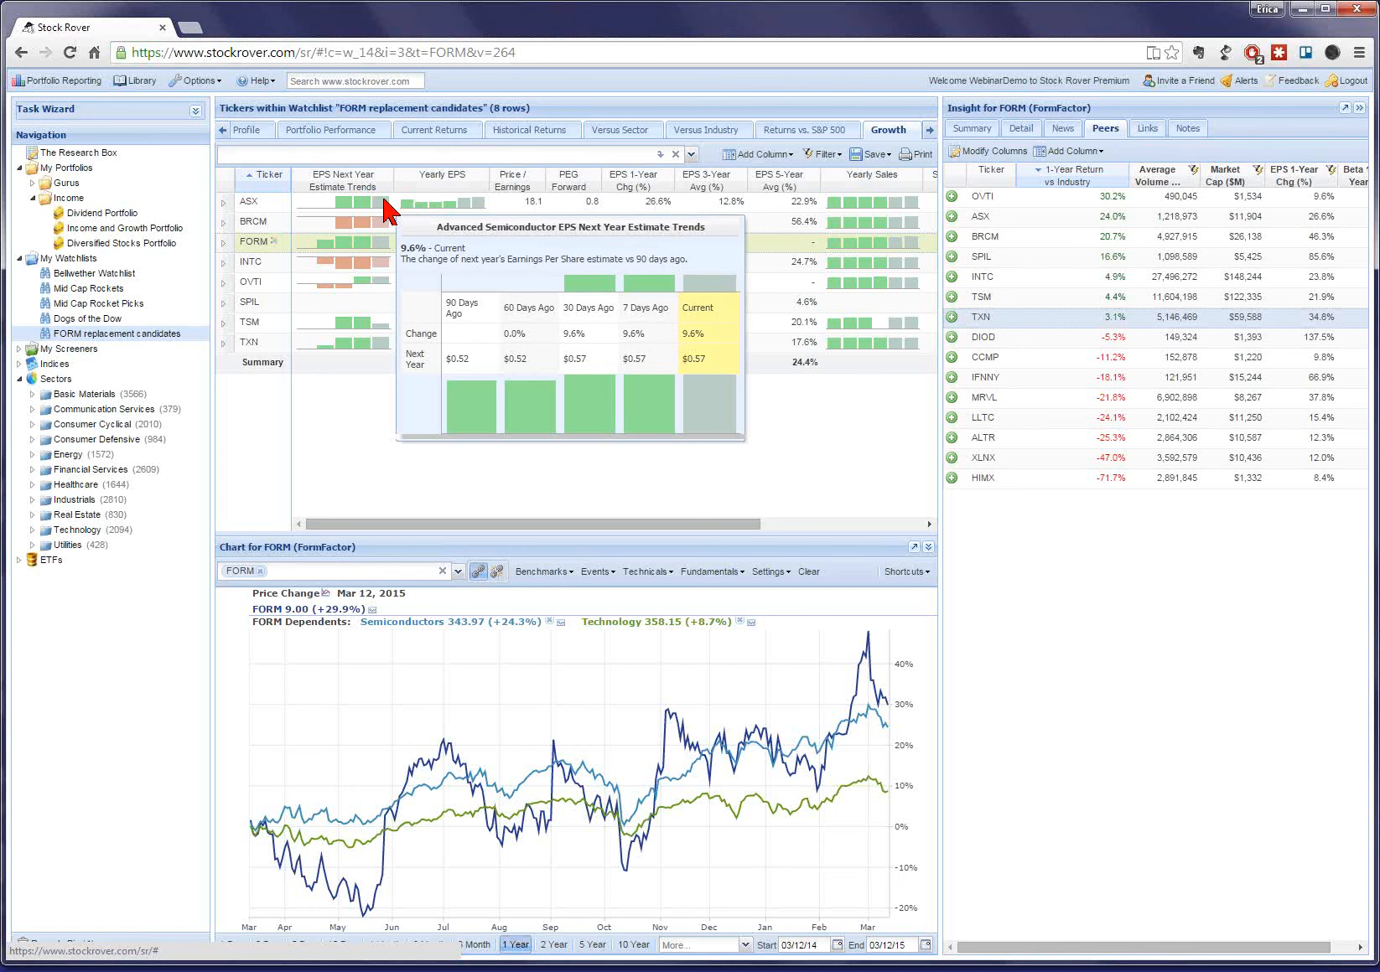
mouse_move(384, 266)
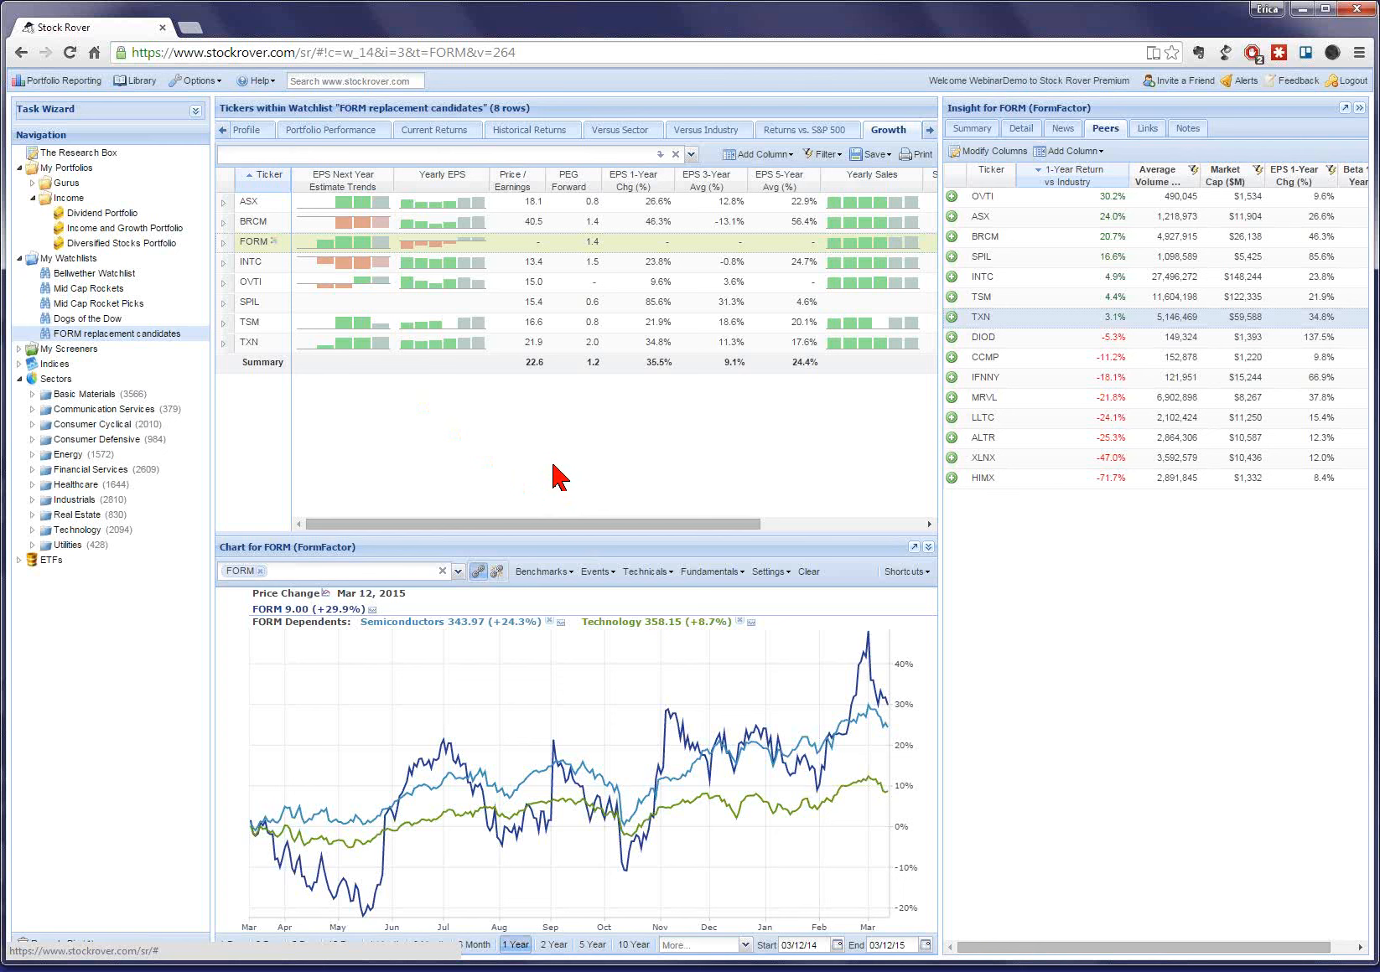
Open Portfolio Reporting and examine the correlation heat map for the Dividend Portfolio and the FORM replacement candidates.
left_click(70, 82)
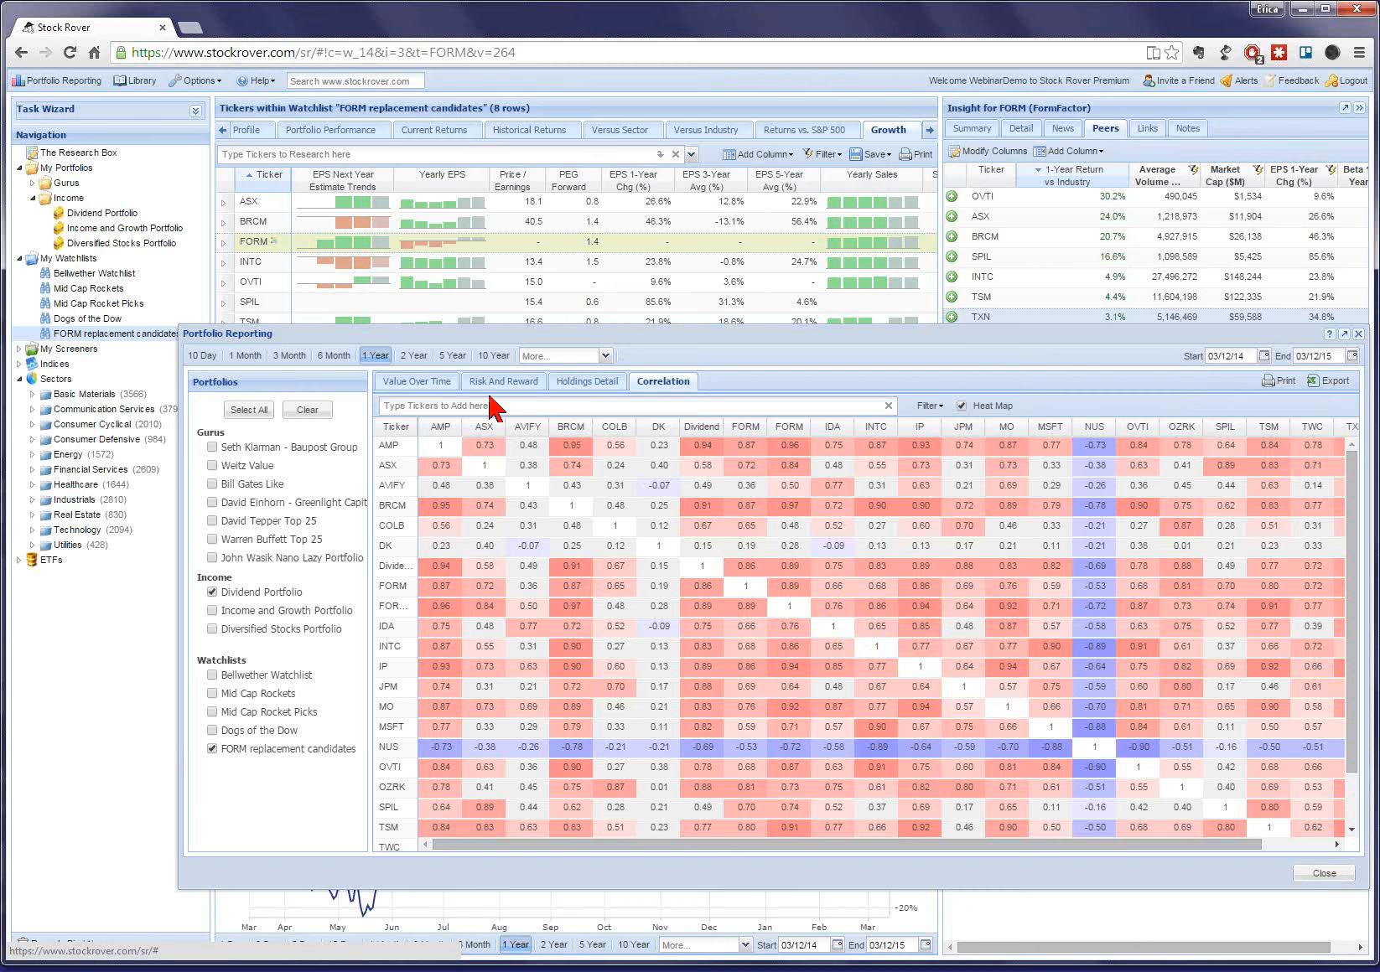
mouse_move(885, 455)
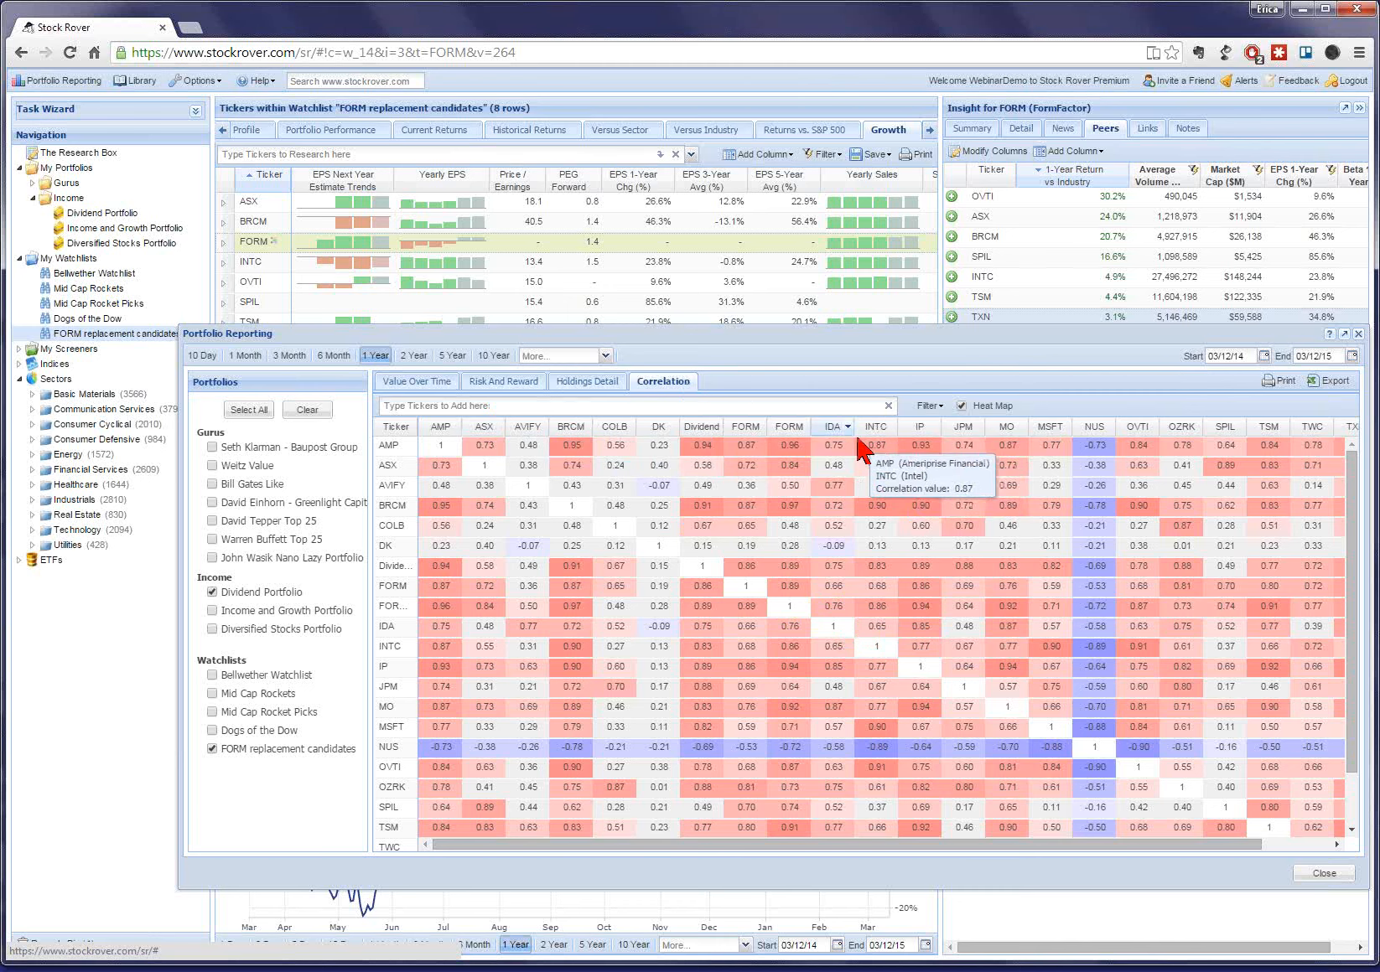
mouse_move(734, 534)
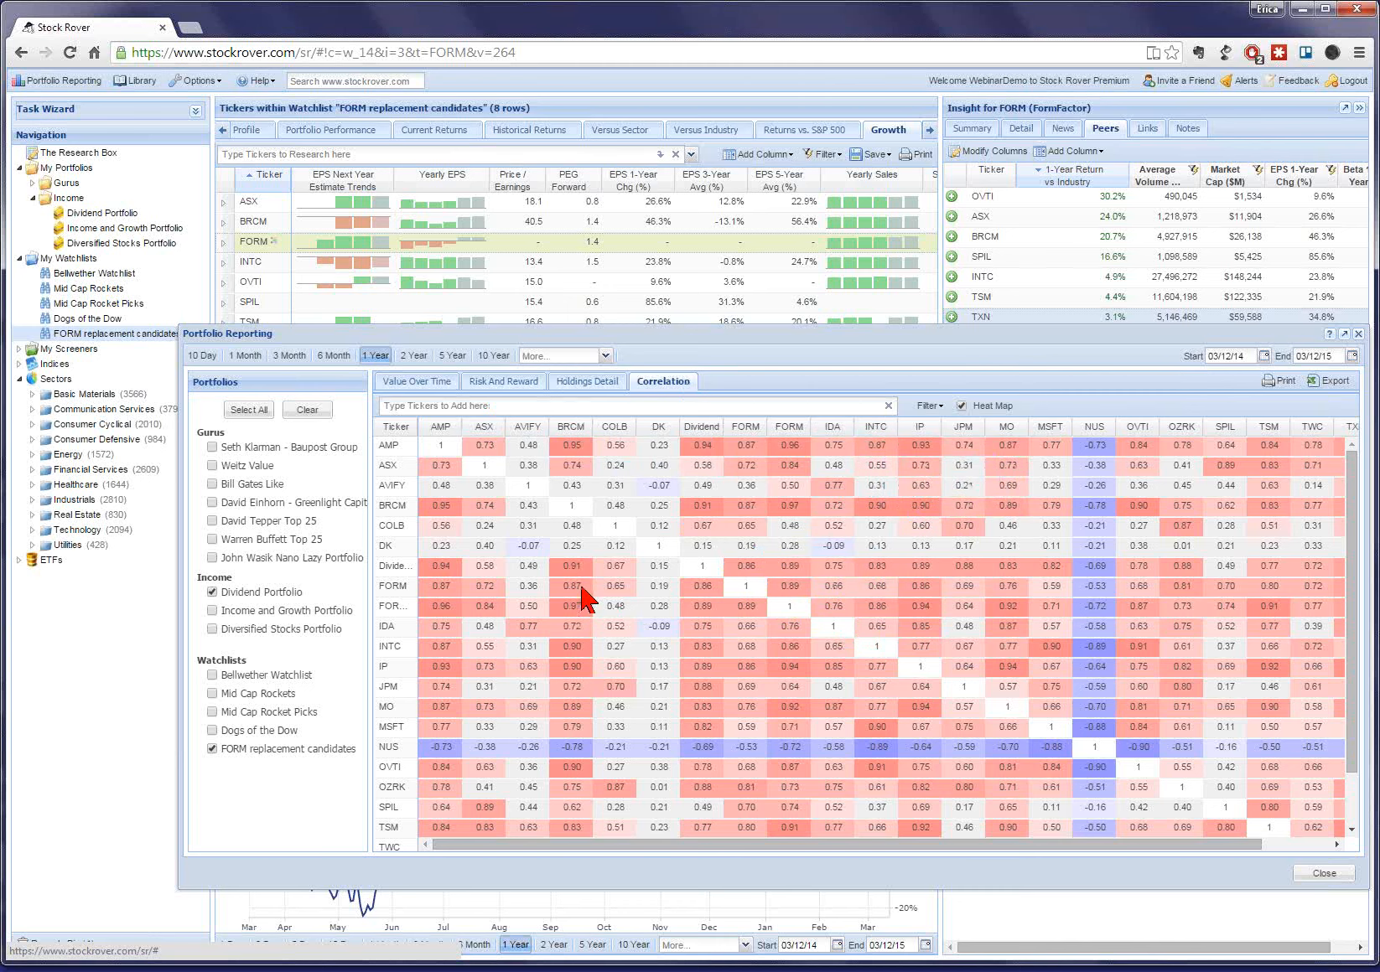
mouse_move(509, 702)
mouse_move(478, 467)
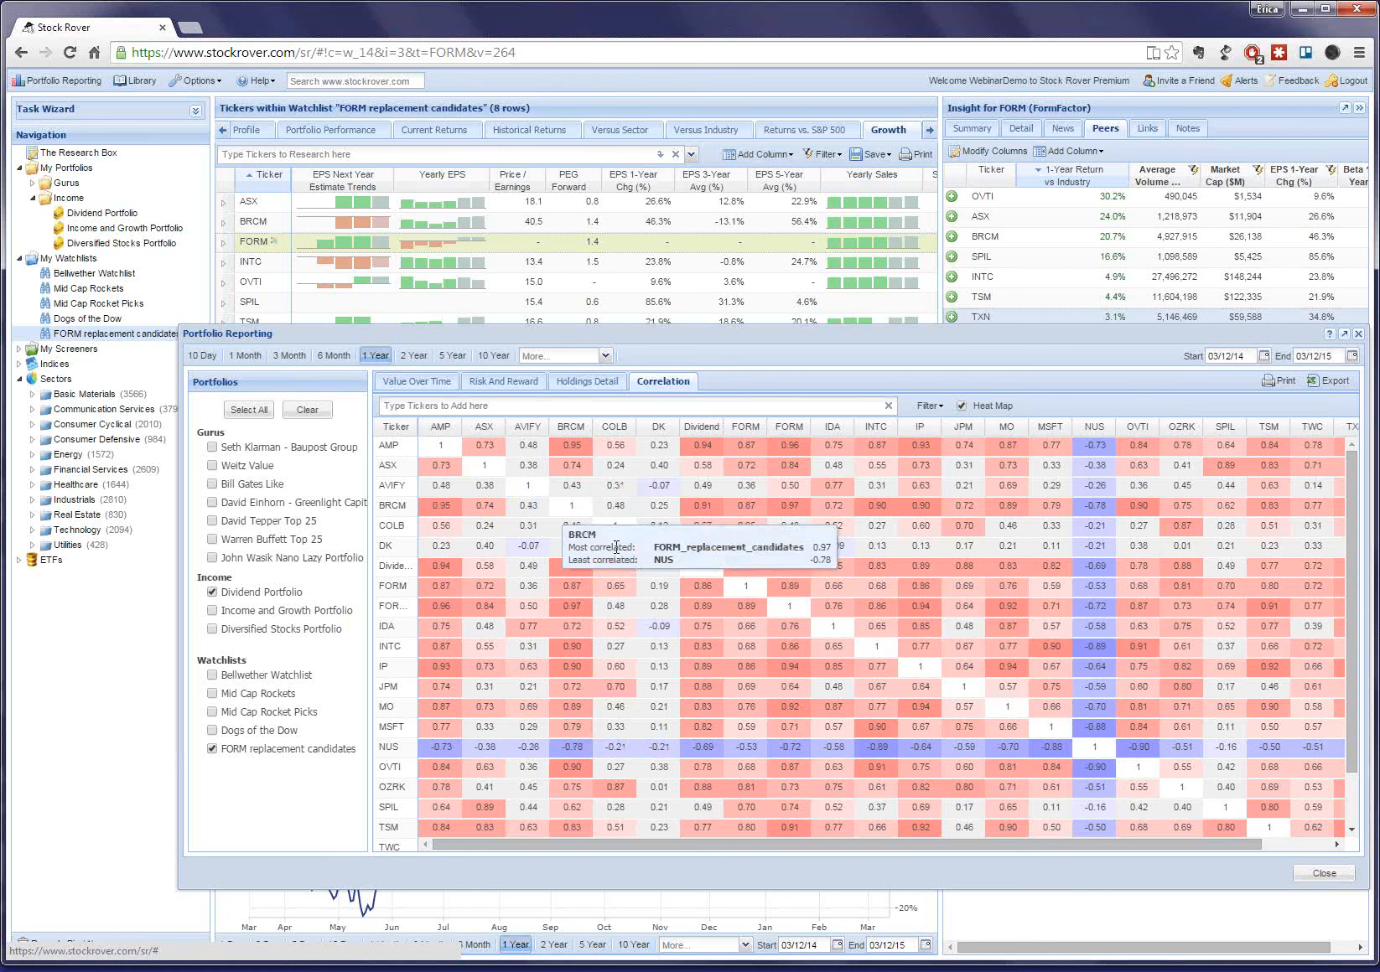
mouse_move(577, 530)
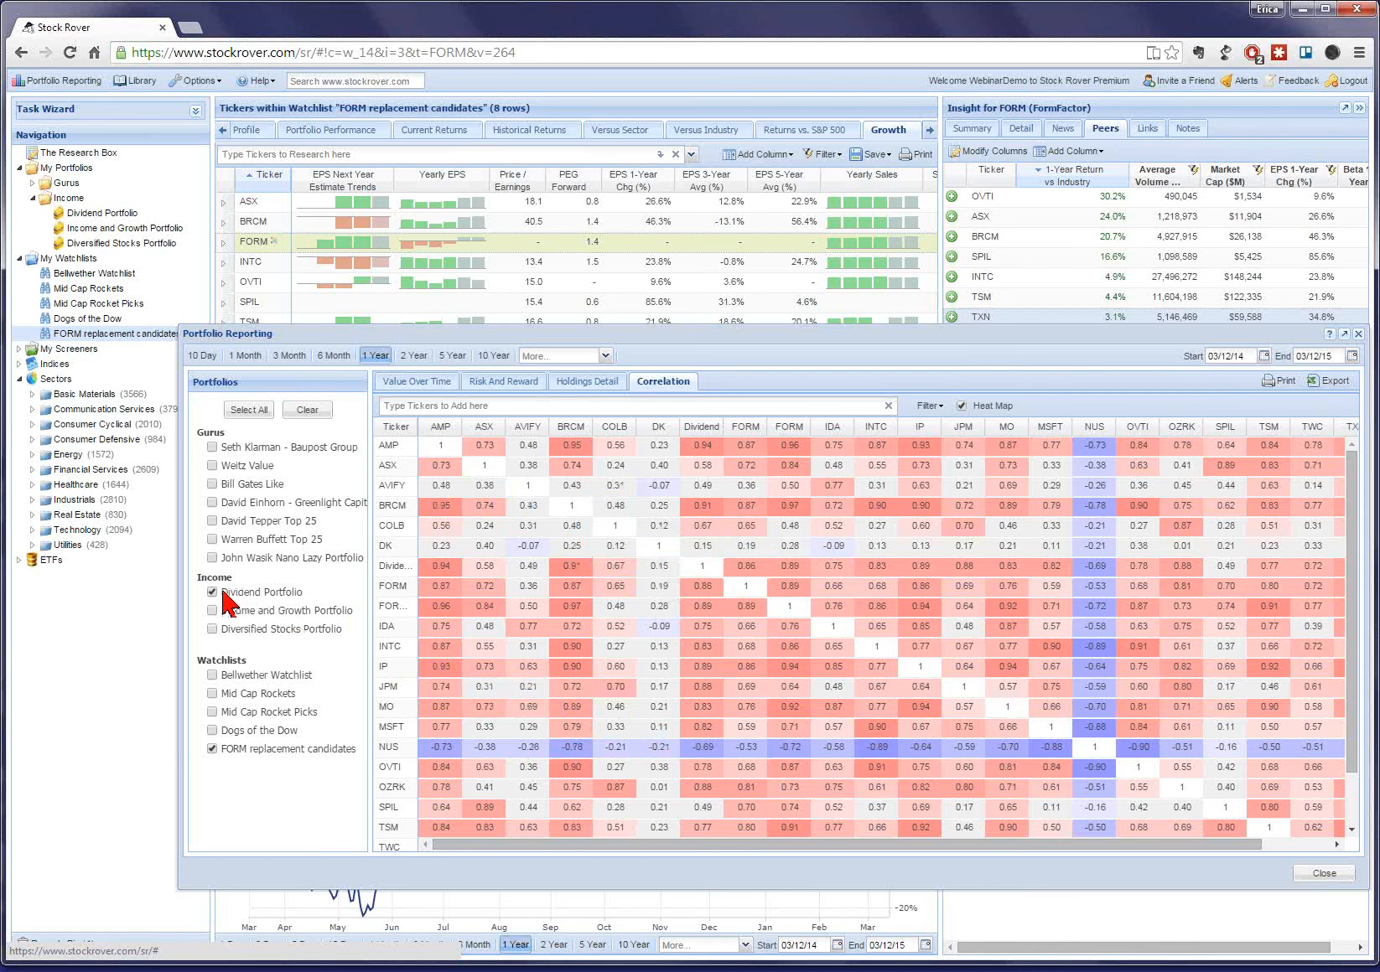
Limit the correlation table to the Dividend Portfolio and examine how its holdings correlate with the portfolio and each other.
left_click(212, 749)
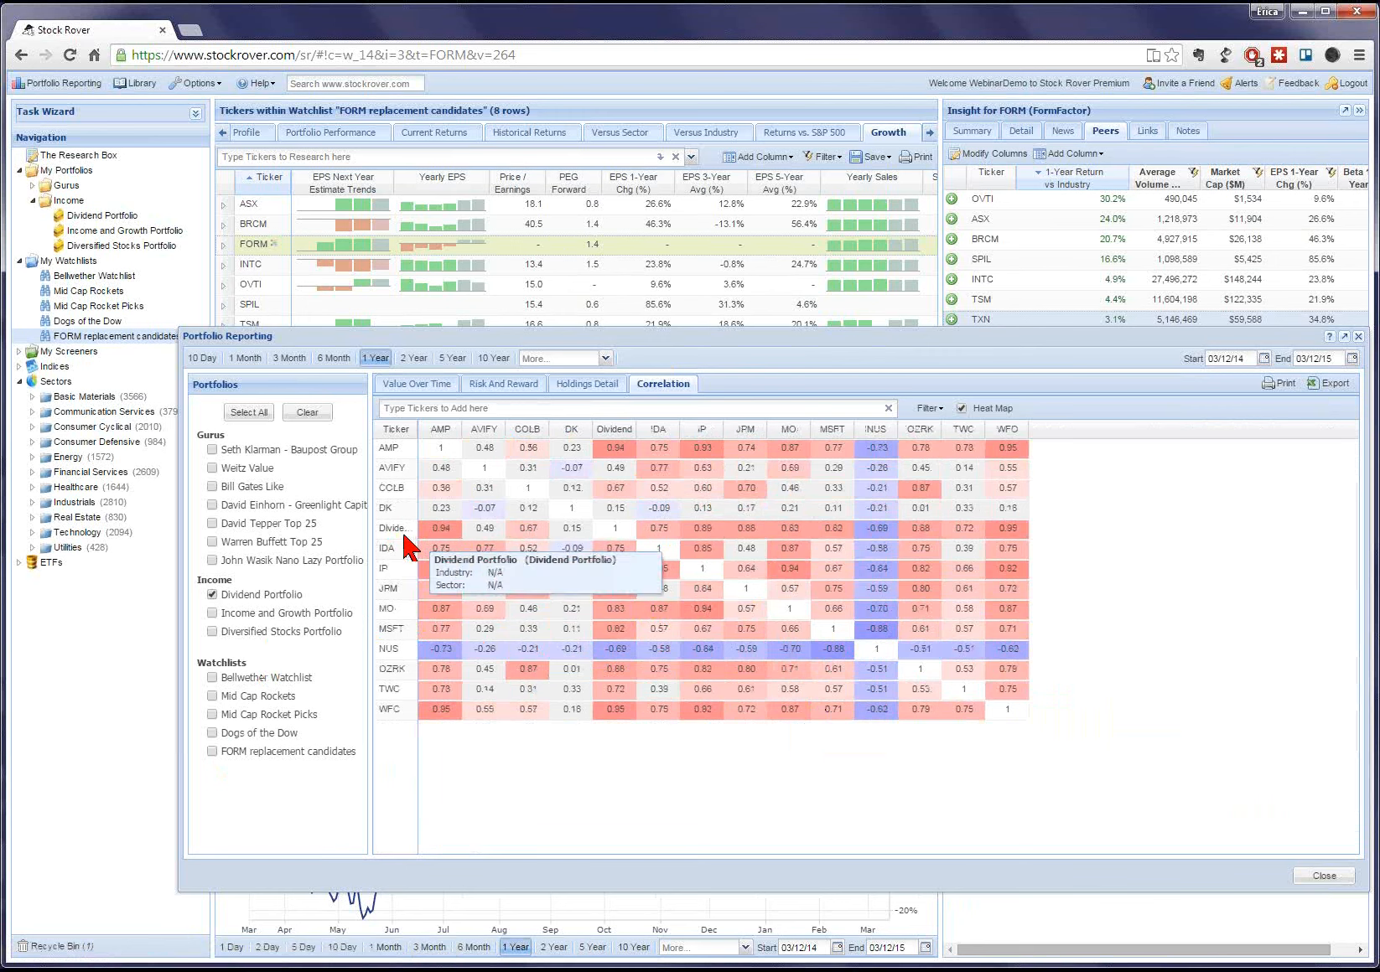
mouse_move(531, 537)
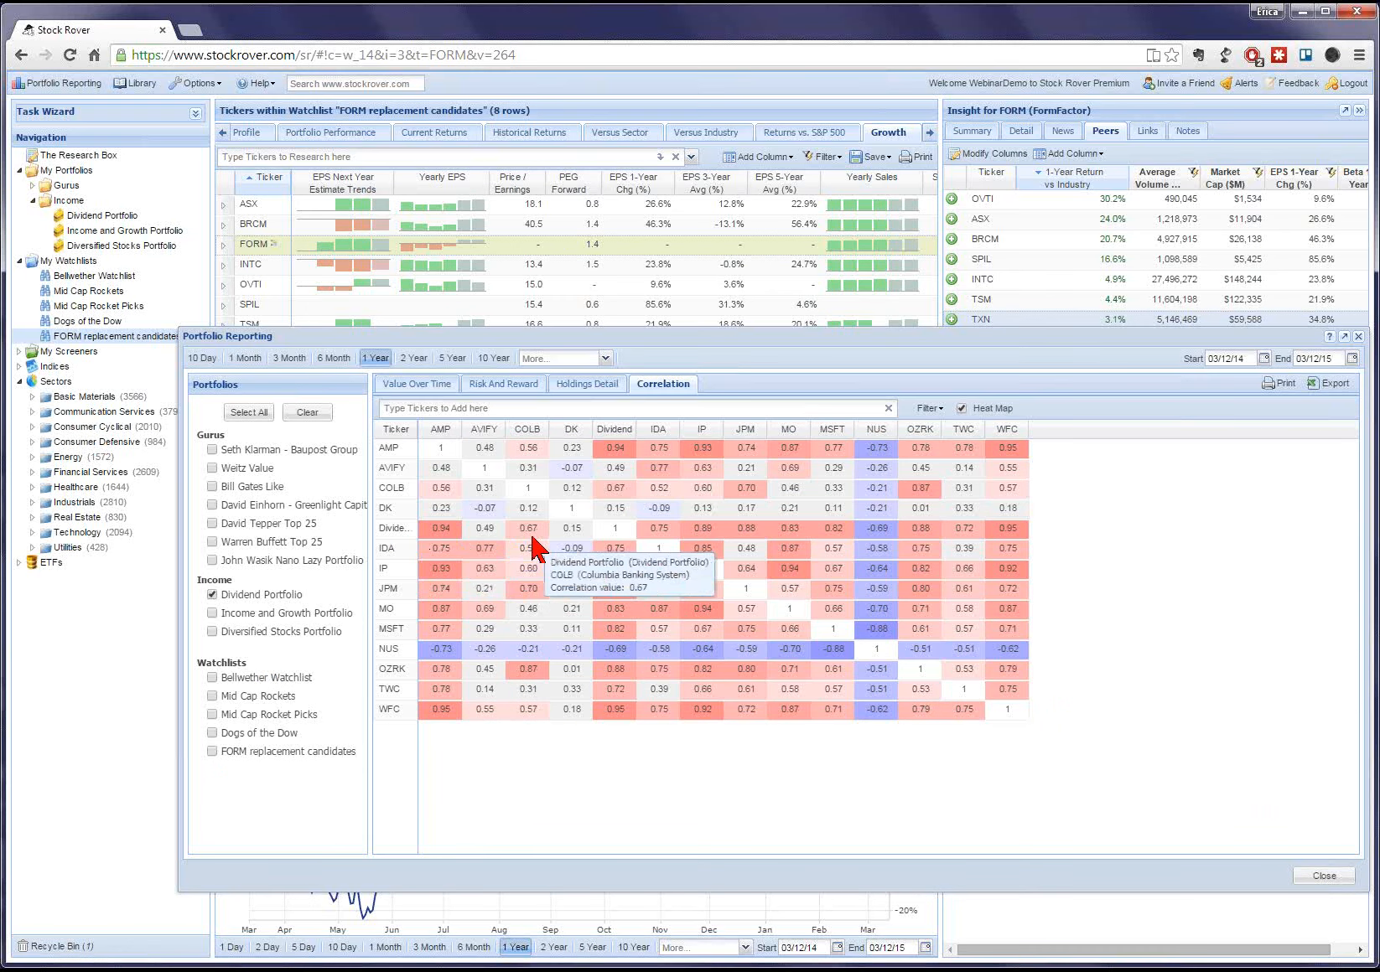
mouse_move(1021, 536)
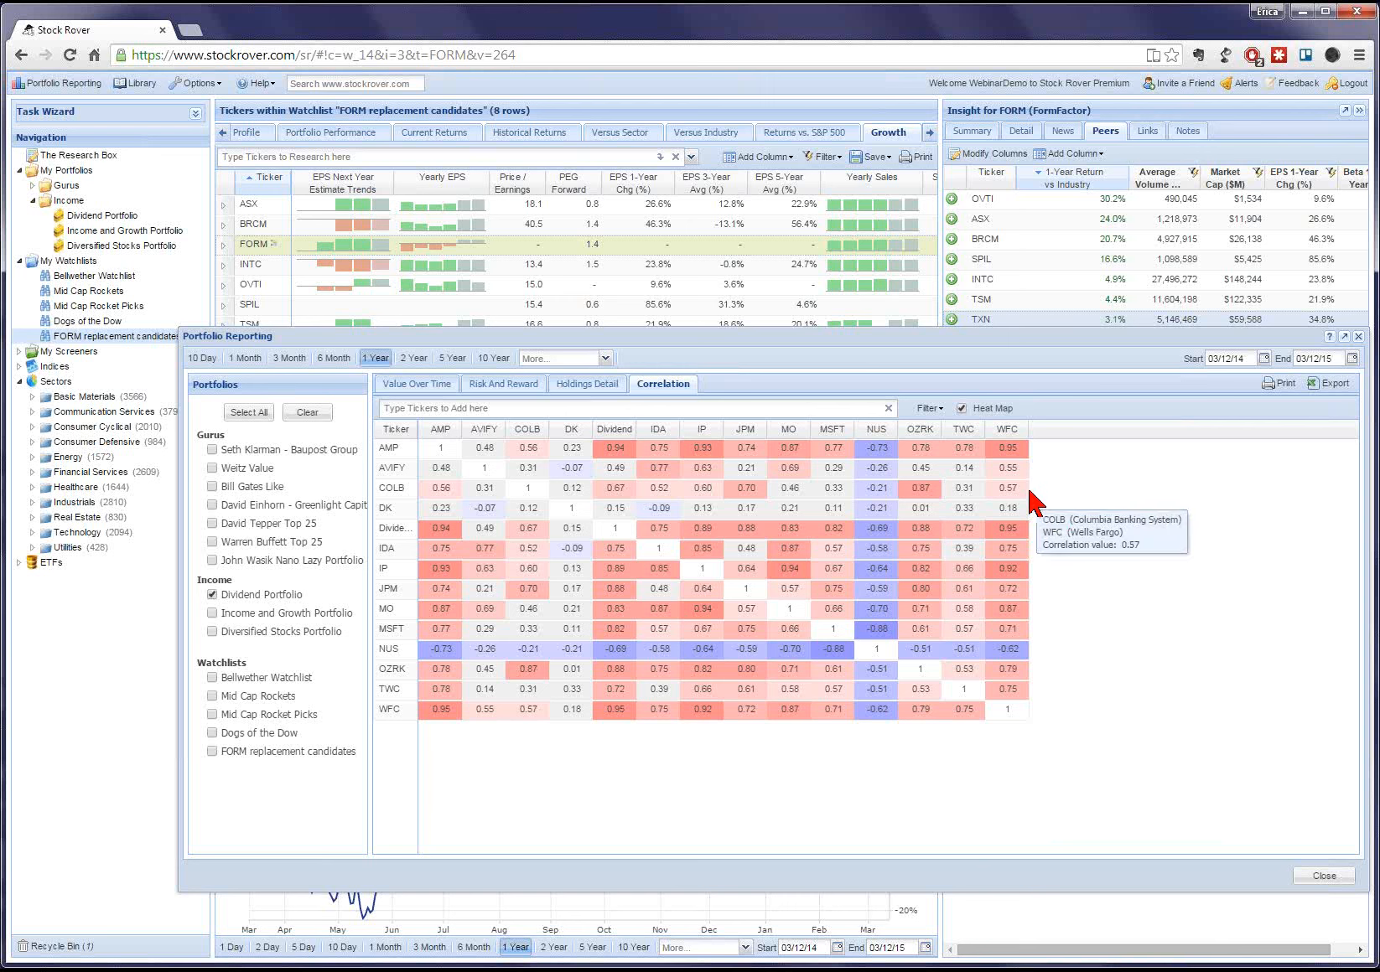
mouse_move(1016, 451)
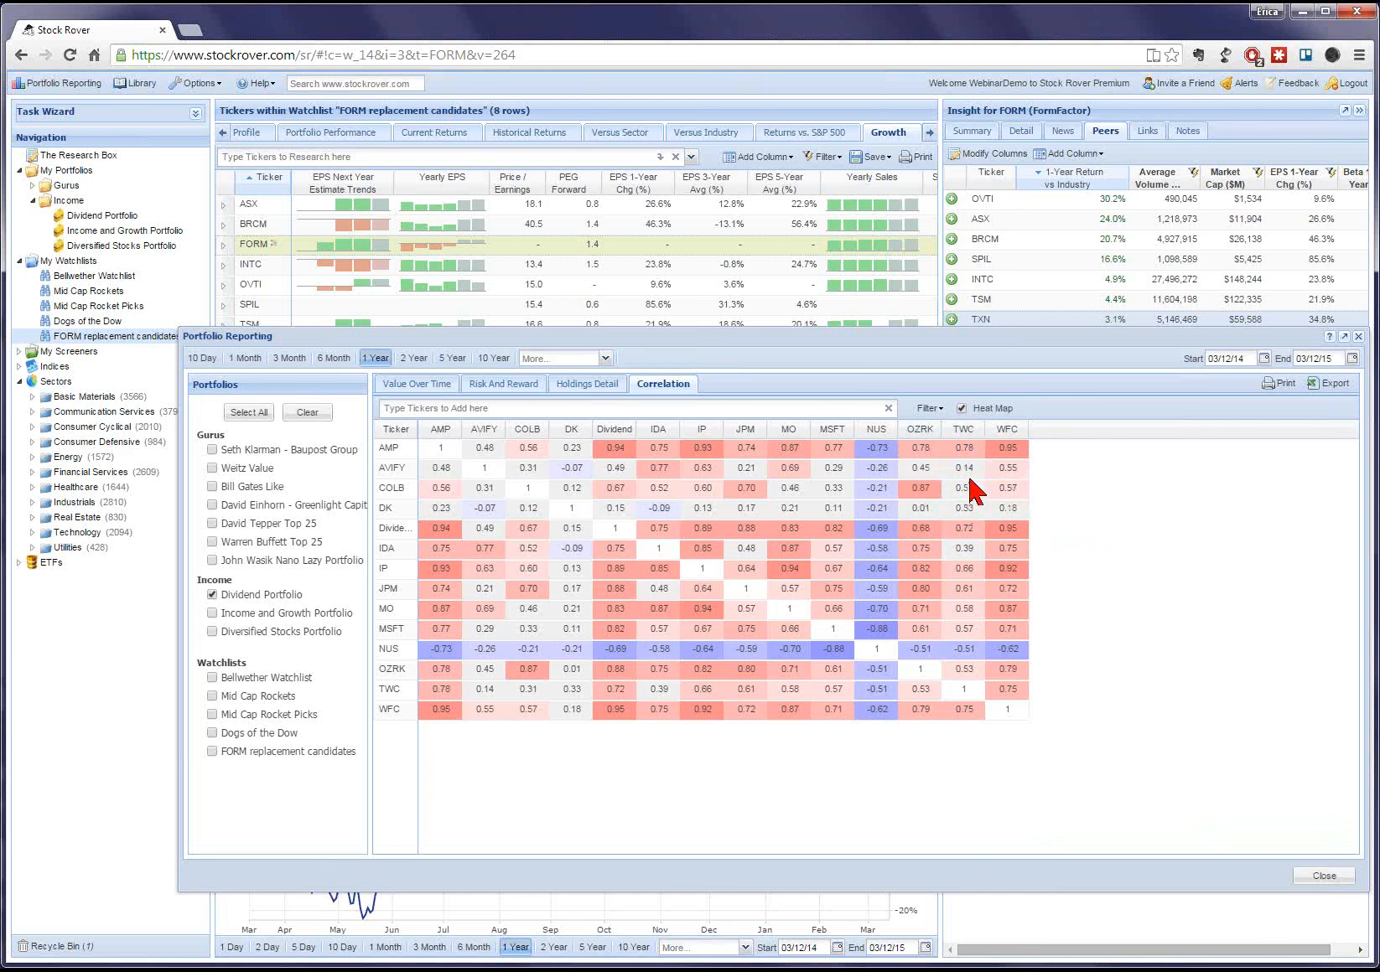
mouse_move(968, 479)
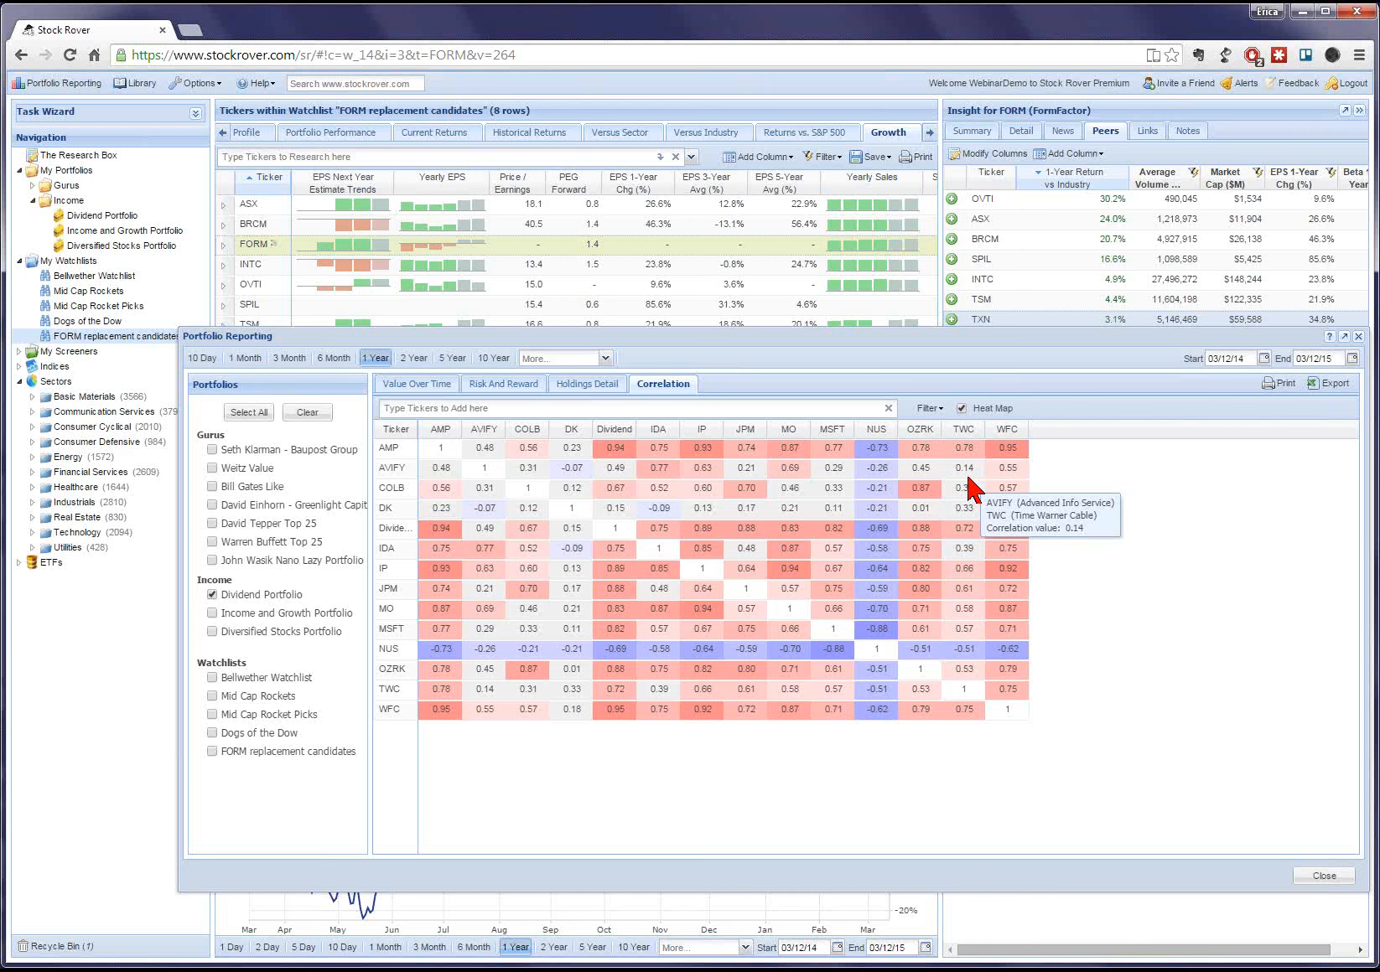
mouse_move(844, 453)
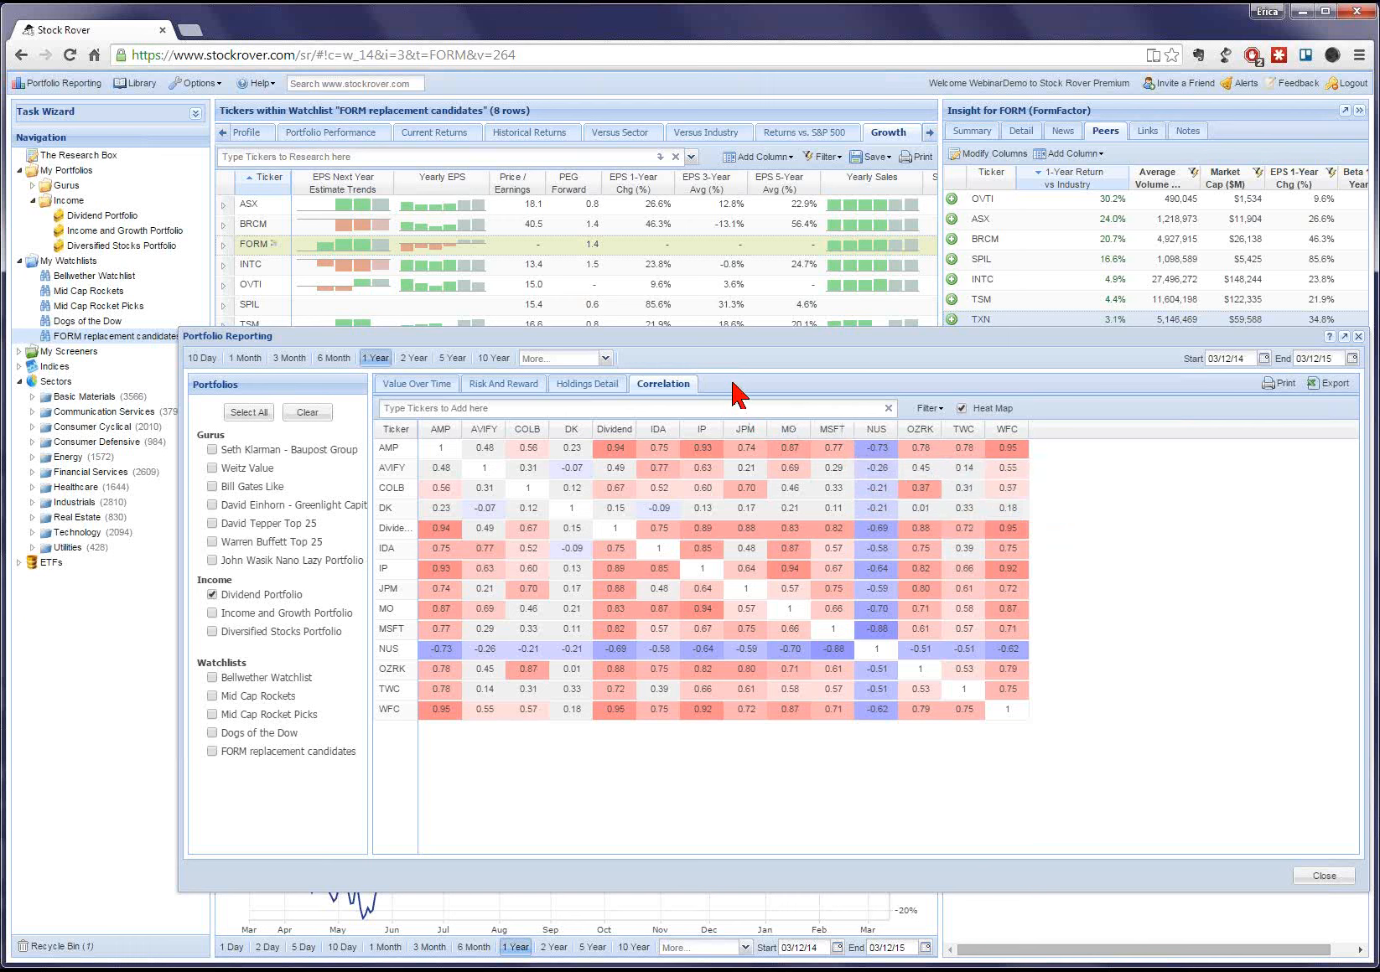
Correlate the FORM replacement candidates instead of the Dividend Portfolio, and add the Diversified Stocks Portfolio to the table.
left_click(212, 752)
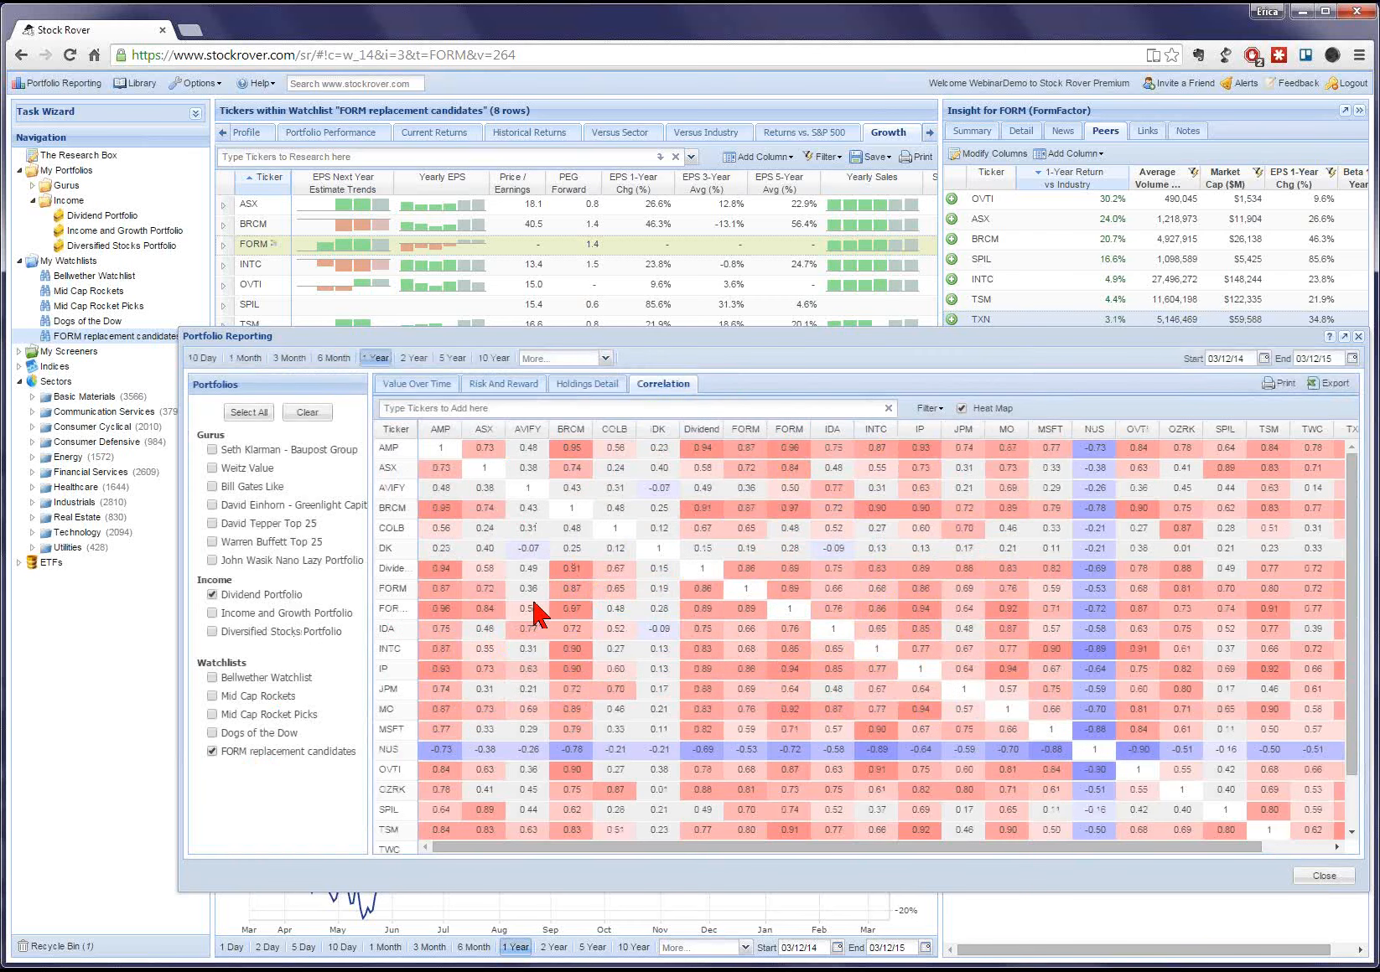
left_click(213, 594)
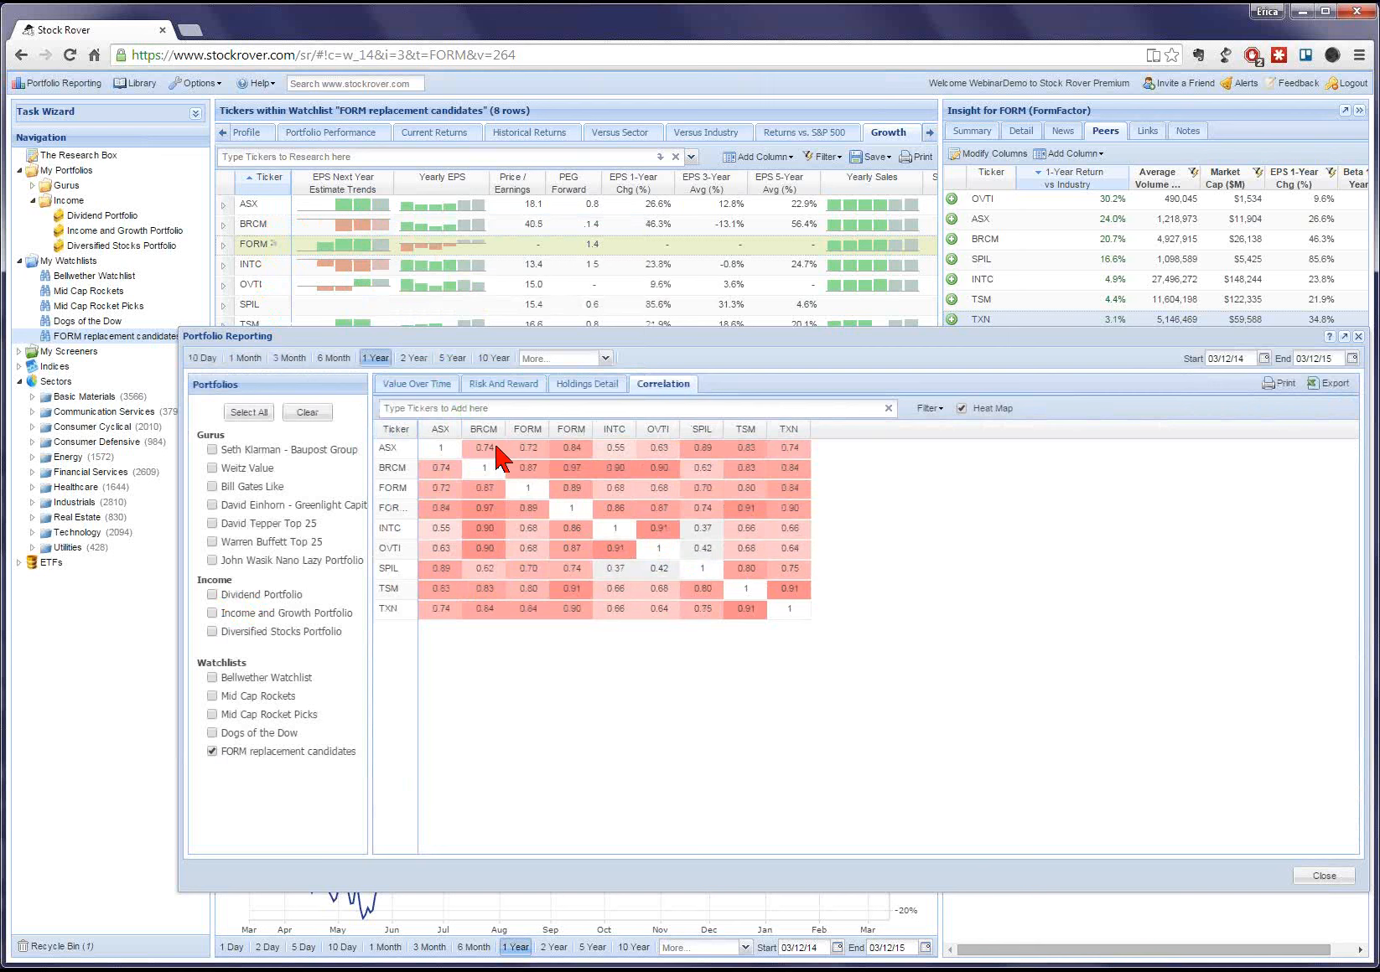
left_click(456, 407)
type("diversified")
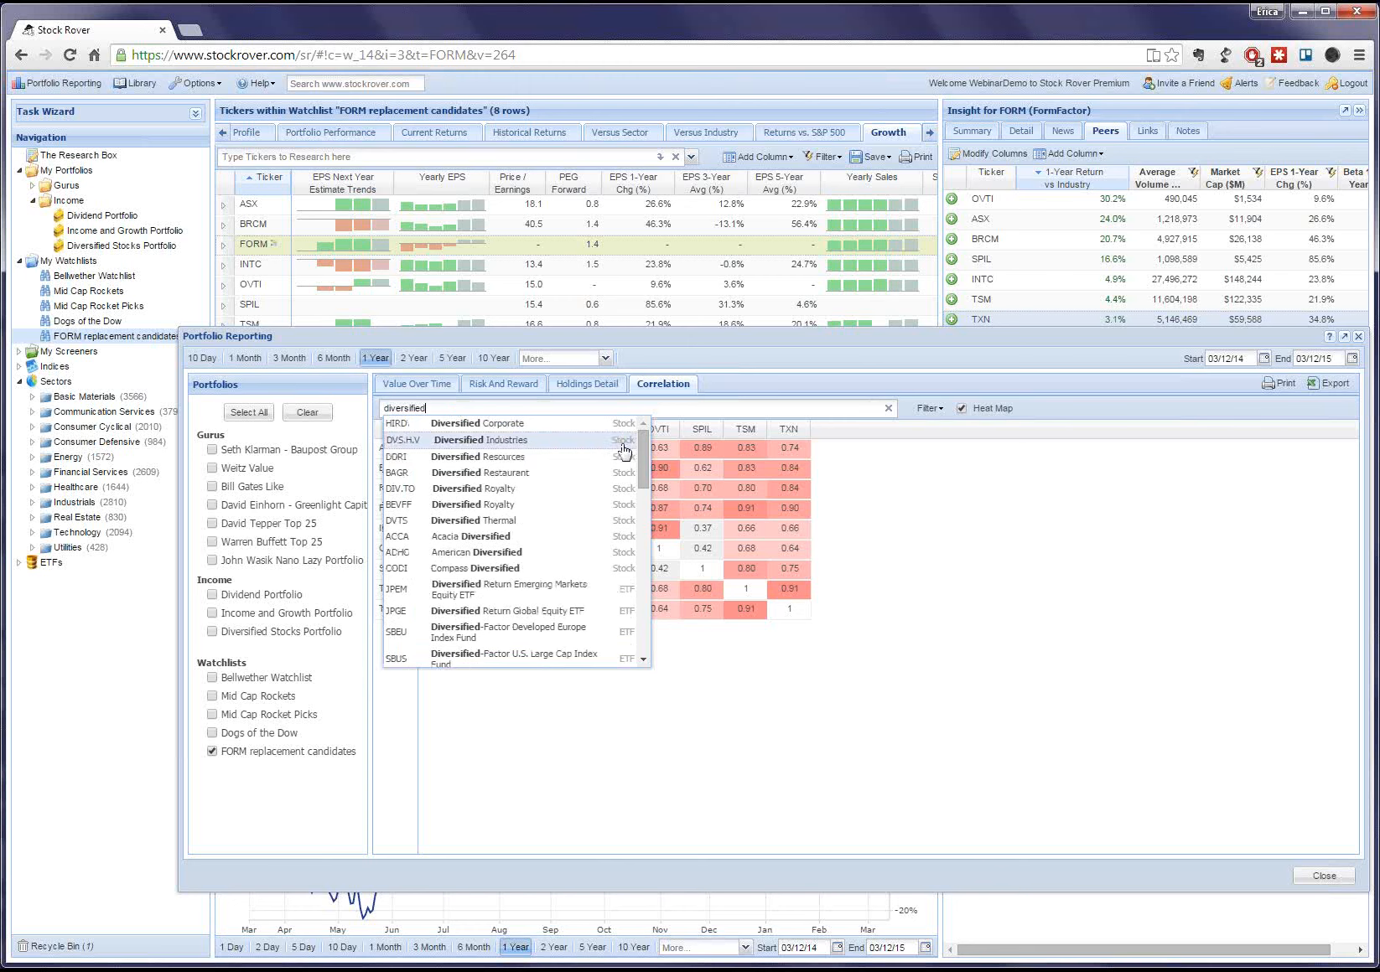
left_click_drag(645, 457, 648, 543)
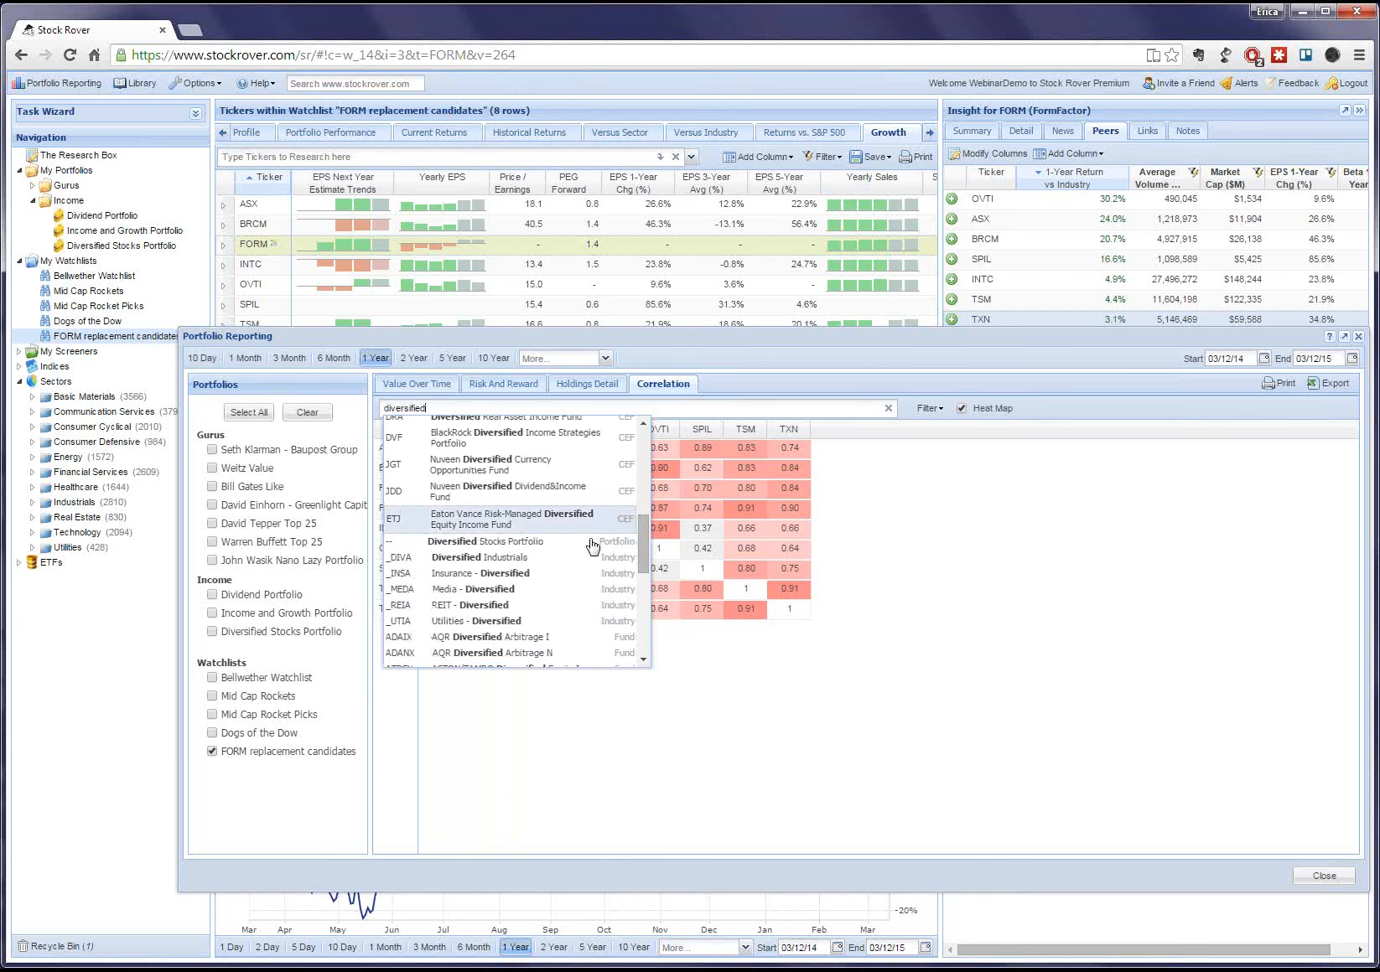
left_click(507, 547)
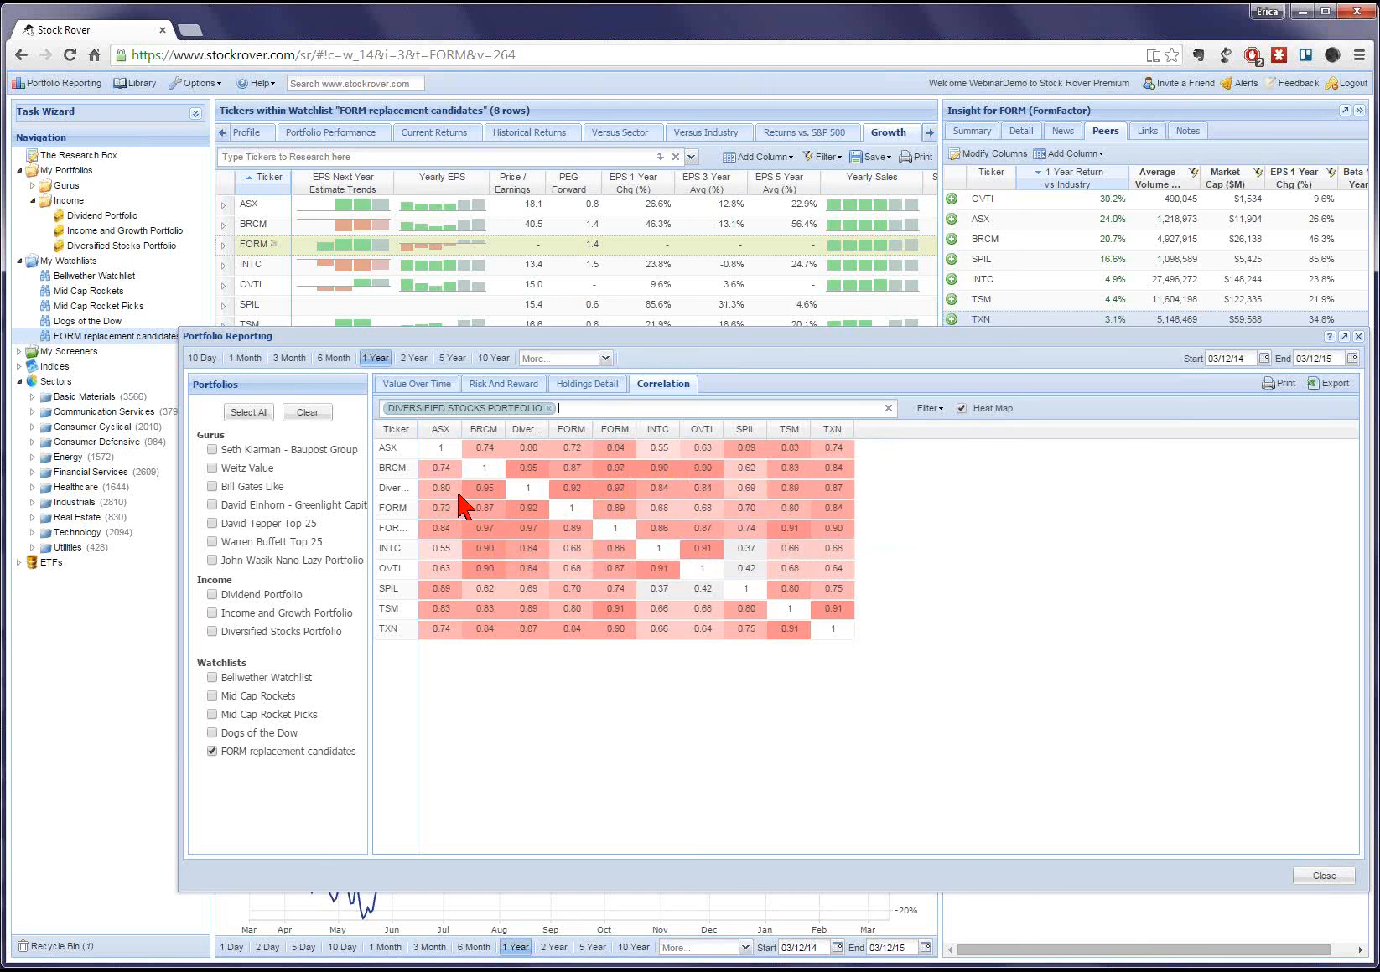
Remove BRCM from the FORM replacement candidates watchlist and reload that watchlist in the correlation table.
mouse_move(460, 492)
mouse_move(285, 228)
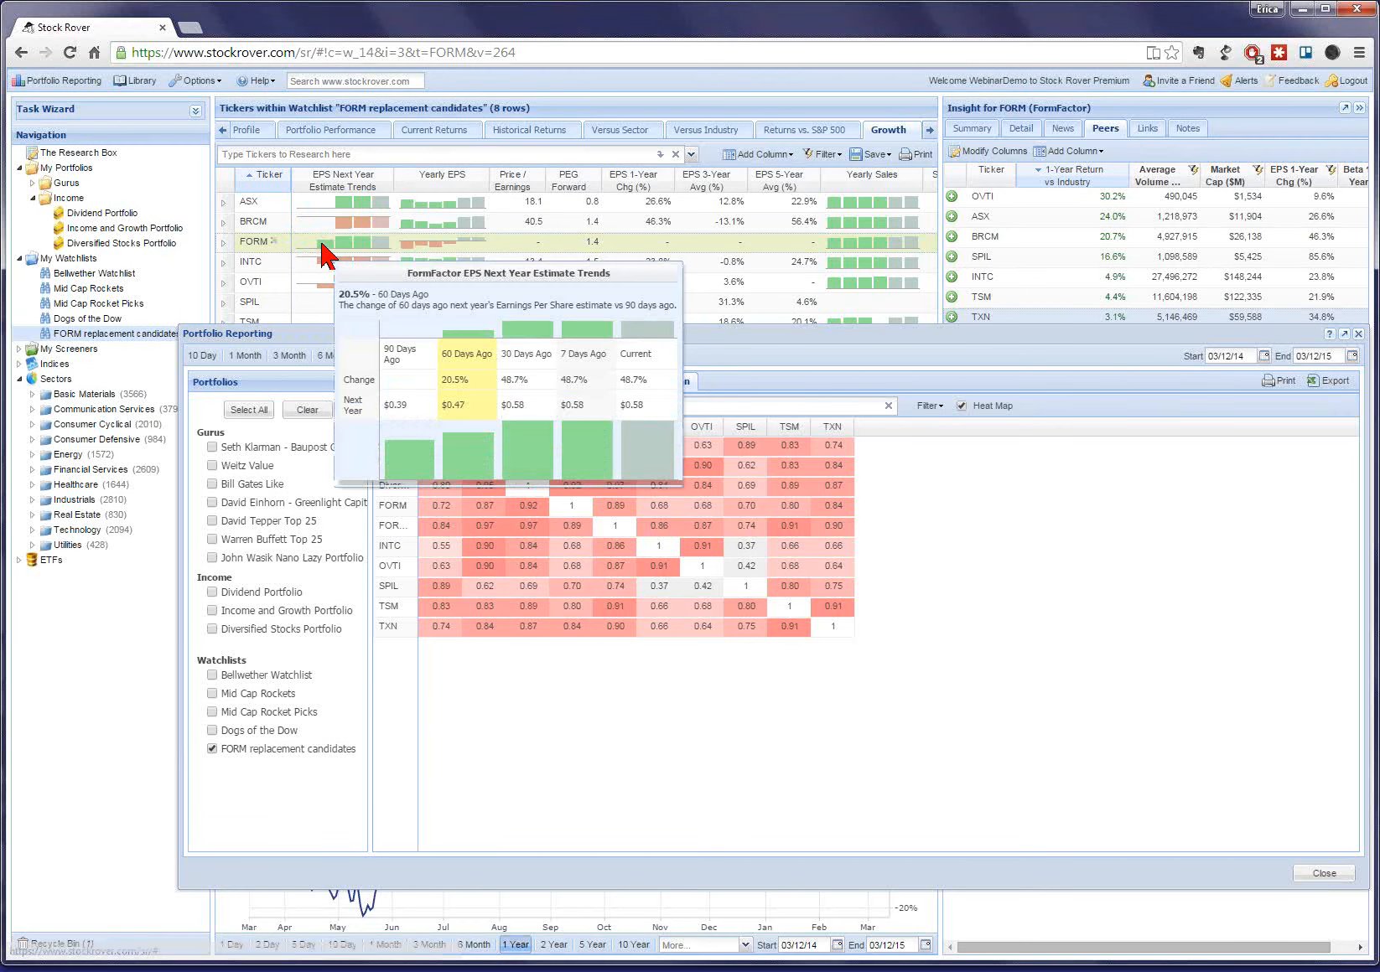
left_click(212, 751)
left_click(212, 752)
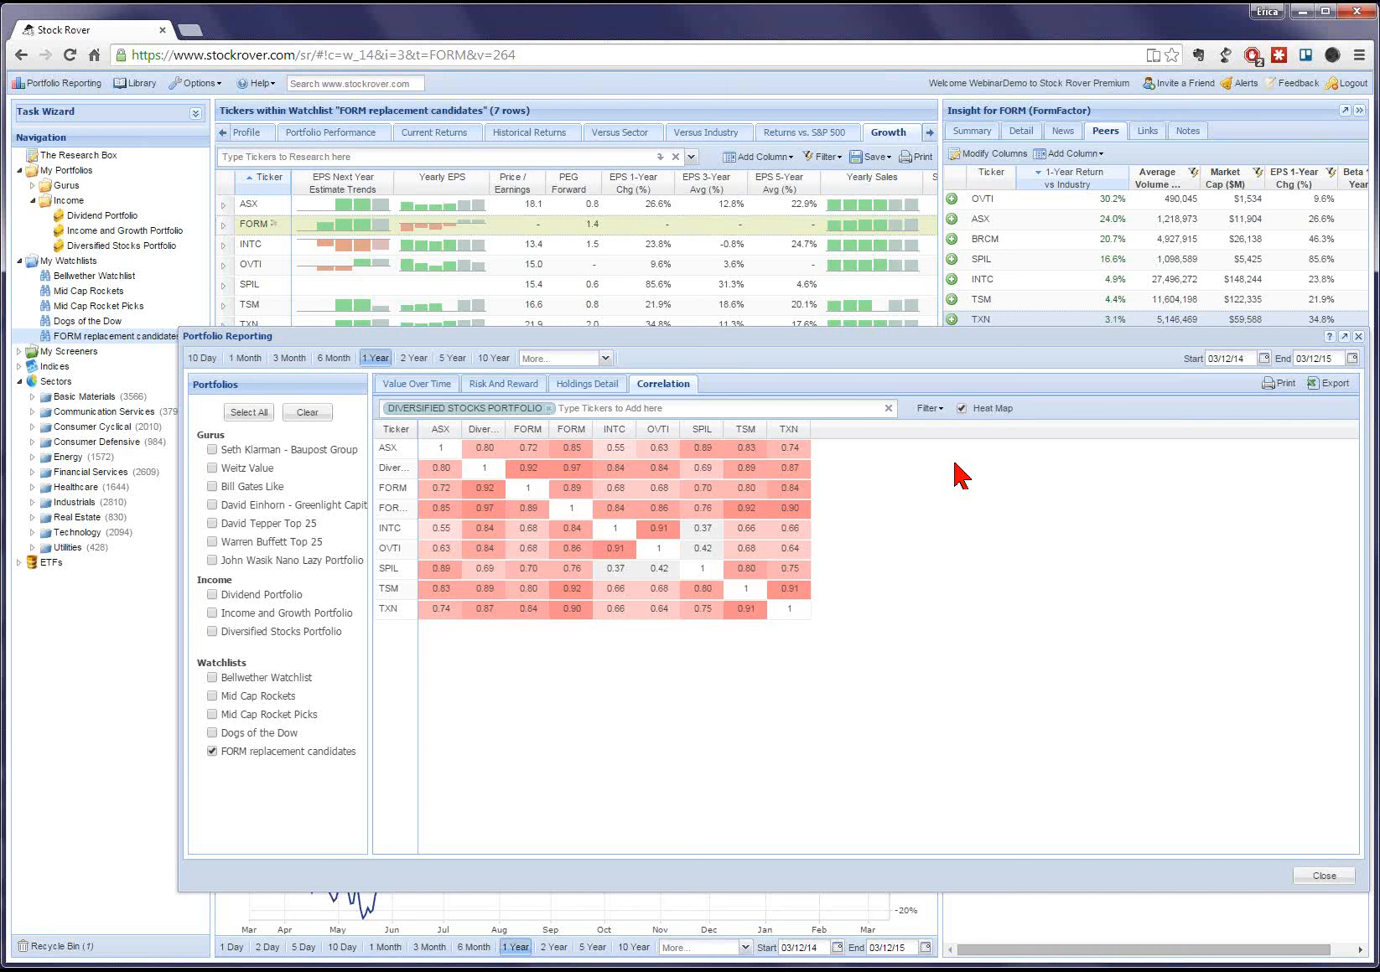
Filter the correlation table to values below .75 and examine the remaining correlations.
left_click(931, 411)
left_click(1010, 449)
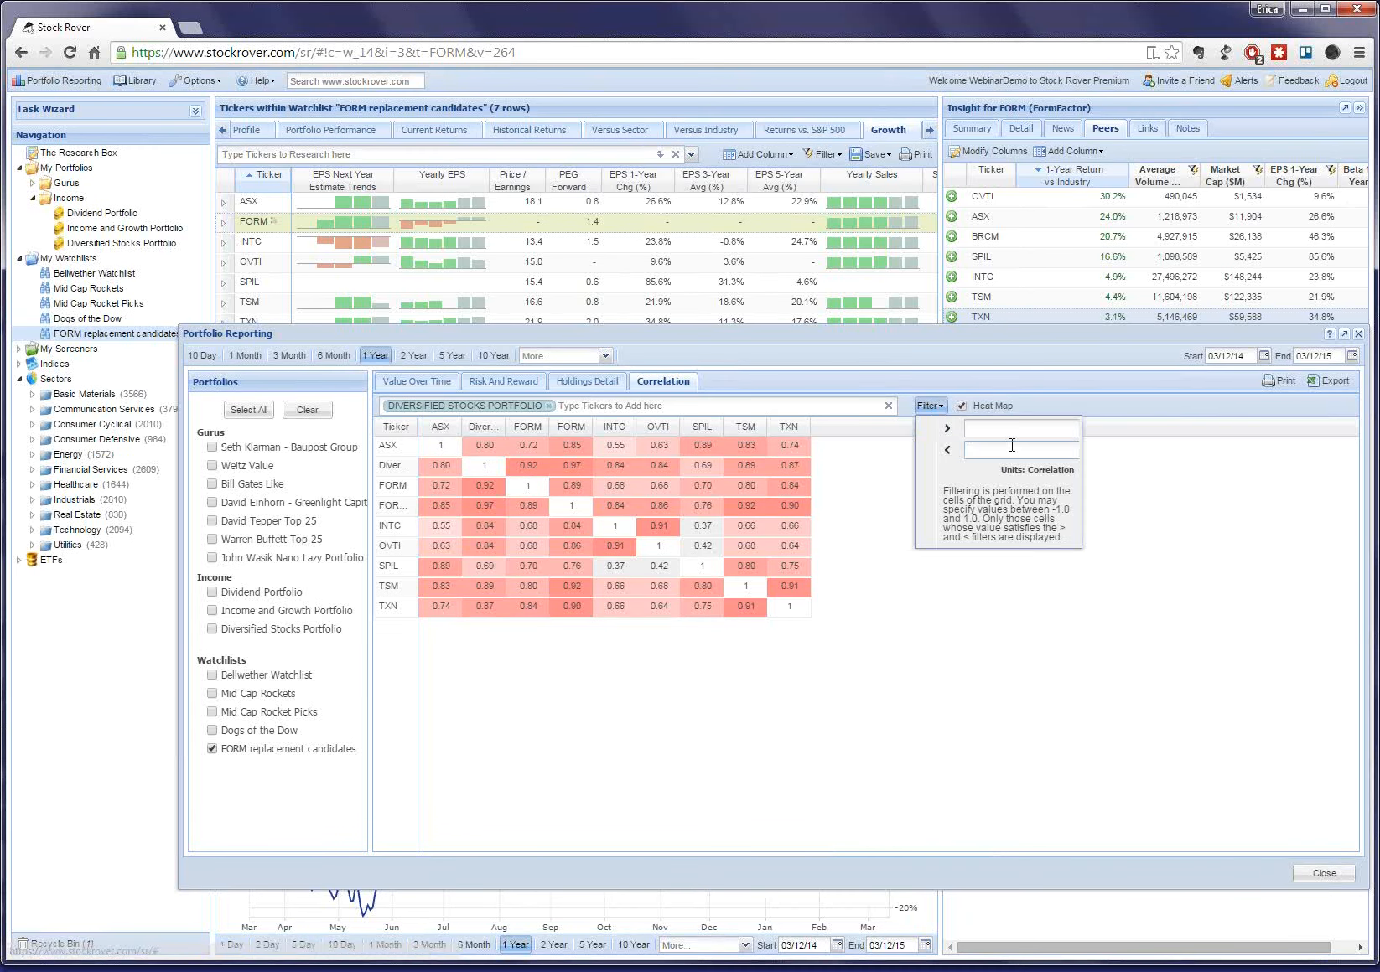
type(".")
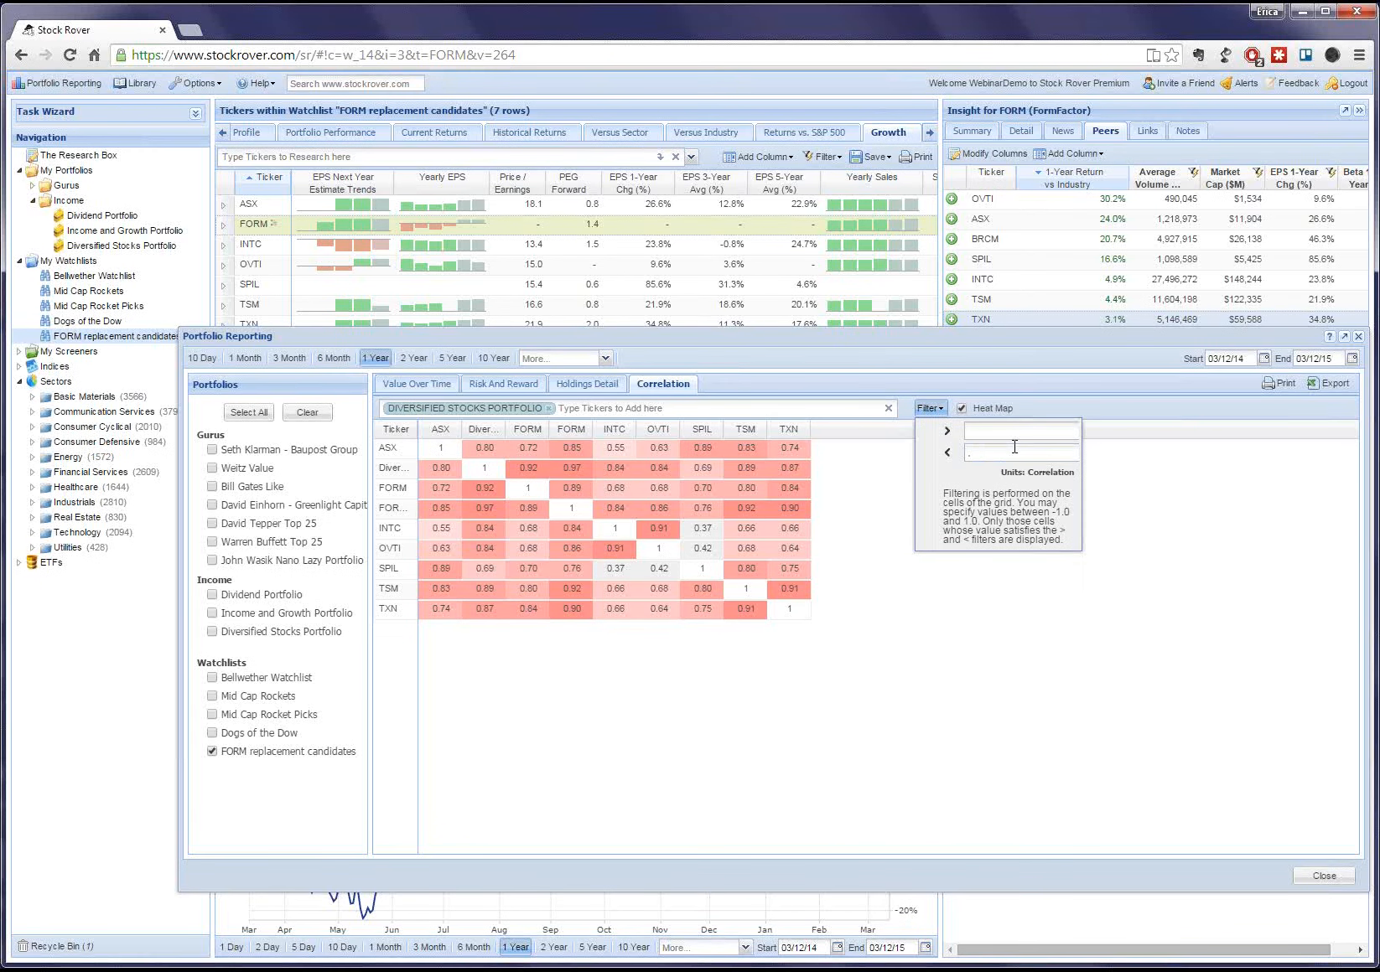
type("75")
key("Return")
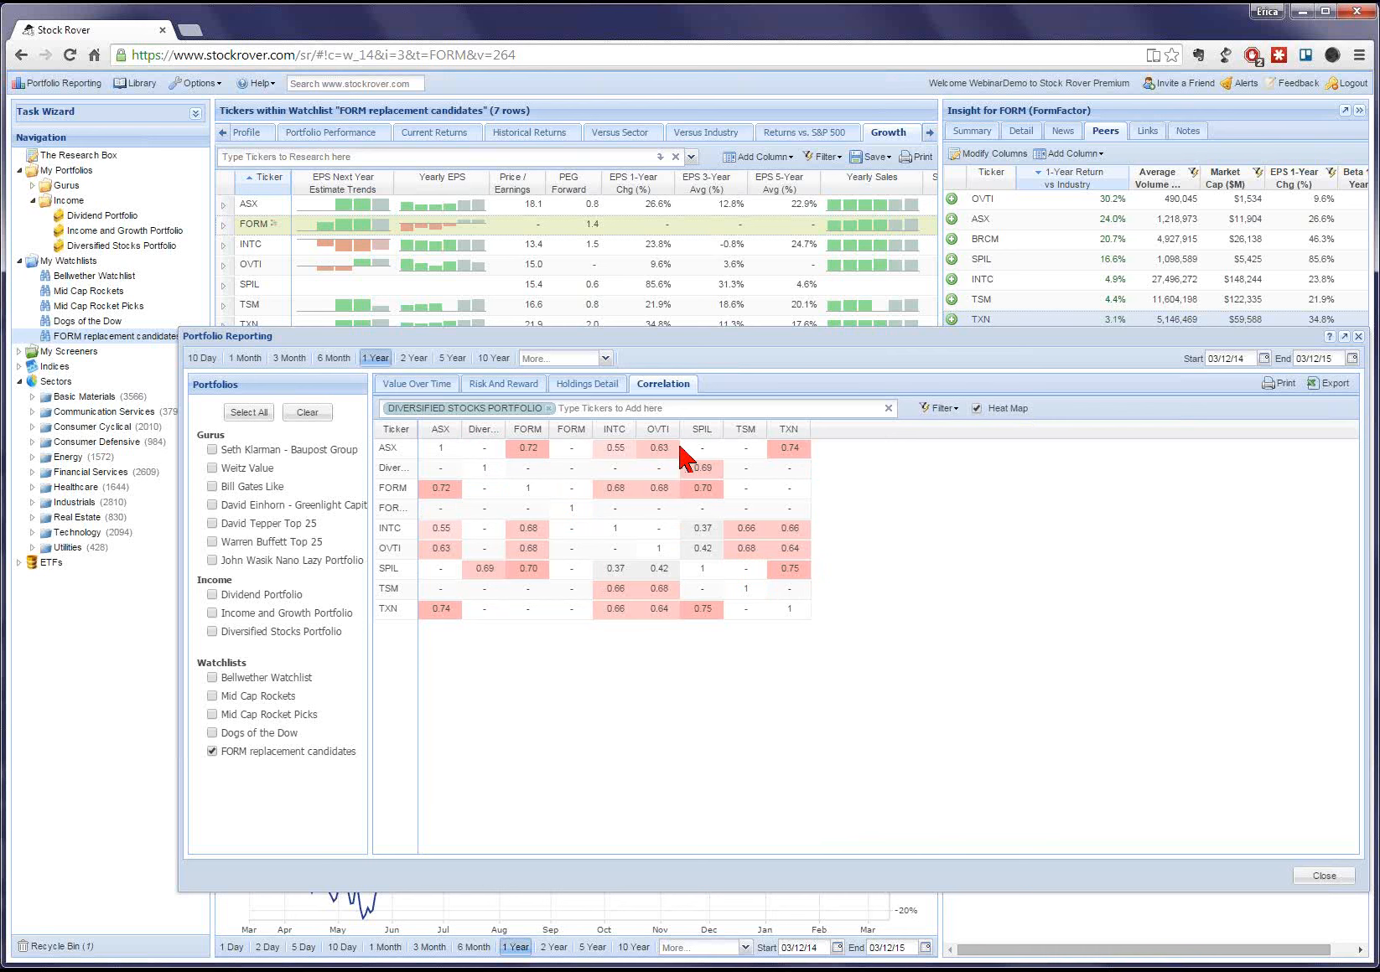
mouse_move(693, 447)
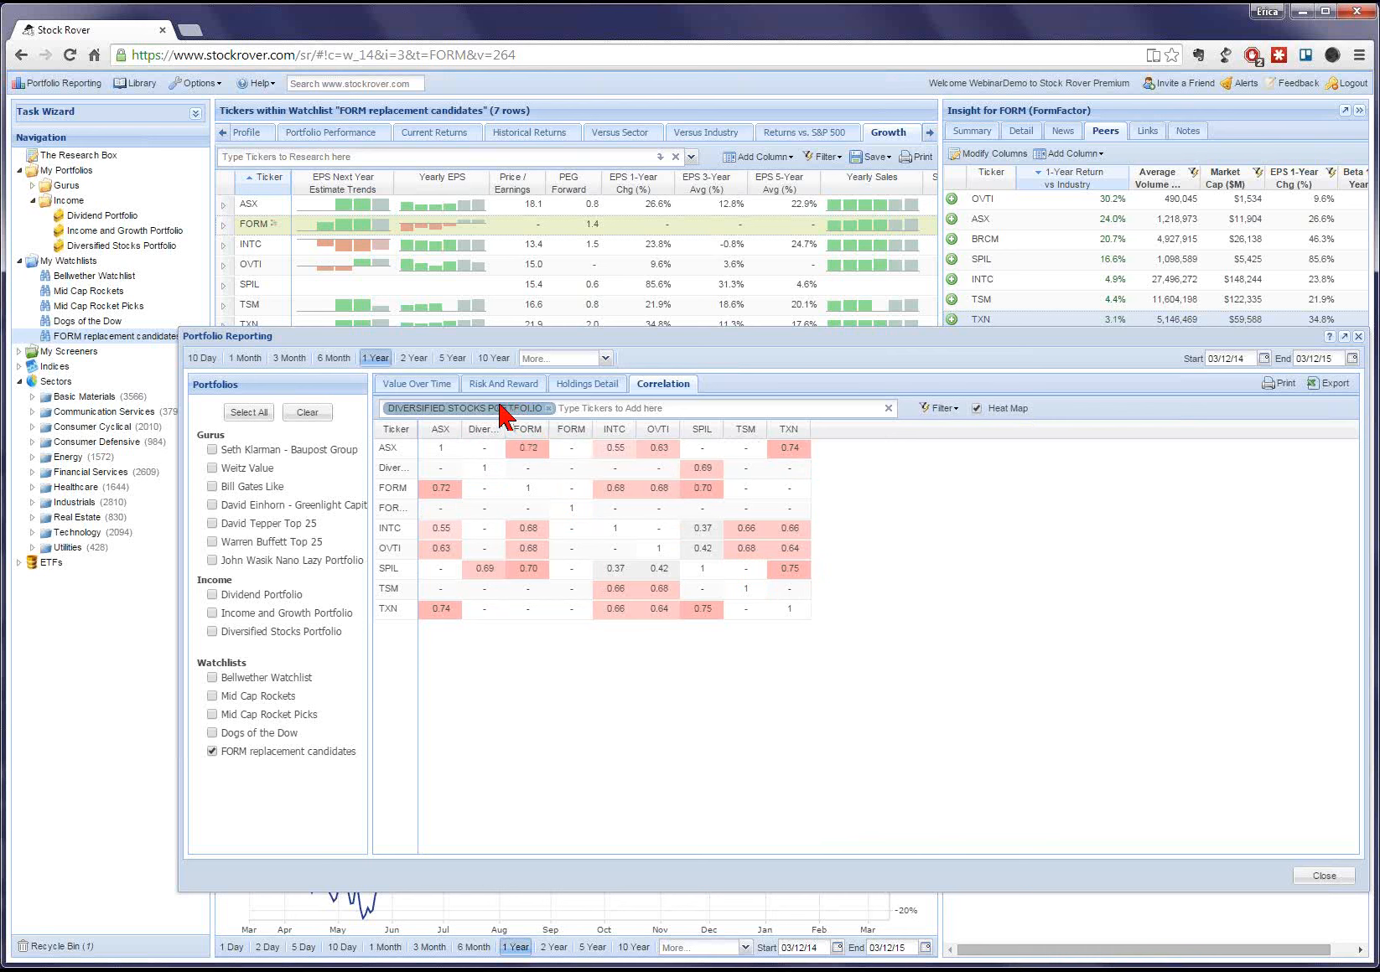
Review the Diversified Stocks Portfolio's value over time, risk and reward, holdings detail and correlation reports, and close Portfolio Reporting.
left_click(432, 384)
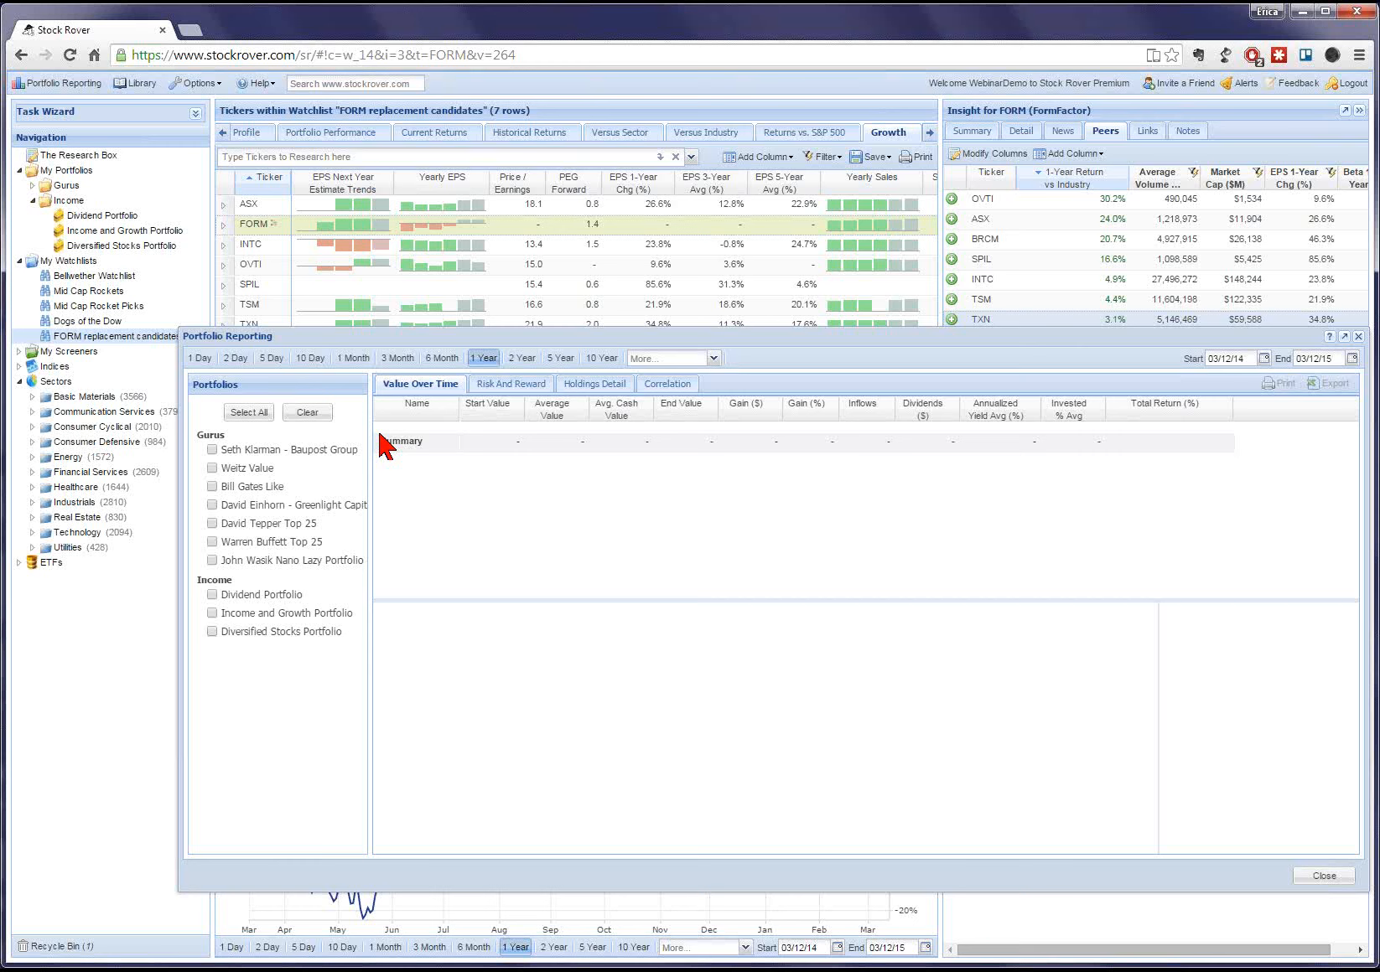
left_click(213, 632)
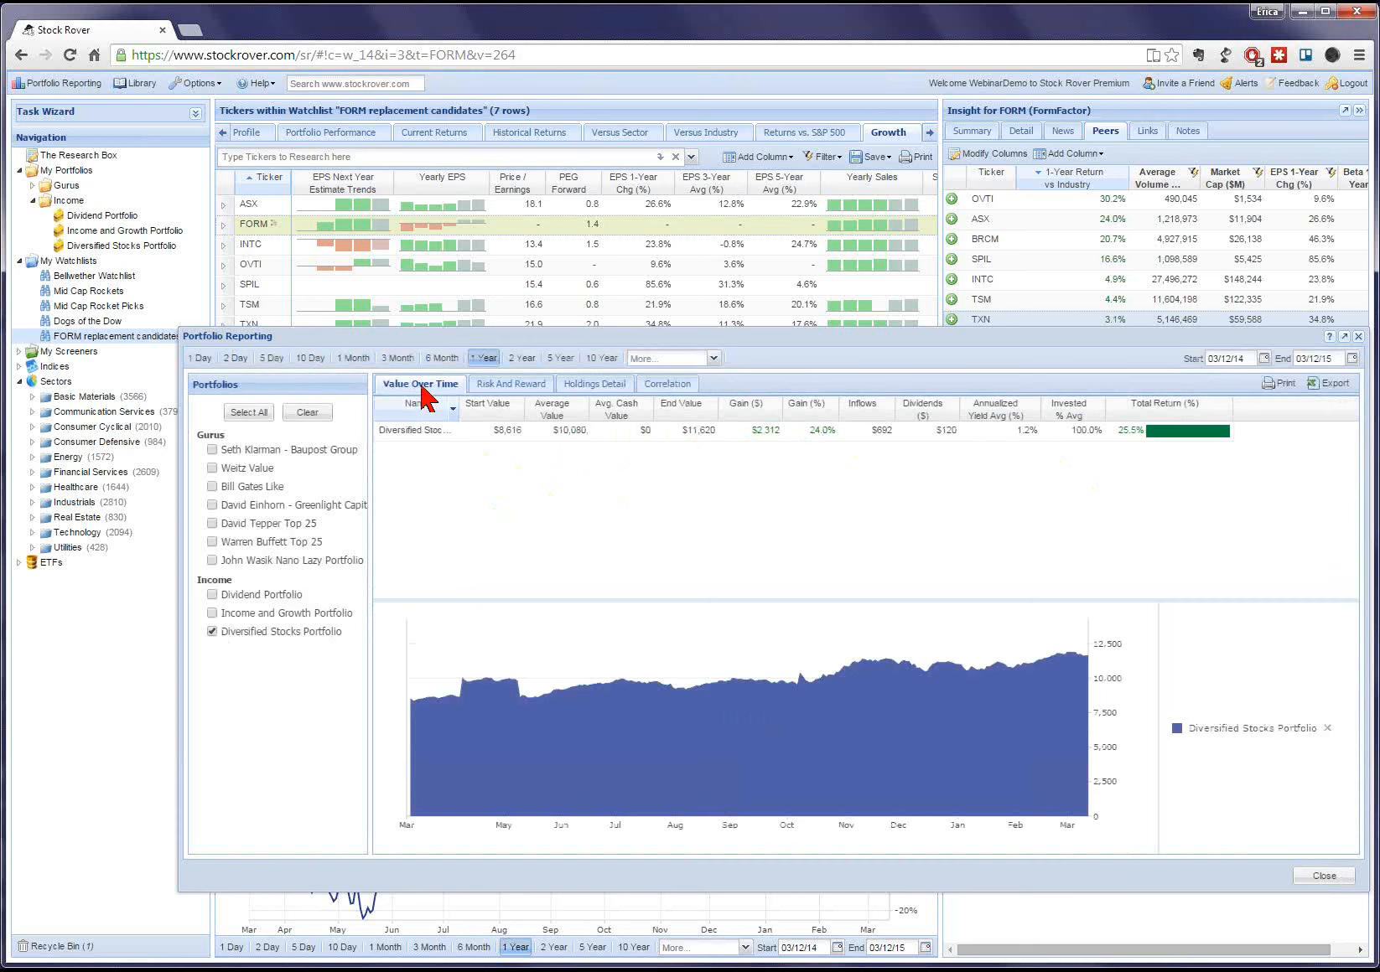
left_click(511, 384)
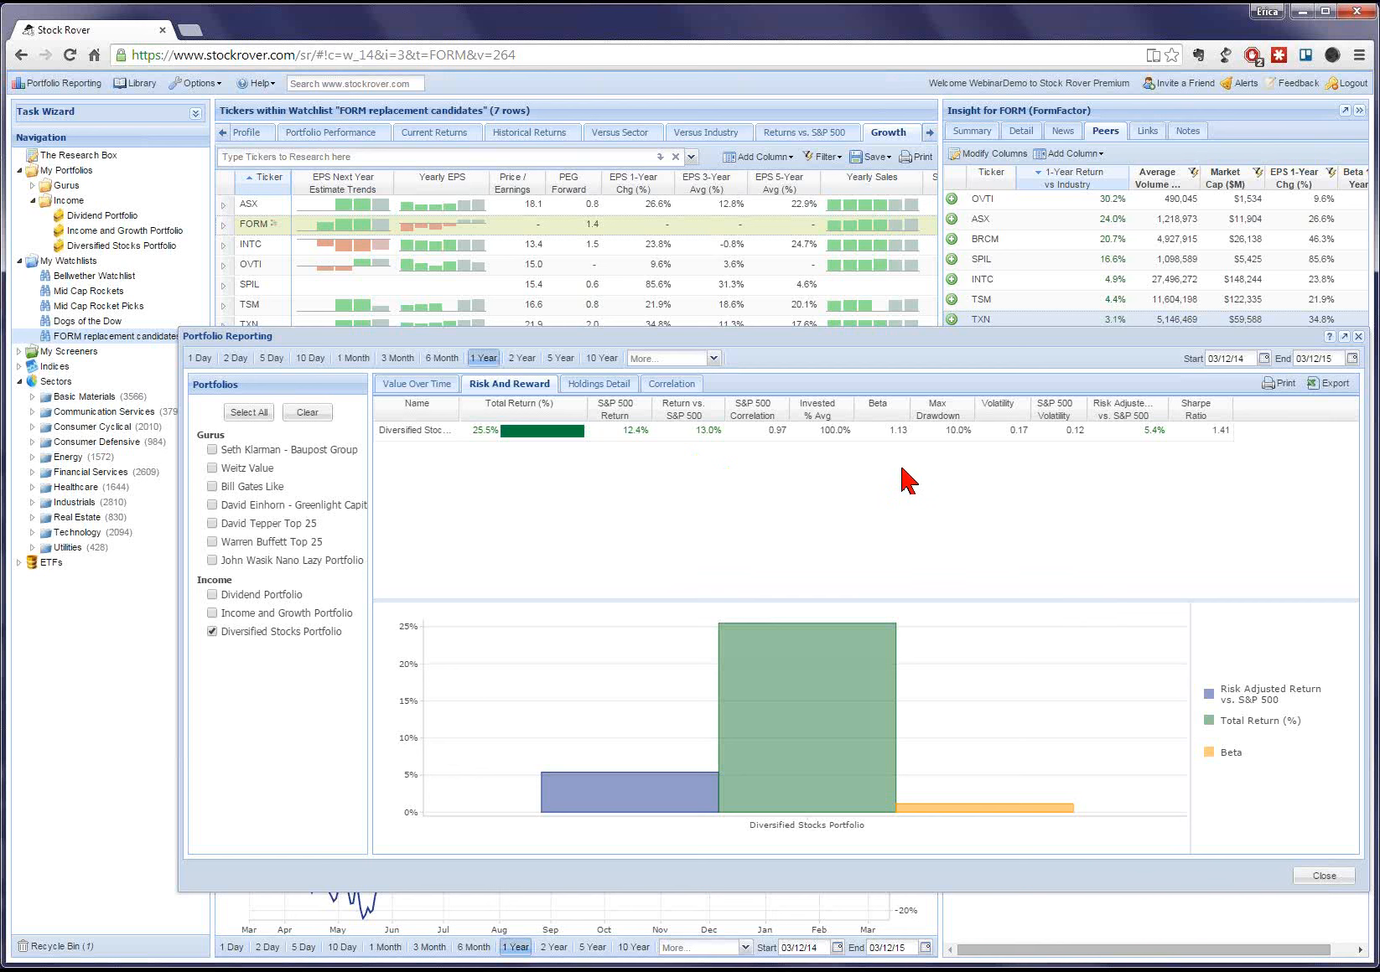
left_click(606, 390)
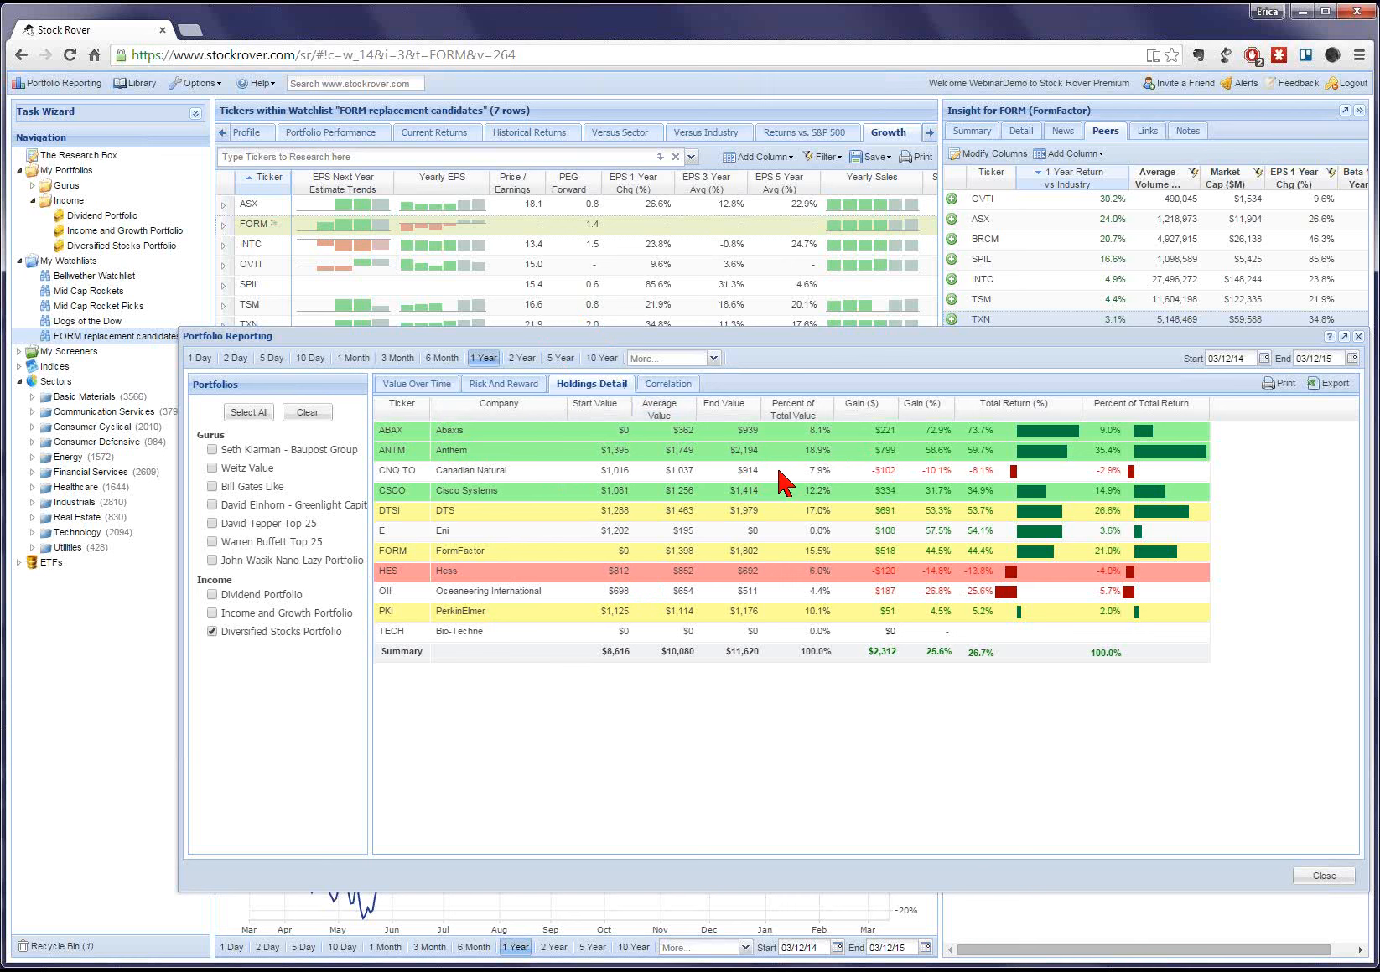
left_click(670, 383)
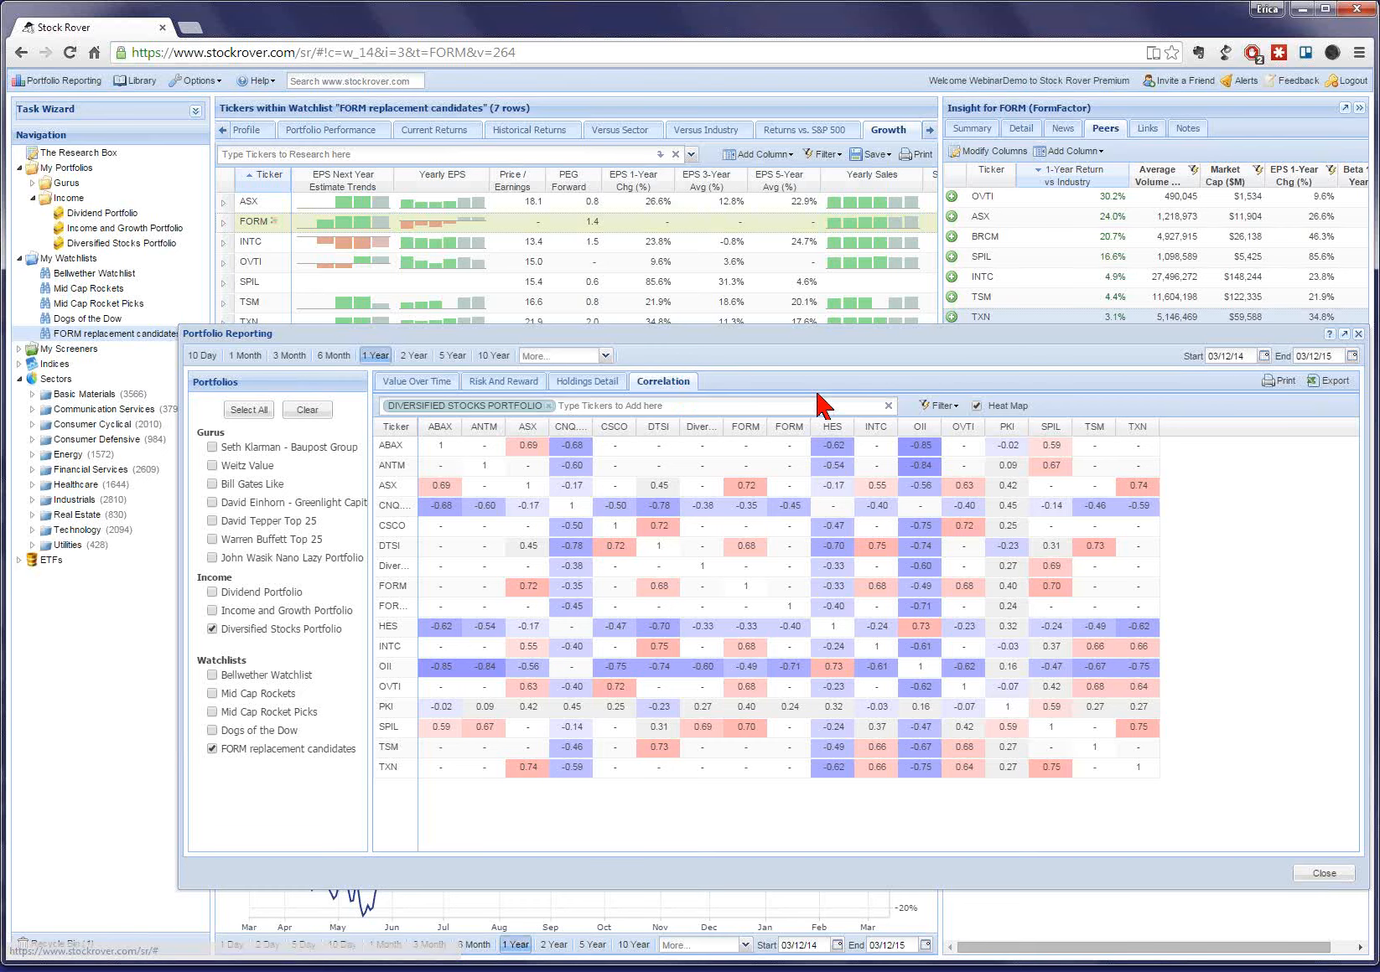
left_click(1358, 334)
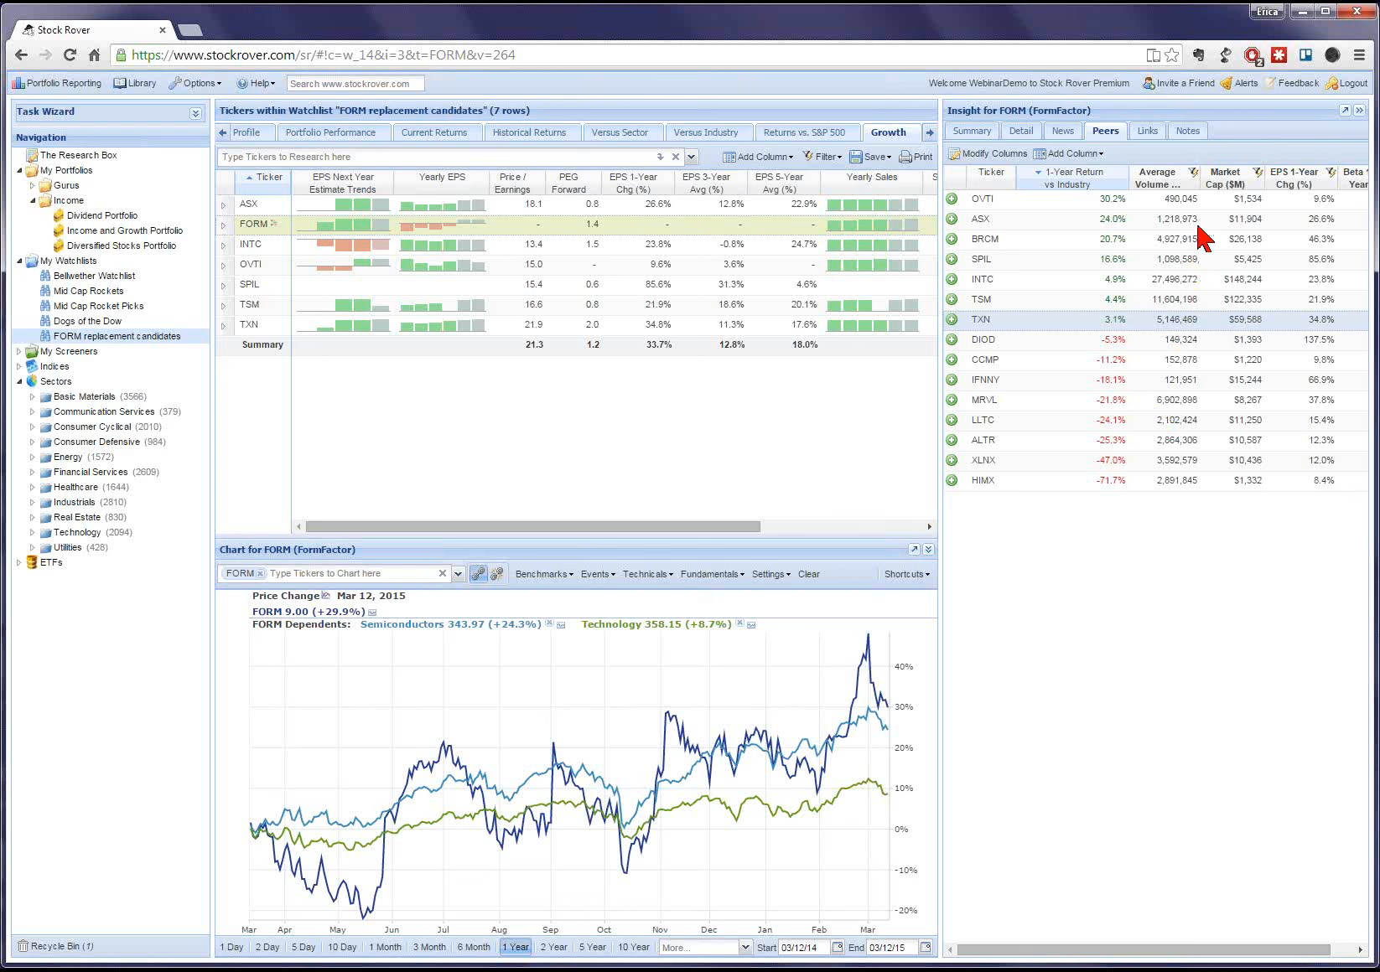
Start an alert for the Diversified Stocks Portfolio and add an e-mail trigger for a 10% price decrease from the last close.
left_click(1242, 87)
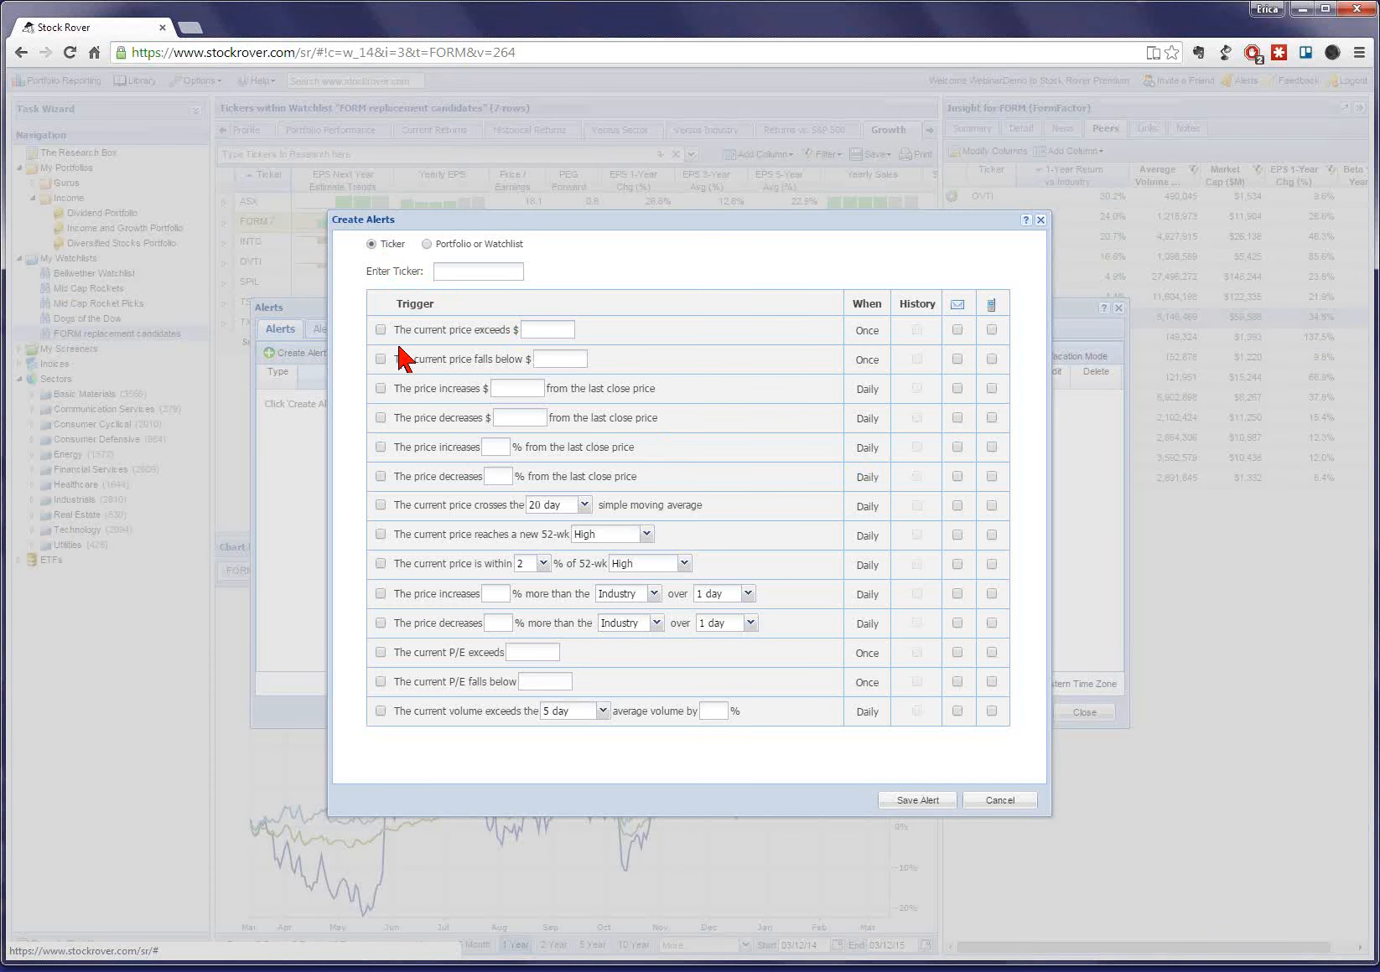
left_click(427, 245)
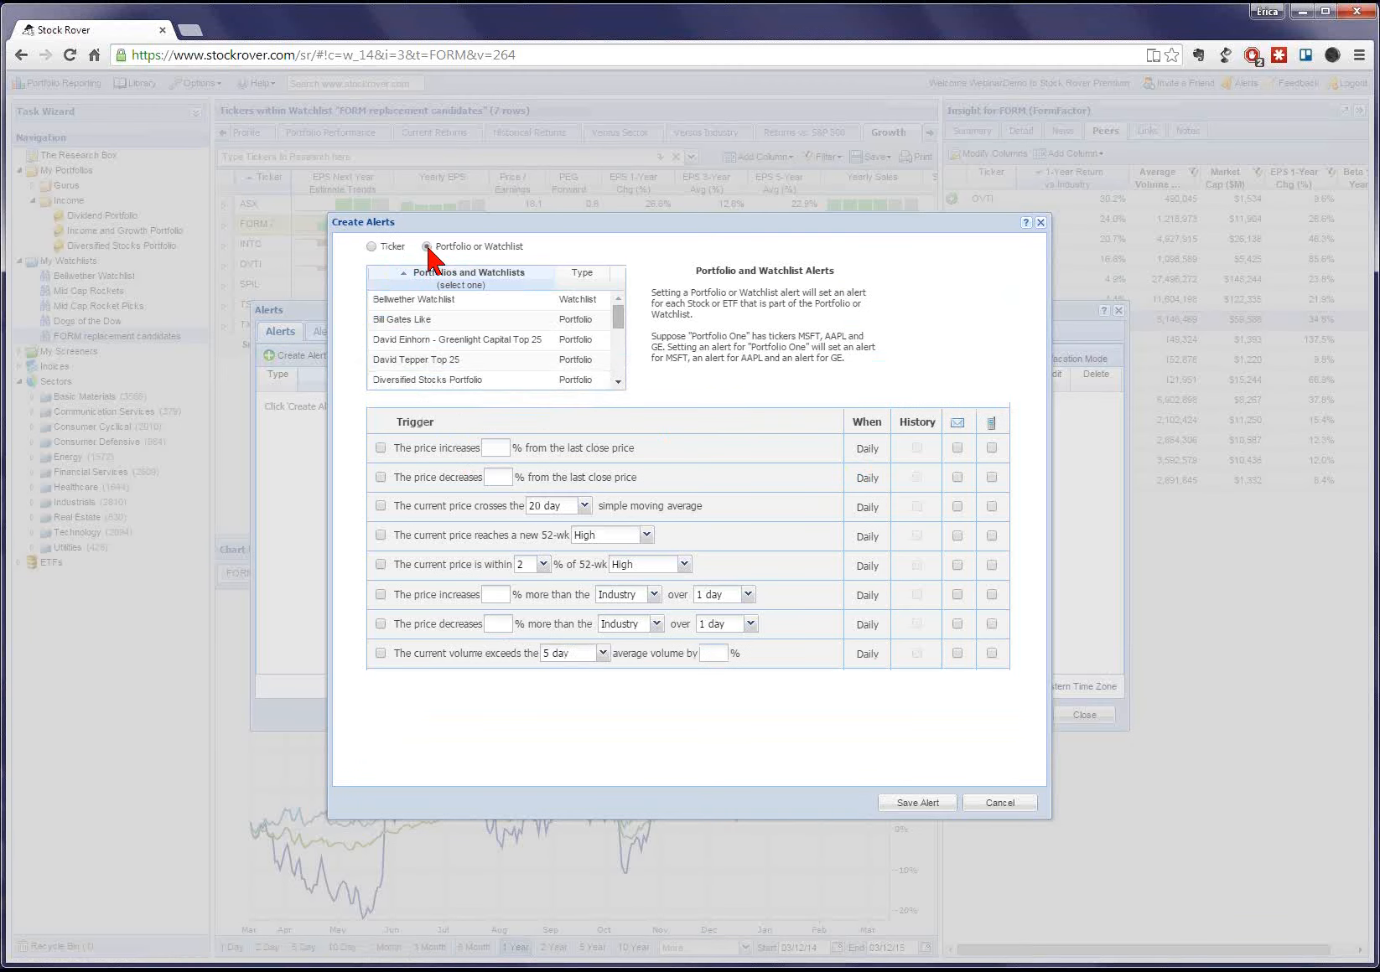
left_click(505, 380)
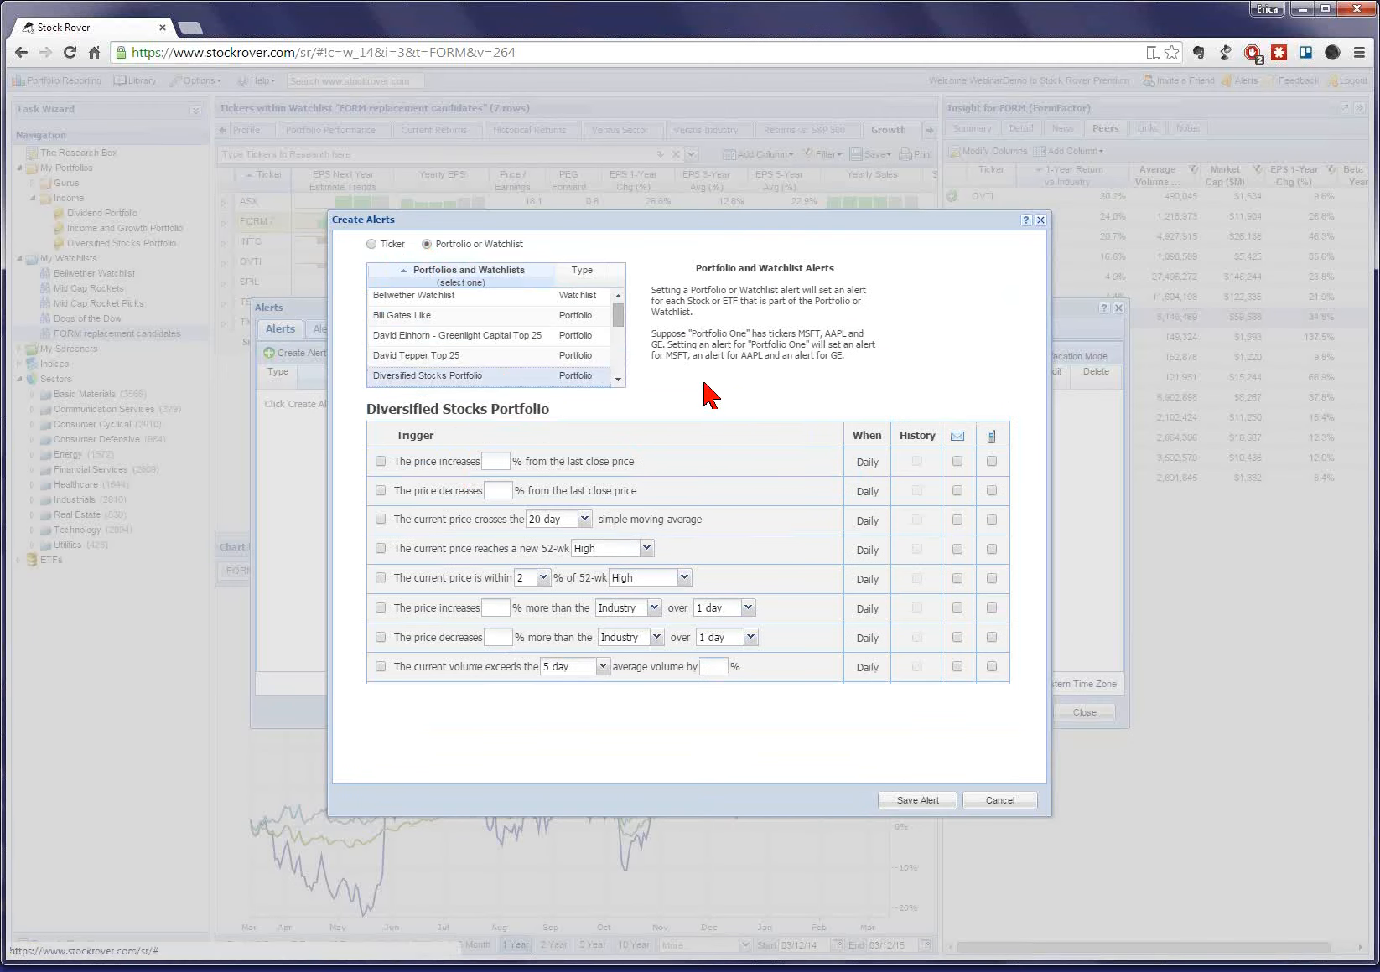
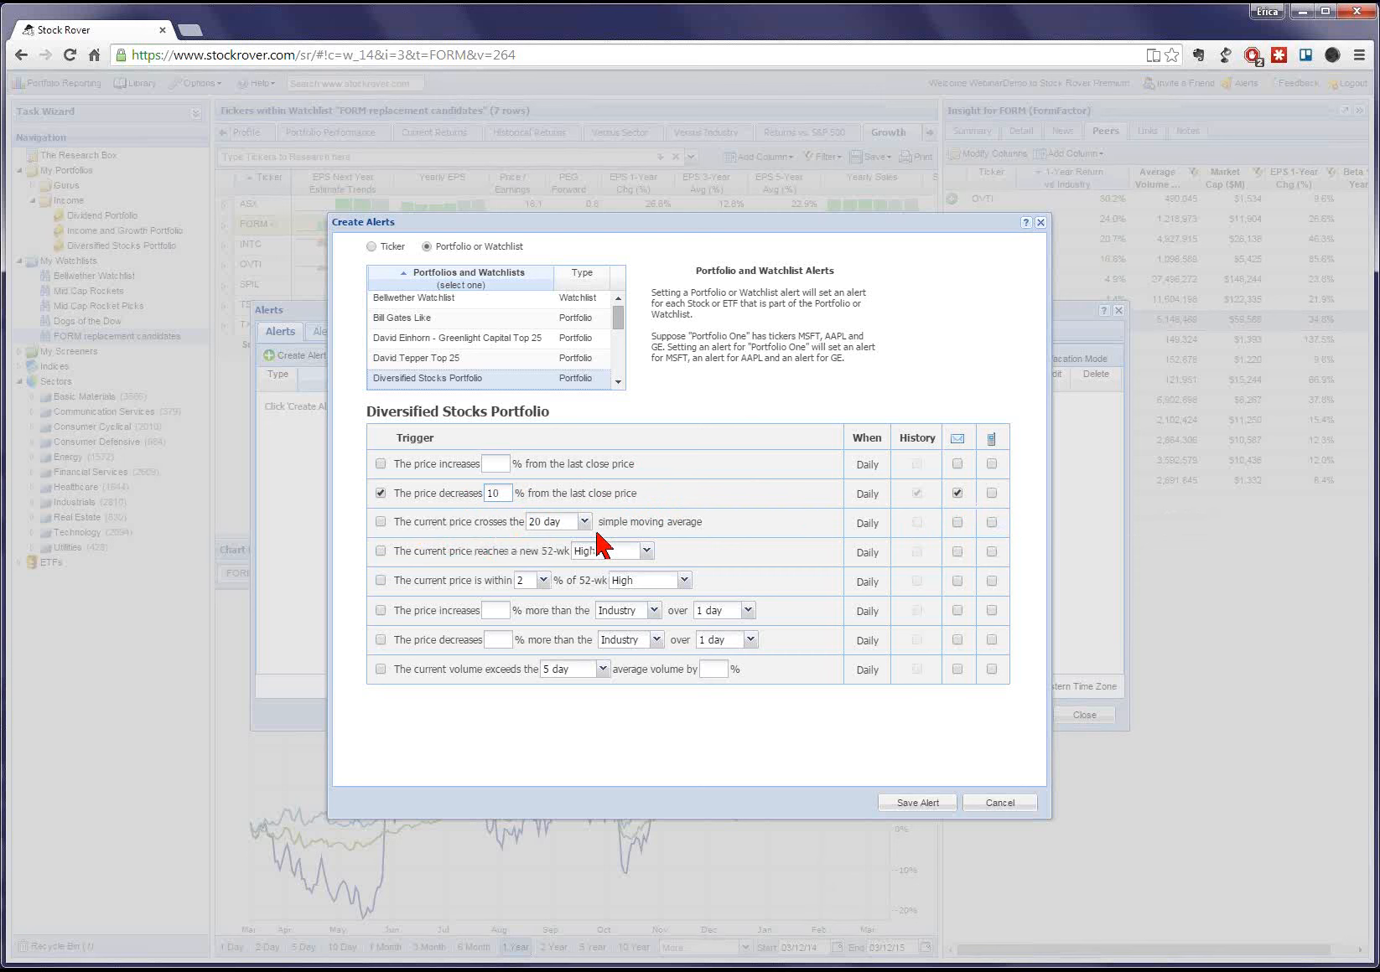
left_click(585, 522)
left_click(589, 532)
left_click(381, 522)
left_click(647, 552)
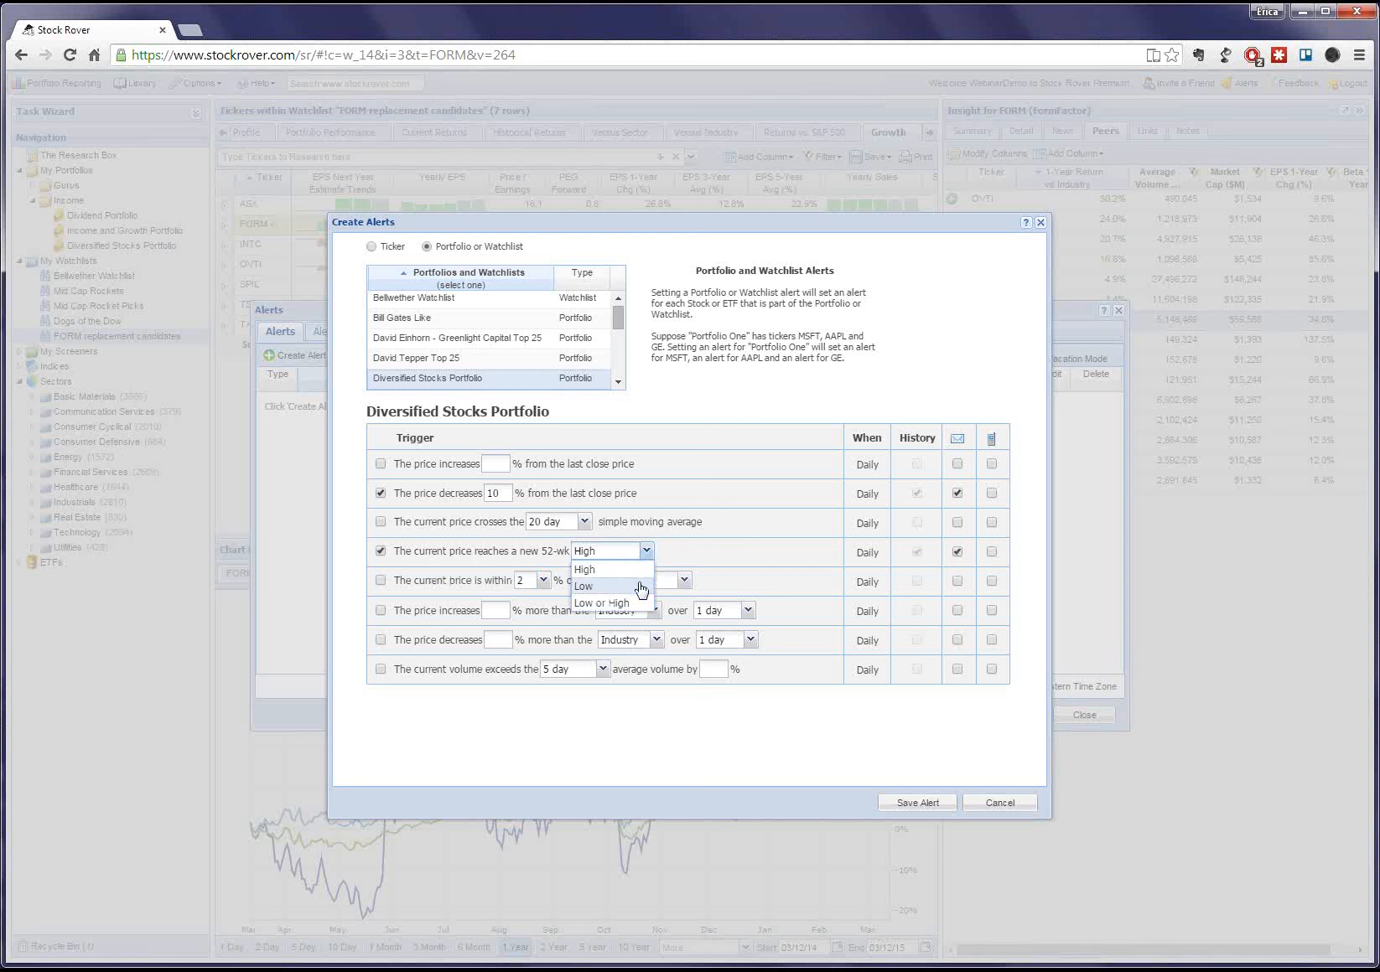
left_click(694, 554)
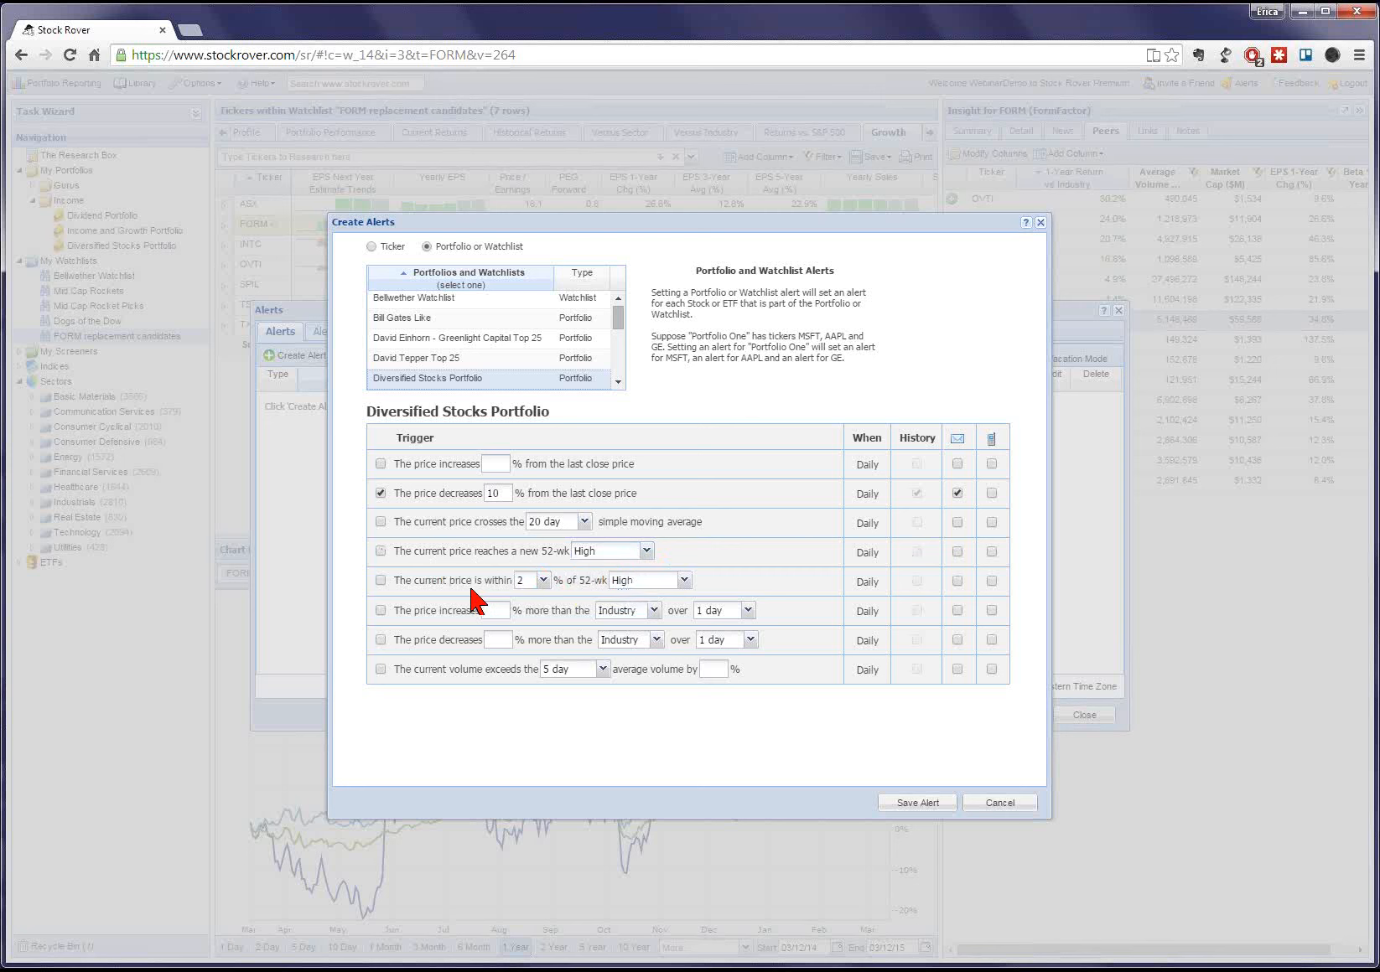
left_click(543, 580)
left_click(545, 580)
left_click(684, 580)
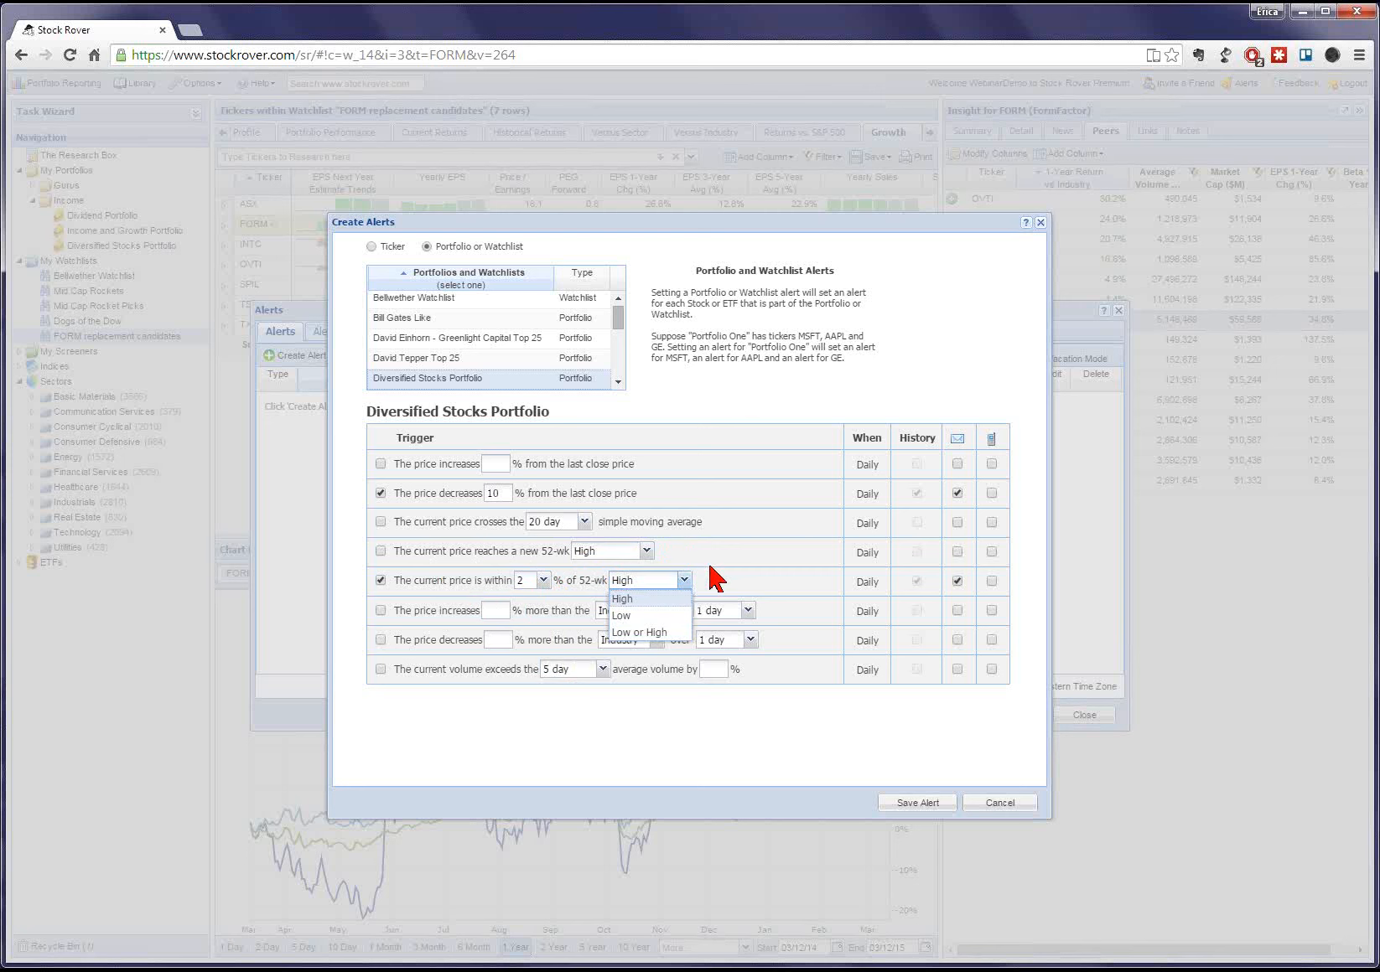
left_click(715, 568)
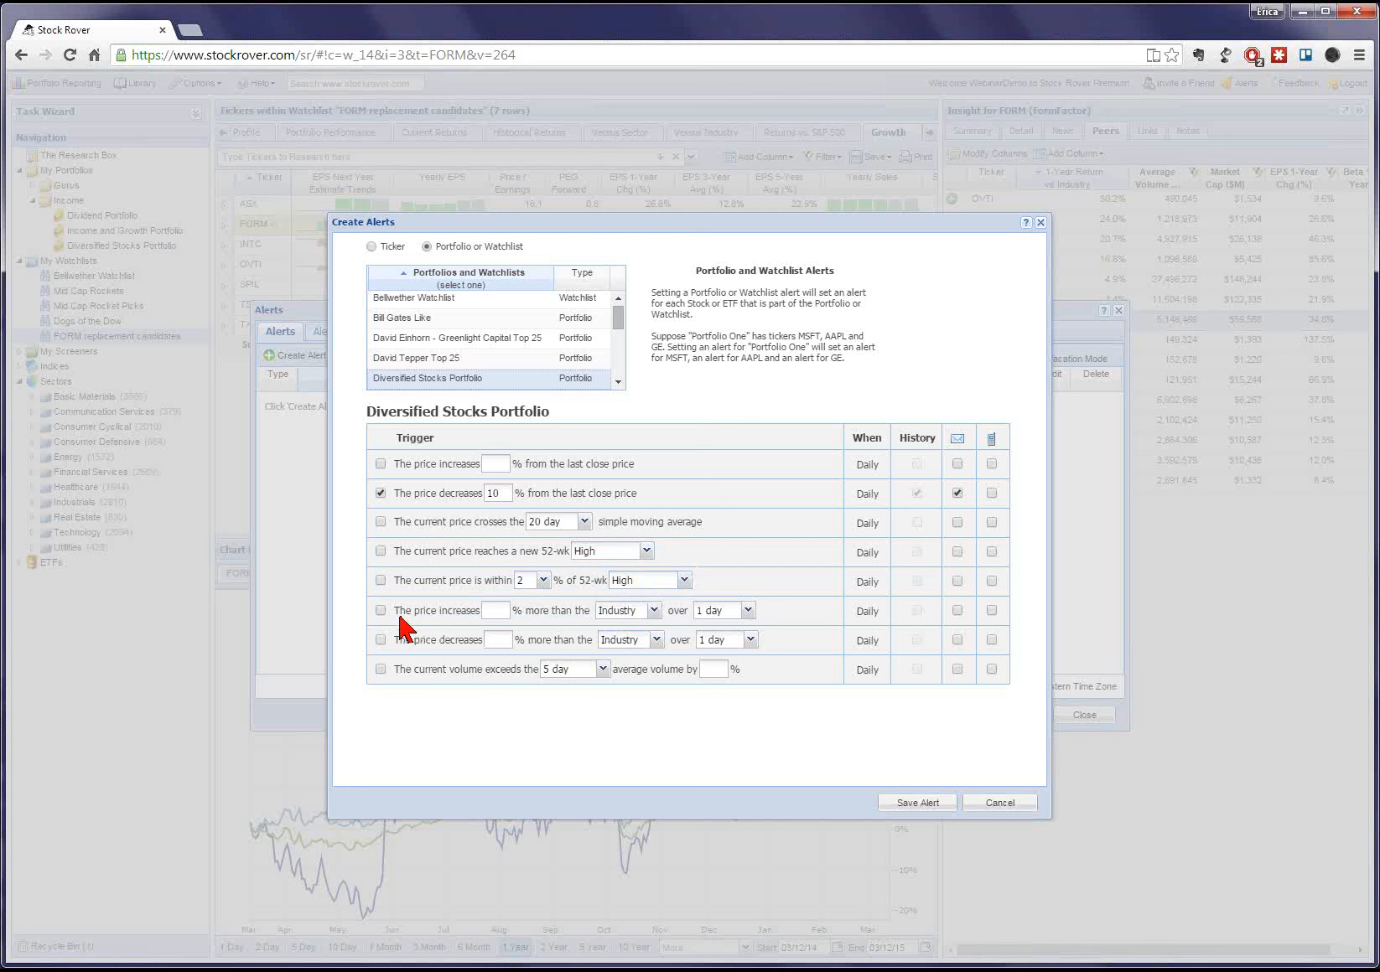
Add triggers for prices within 2% of the 52-week High and for increases 10% more than the Industry over 2 weeks.
left_click(653, 610)
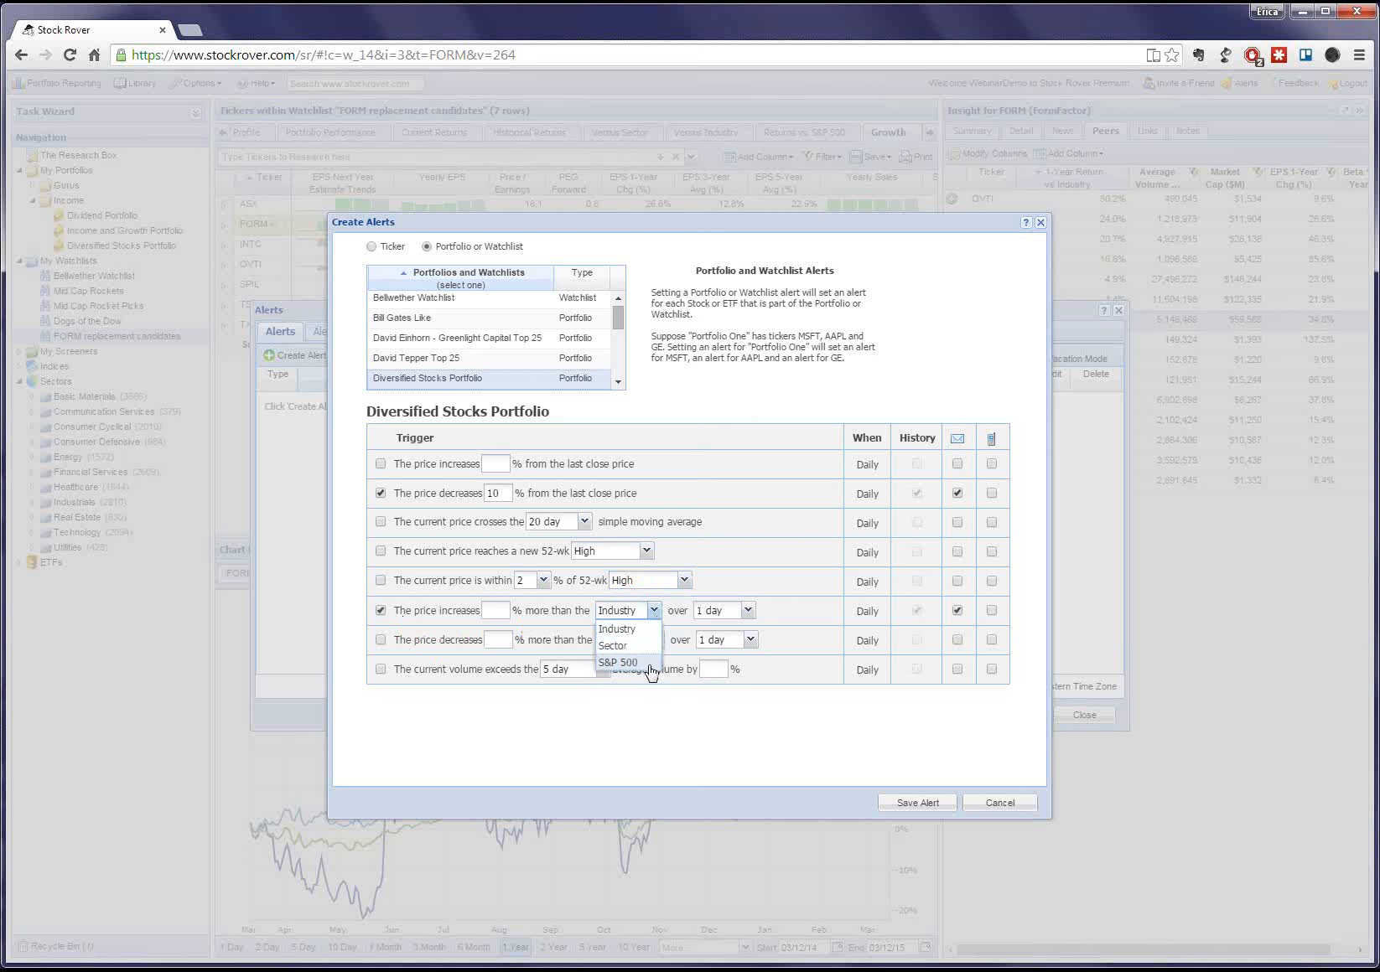
left_click(733, 575)
left_click(748, 610)
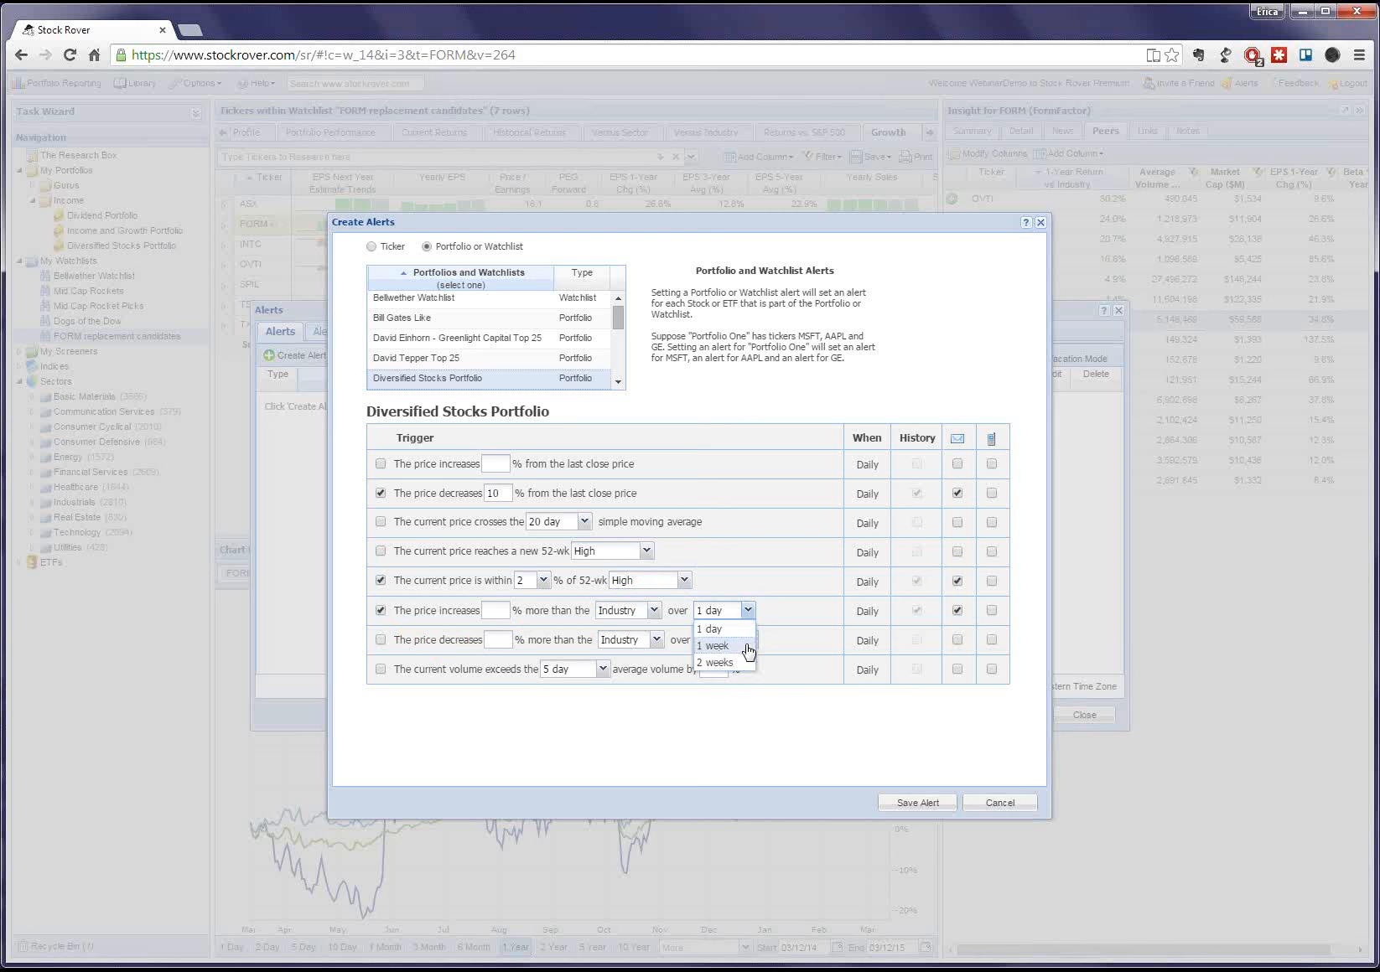
left_click(715, 662)
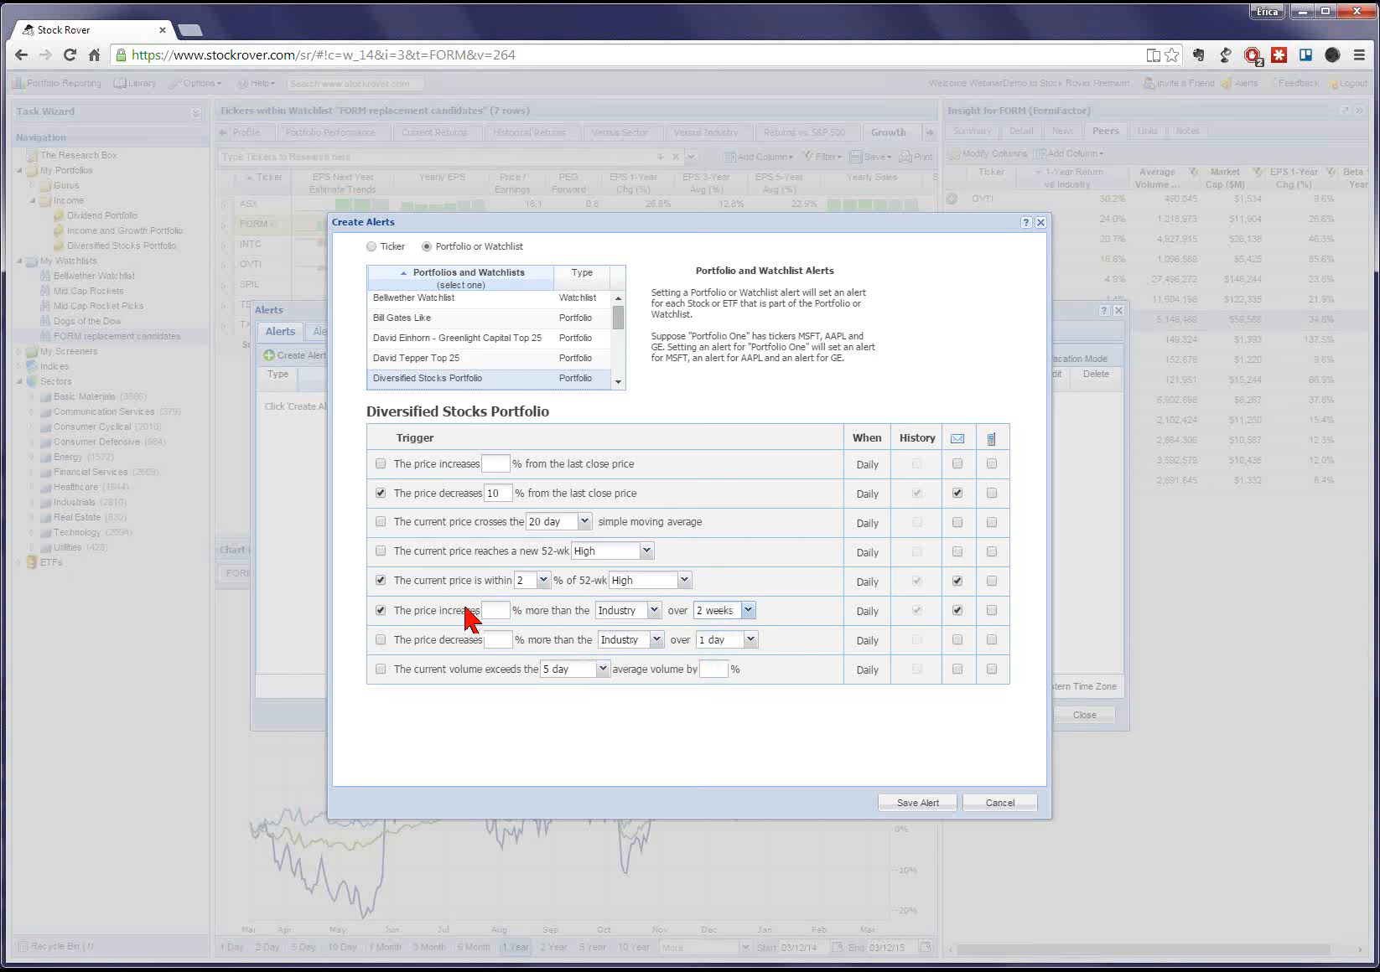
left_click(497, 610)
Add a trigger for volume exceeding the 1 month average by 30%, save the portfolio's alerts and close the alerts list.
left_click(601, 671)
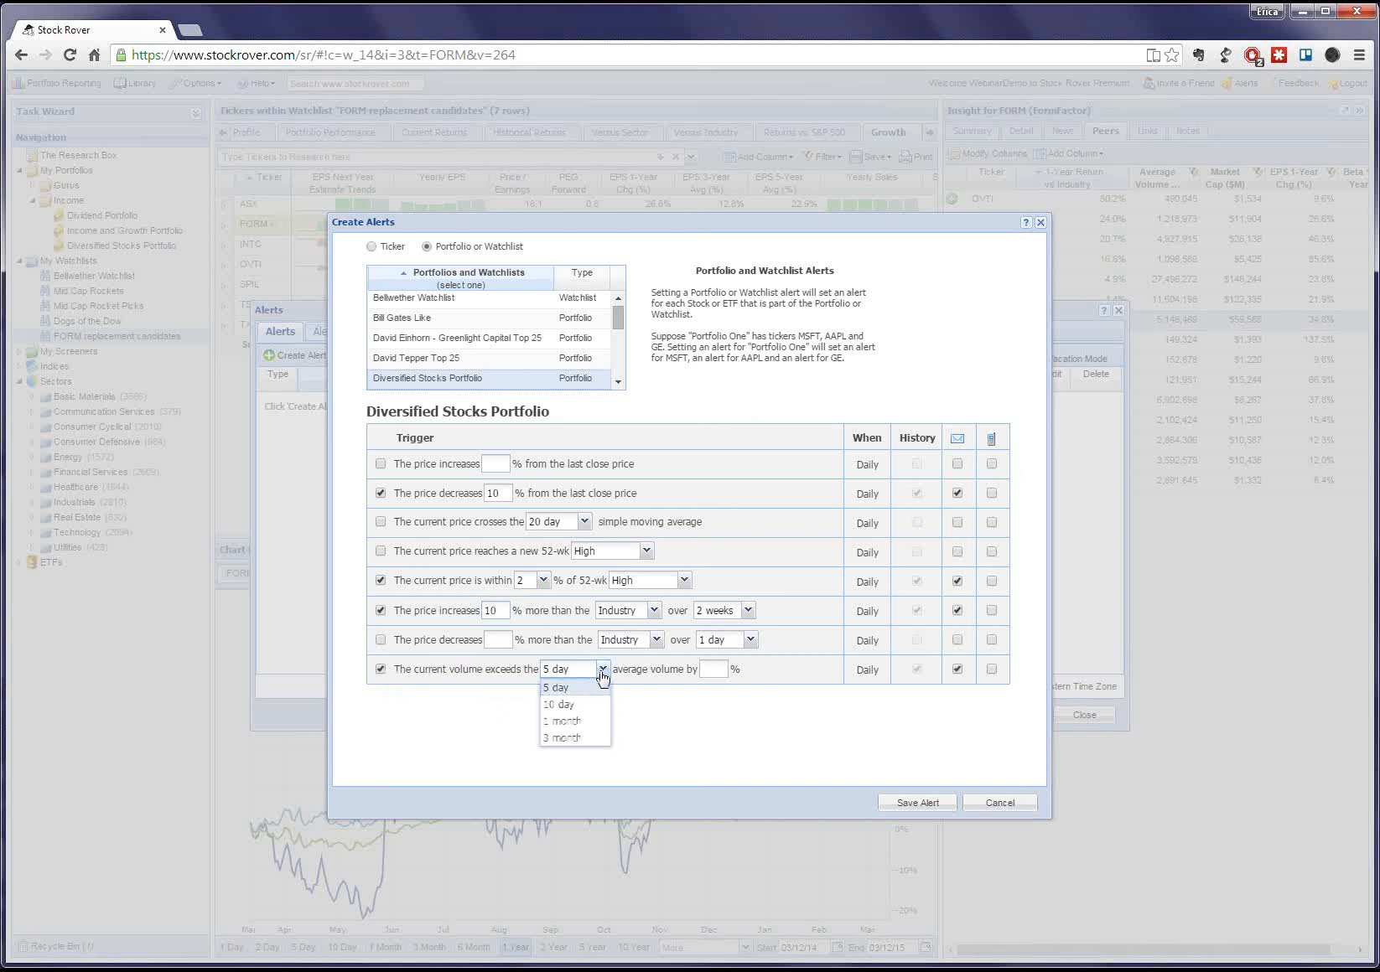
left_click(587, 722)
left_click(715, 670)
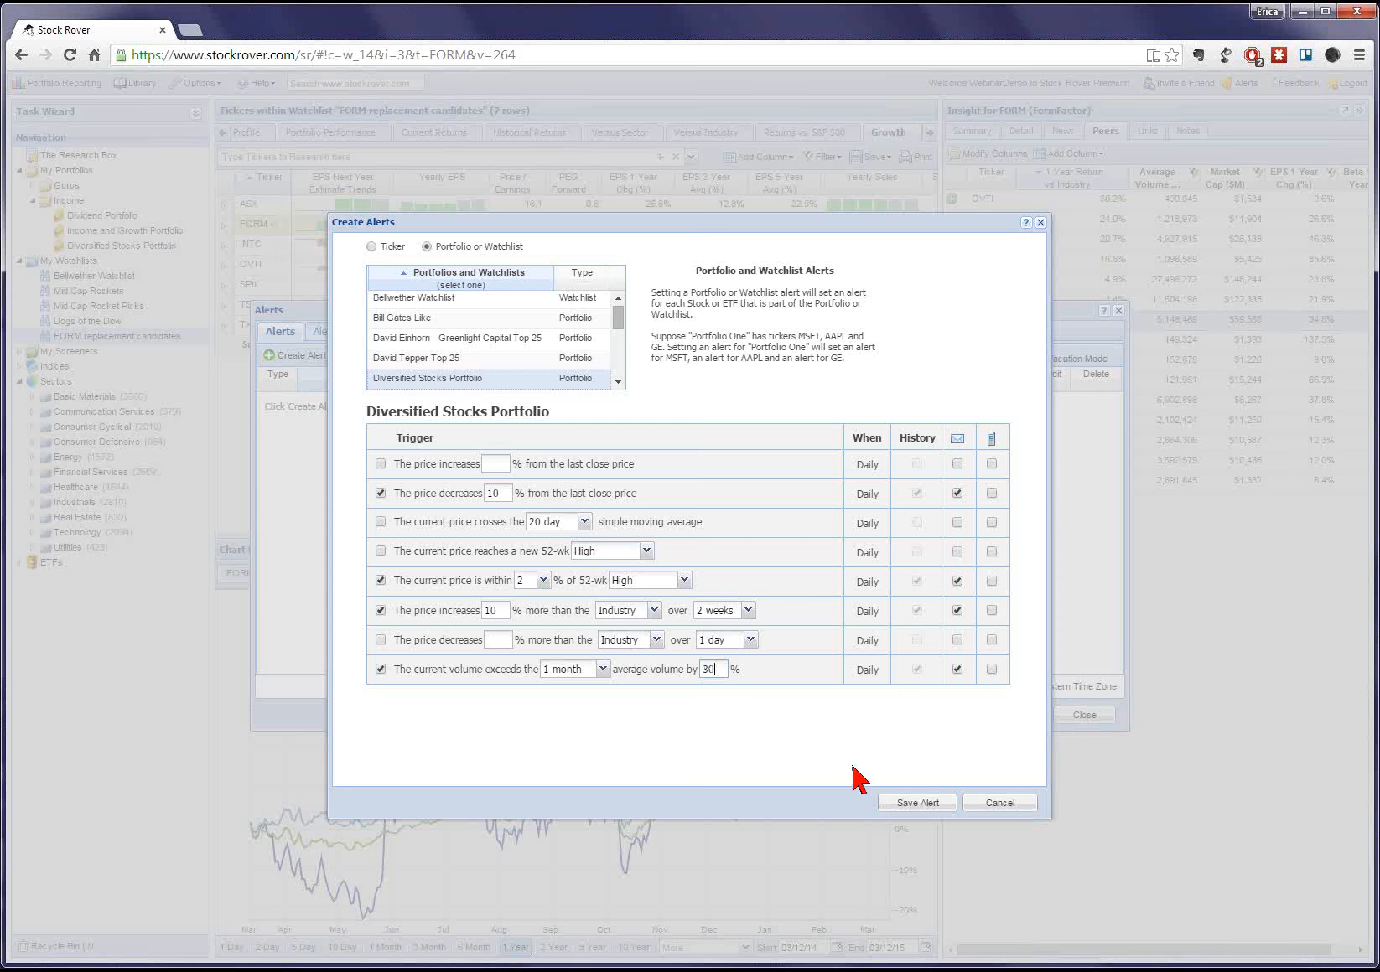
left_click(917, 803)
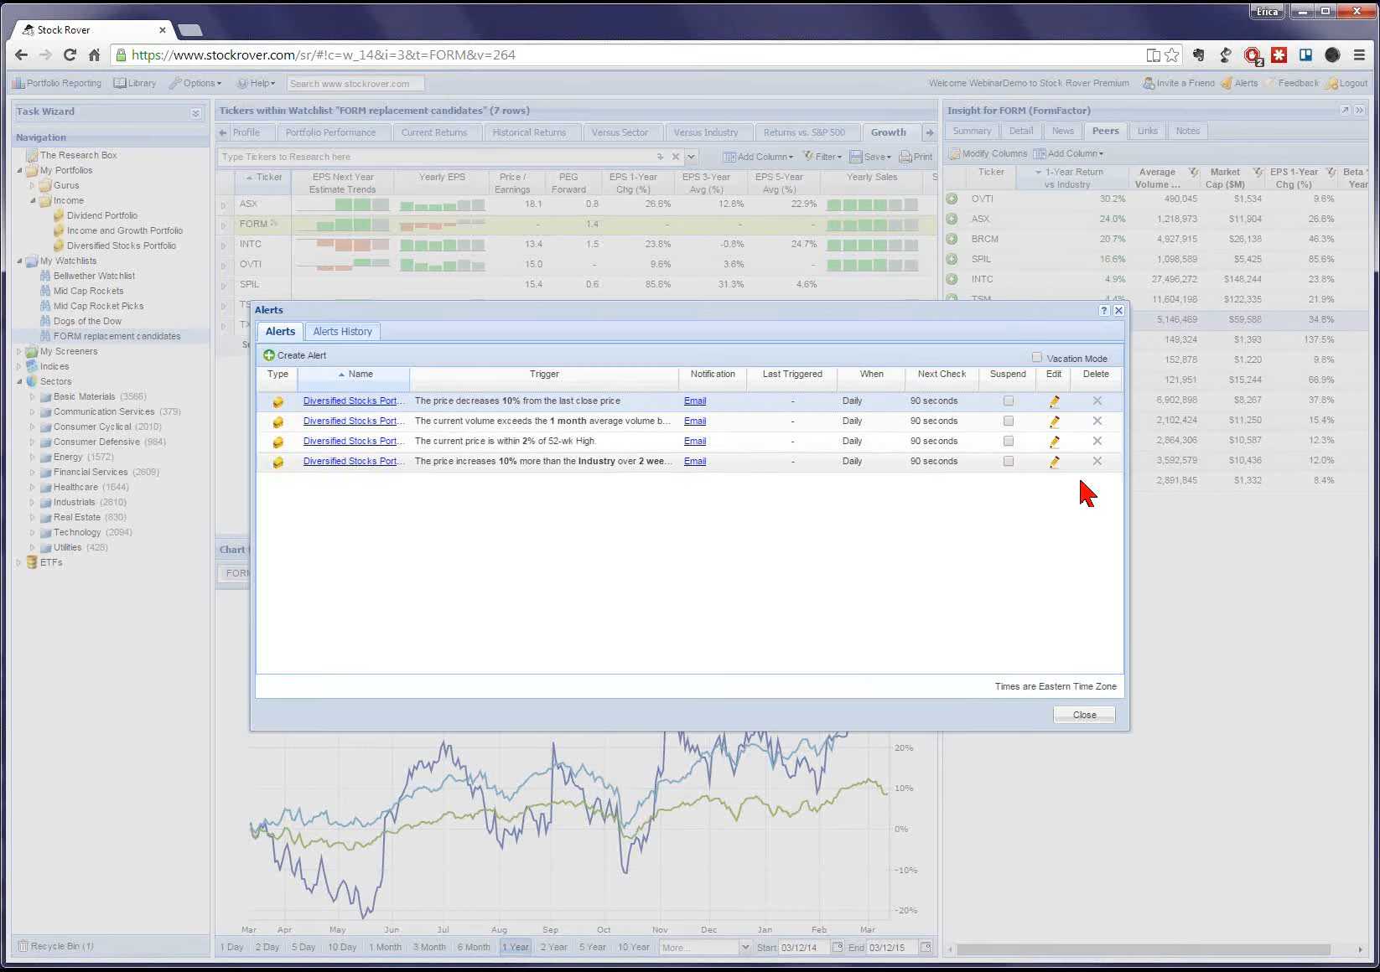
left_click(1119, 311)
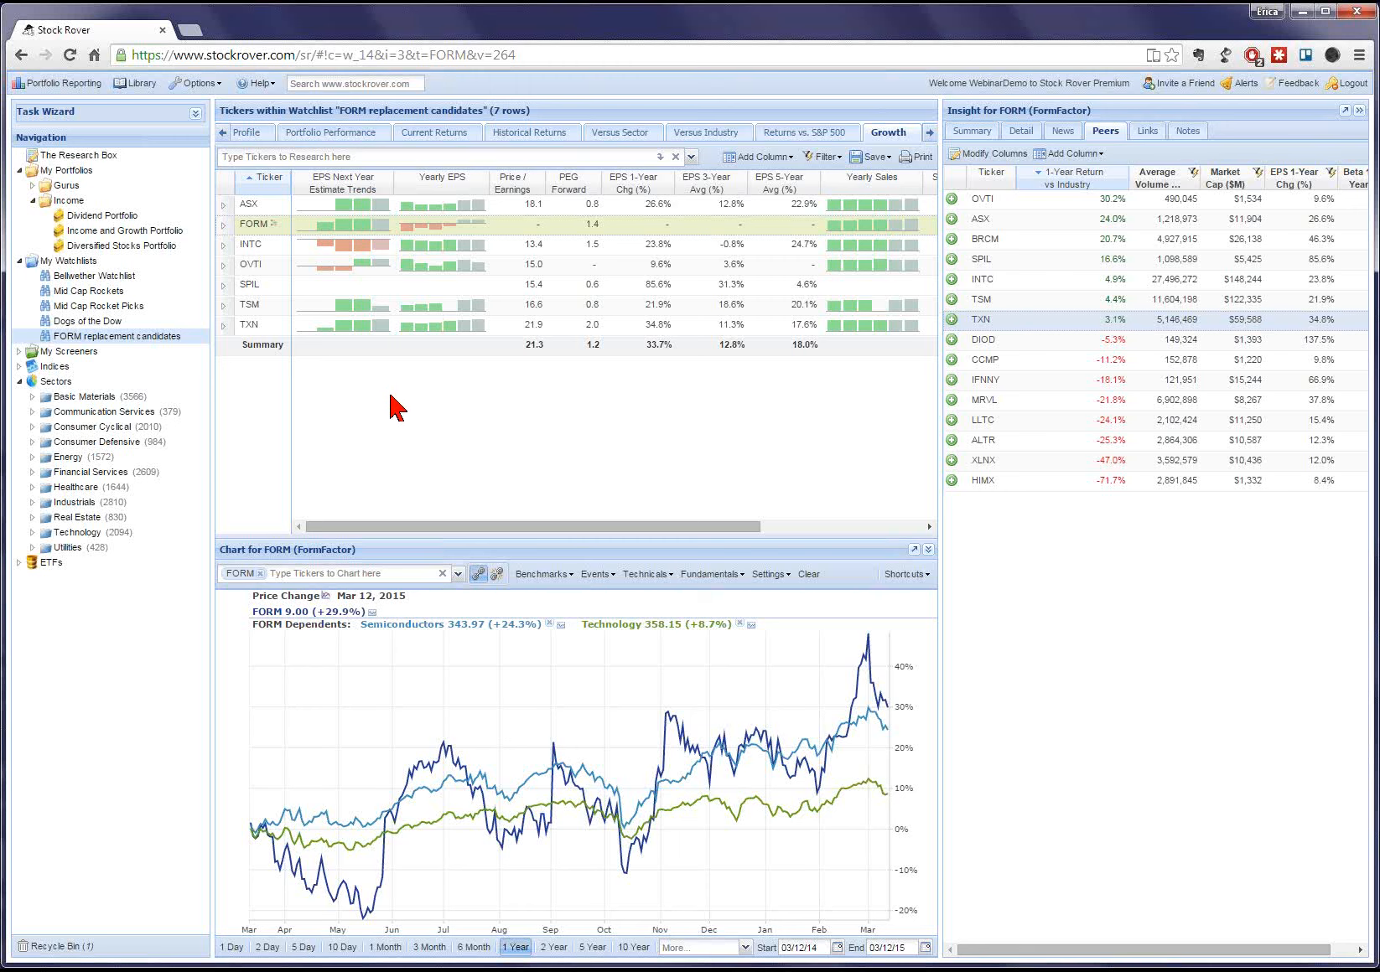
Open the portfolio model for the Diversified Stocks Portfolio and reposition its window to view all holdings.
left_click(184, 246)
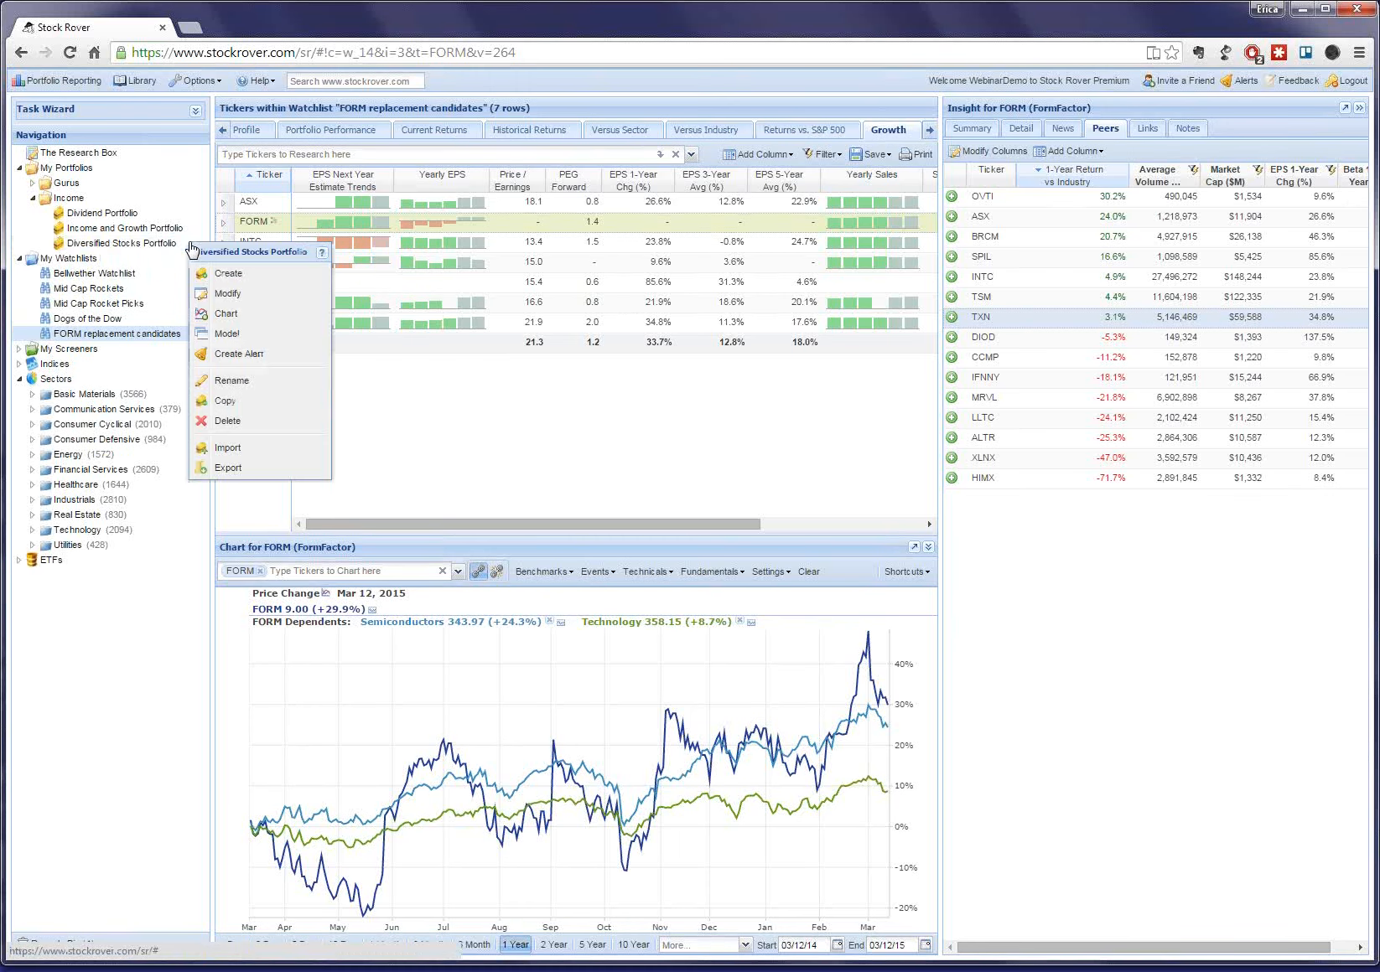
left_click(256, 335)
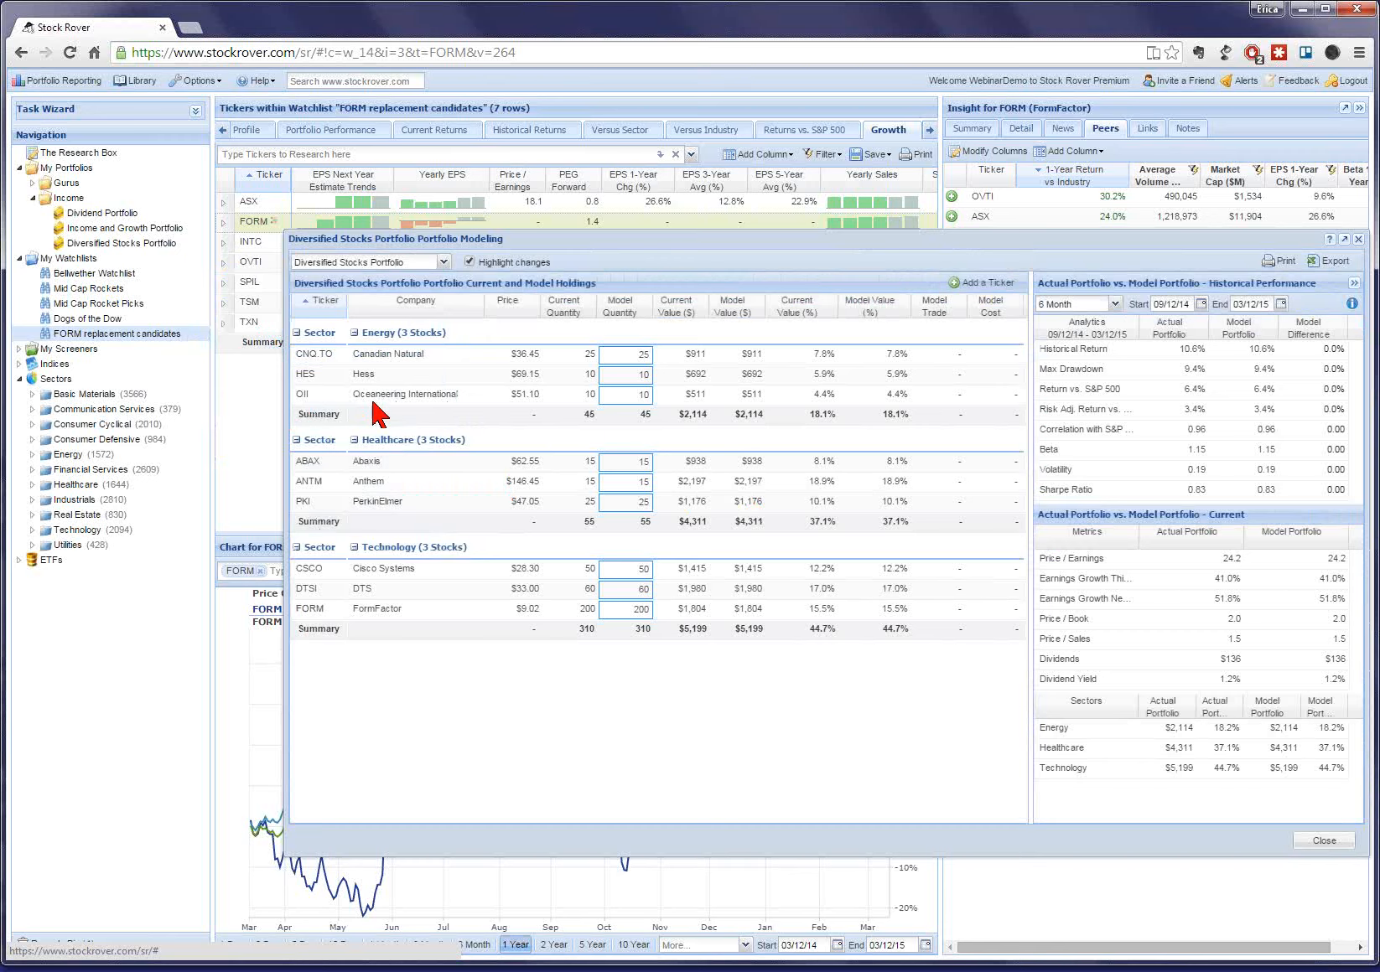
left_click_drag(805, 240, 701, 215)
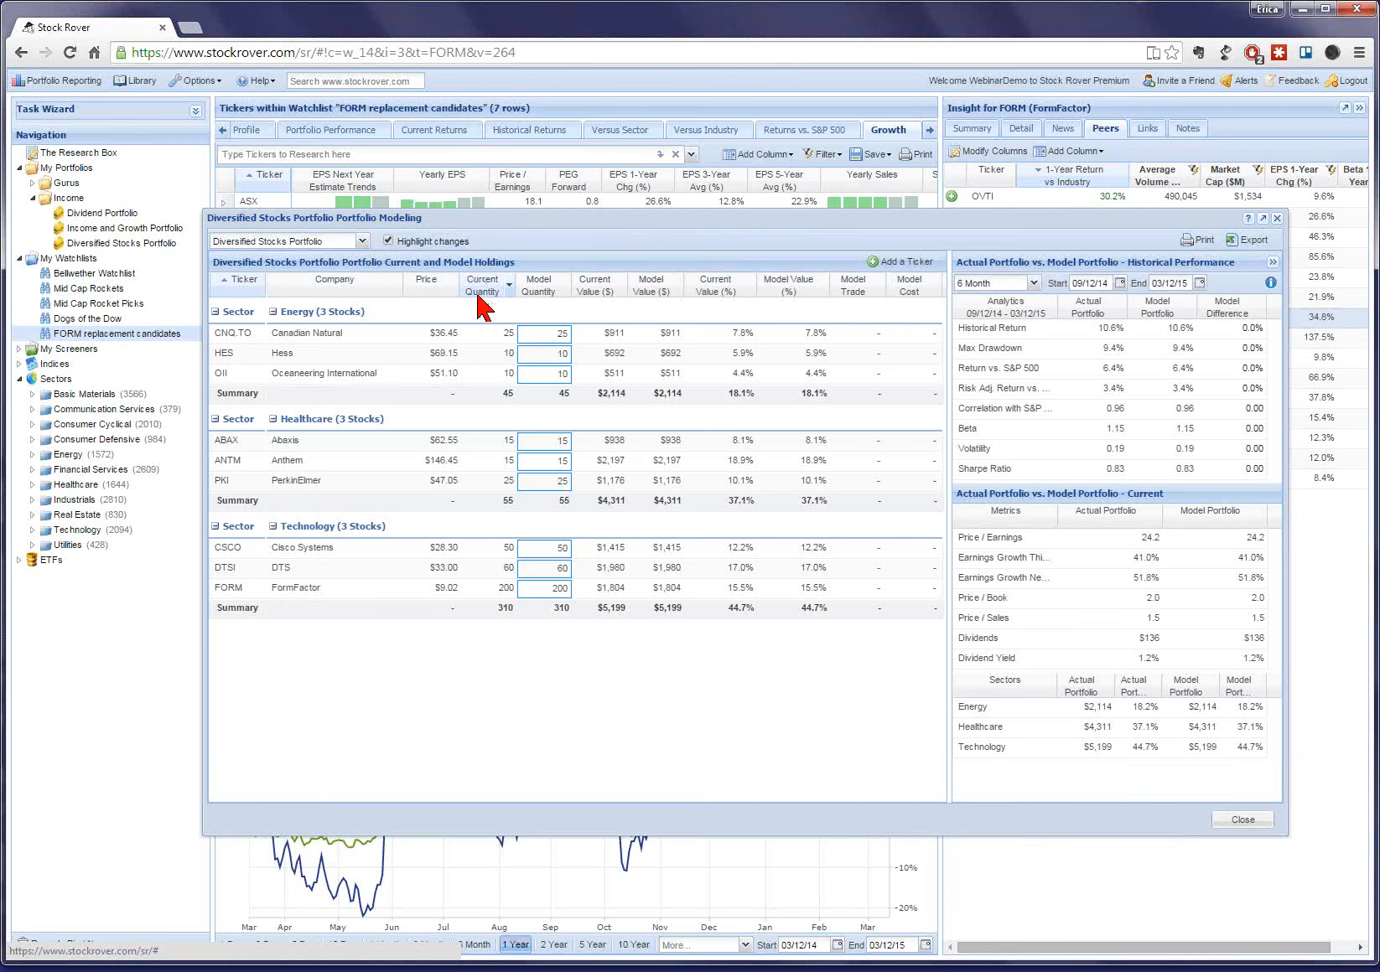
View the modeled holdings without grouping and restore the grouping by Sector.
left_click(510, 286)
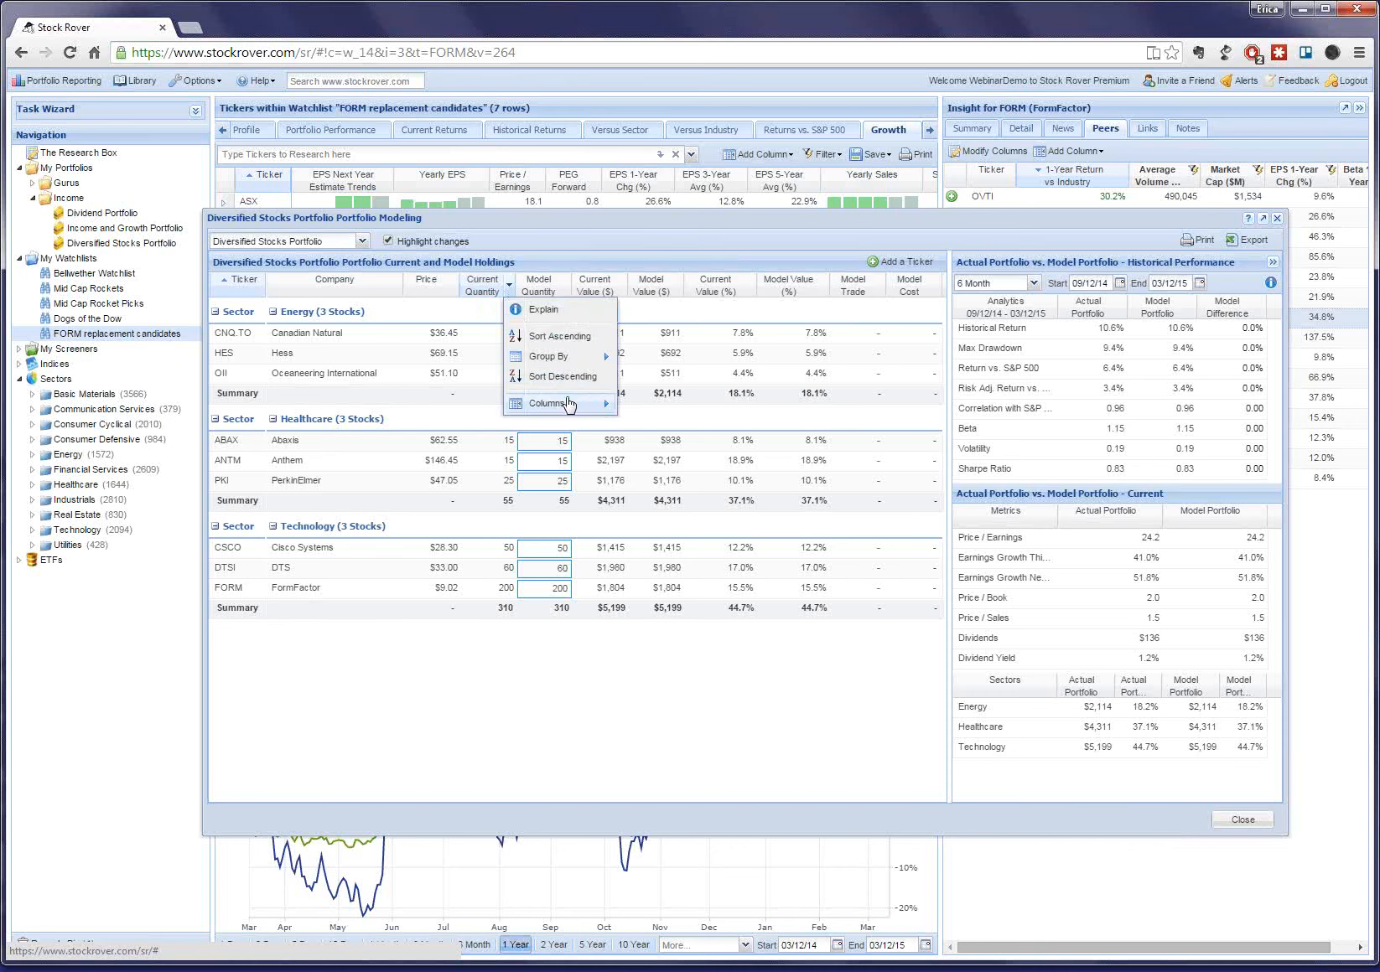
mouse_move(566, 361)
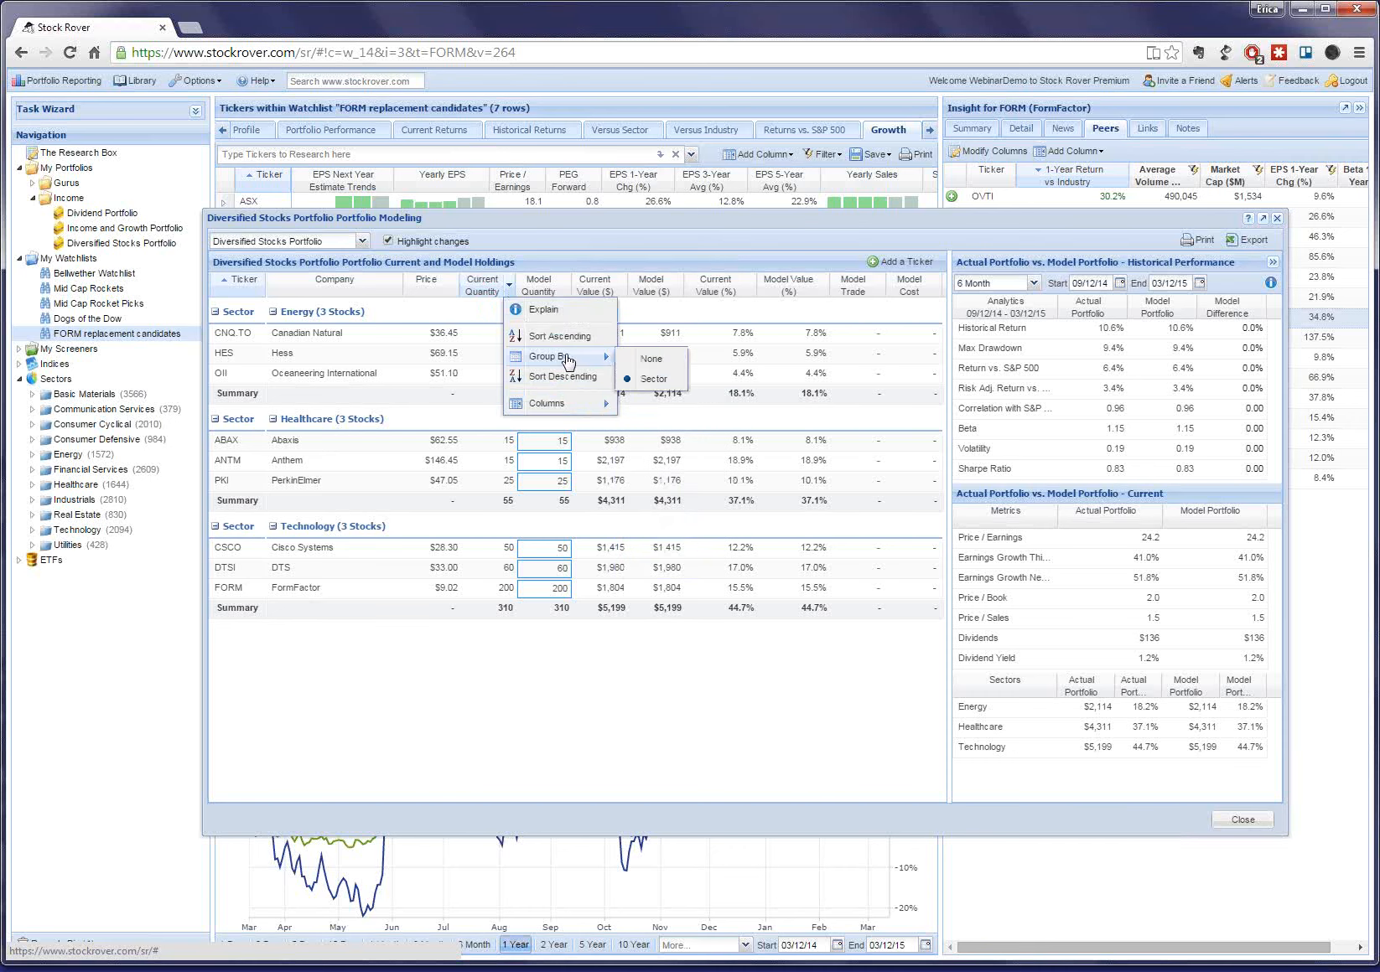
left_click(651, 360)
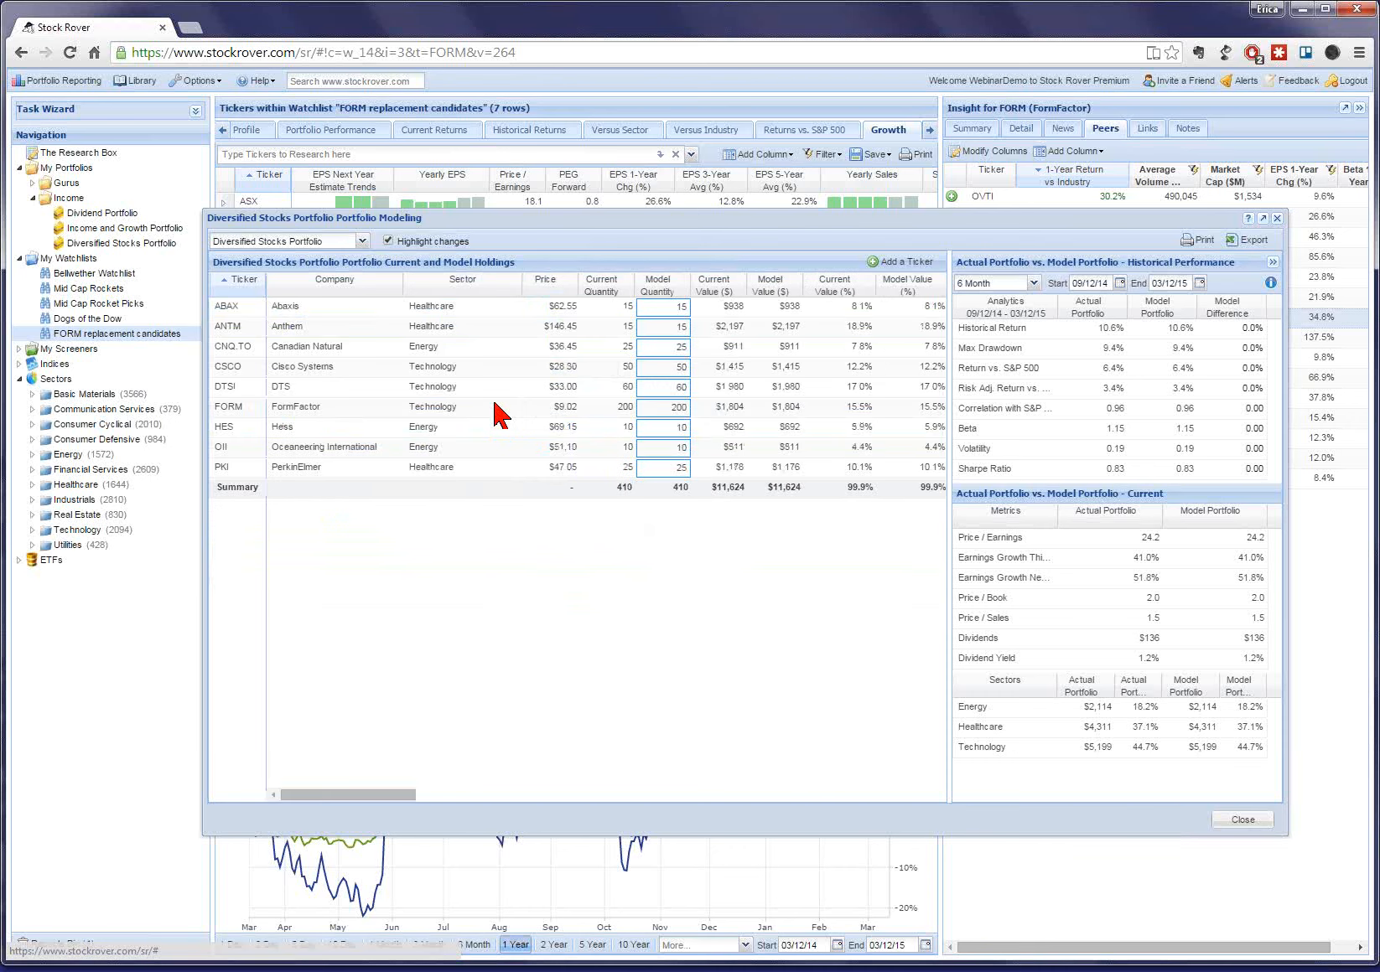
left_click(515, 288)
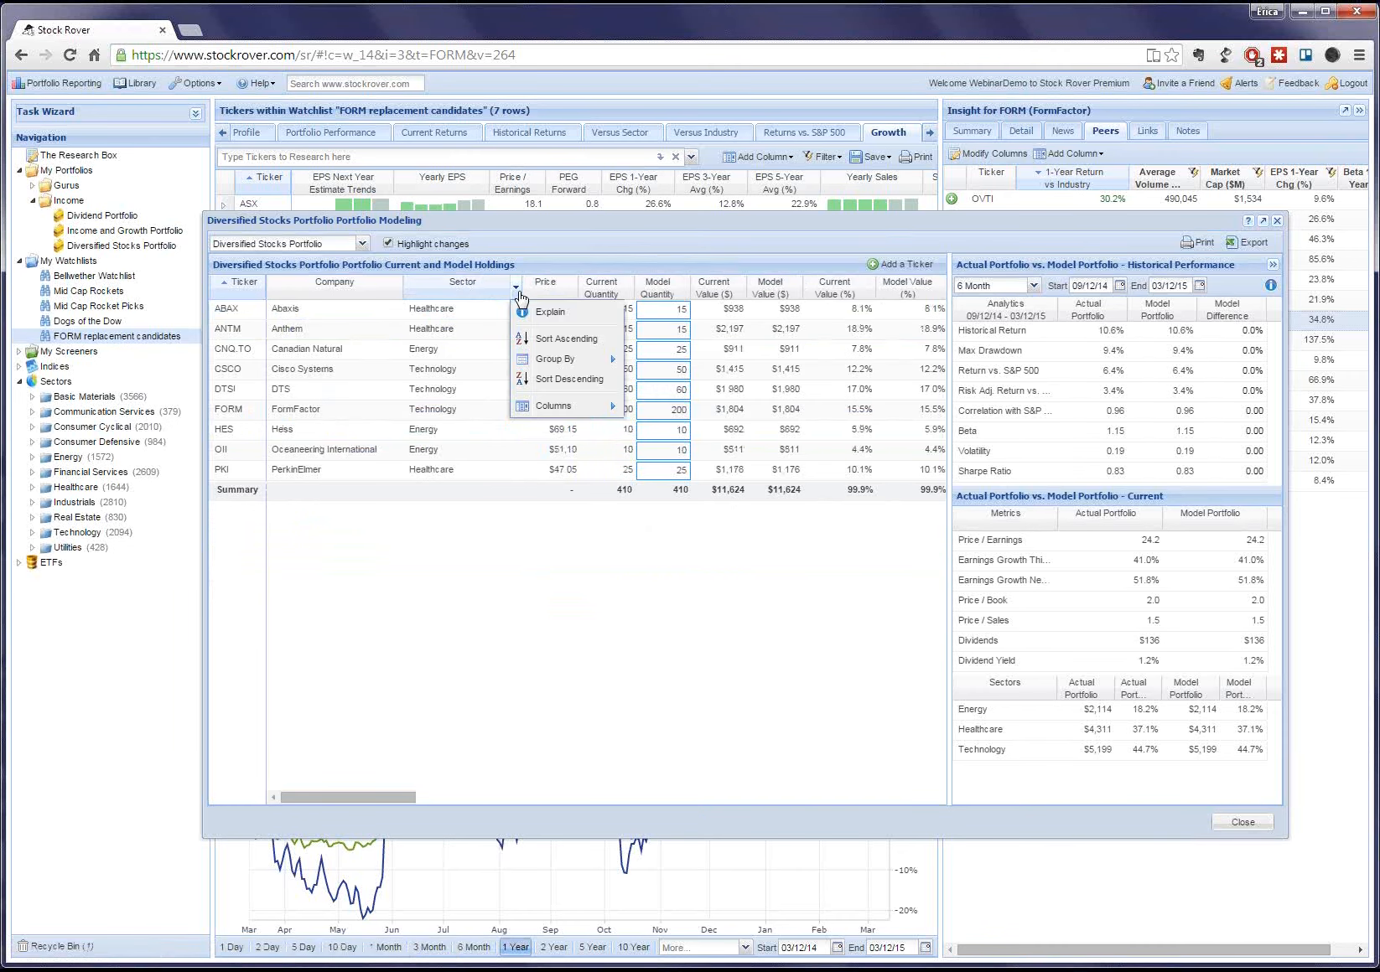
left_click(653, 379)
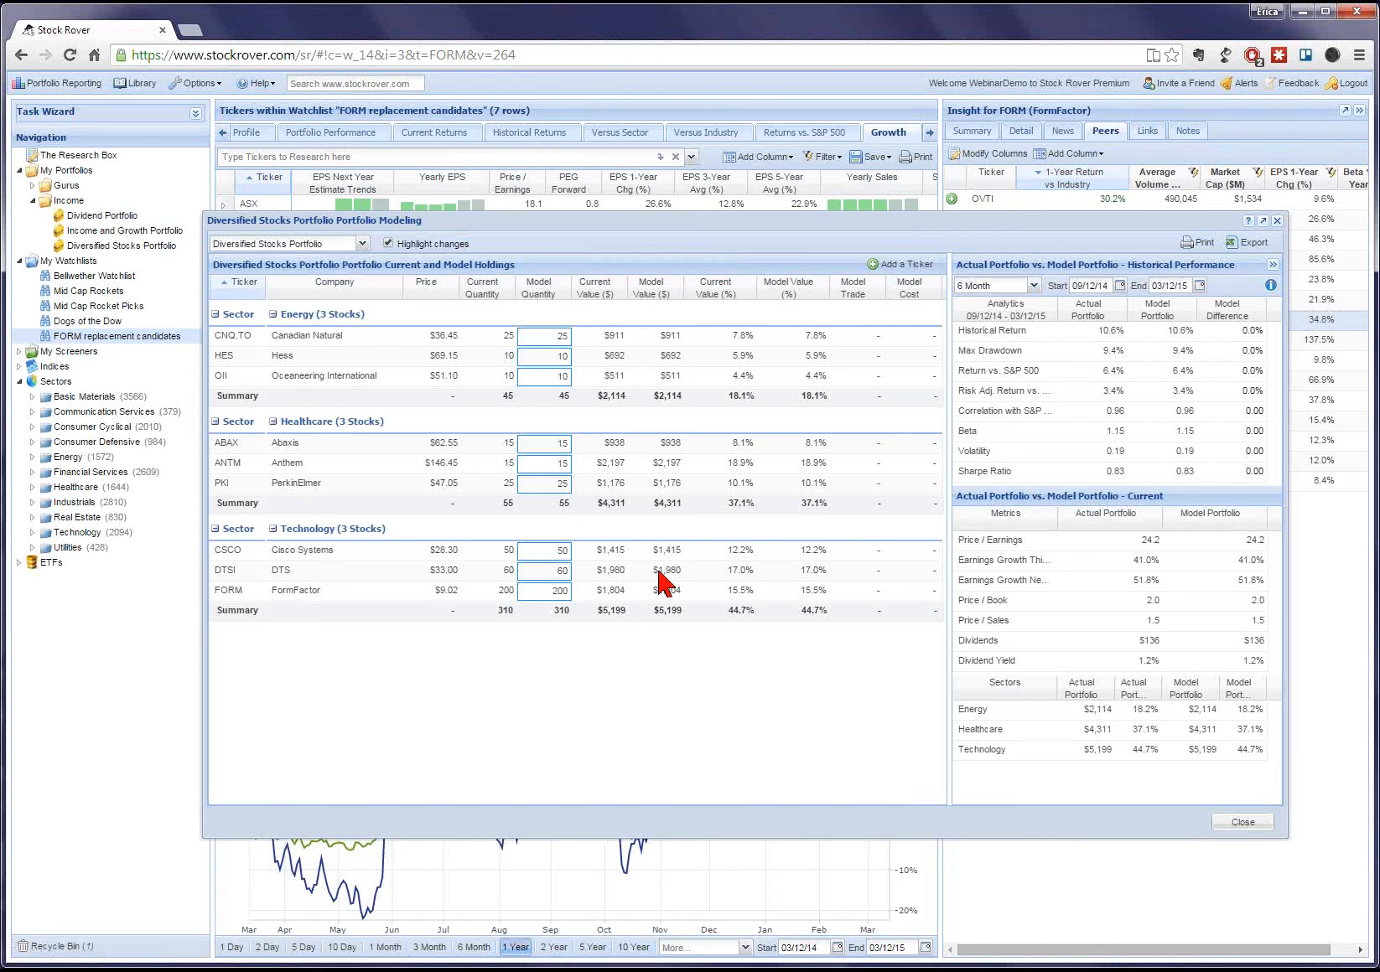
Set FORM's model quantity to 0 and switch the highlighting of changes off and back on.
left_click(555, 592)
double_click(570, 592)
key("Return")
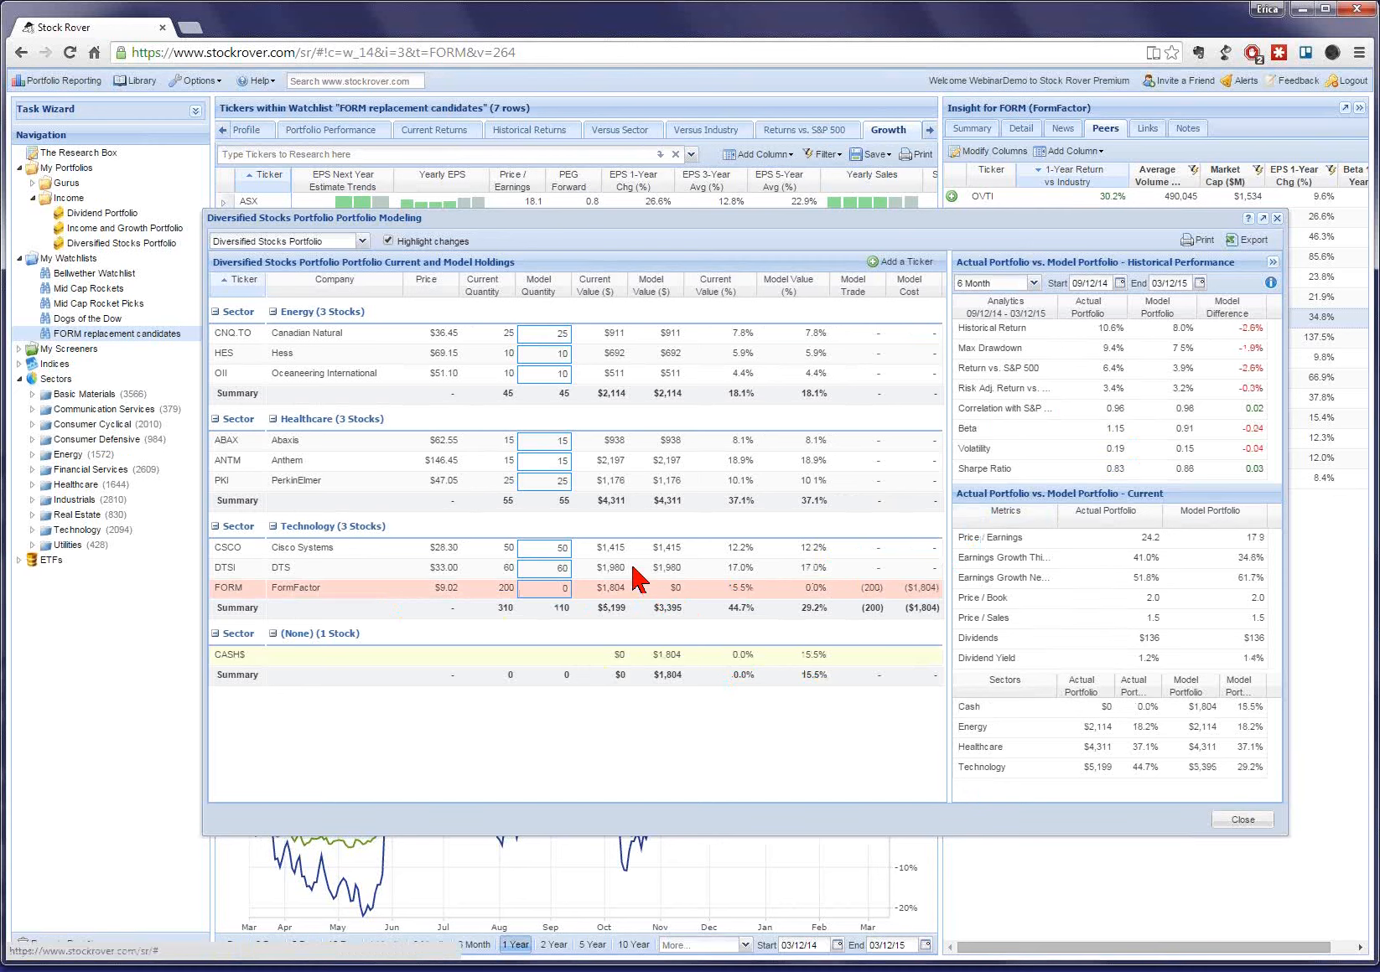
left_click(389, 240)
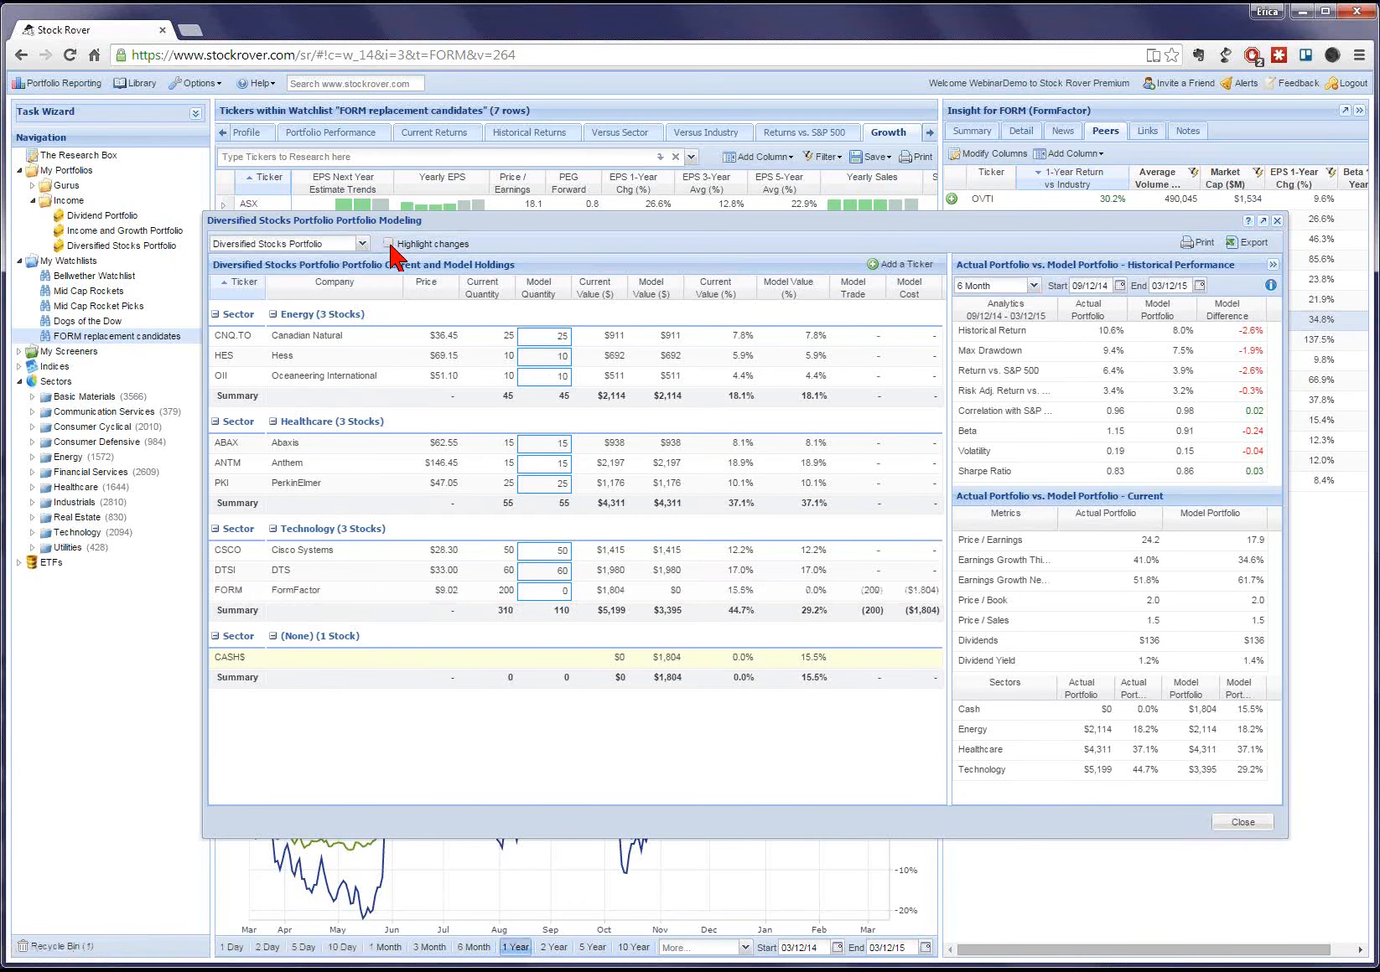
left_click(389, 241)
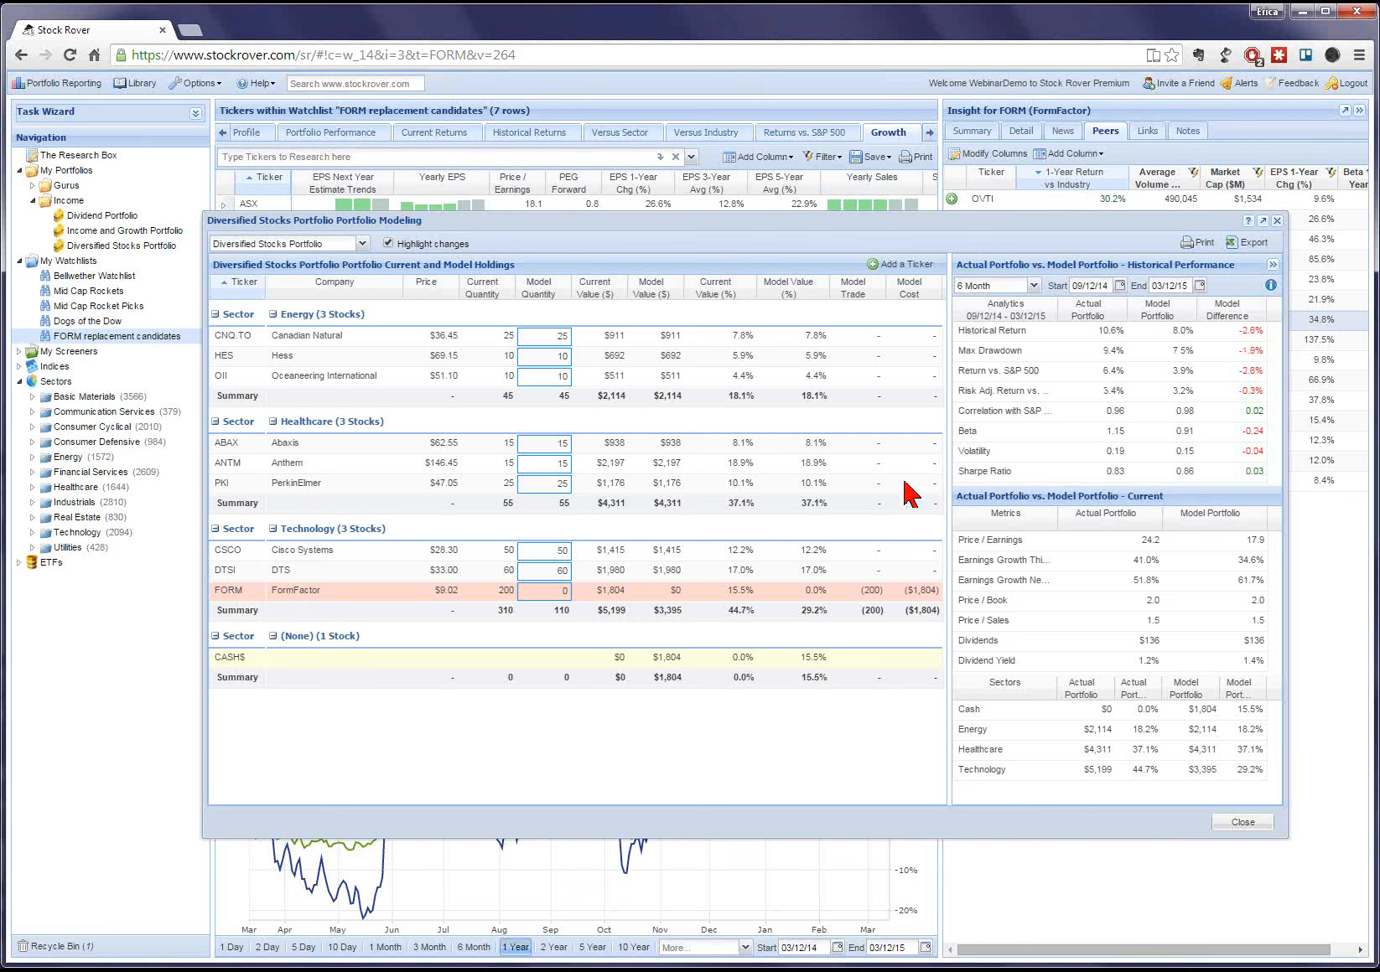
left_click(898, 265)
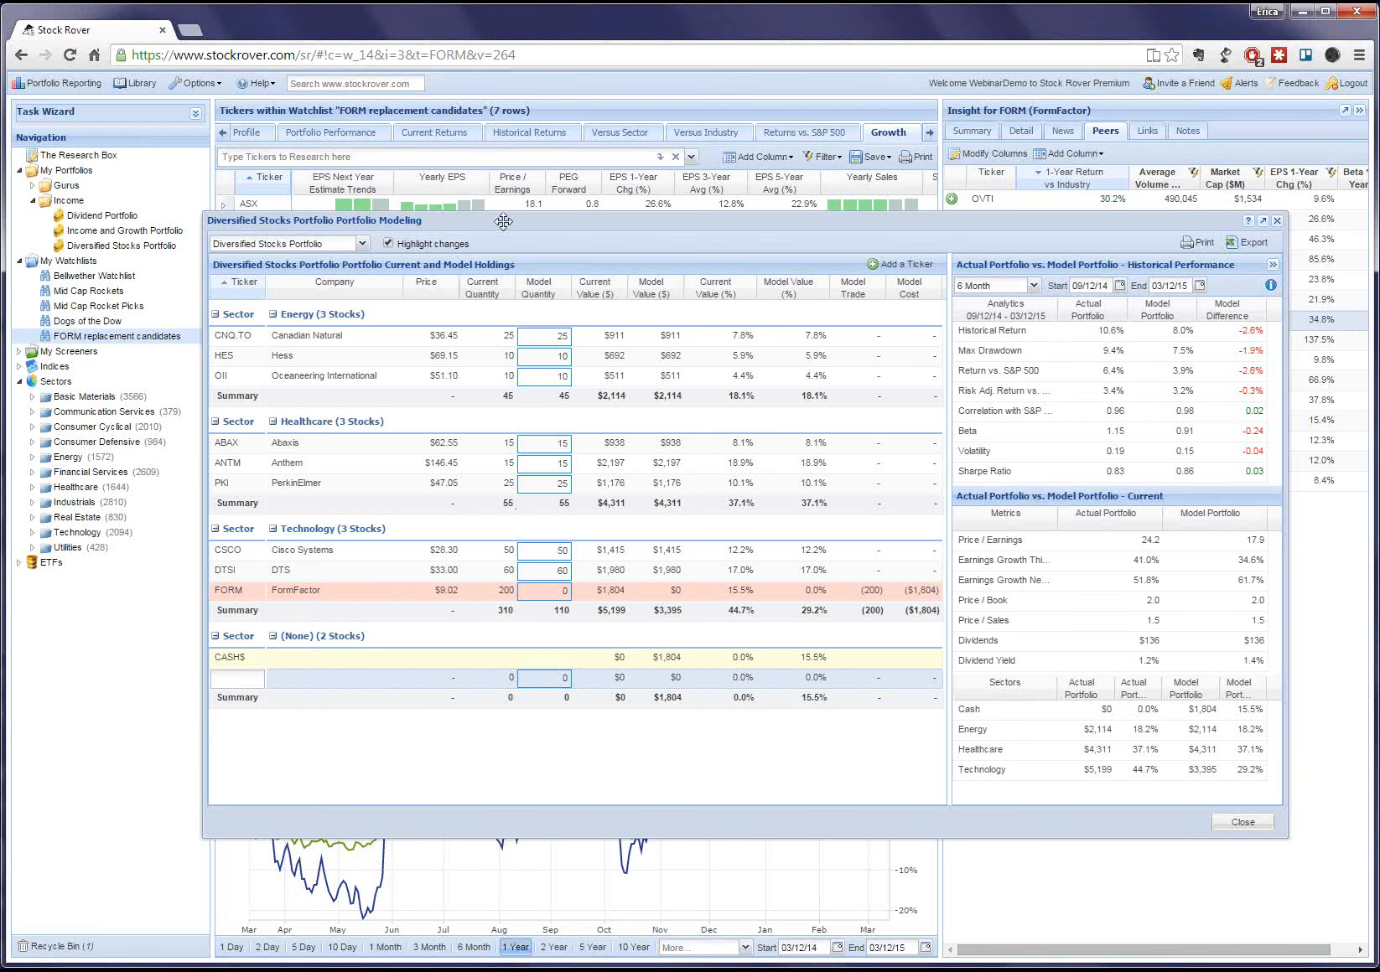
left_click_drag(503, 221, 535, 266)
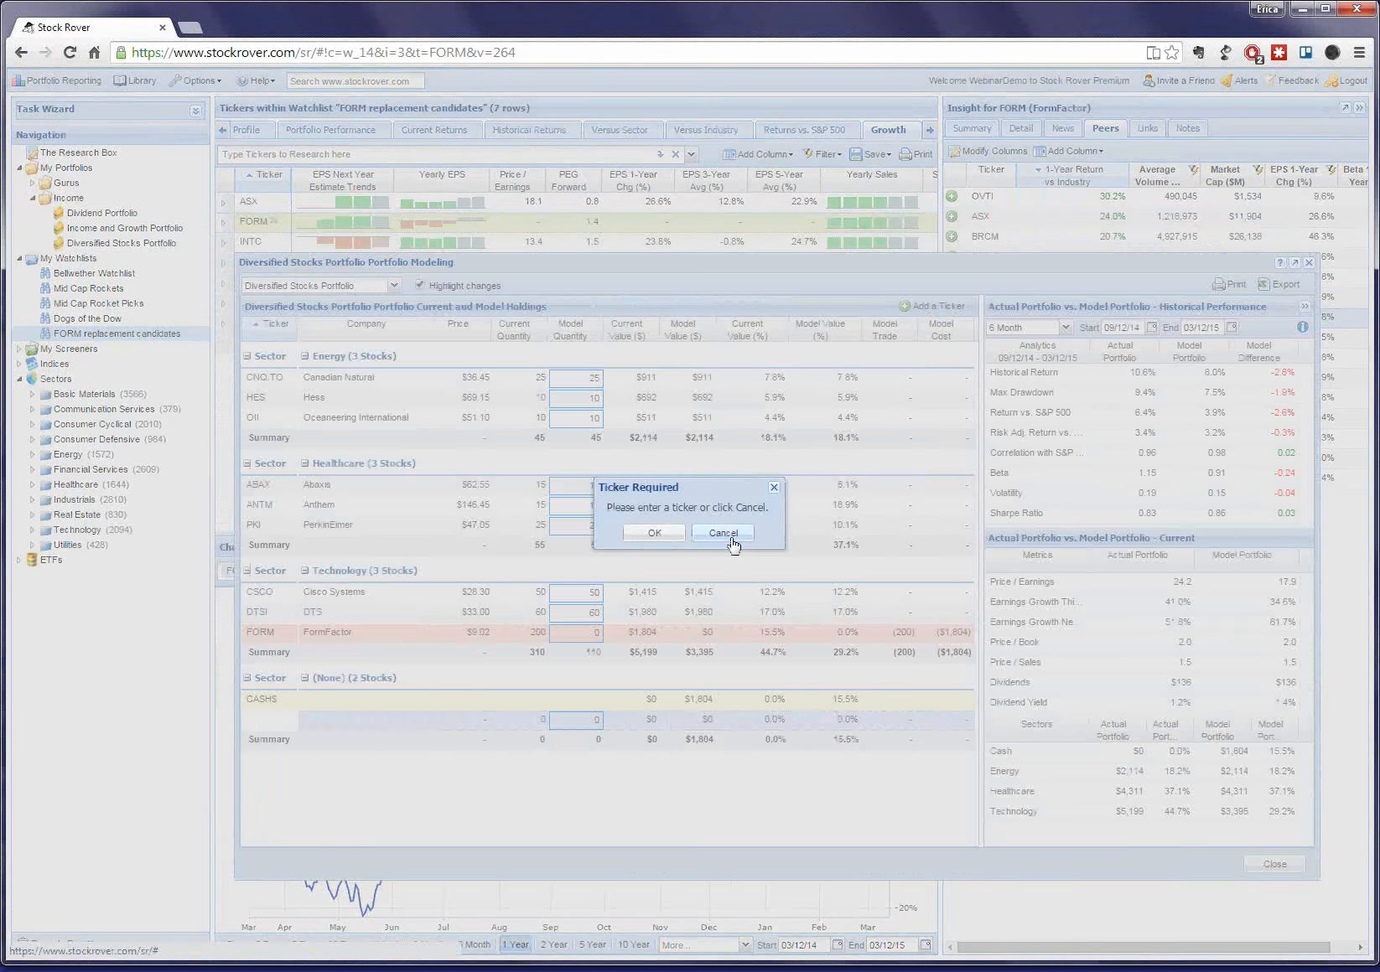
key("Escape")
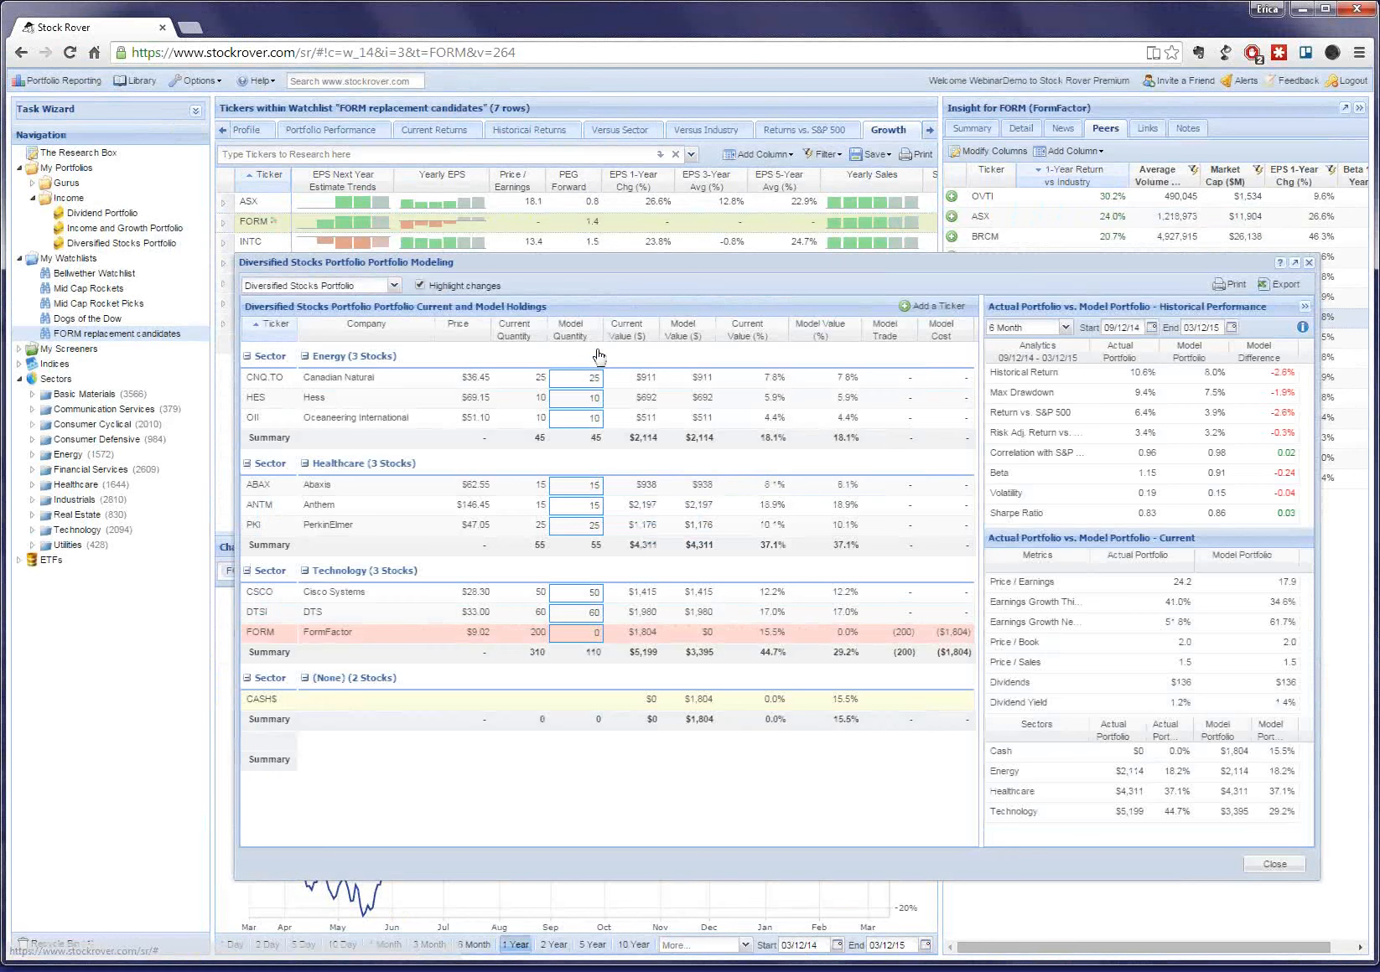
mouse_move(249, 206)
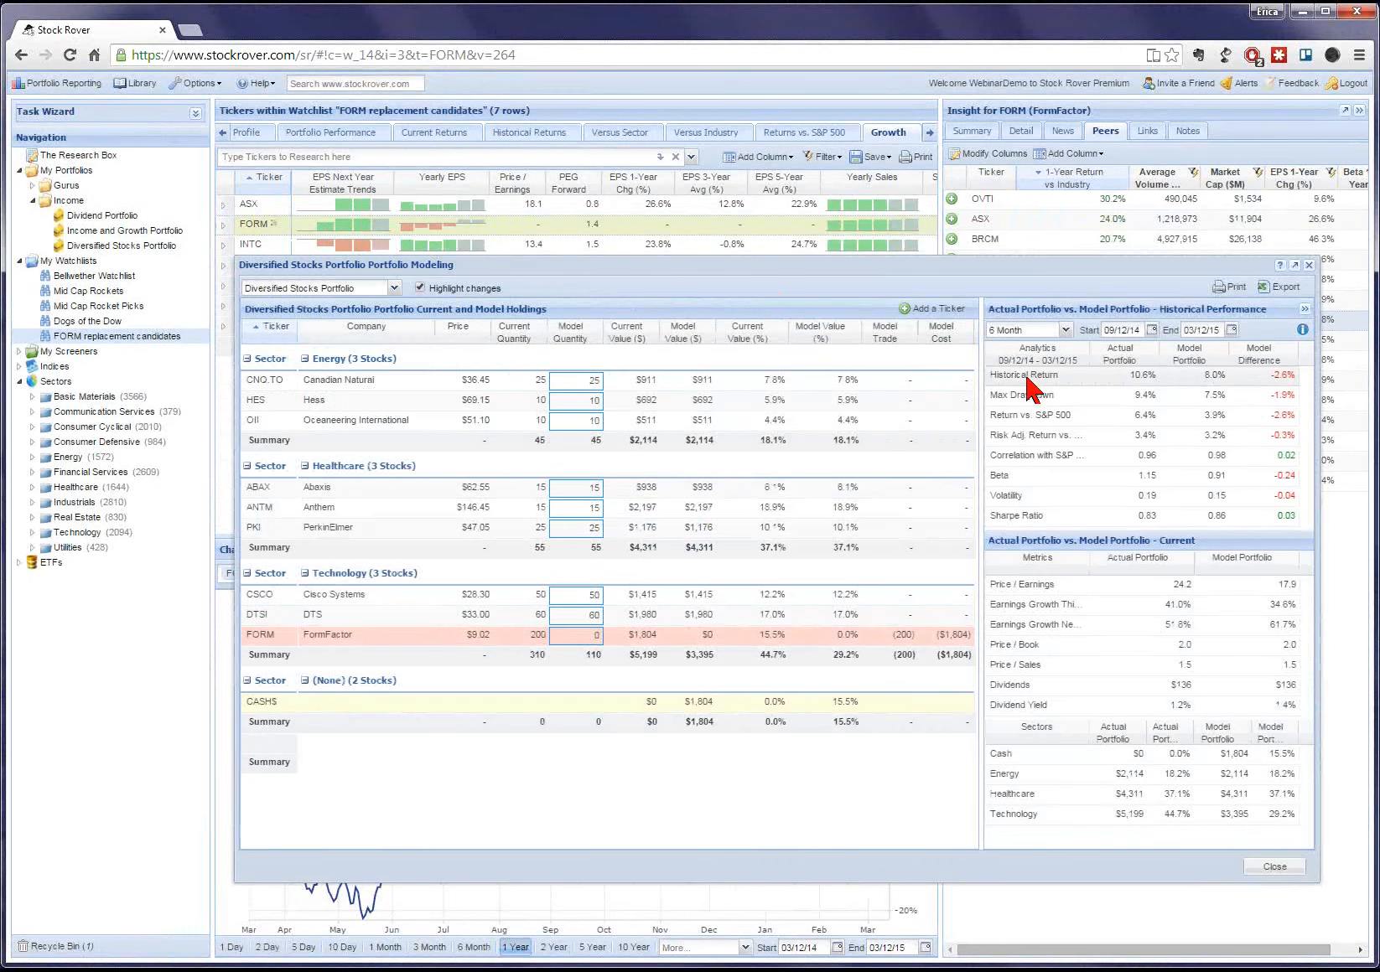
Add ASX (Advanced Semiconductor) to the model with a quantity of 250, compare actual and model portfolios, and close the modeling window.
left_click(933, 309)
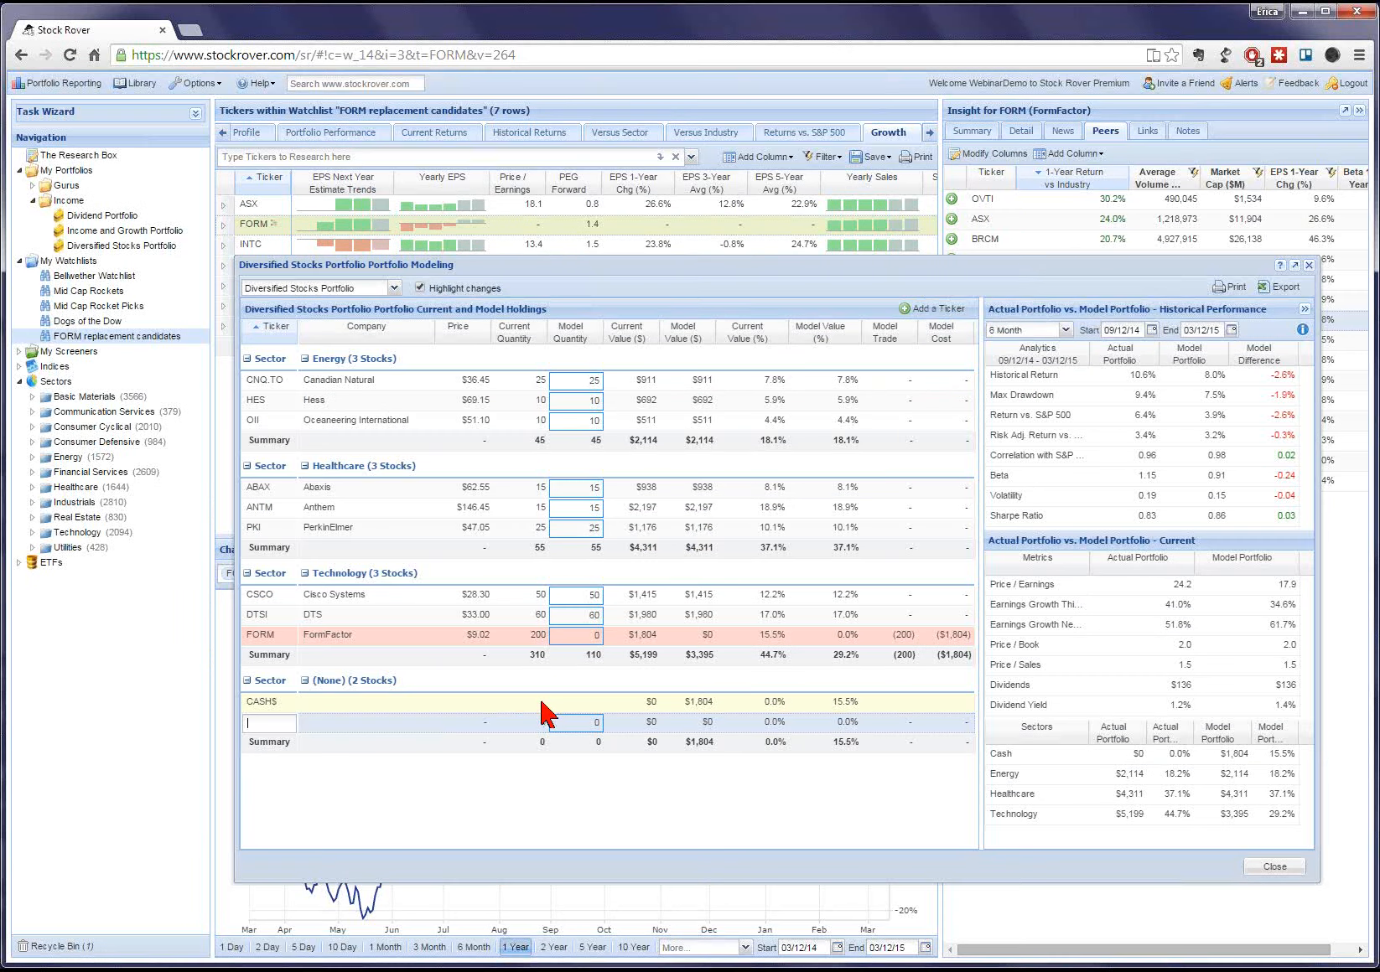
type("asx")
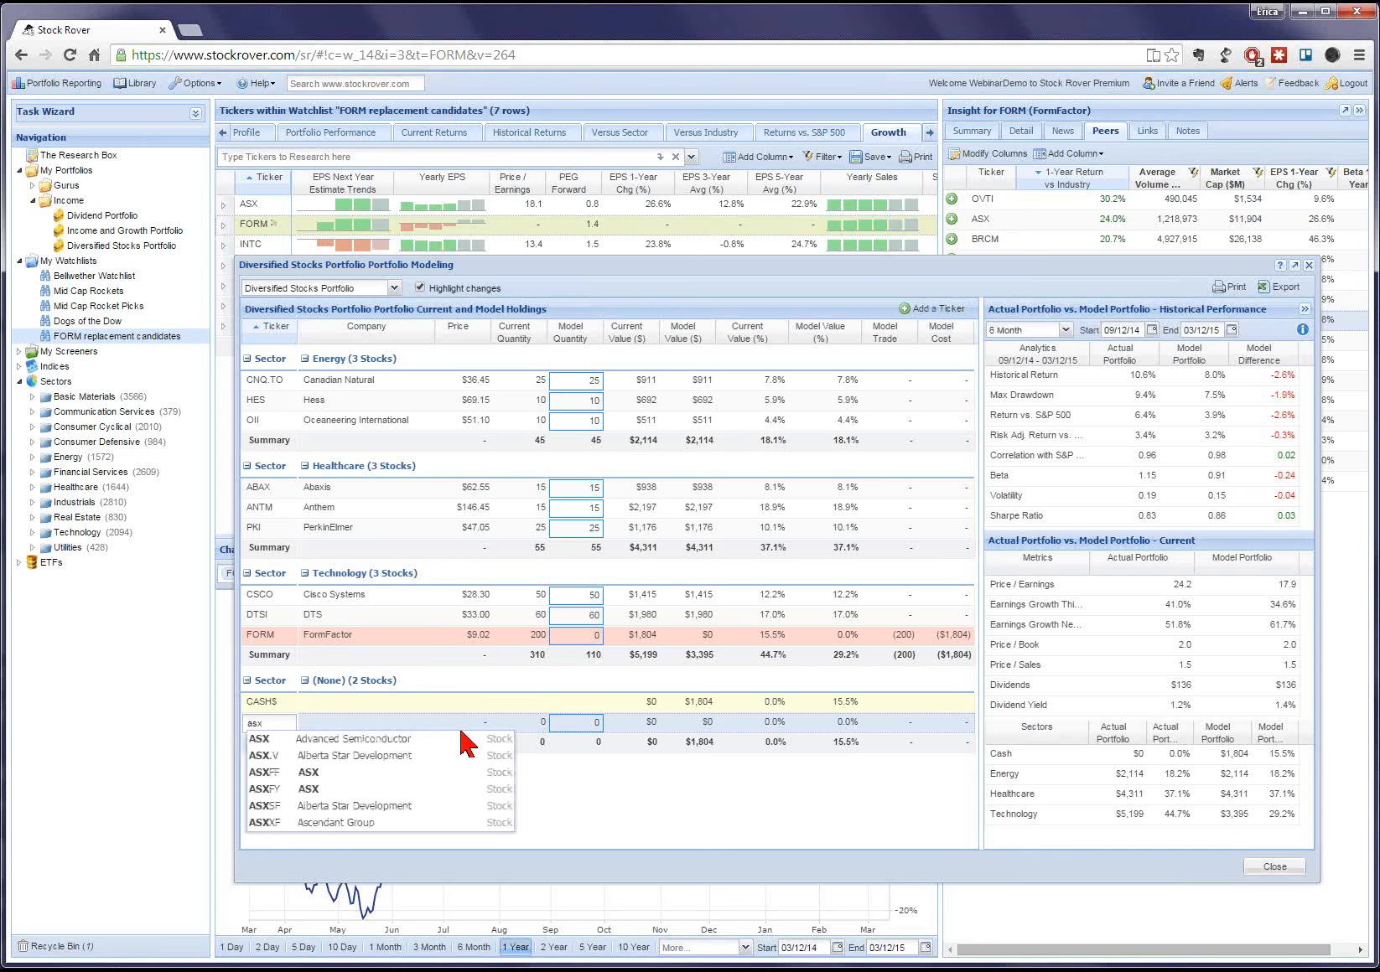
left_click(463, 738)
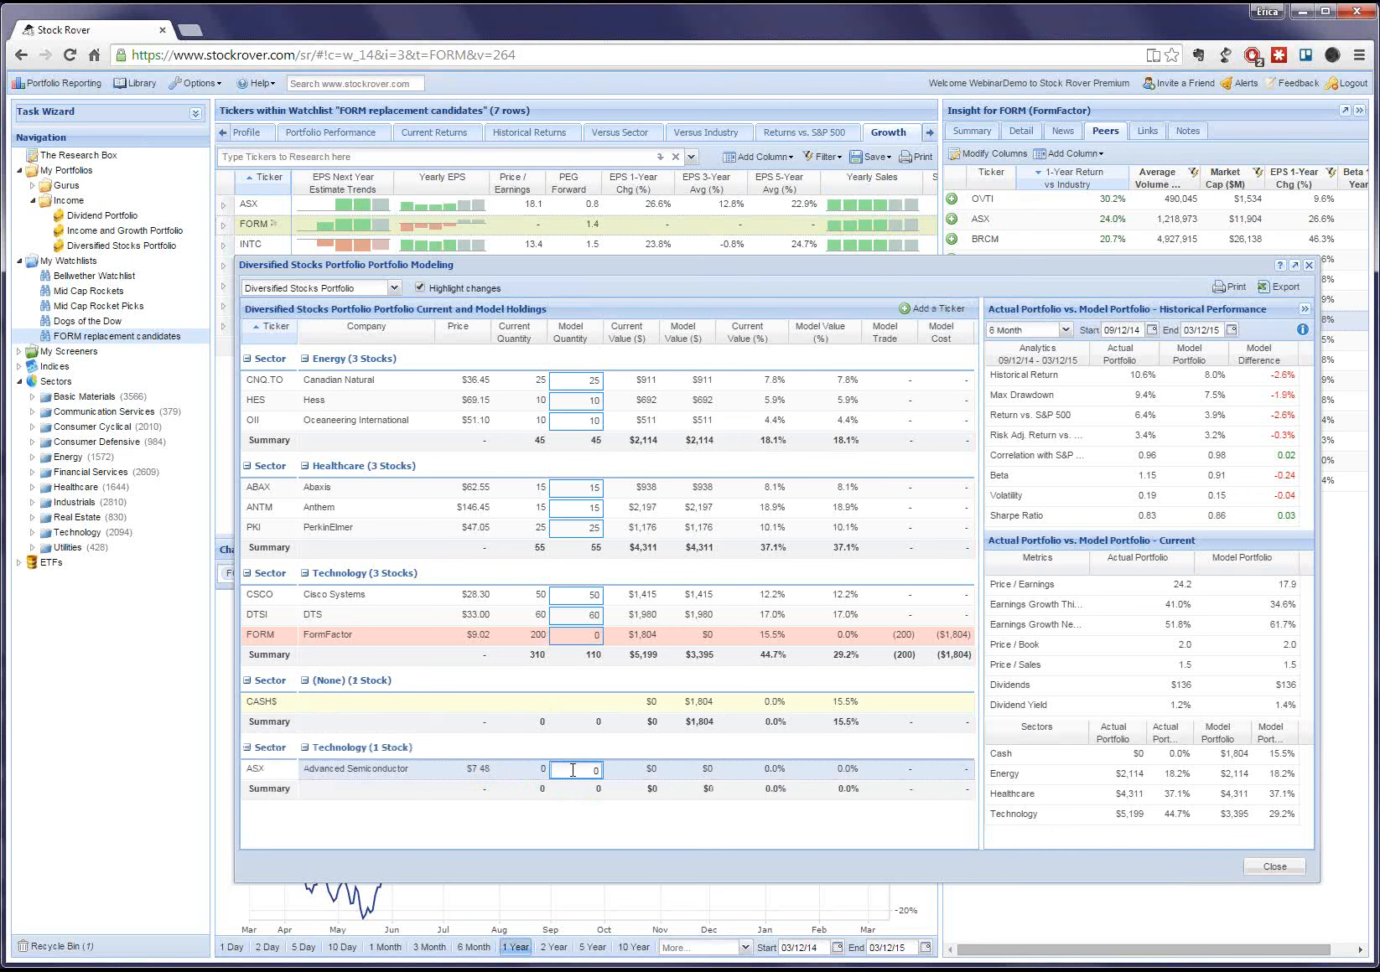
double_click(600, 773)
key("Return")
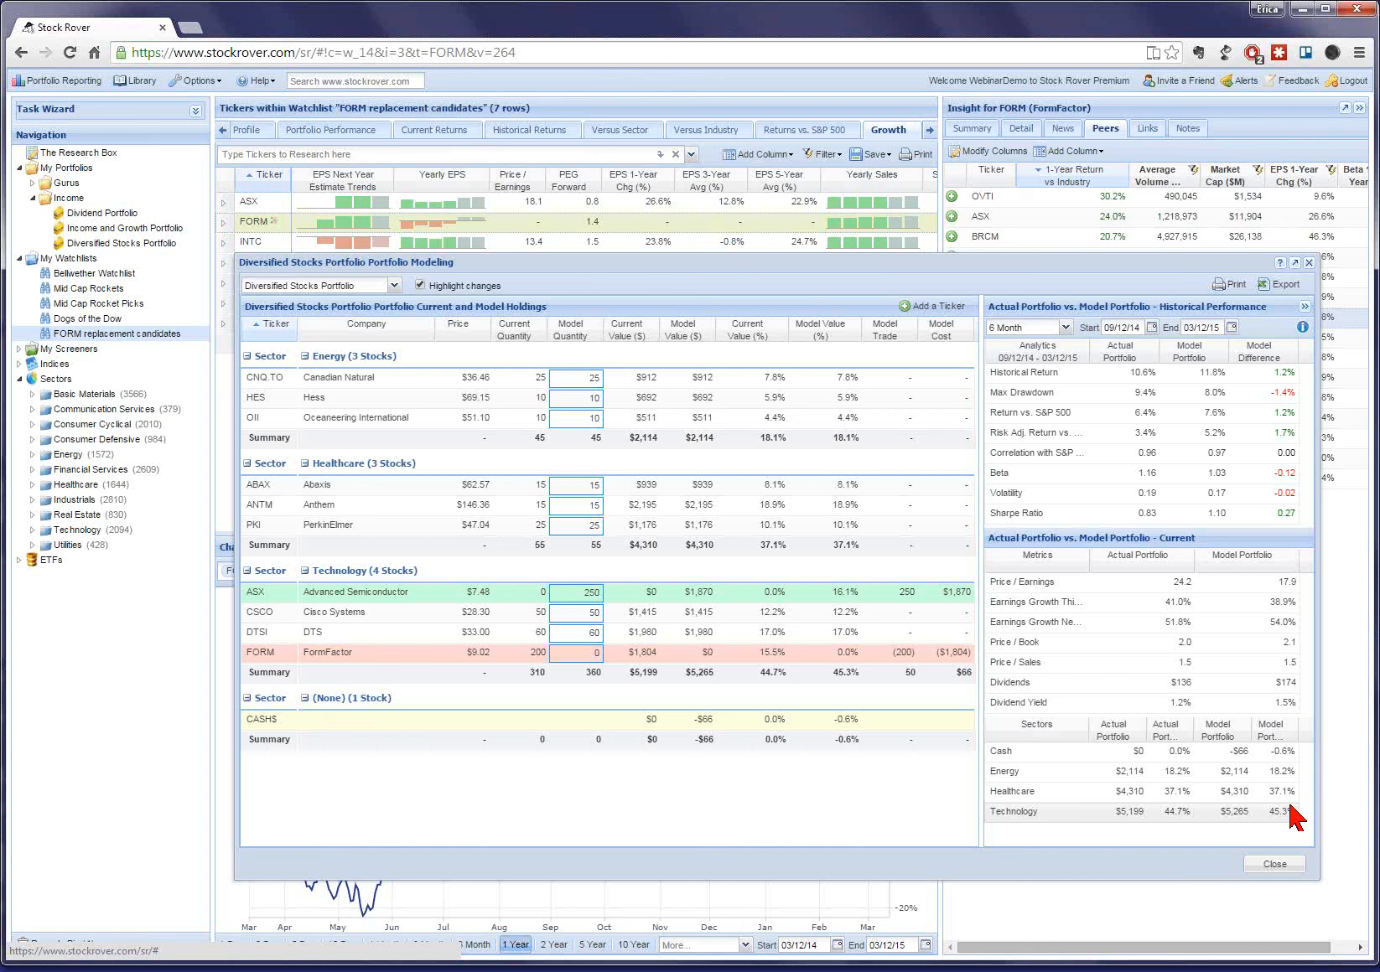
left_click(1274, 864)
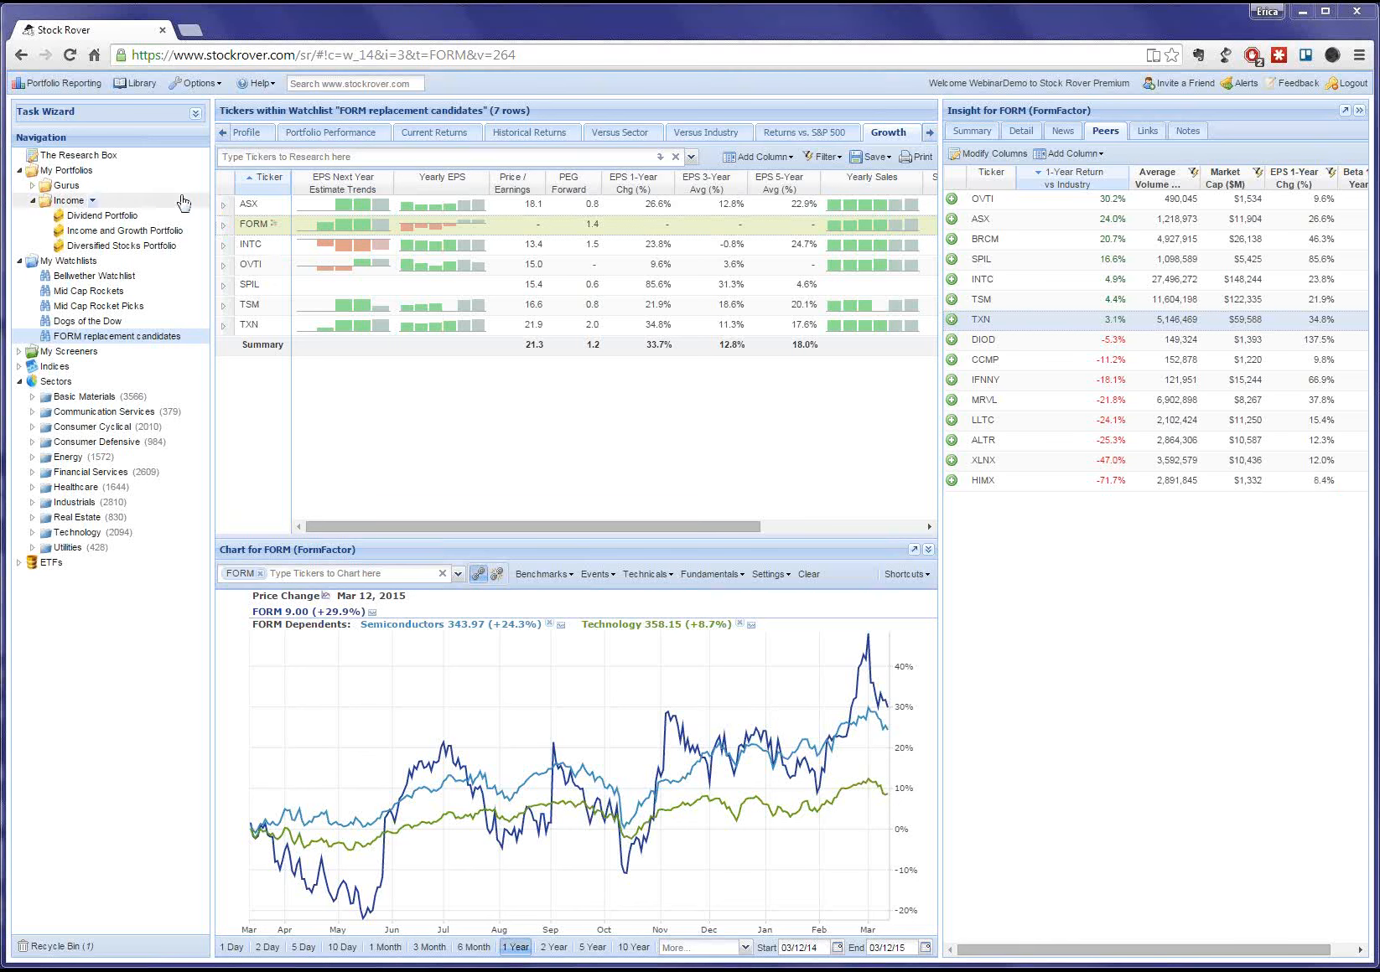
Open the Diversified Stocks Portfolio from the overview of all portfolios and add MSFT (Microsoft) to its table as a research ticker.
left_click(46, 170)
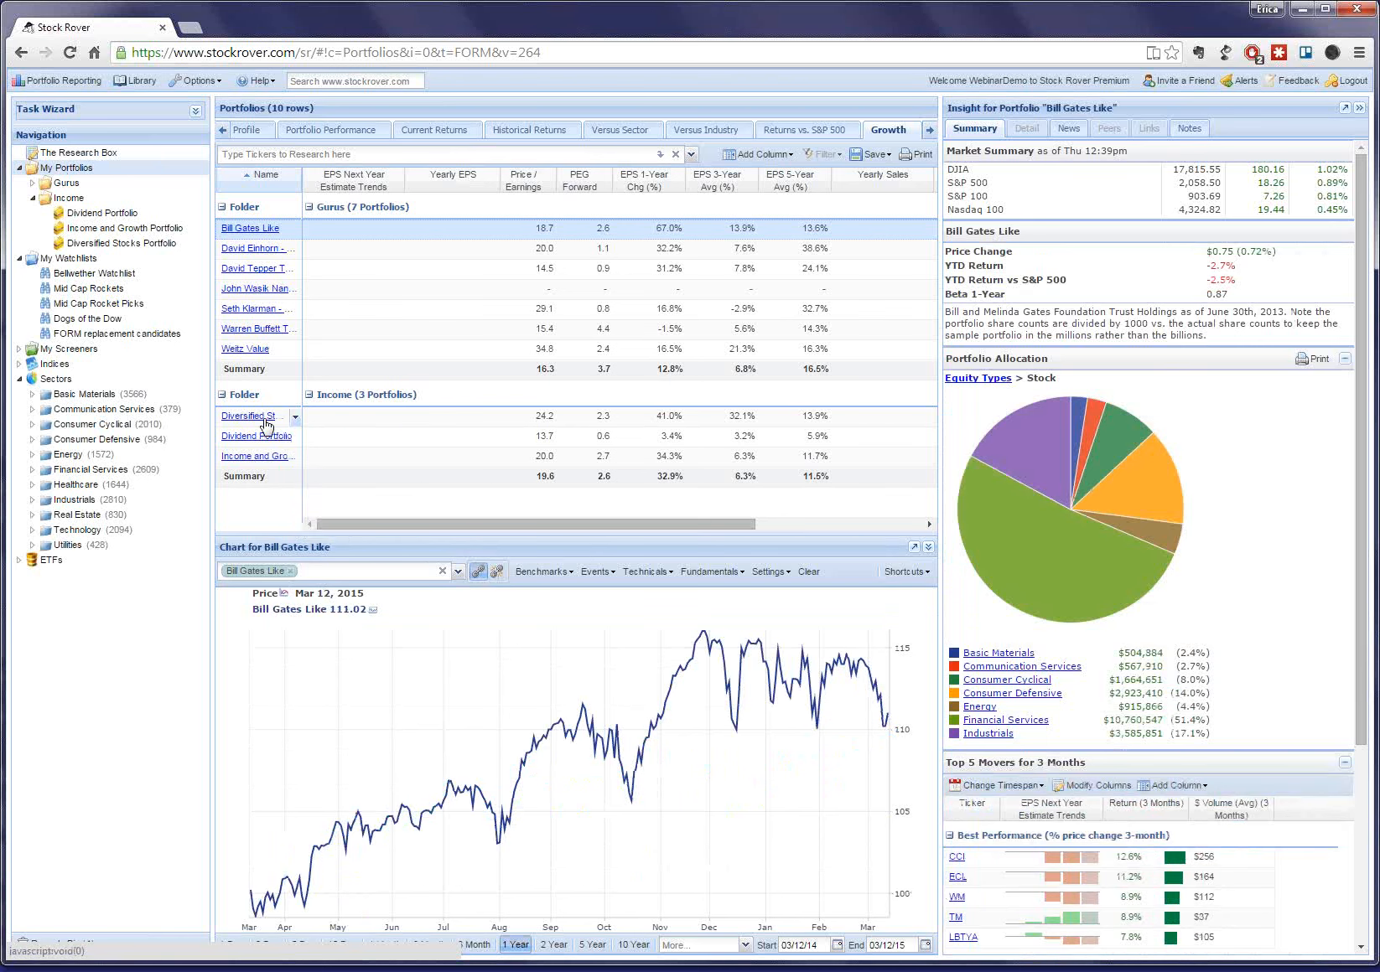
mouse_move(253, 421)
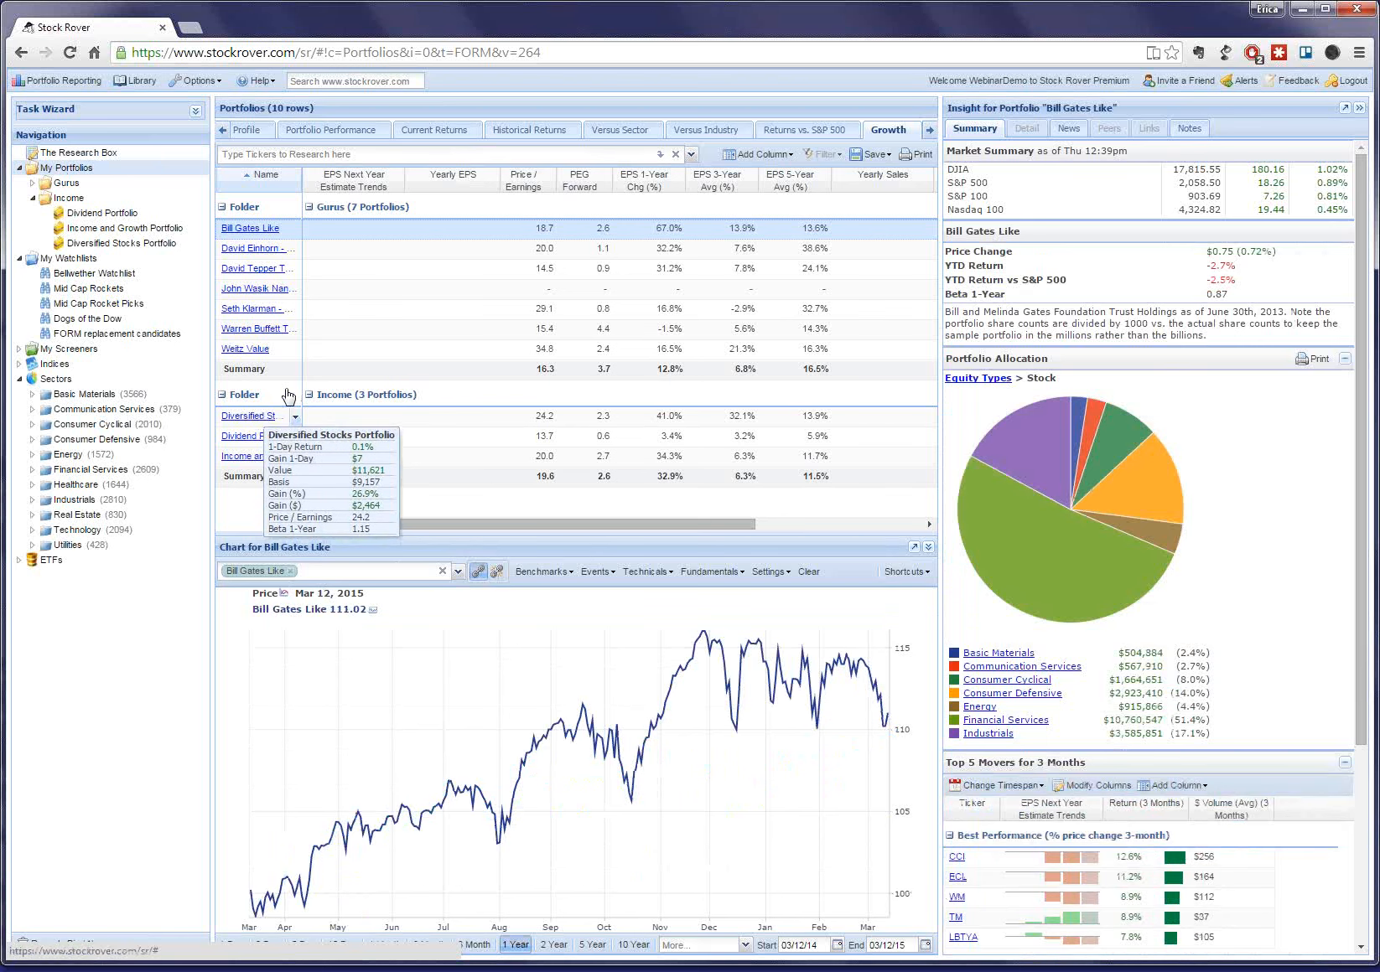
left_click(263, 426)
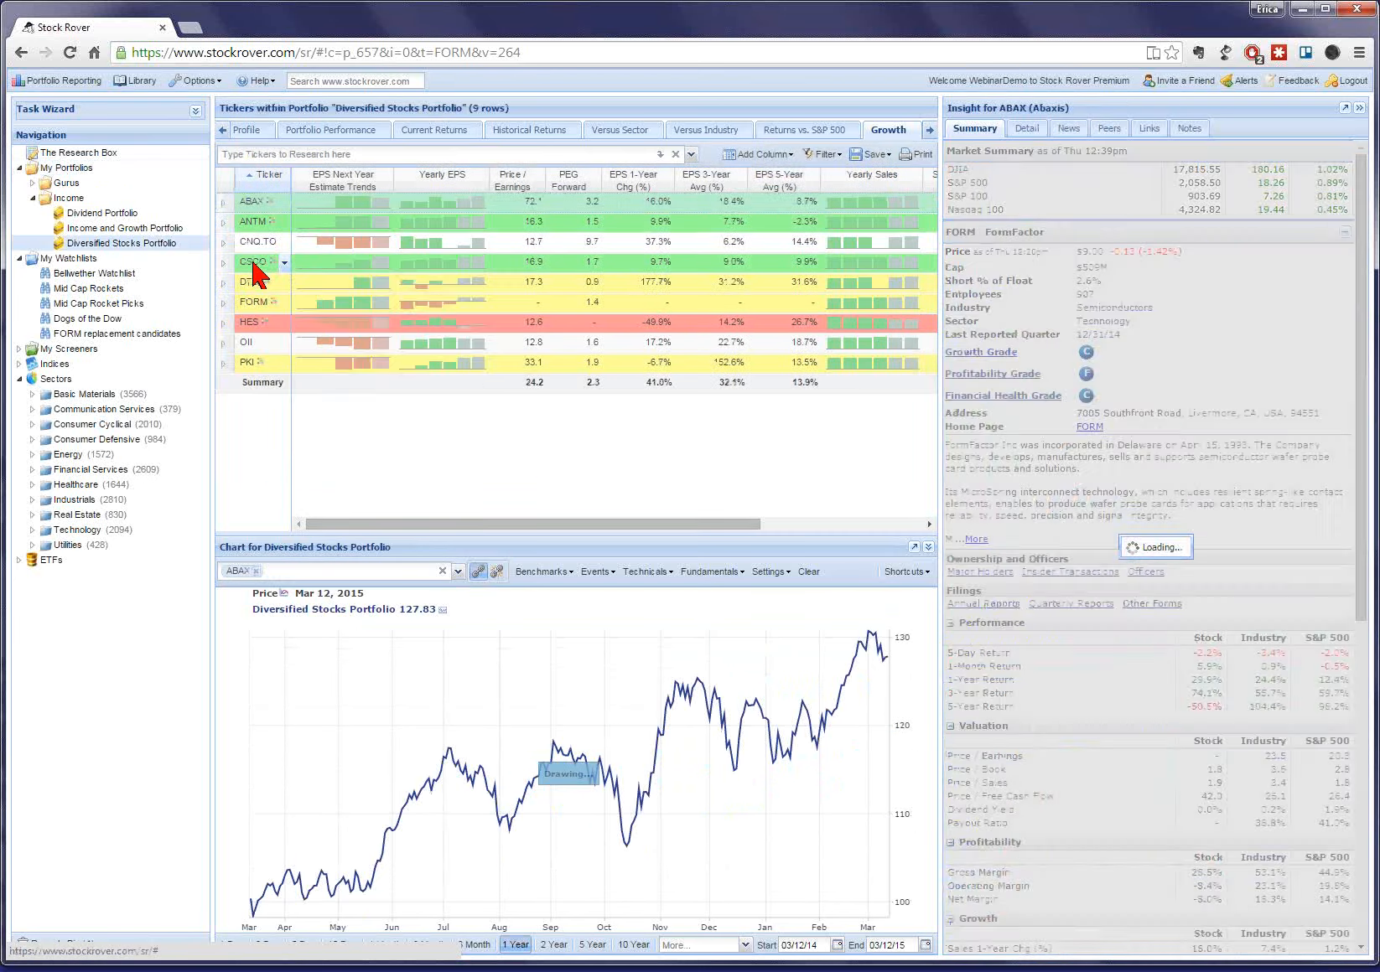
mouse_move(254, 270)
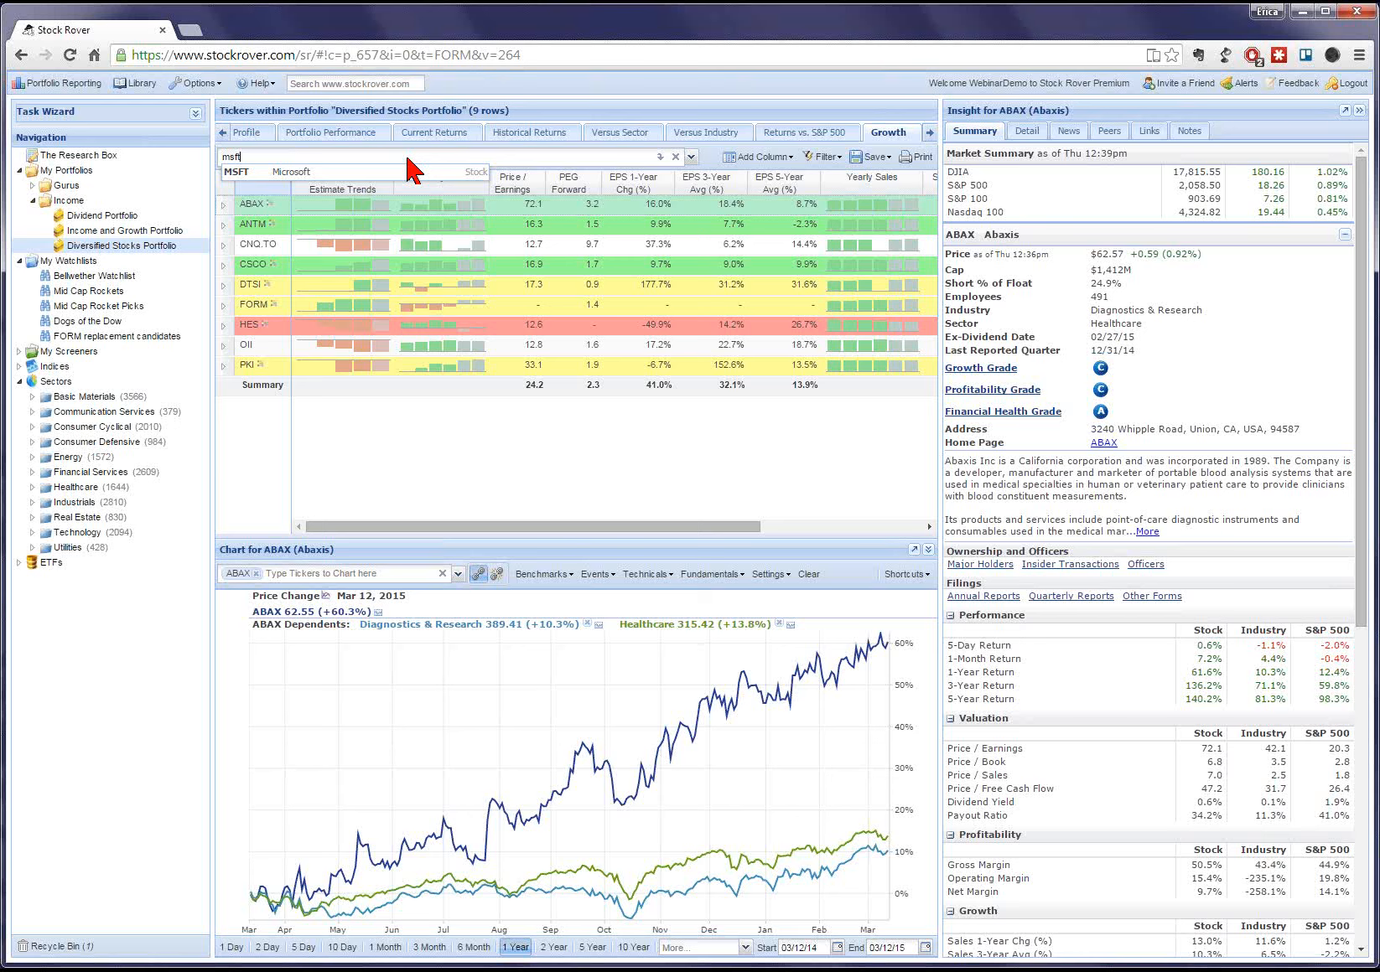
left_click(411, 180)
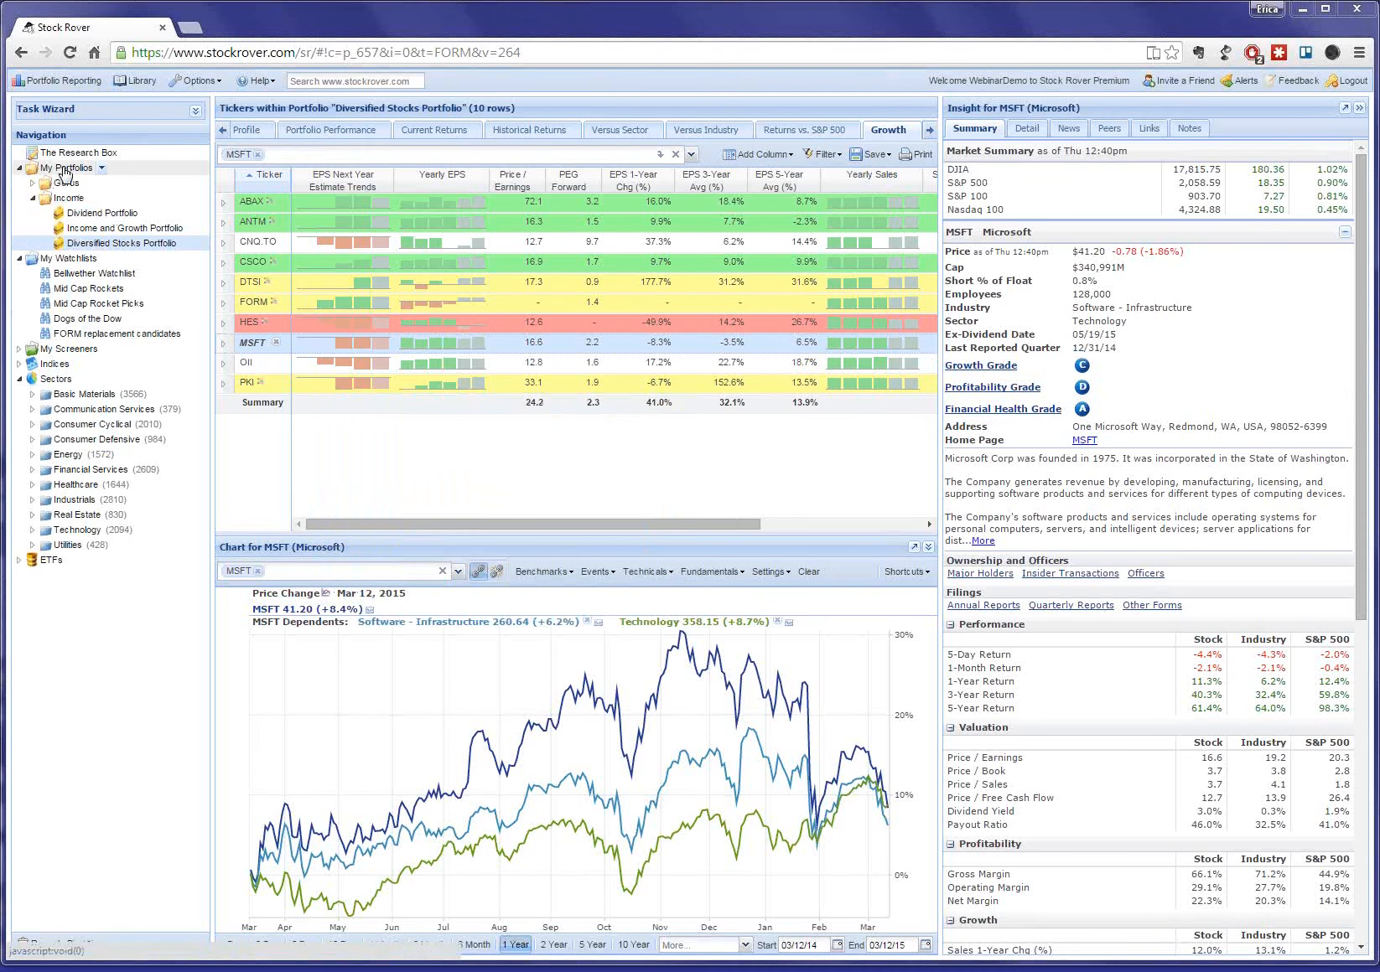
Return to the overview of all portfolios and view the Diversified Stocks Portfolio's news and the available news feeds.
mouse_move(96, 248)
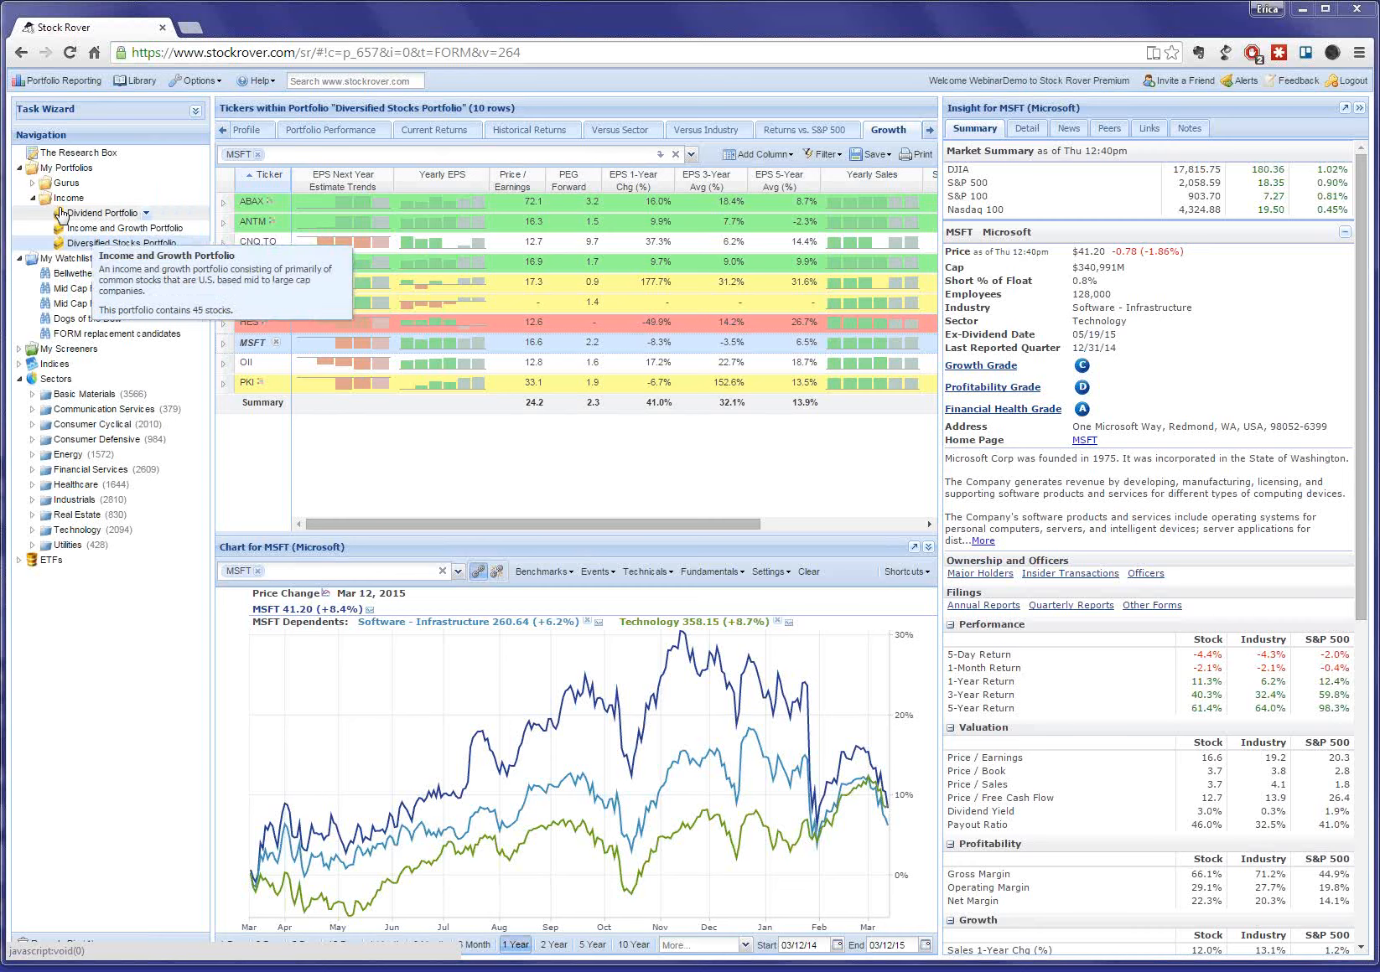
left_click(67, 168)
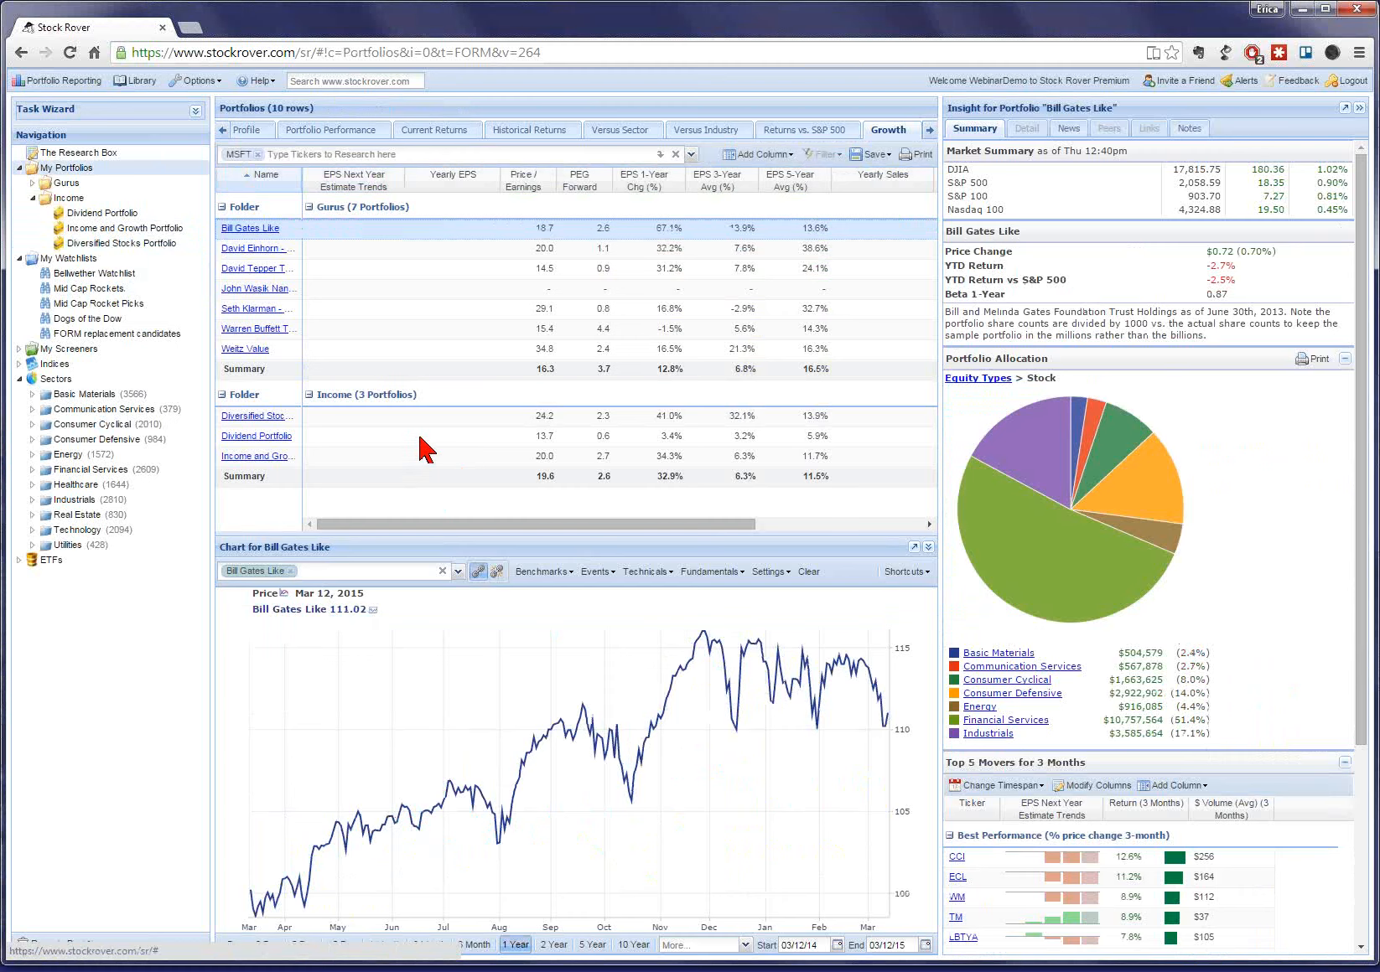
left_click(370, 419)
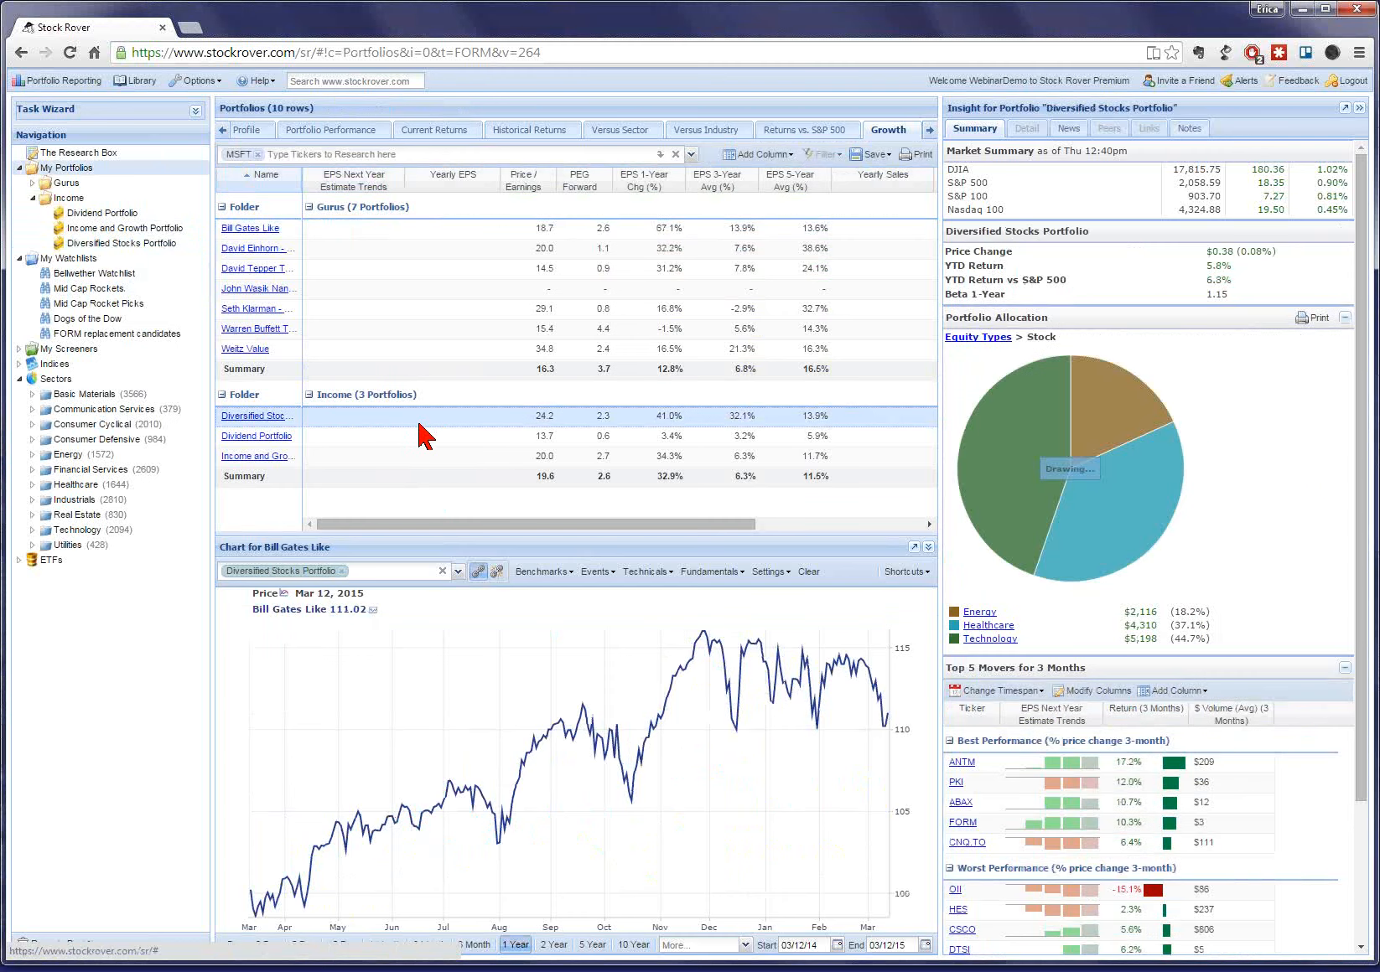
left_click(1070, 130)
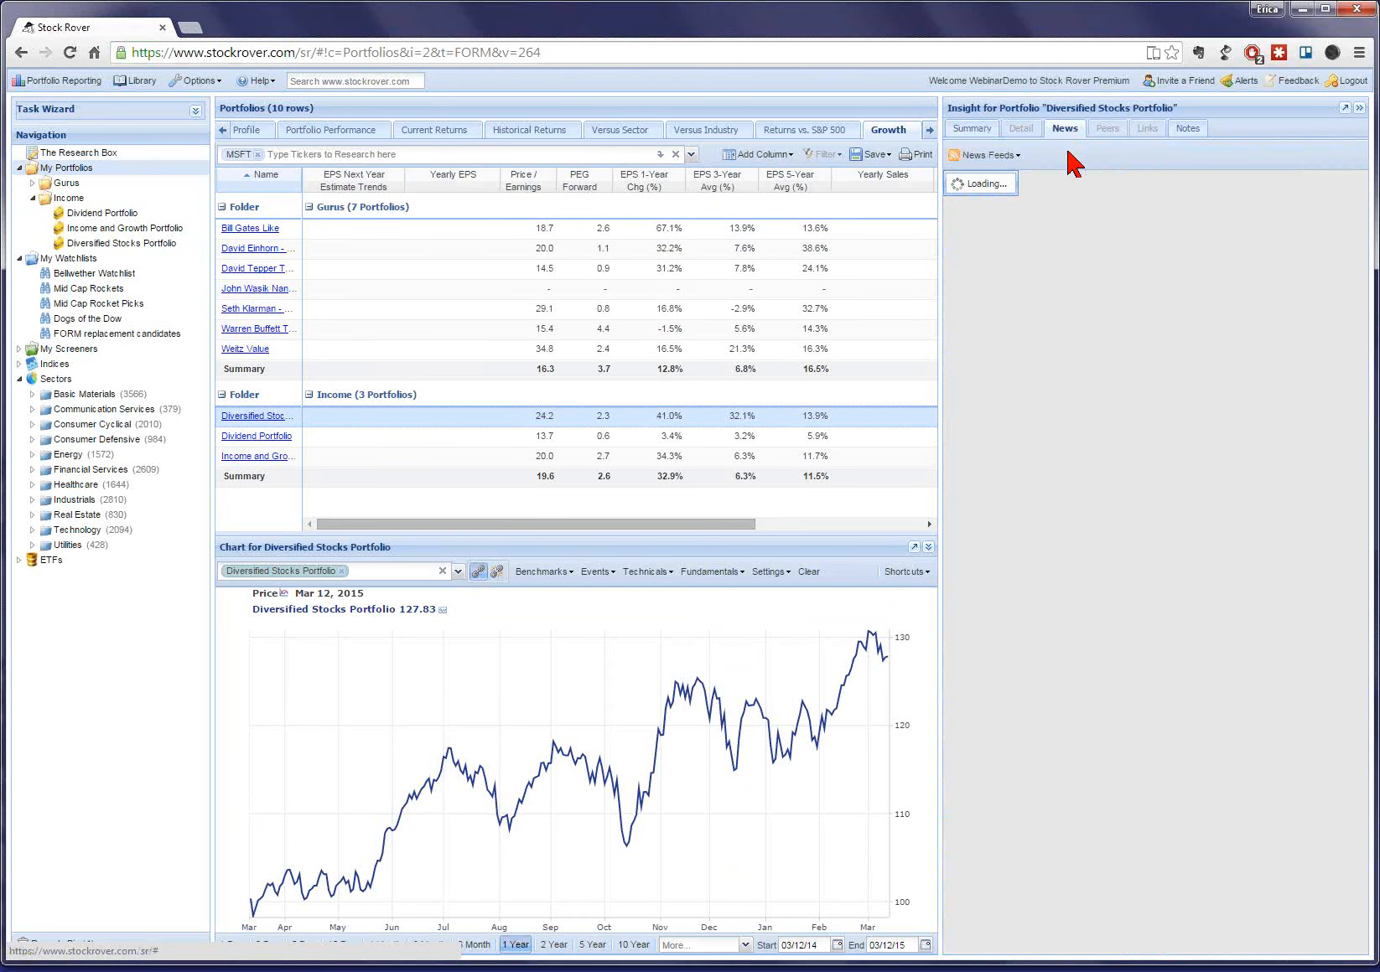
left_click(1011, 155)
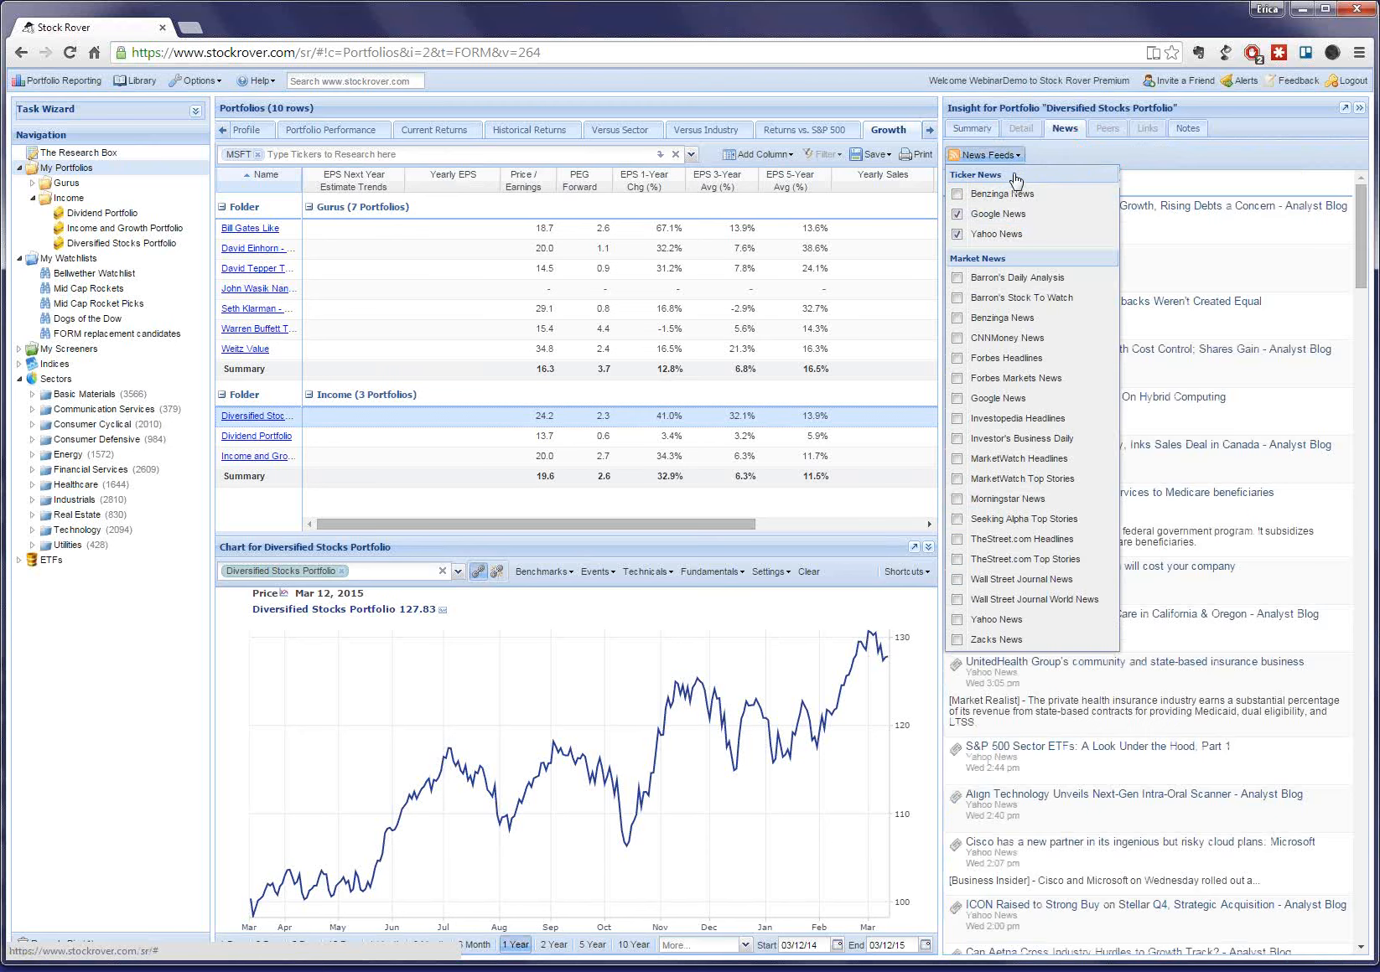
left_click(1063, 156)
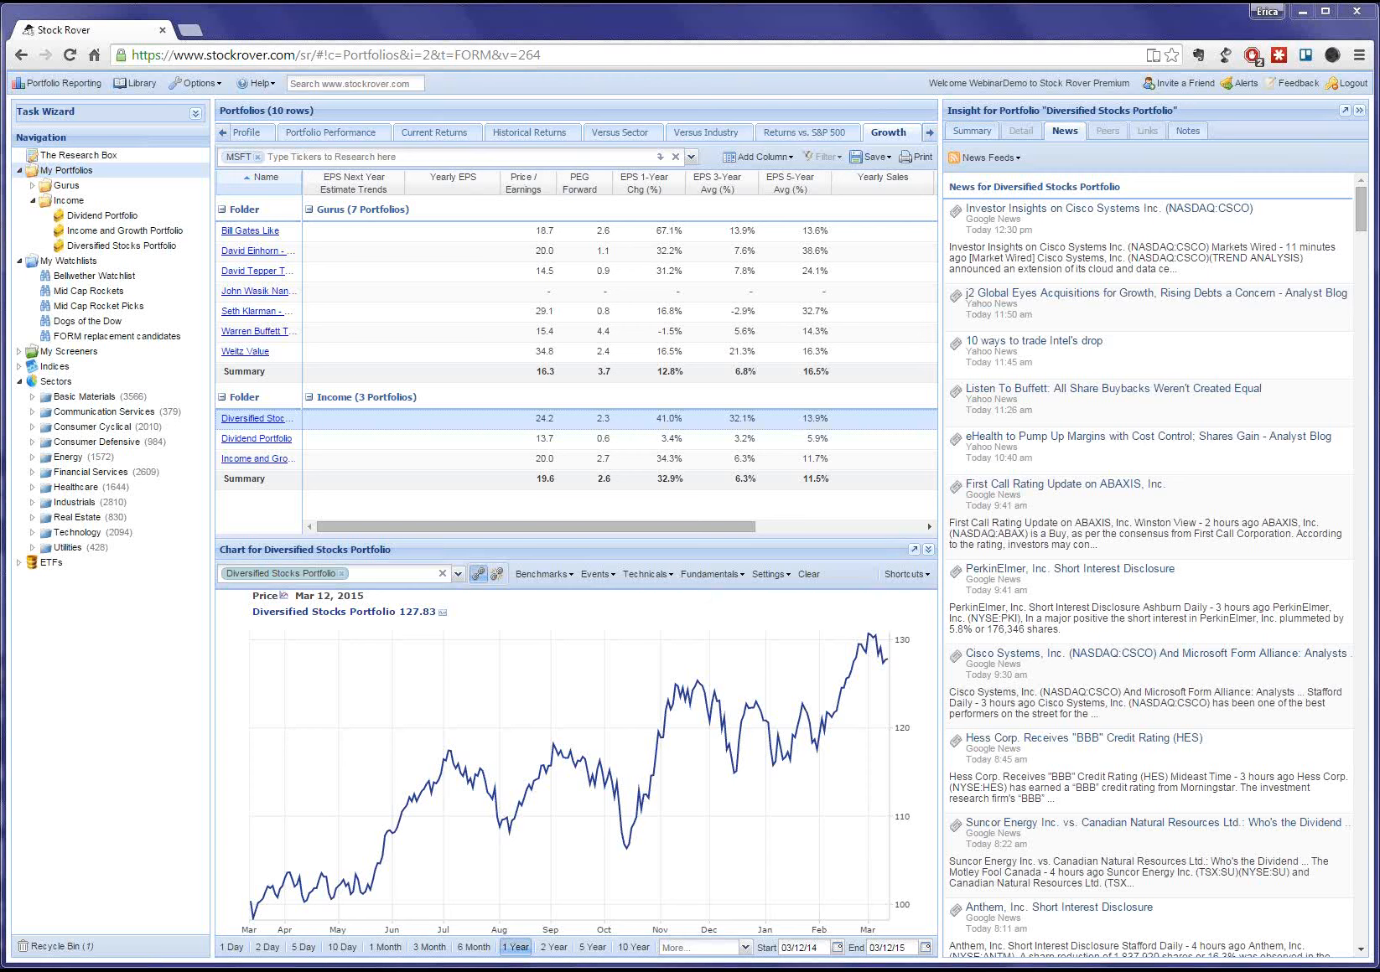
Open the ticker table of the Diversified Stocks Portfolio and reload the page.
left_click(257, 426)
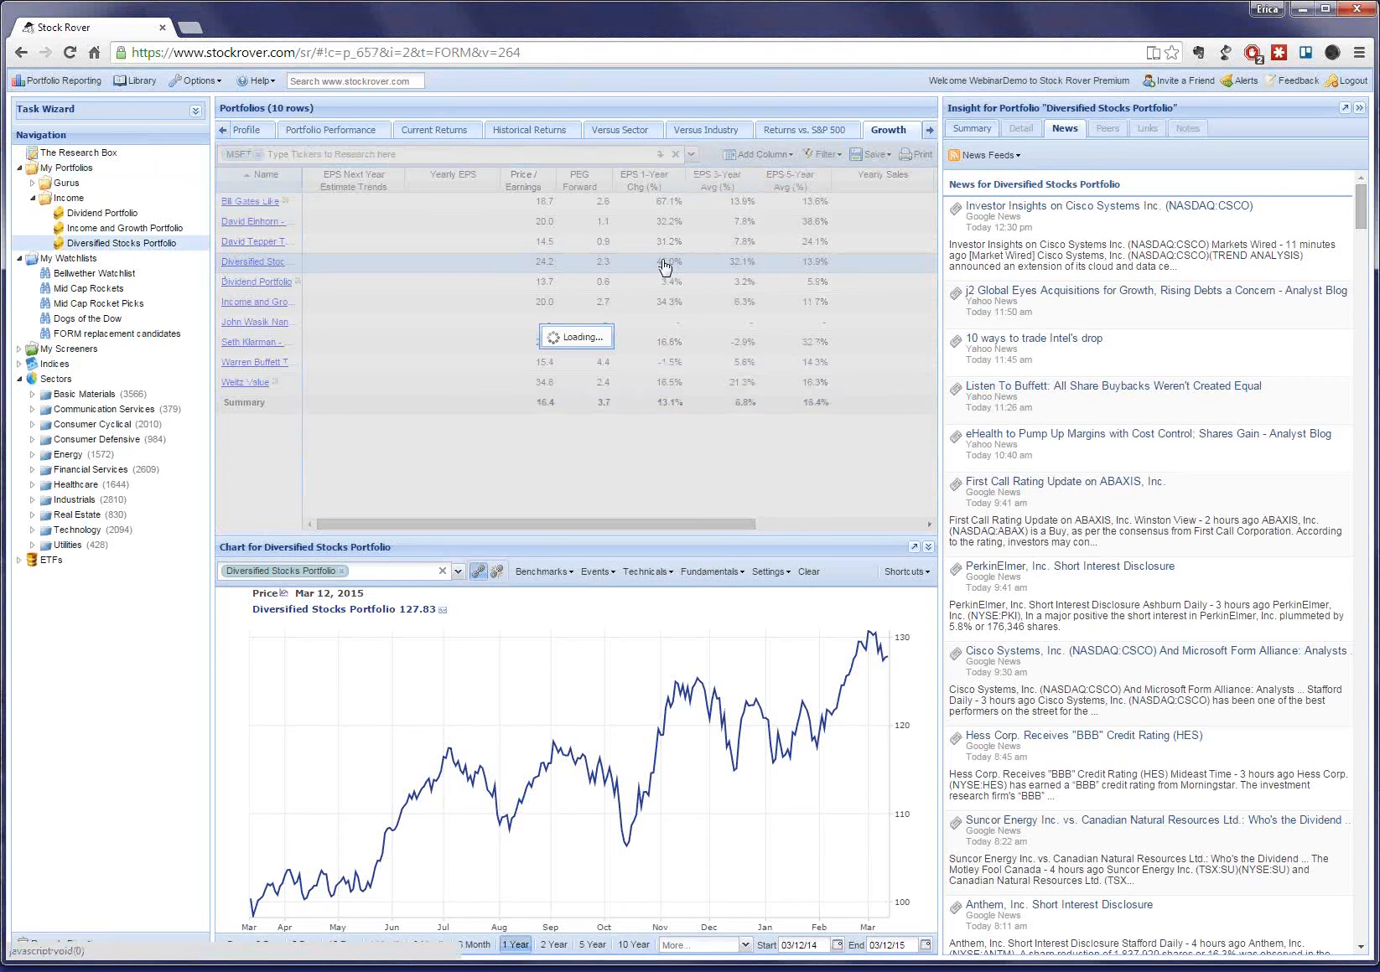
left_click_drag(939, 212, 1060, 212)
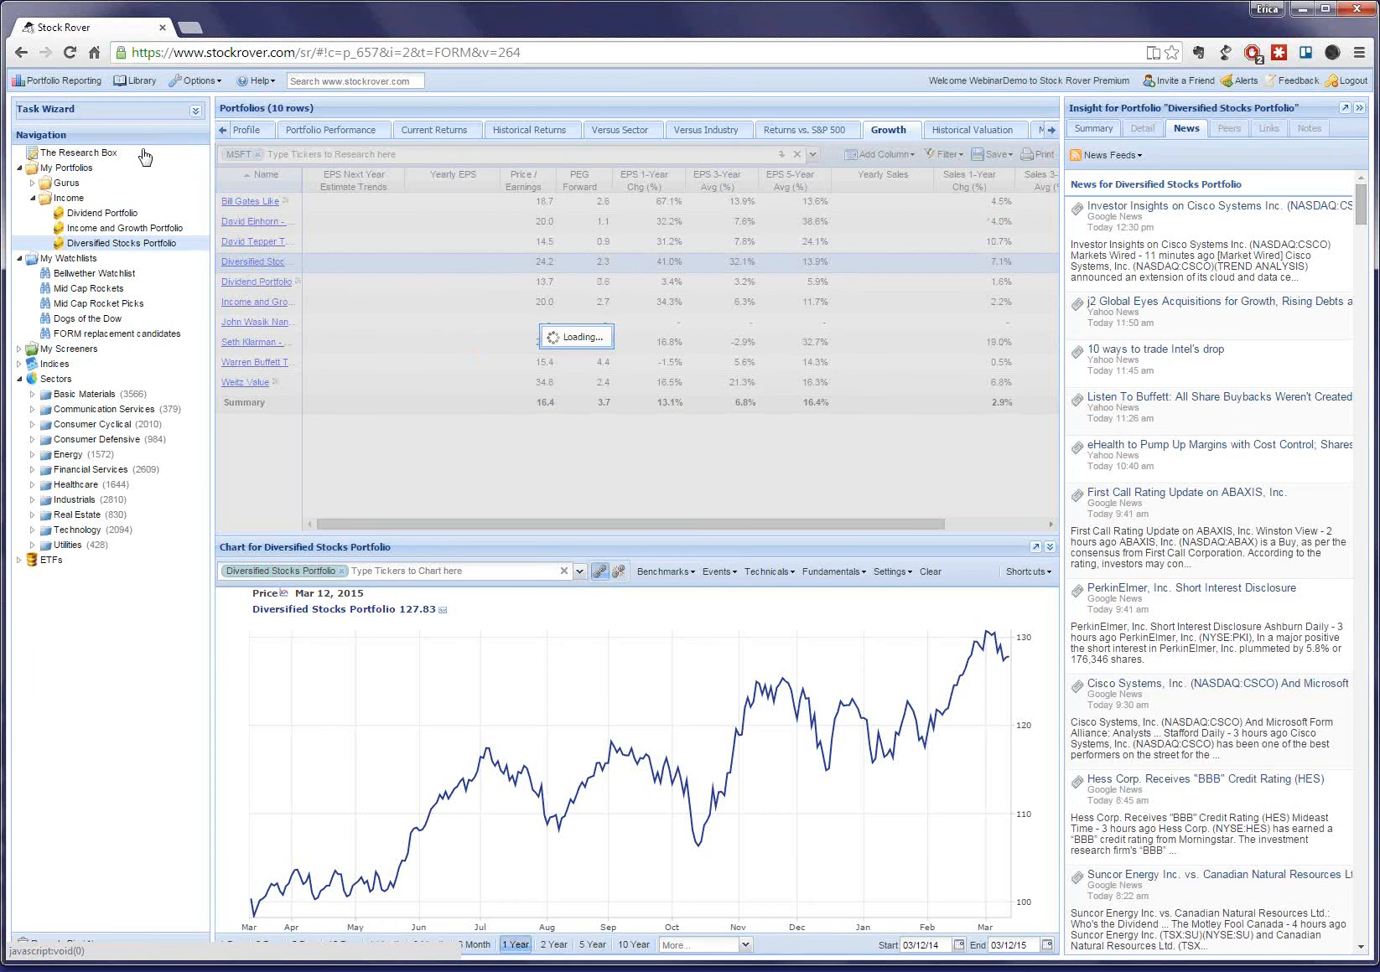
left_click(69, 52)
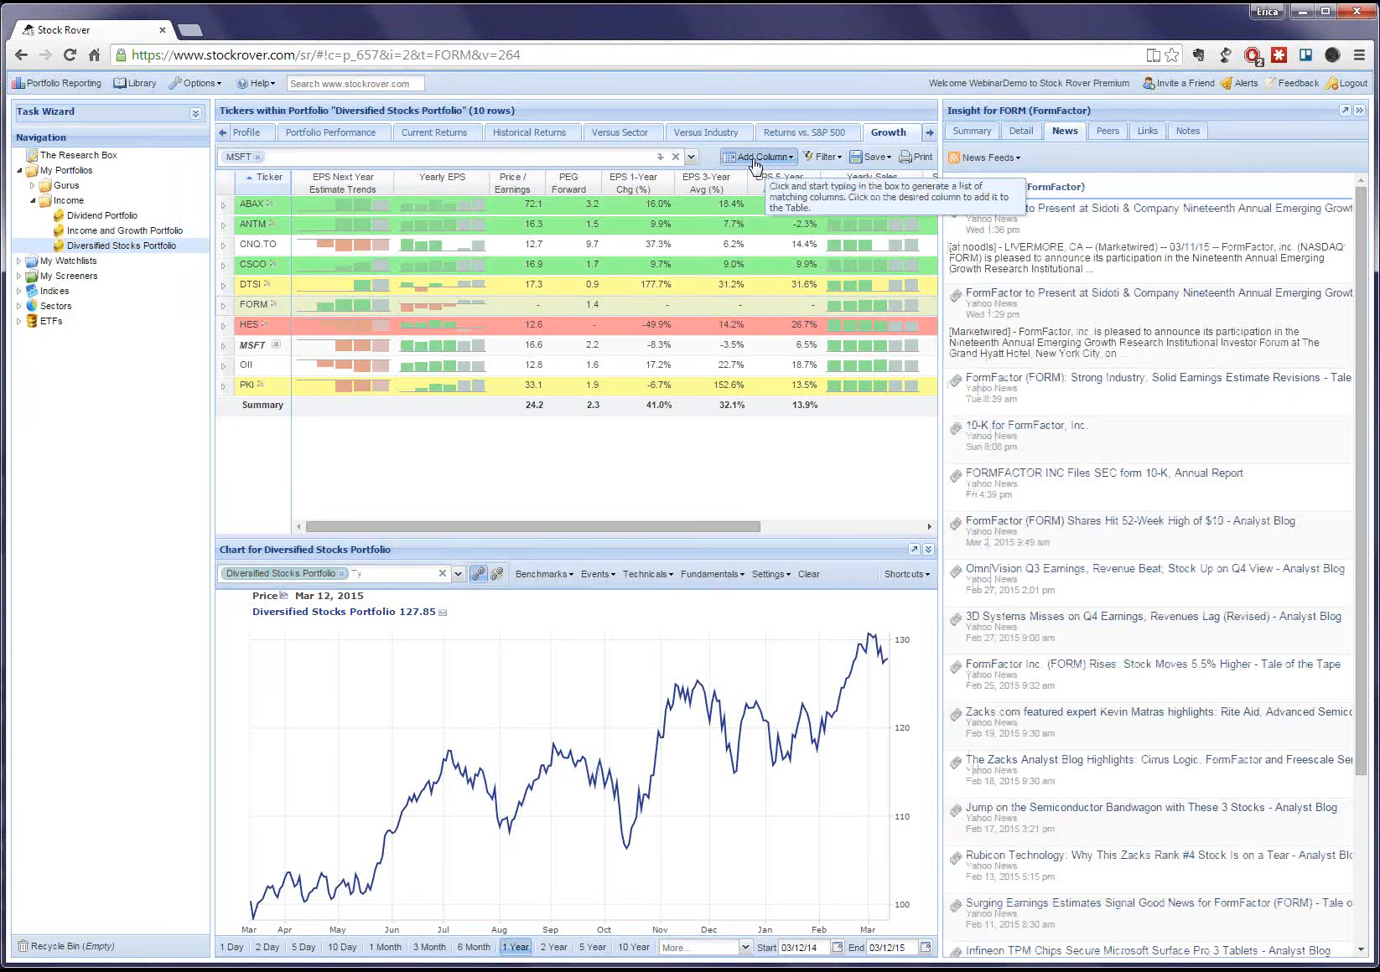
Search the columns available for the table for "forward" and close the list without adding one.
left_click(755, 159)
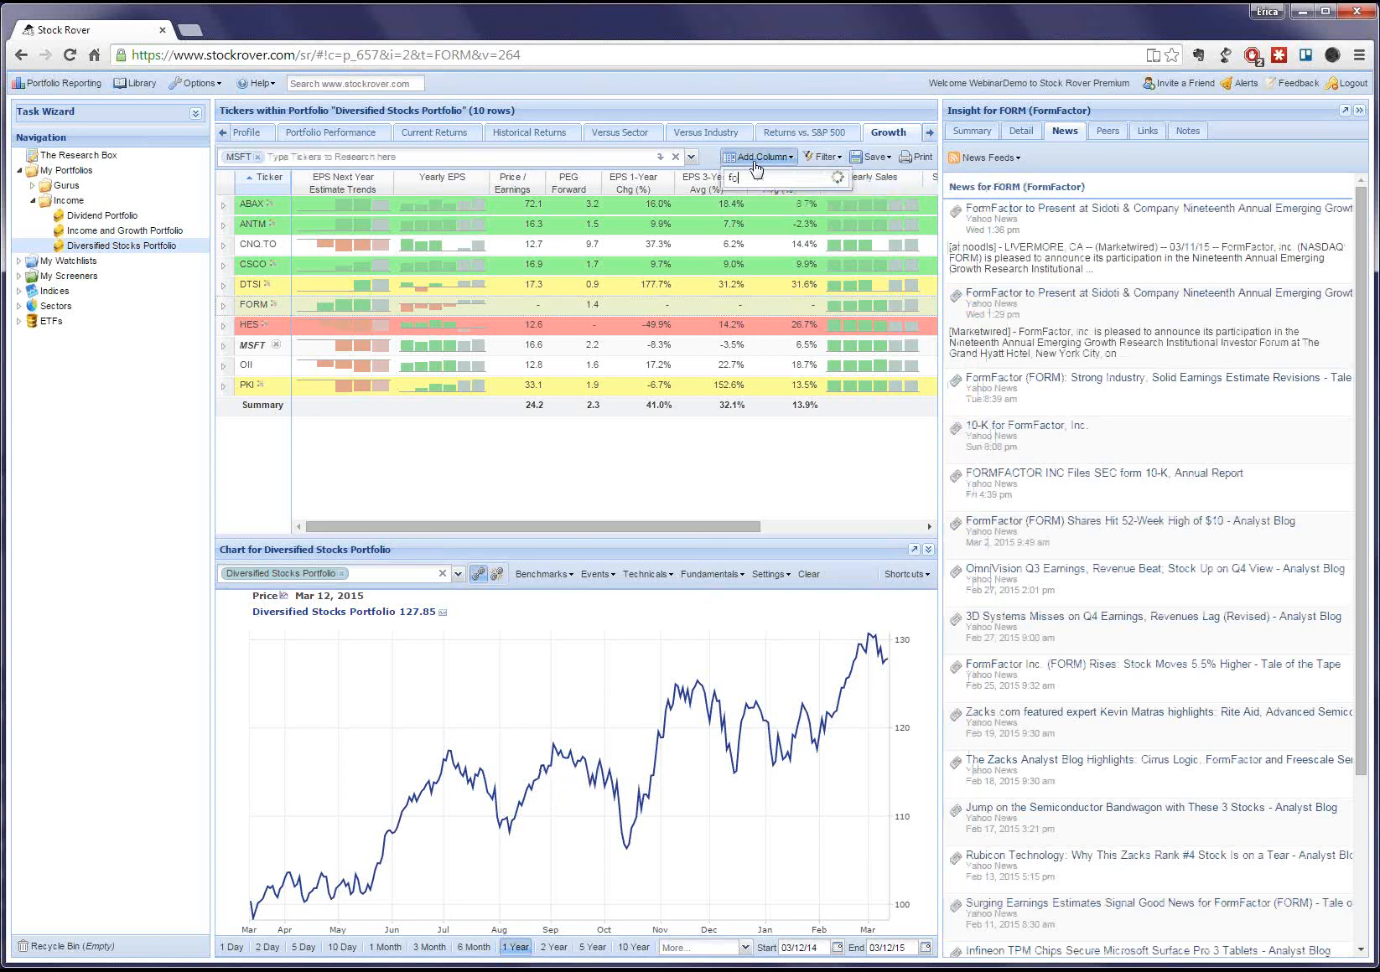
type("forward")
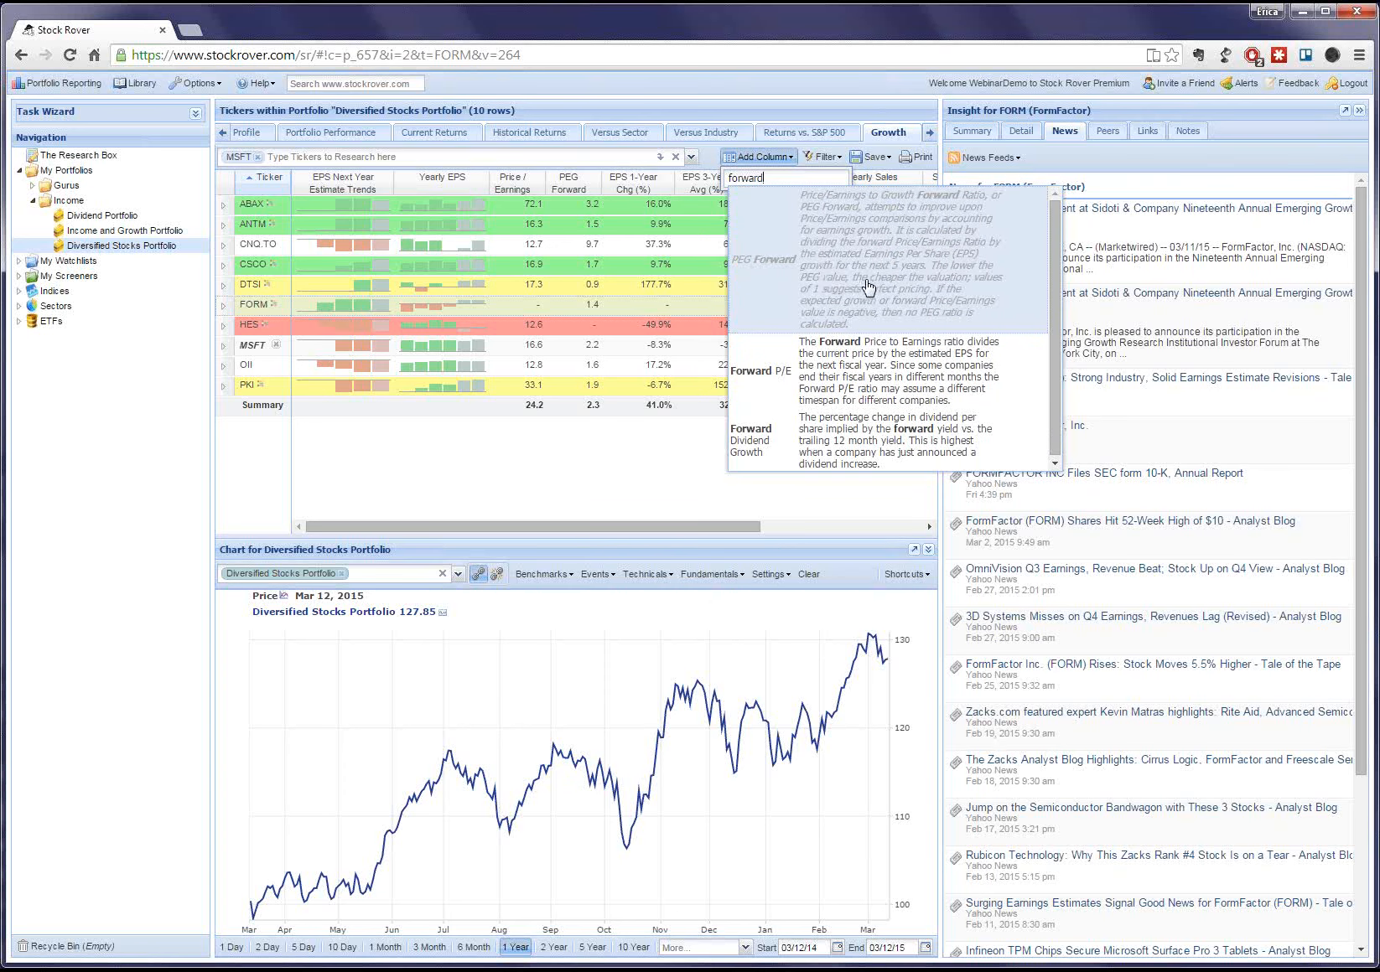
left_click(753, 491)
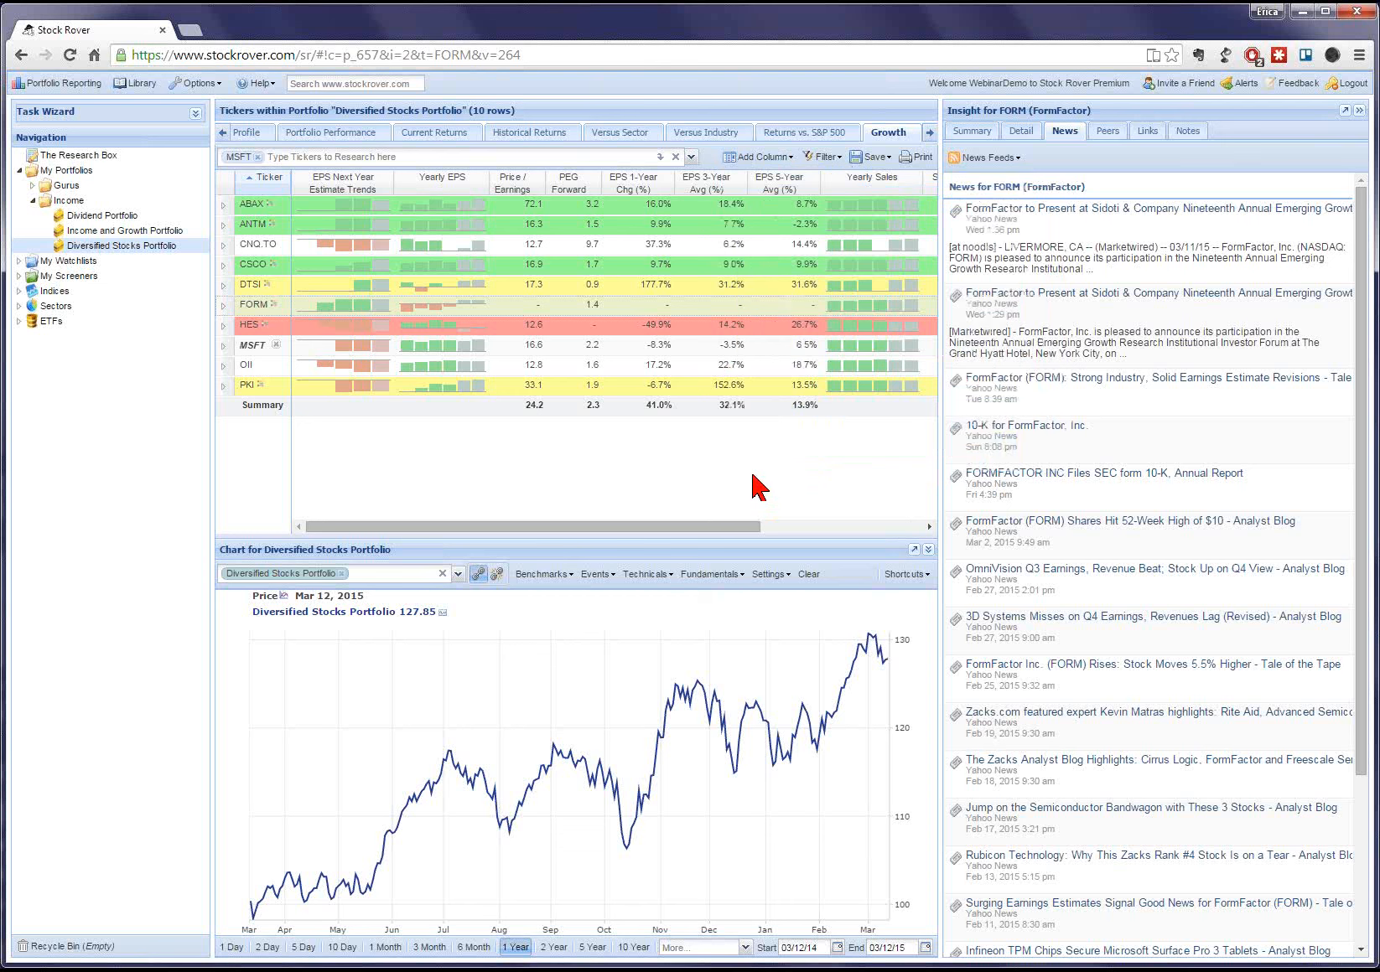